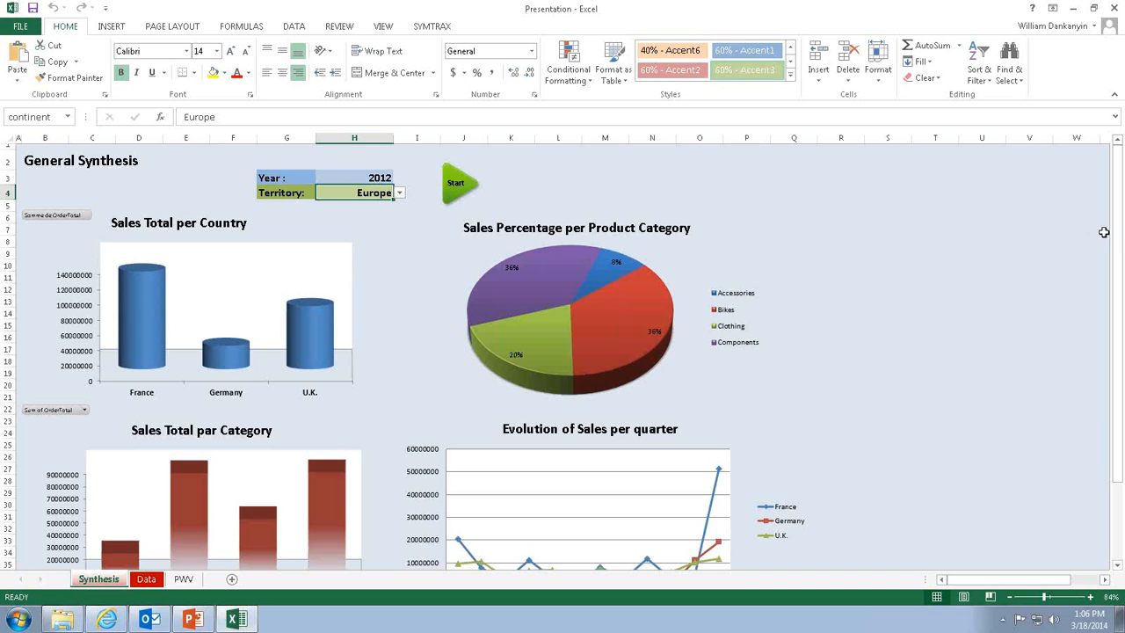
Set the General Synthesis report's year to 2013 and run the query to refresh the charts
{"action": "mouse_move", "coordinate": [1117, 237]}
{"action": "left_mouse_down"}
{"action": "mouse_move", "coordinate": [1117, 255]}
{"action": "mouse_move", "coordinate": [1117, 236]}
{"action": "left_mouse_up"}
{"action": "left_click", "coordinate": [378, 179]}
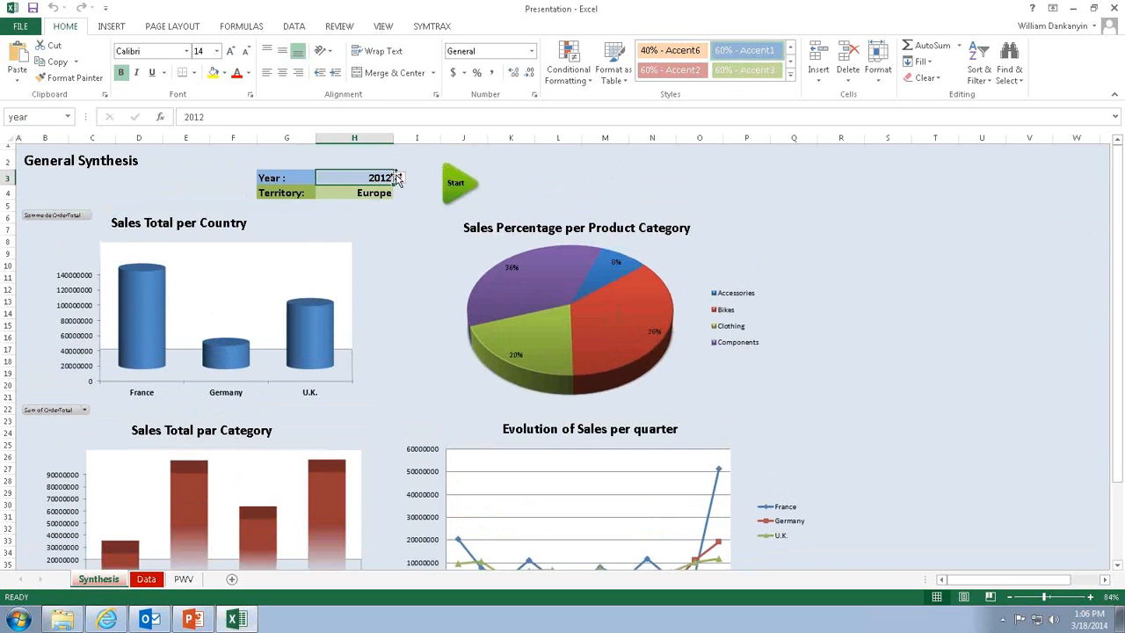
{"action": "left_click", "coordinate": [398, 179]}
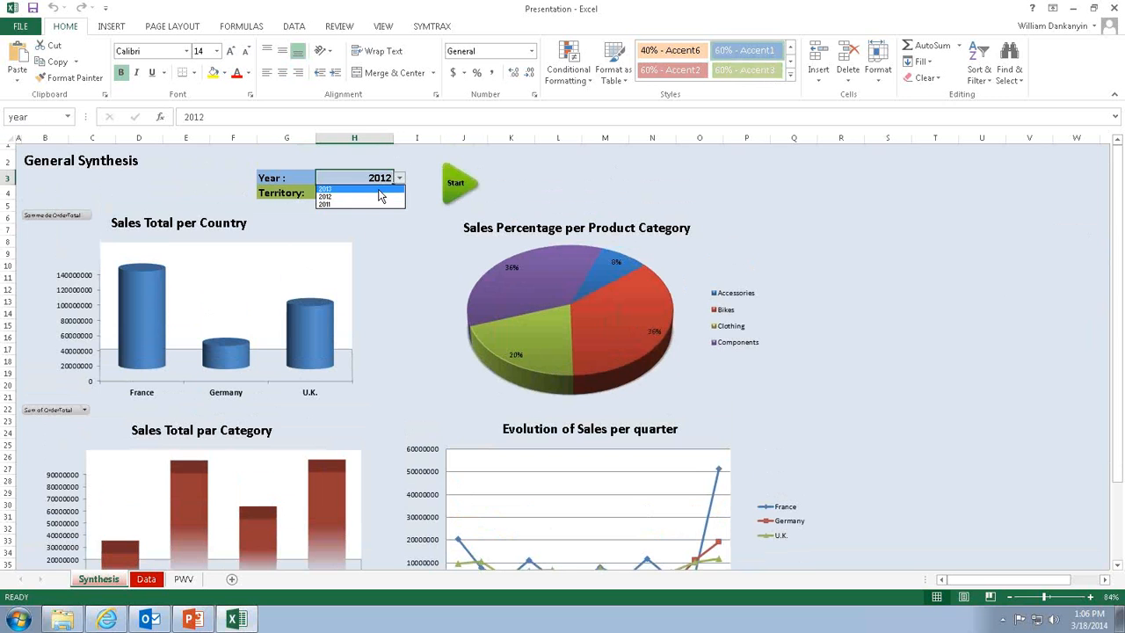
{"action": "left_click", "coordinate": [377, 189]}
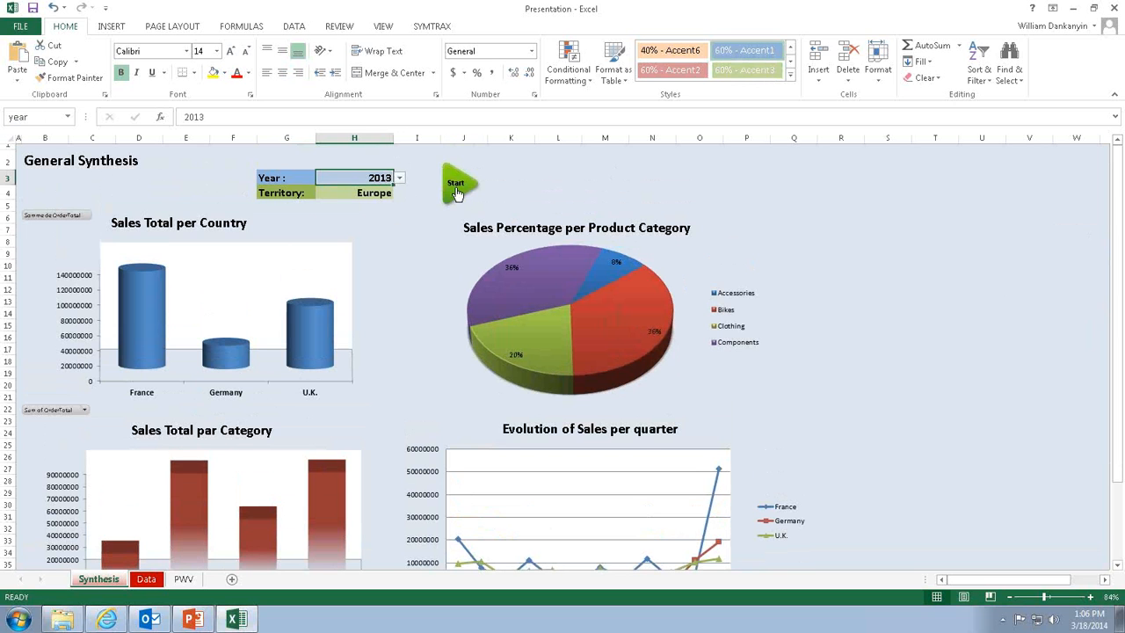
{"action": "left_click", "coordinate": [456, 189]}
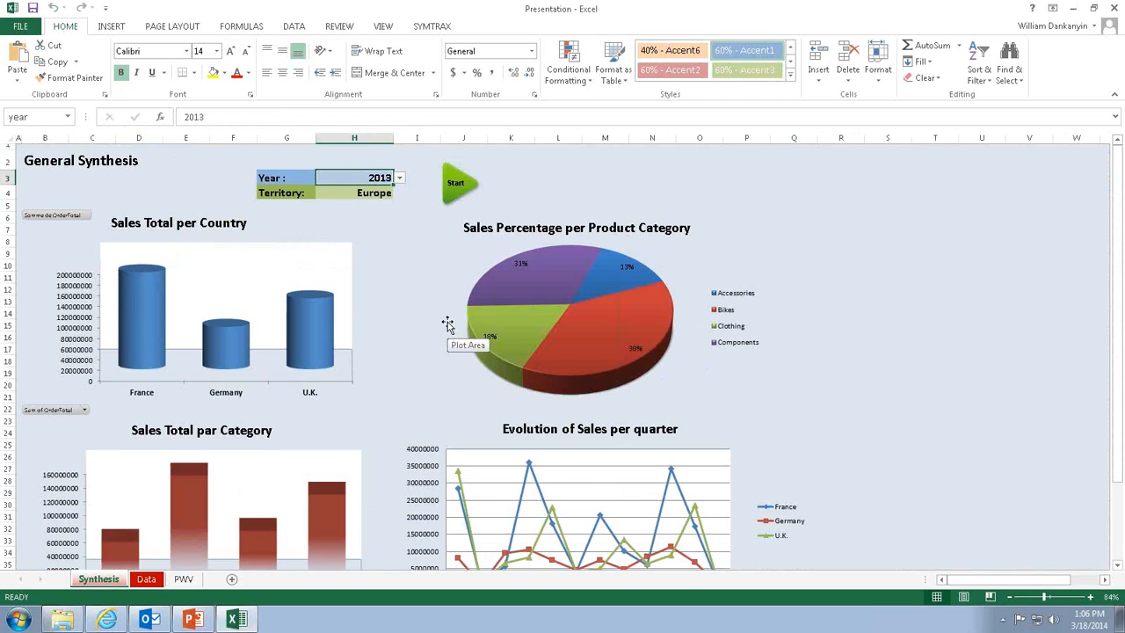
Set the report's territory to North America and run the query to refresh the charts
{"action": "left_click", "coordinate": [387, 195]}
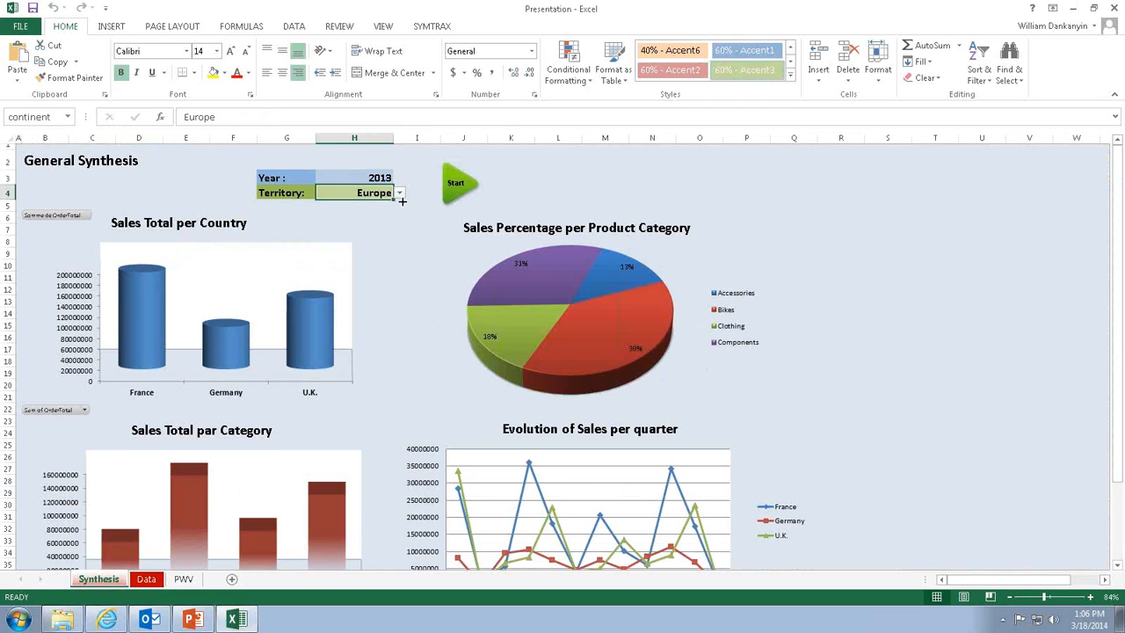
{"action": "left_click", "coordinate": [399, 193]}
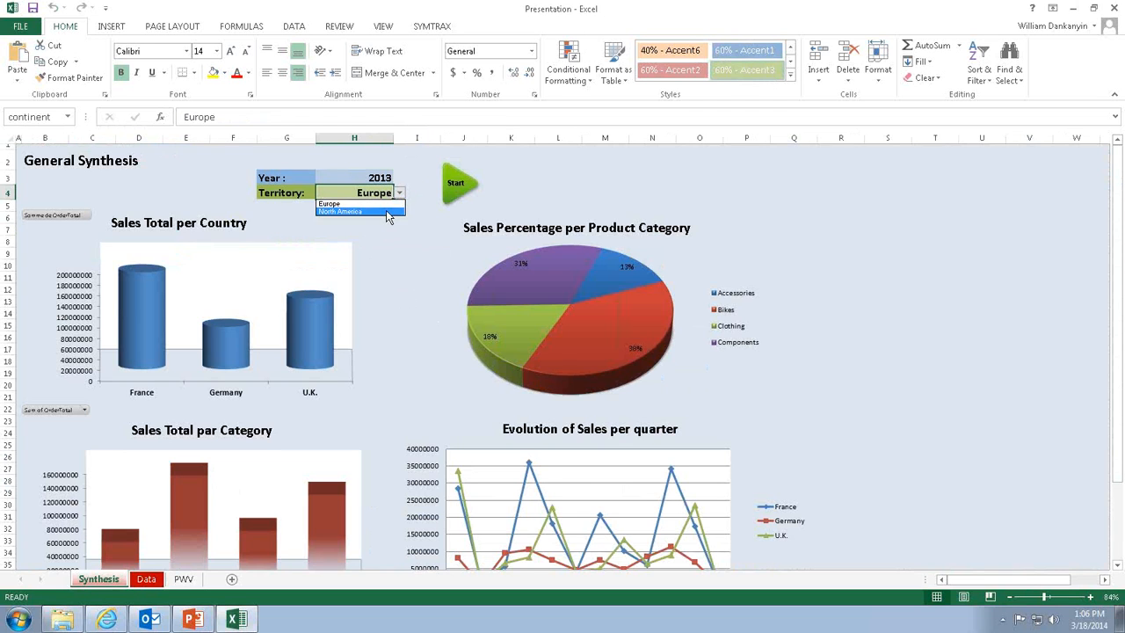
{"action": "left_click", "coordinate": [387, 212]}
{"action": "left_click", "coordinate": [460, 181]}
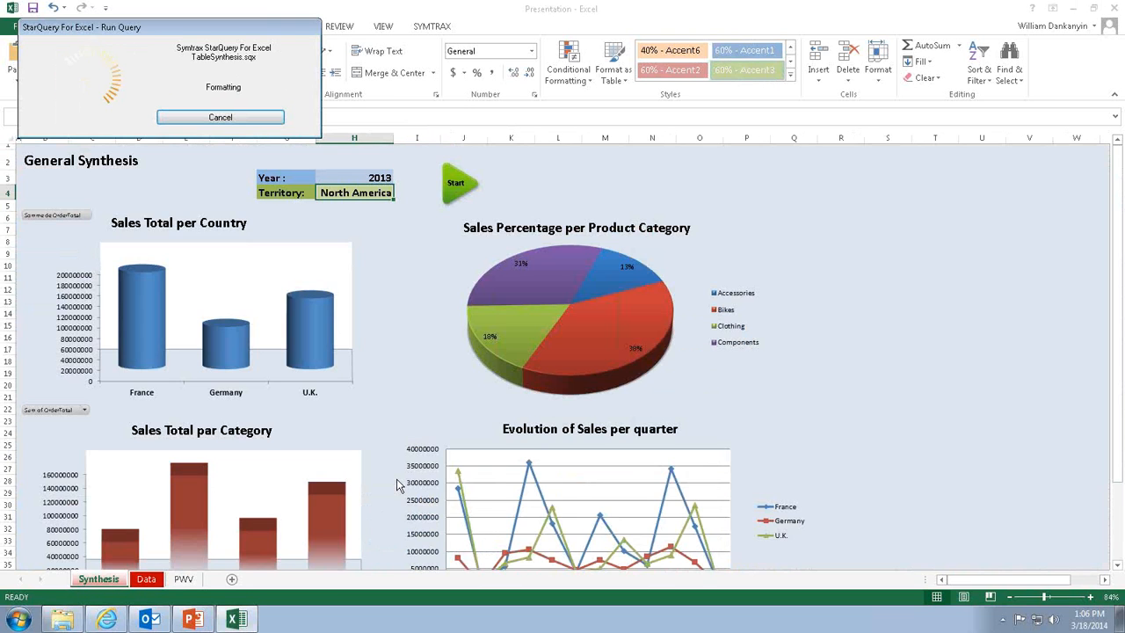
{"action": "left_click", "coordinate": [145, 580]}
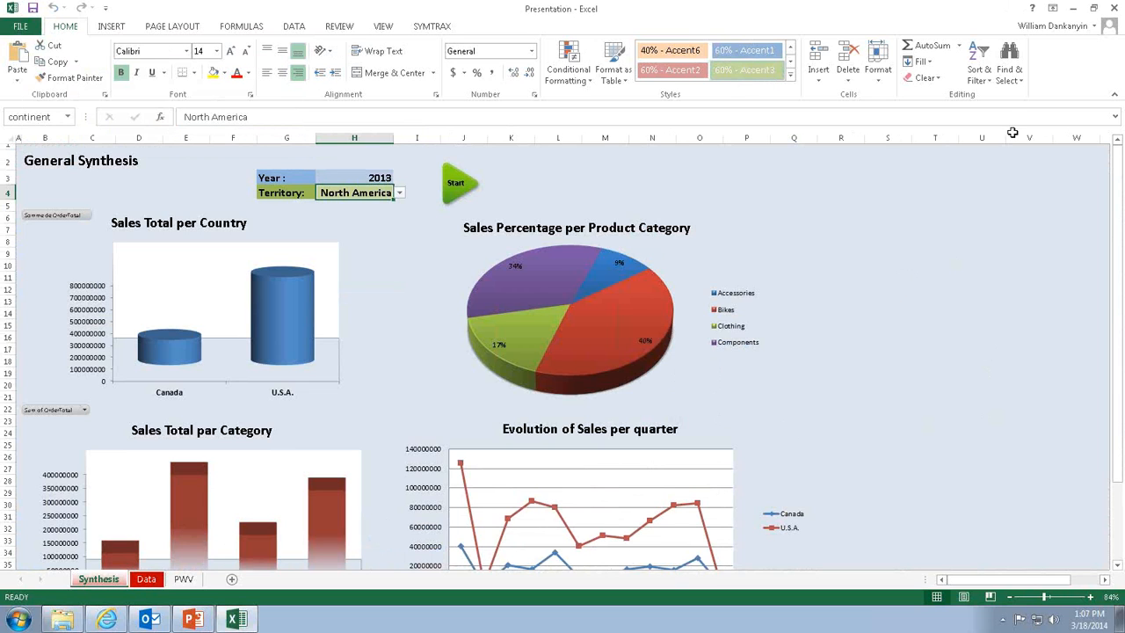
Switch to StarQuery MapDesigner and define the data source with the Microsoft OLE DB Provider for SQL Server
{"action": "left_click", "coordinate": [1073, 9]}
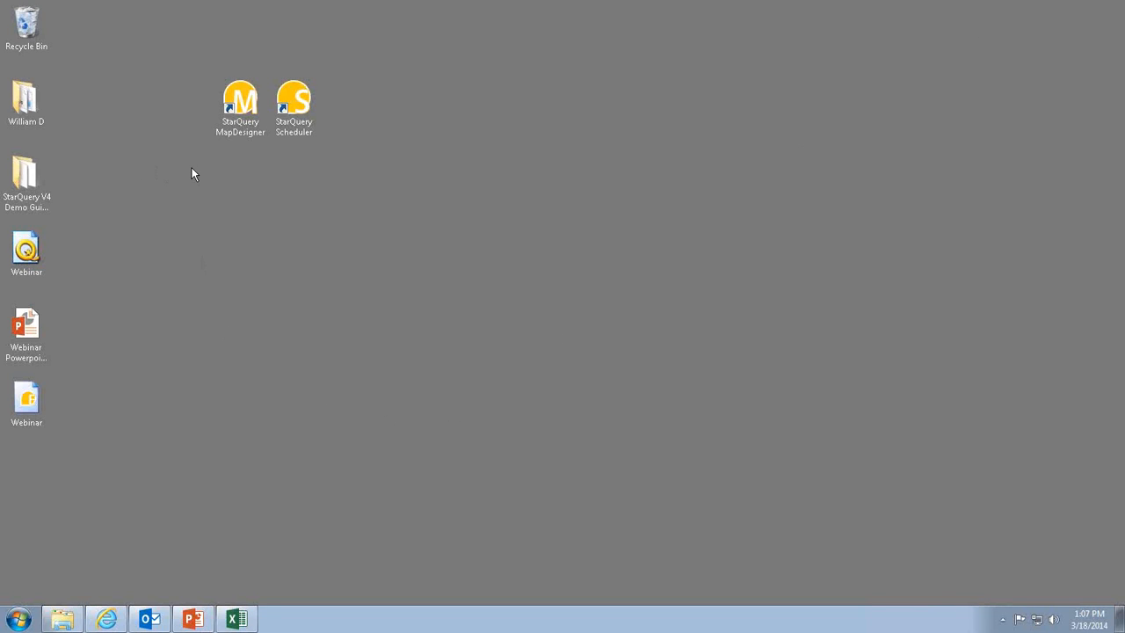
{"action": "double_click", "coordinate": [243, 107]}
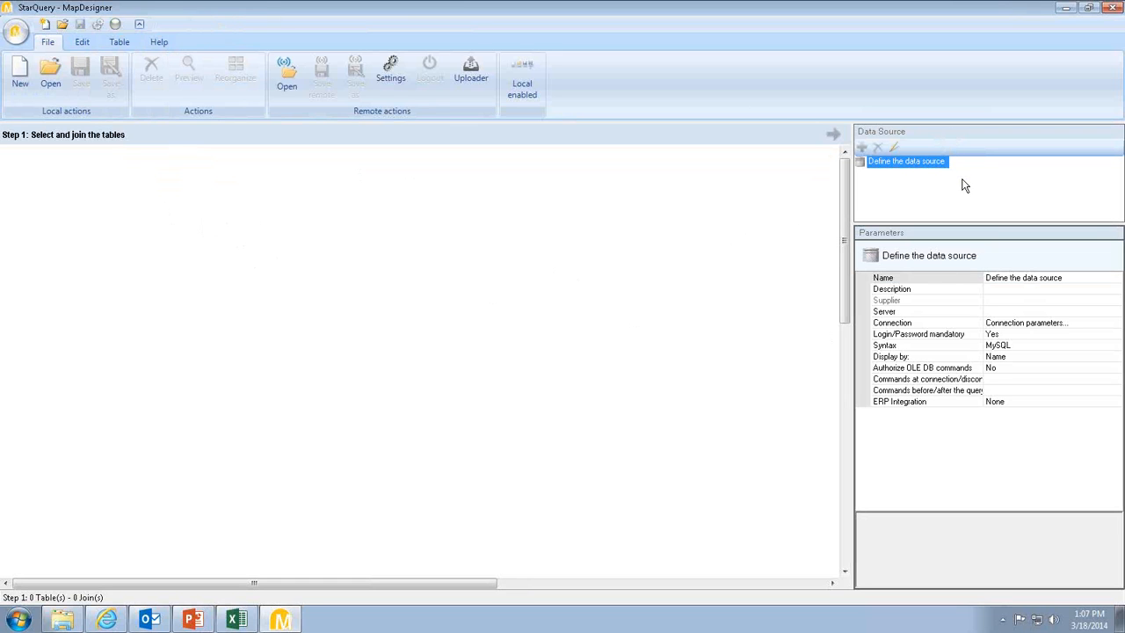
{"action": "double_click", "coordinate": [918, 164]}
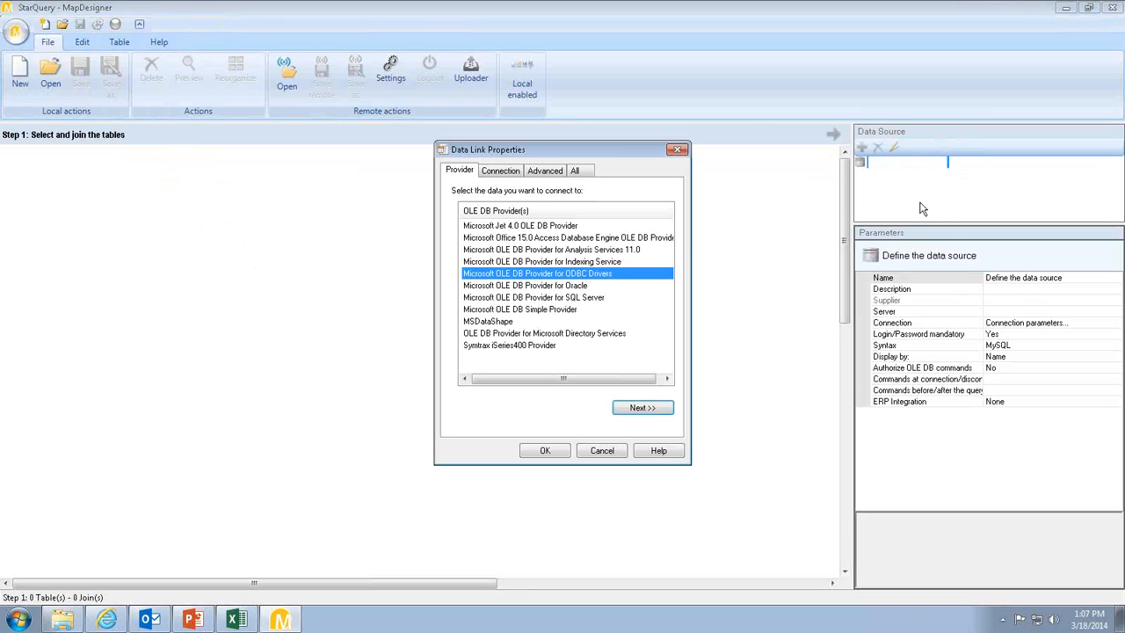
{"action": "double_click", "coordinate": [601, 297]}
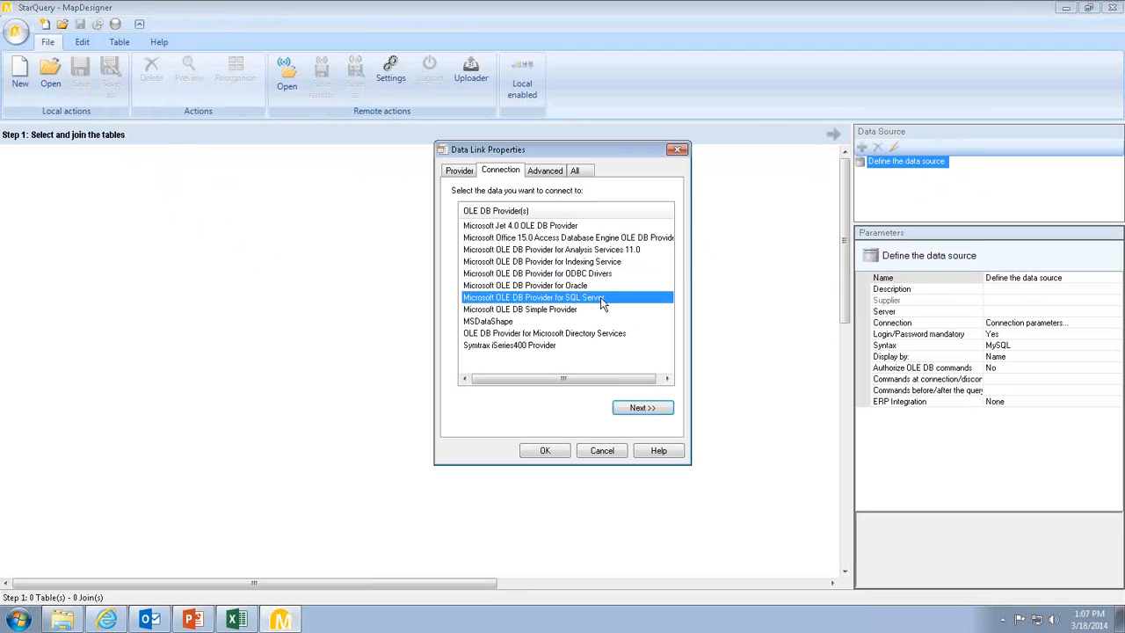
Set the connection to server USSQLSERVER\CRM2011 with Windows NT Integrated security and the AdventureWorks database
{"action": "left_click", "coordinate": [635, 216]}
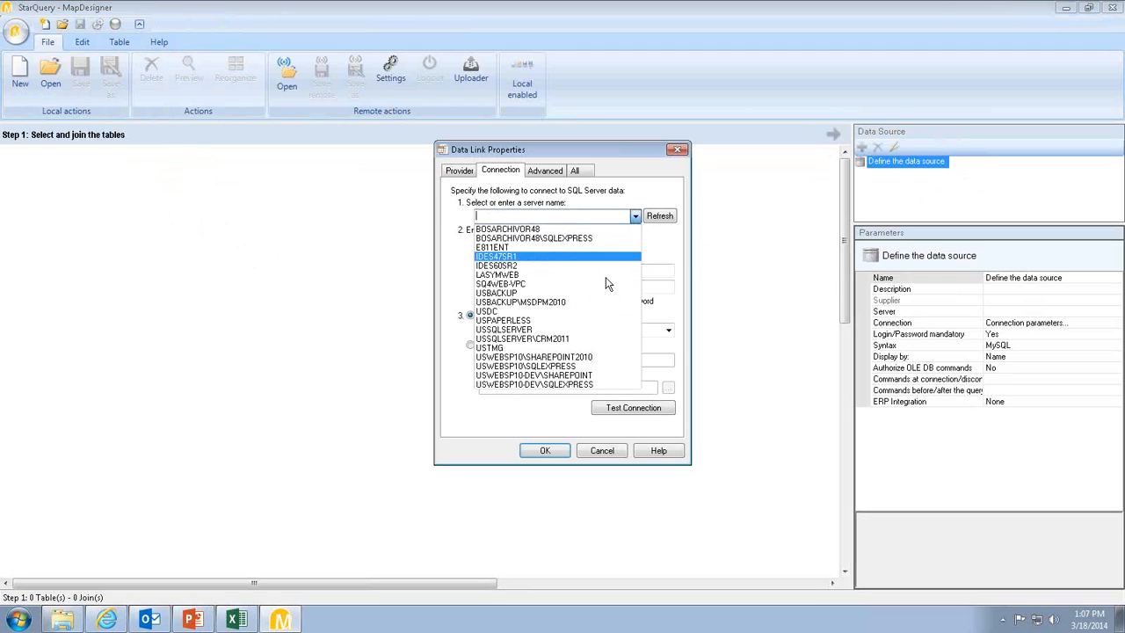
{"action": "left_click", "coordinate": [581, 339]}
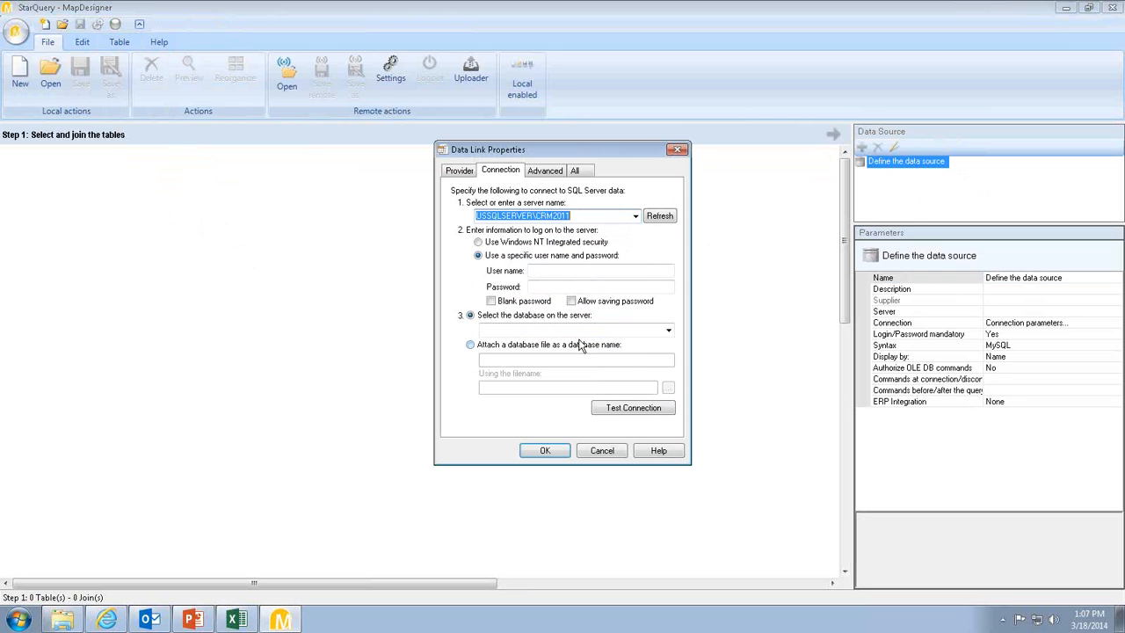
{"action": "left_click", "coordinate": [477, 242]}
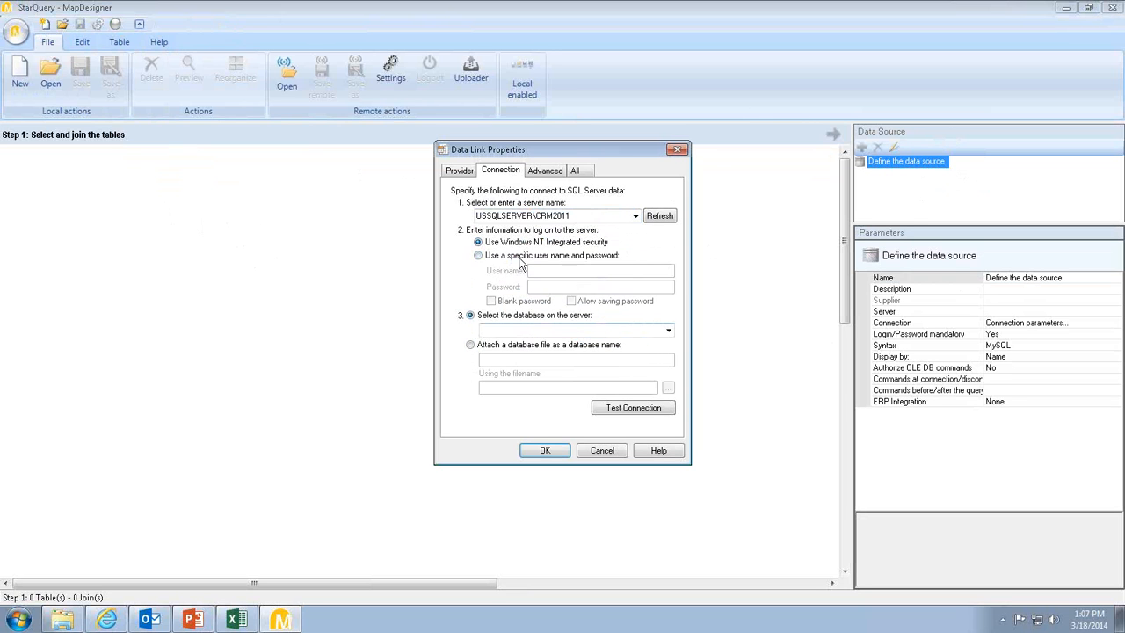
{"action": "left_click", "coordinate": [668, 329]}
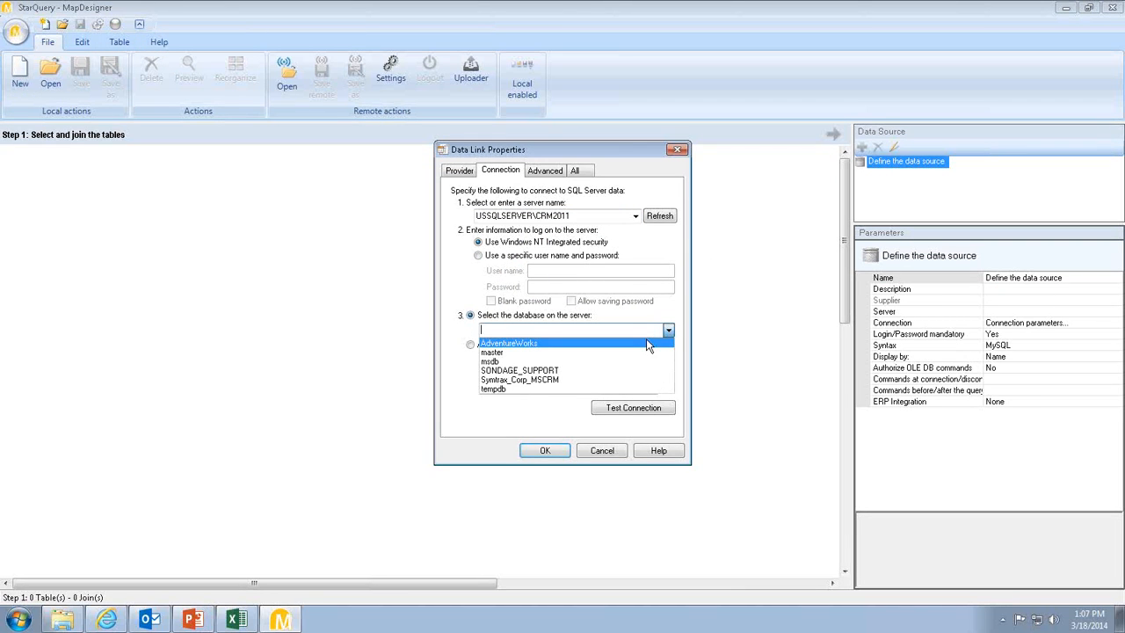
{"action": "left_click", "coordinate": [646, 342]}
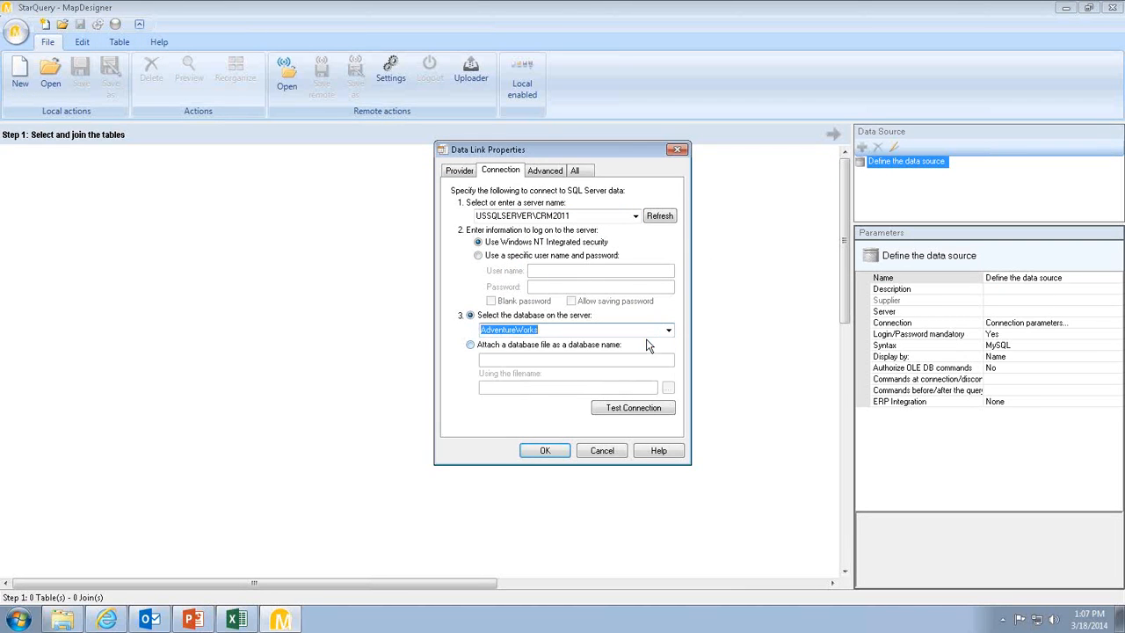
Test the SQL Server connection and create the data source from these link properties
{"action": "left_click", "coordinate": [645, 413]}
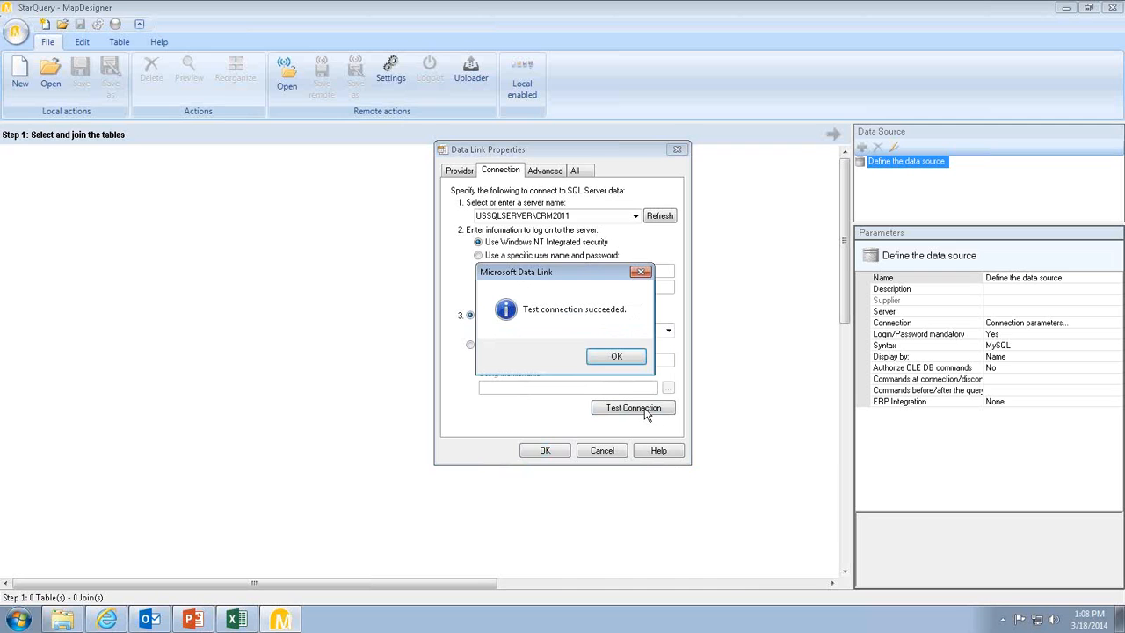
{"action": "left_click", "coordinate": [629, 356]}
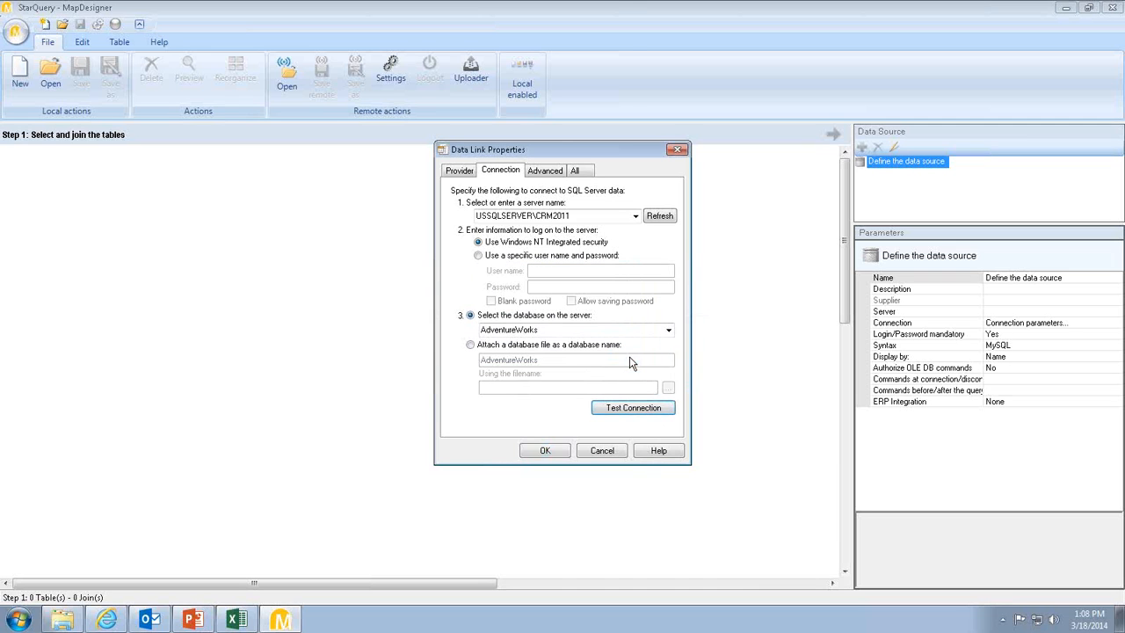
{"action": "left_click", "coordinate": [556, 450]}
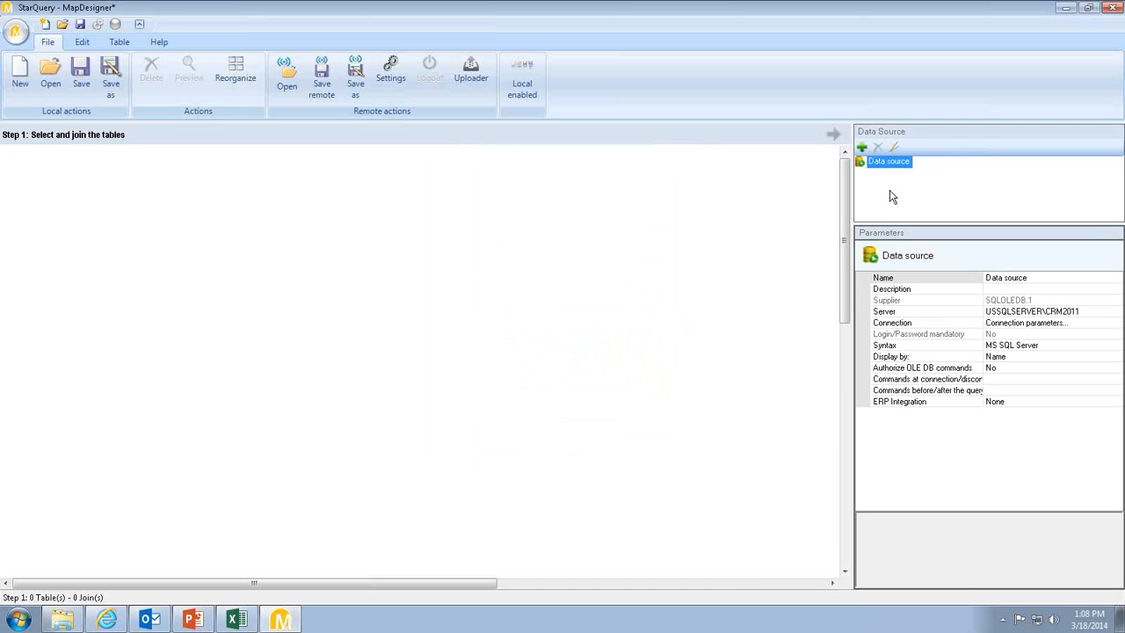
{"action": "left_click", "coordinate": [861, 147]}
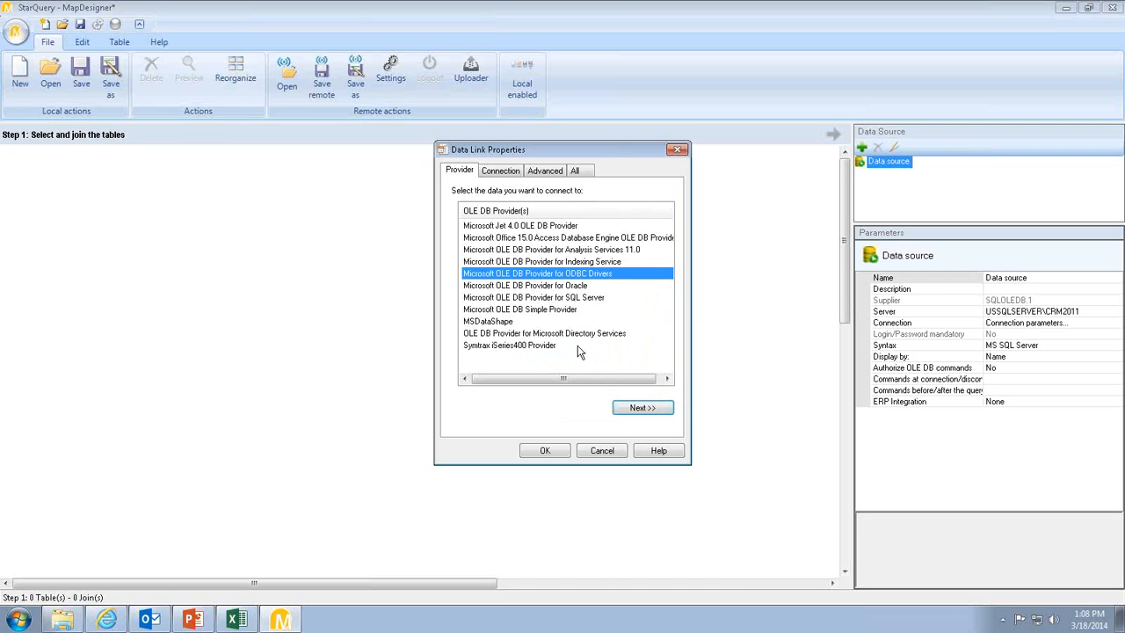
{"action": "left_click", "coordinate": [603, 450]}
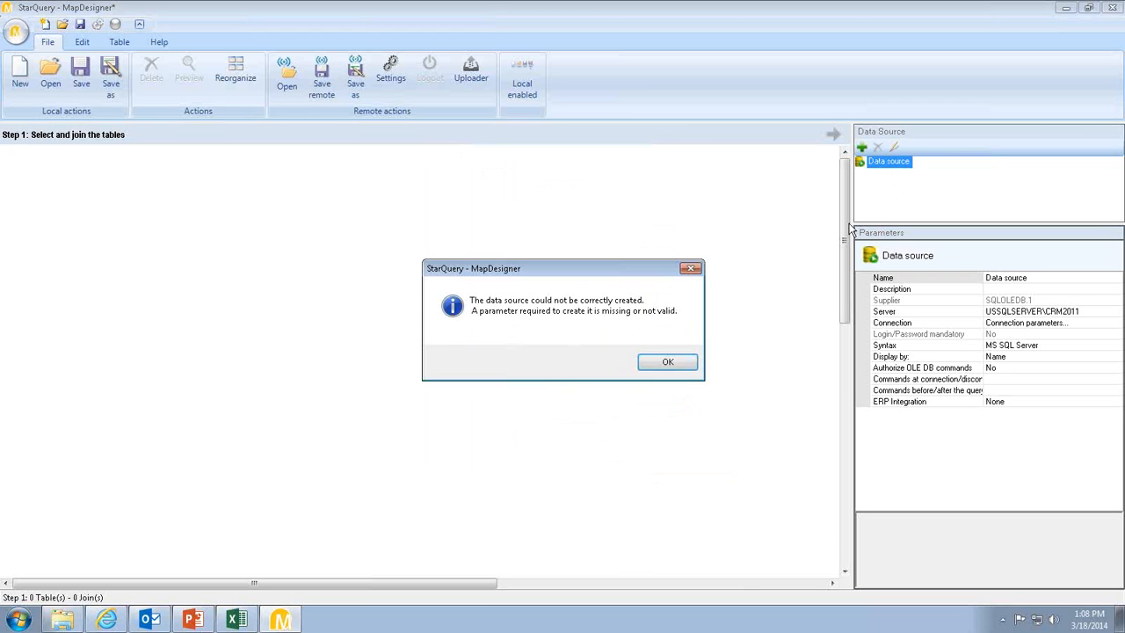
{"action": "left_click", "coordinate": [666, 364]}
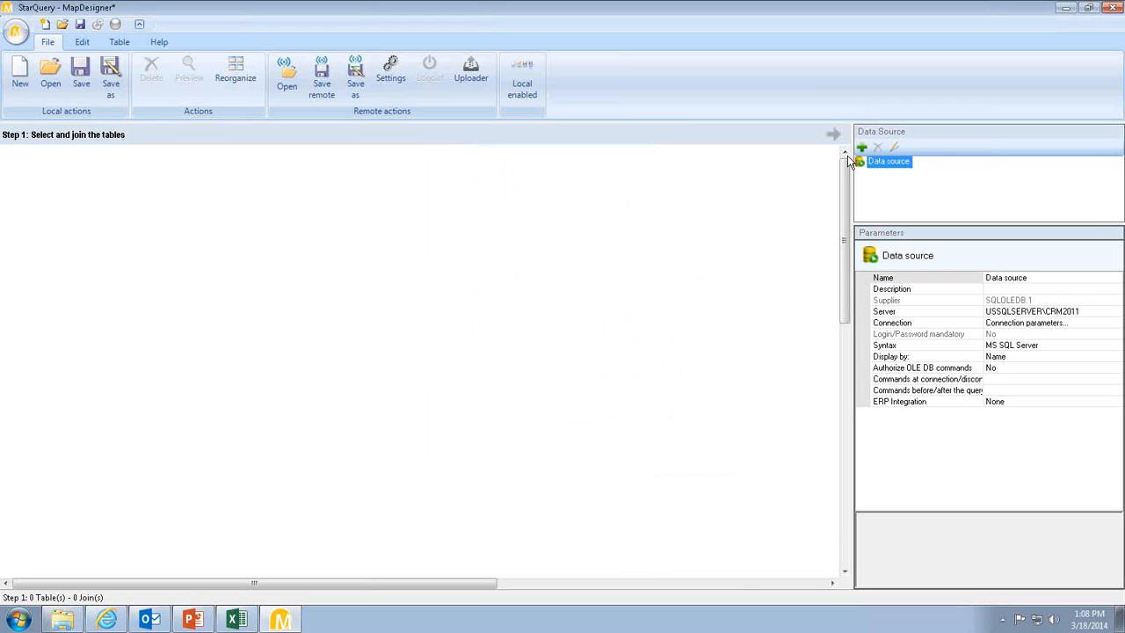
Start adding tables and search the AdventureWorks catalog for physical tables in the Production schema
{"action": "left_click", "coordinate": [123, 42]}
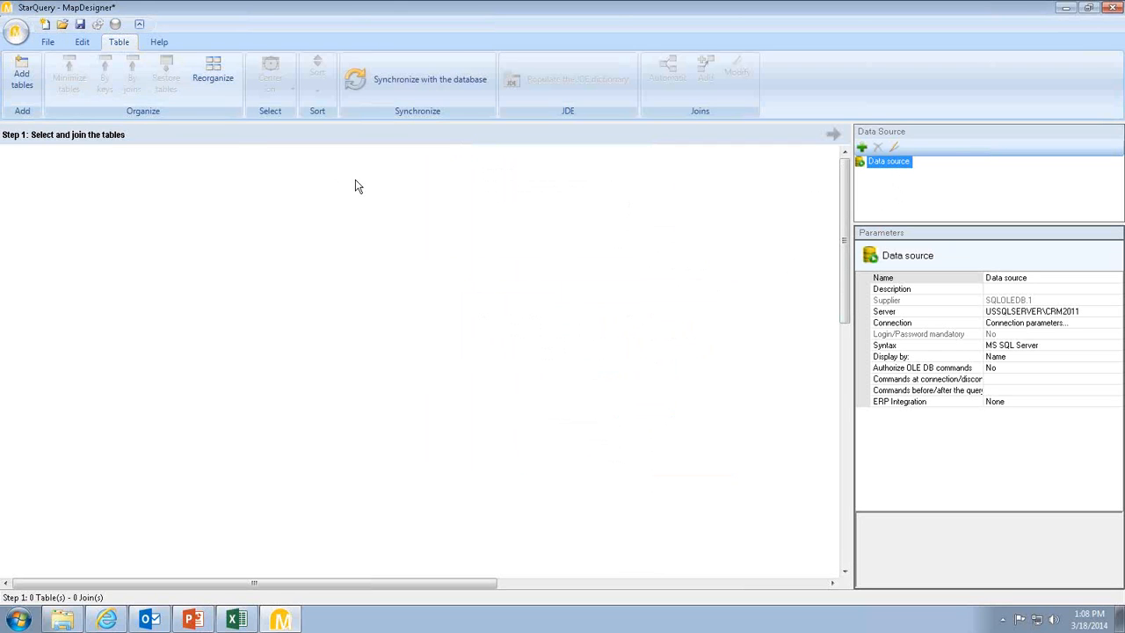
{"action": "left_click", "coordinate": [22, 77]}
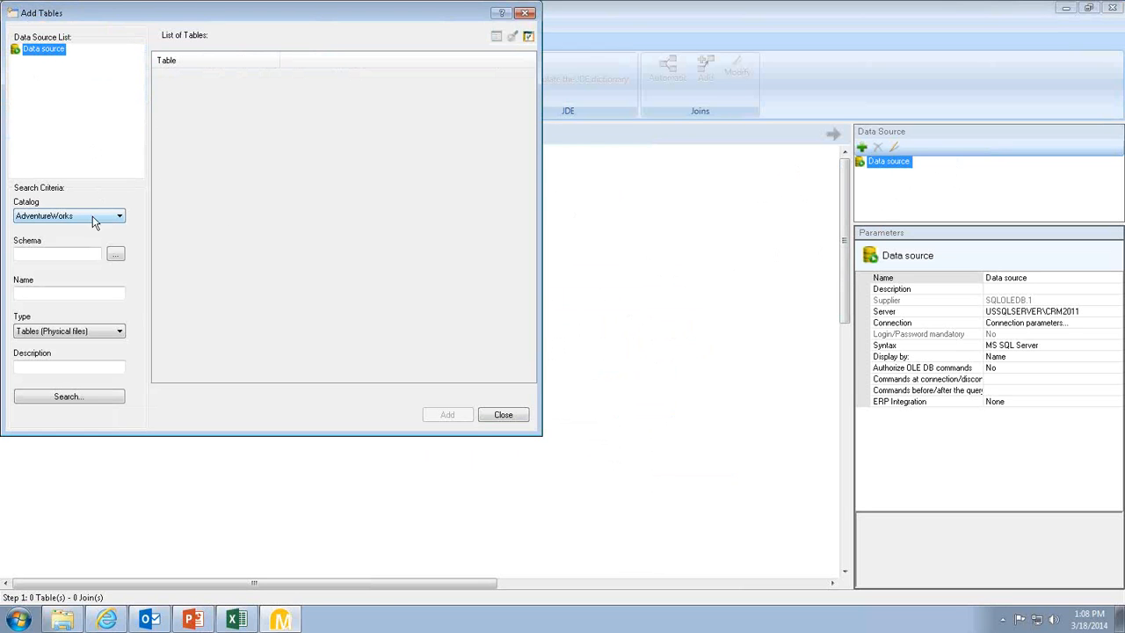
{"action": "left_click", "coordinate": [115, 255]}
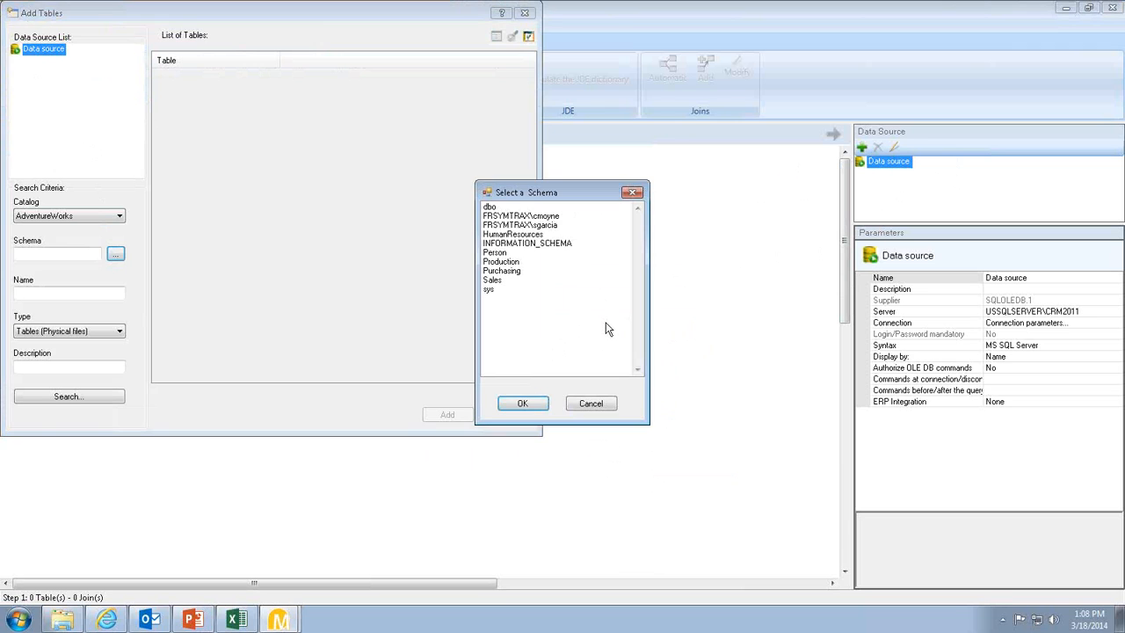
{"action": "double_click", "coordinate": [519, 262]}
{"action": "left_click", "coordinate": [79, 400]}
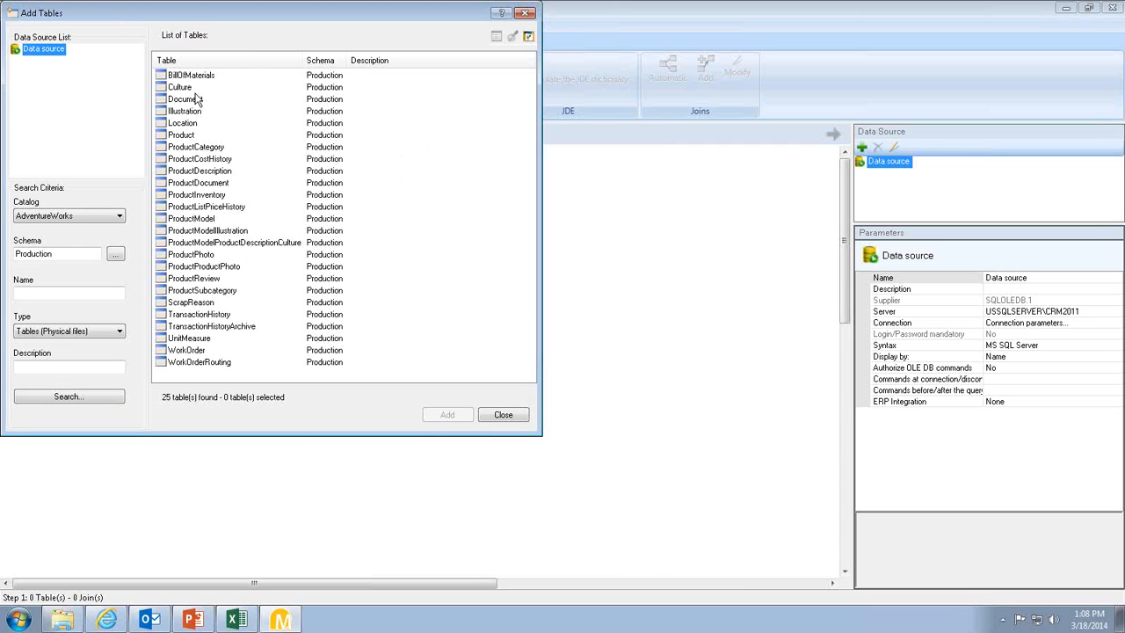
Add the Product, ProductCategory and ProductSubcategory tables from the Production schema to the map
{"action": "double_click", "coordinate": [191, 136]}
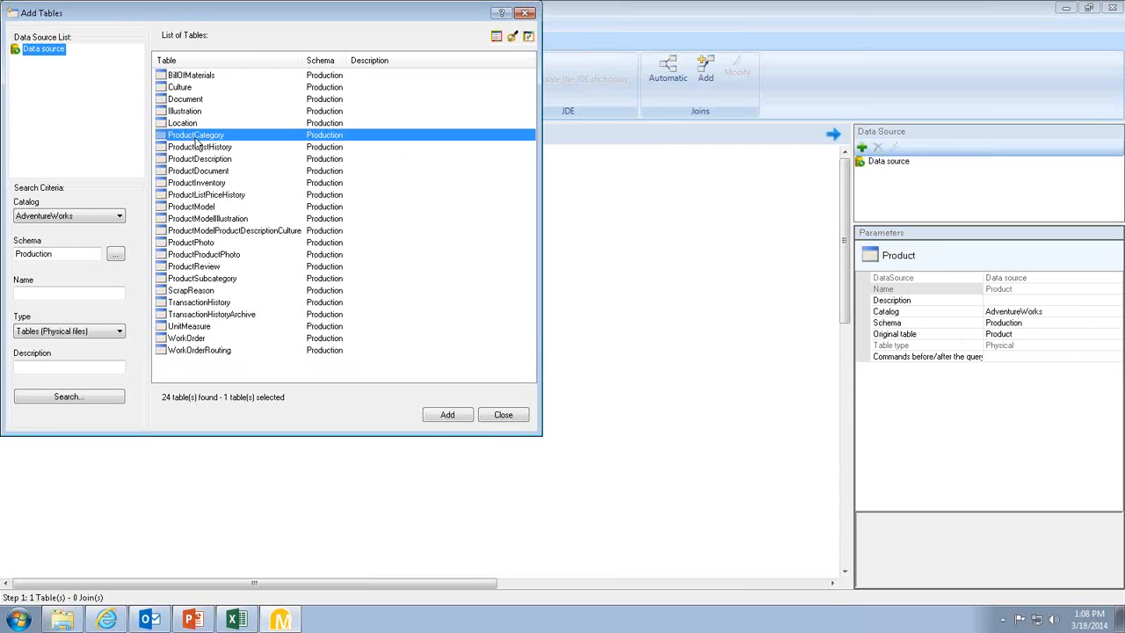
{"action": "double_click", "coordinate": [196, 138]}
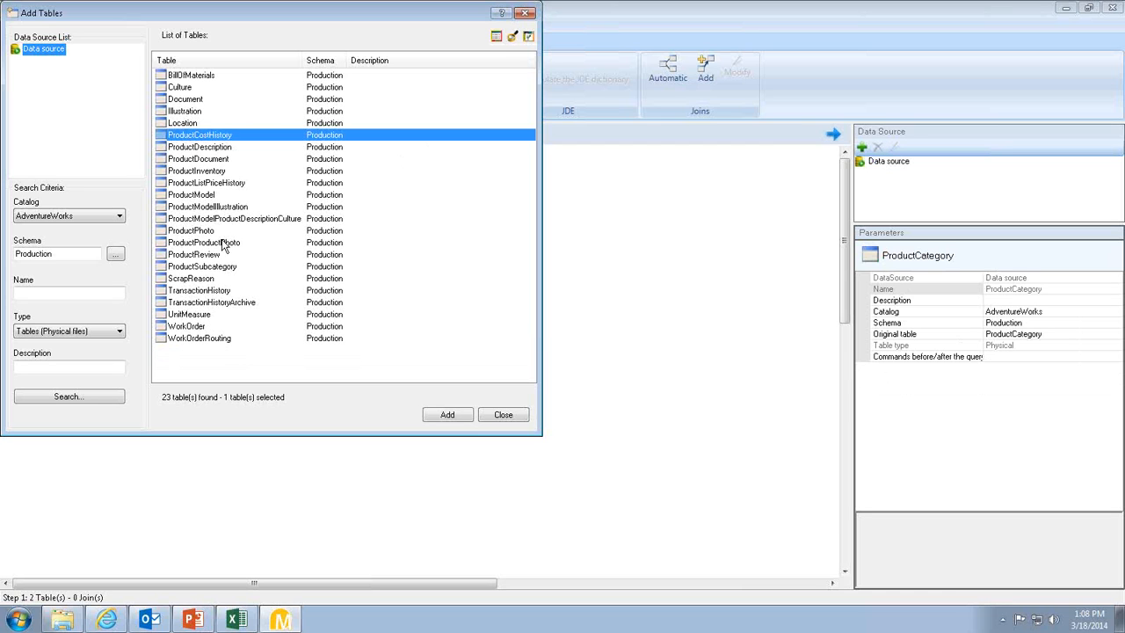
{"action": "left_click", "coordinate": [235, 269]}
{"action": "double_click", "coordinate": [235, 270]}
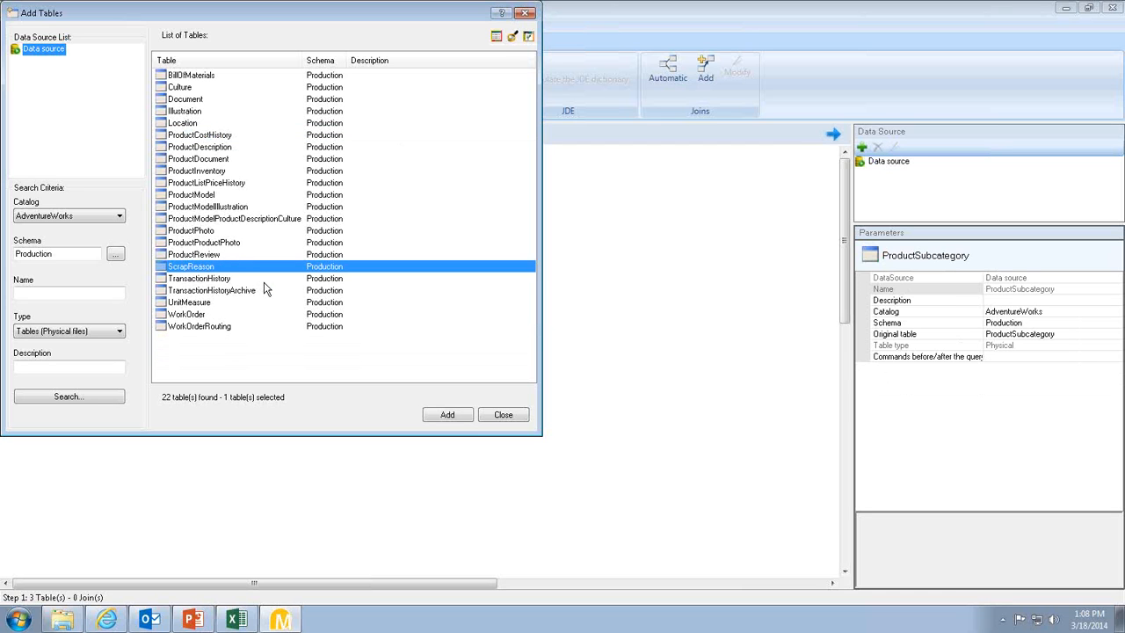
Change the table search to the Sales schema and list its physical tables
{"action": "left_click", "coordinate": [117, 255]}
{"action": "left_click", "coordinate": [497, 281]}
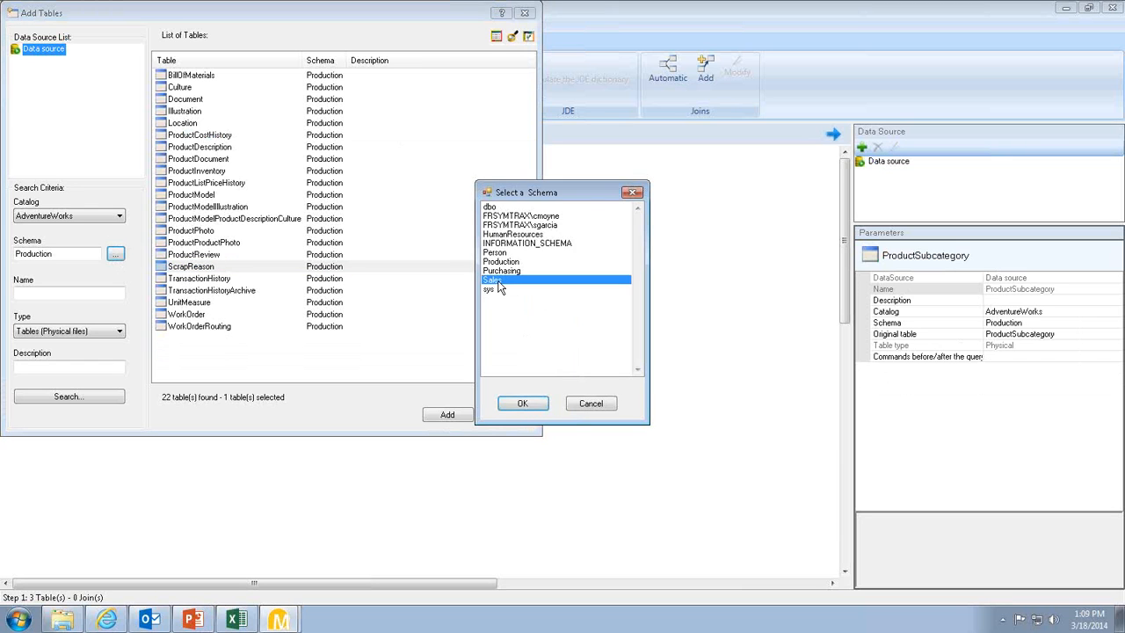
{"action": "left_click", "coordinate": [521, 404]}
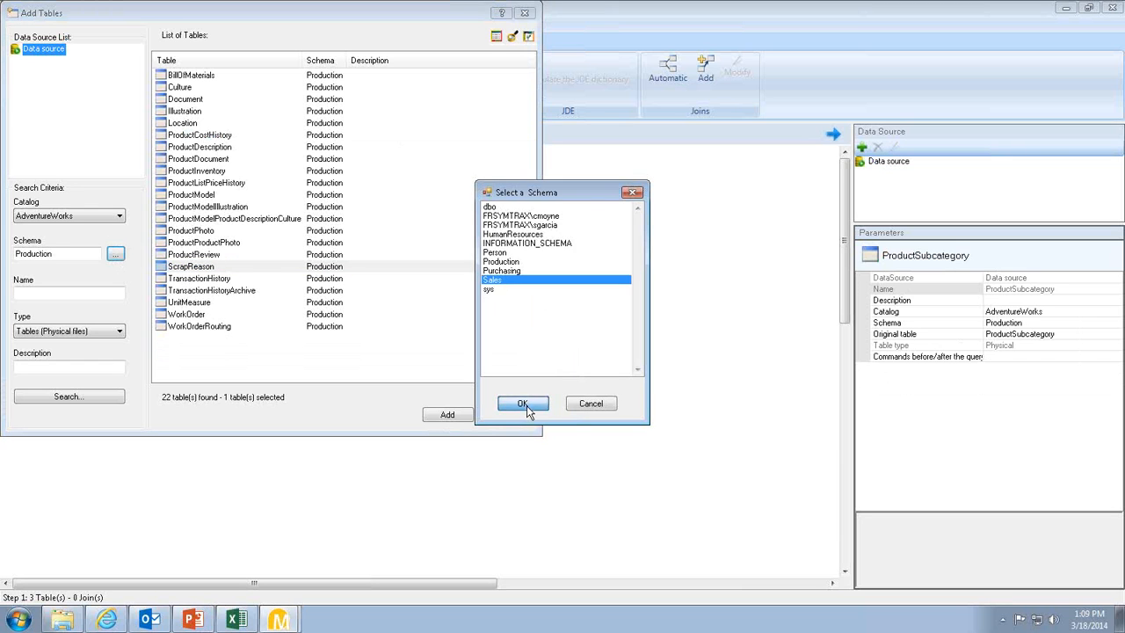
{"action": "left_click", "coordinate": [88, 401]}
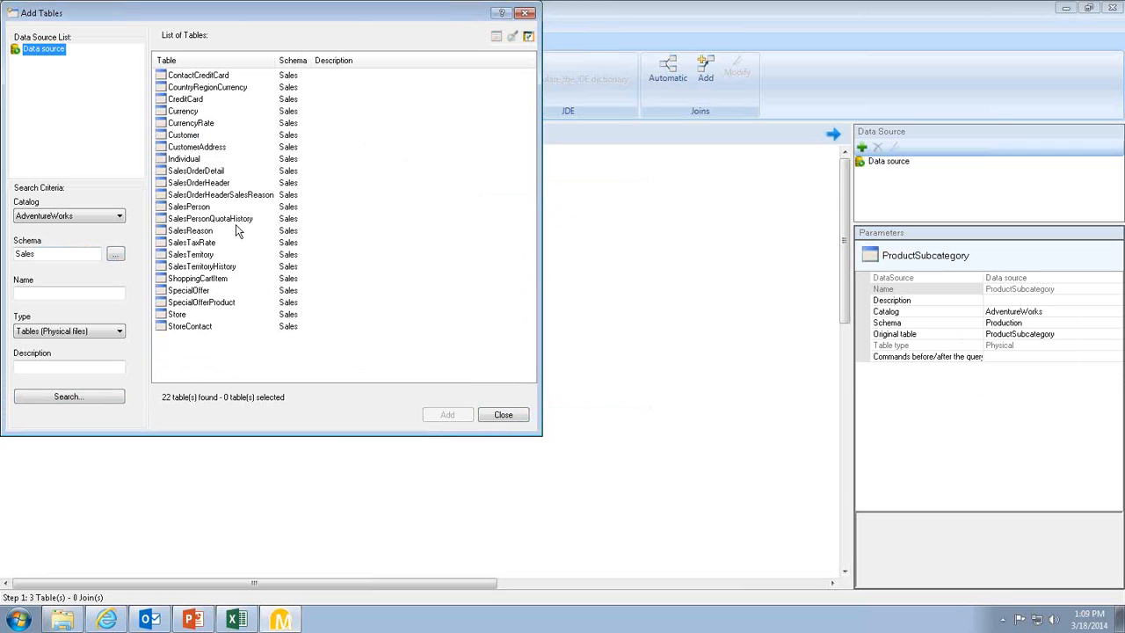
Add the SalesOrderDetail and SalesOrderHeader tables from the Sales schema to the map
{"action": "left_click", "coordinate": [216, 173]}
{"action": "double_click", "coordinate": [217, 173]}
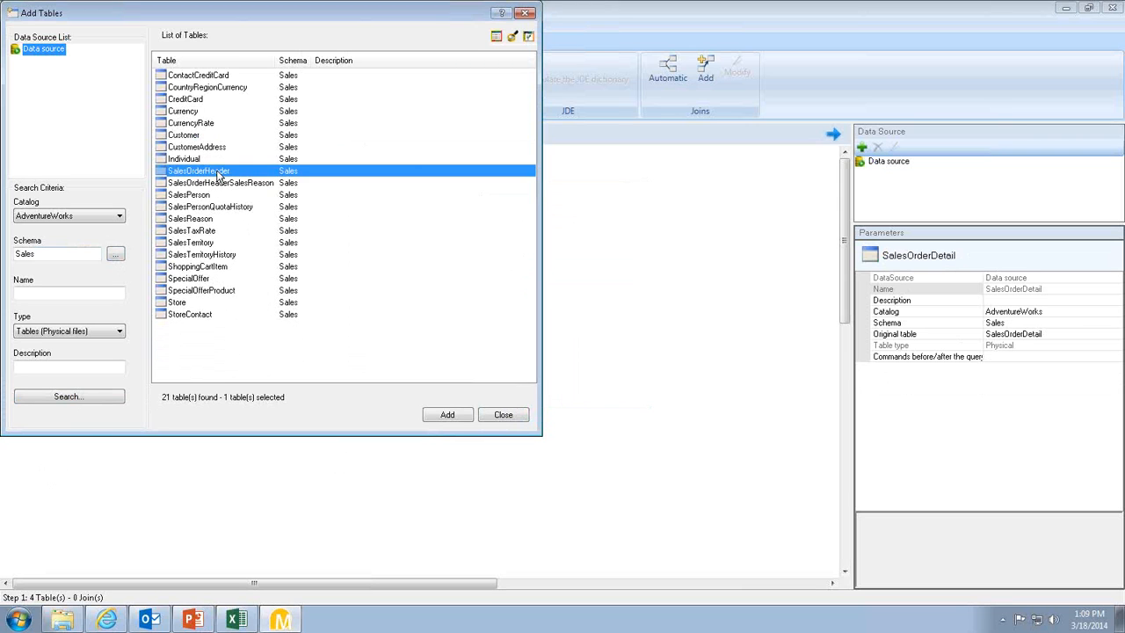
{"action": "double_click", "coordinate": [224, 174]}
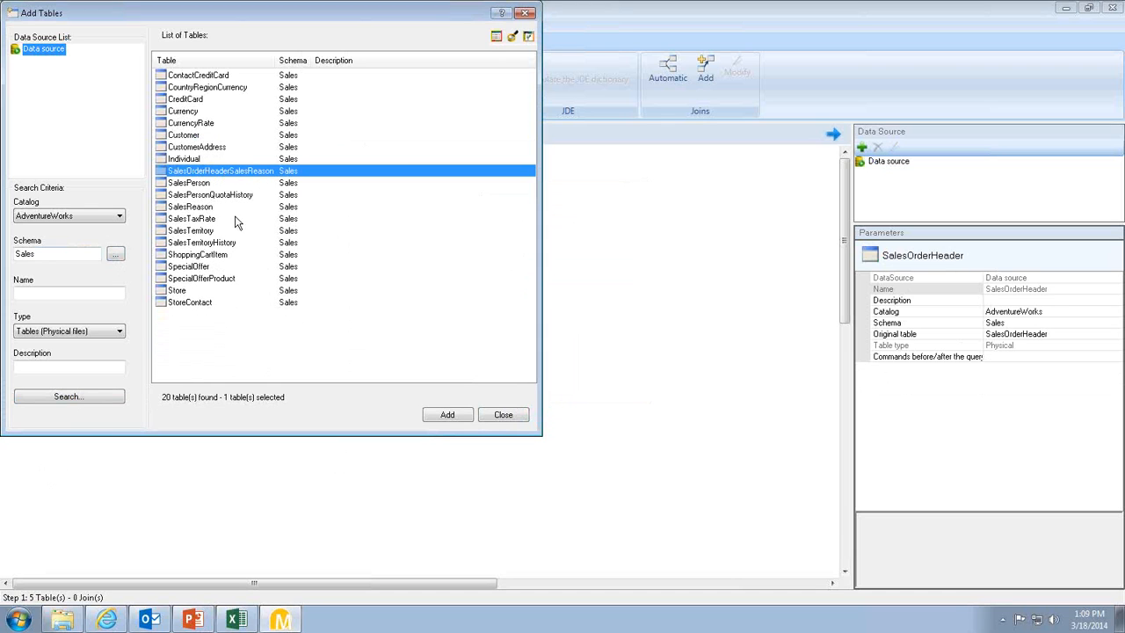
Add the SalesTerritory table to the map, finish adding tables and reorganize the table layout
{"action": "double_click", "coordinate": [203, 231]}
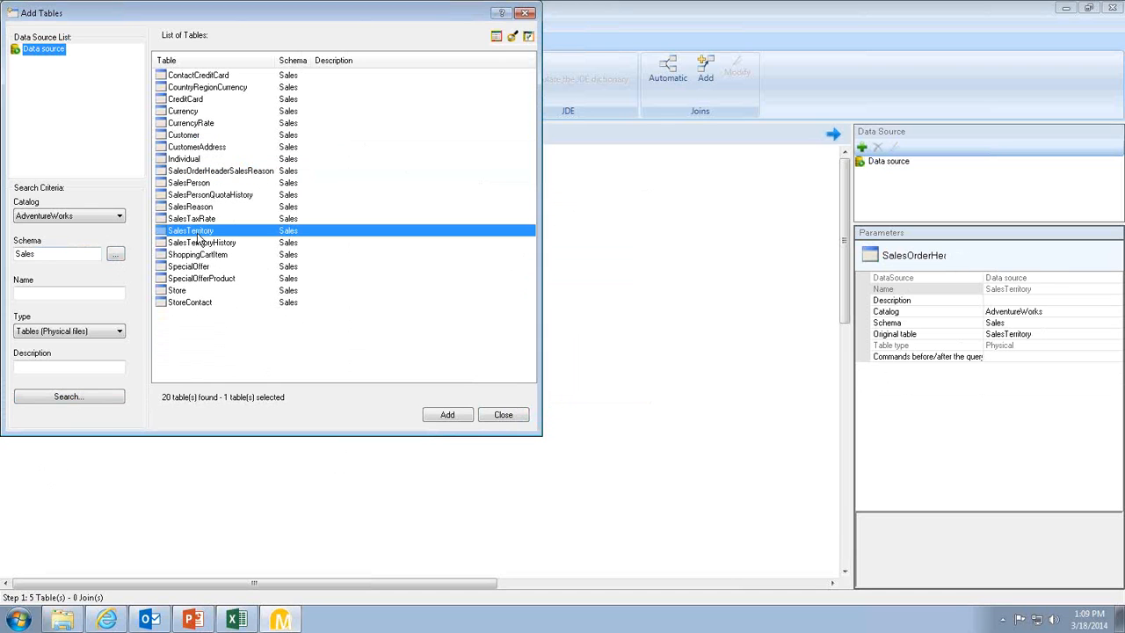
{"action": "left_click", "coordinate": [505, 416]}
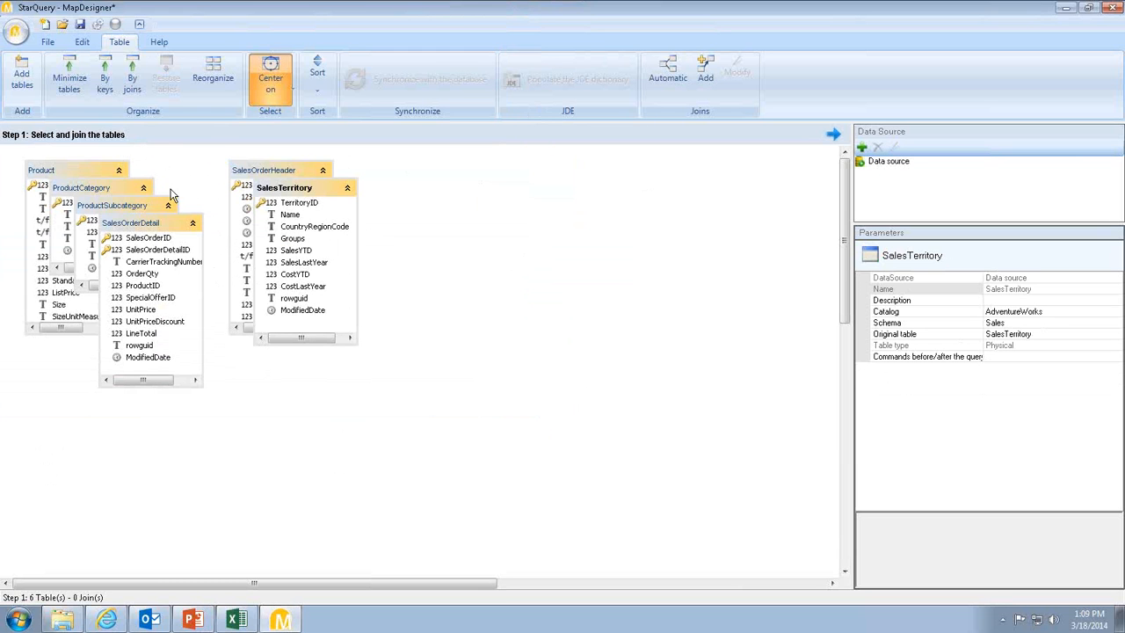
{"action": "left_click", "coordinate": [217, 77]}
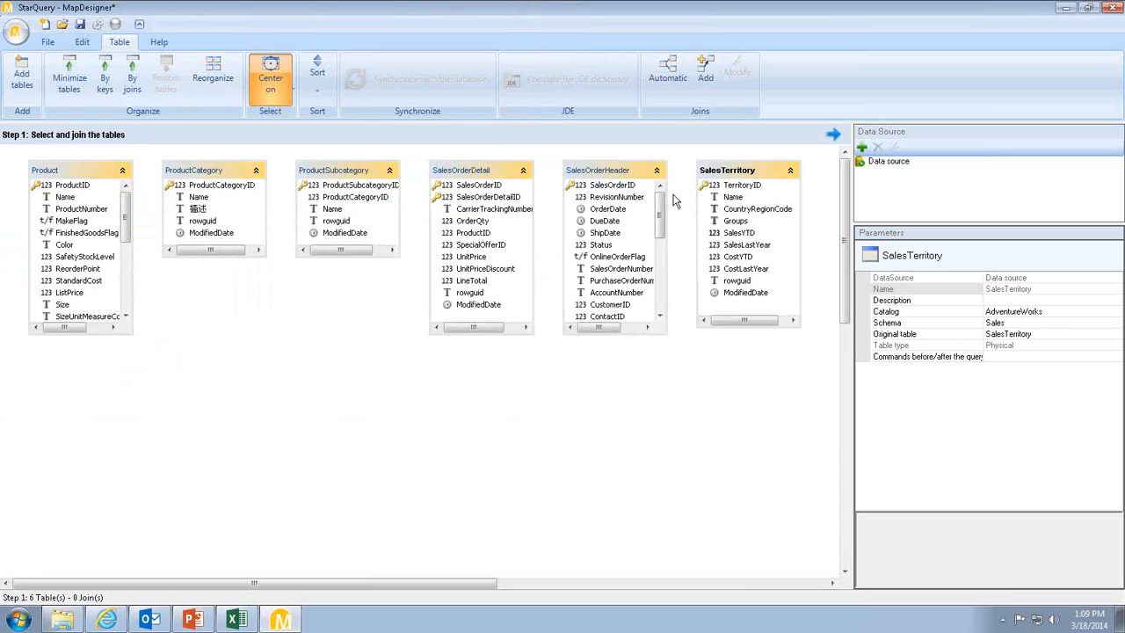
Create the automatic joins between the tables and join Product's ProductID to SalesOrderDetail's ProductID
{"action": "left_click", "coordinate": [668, 78]}
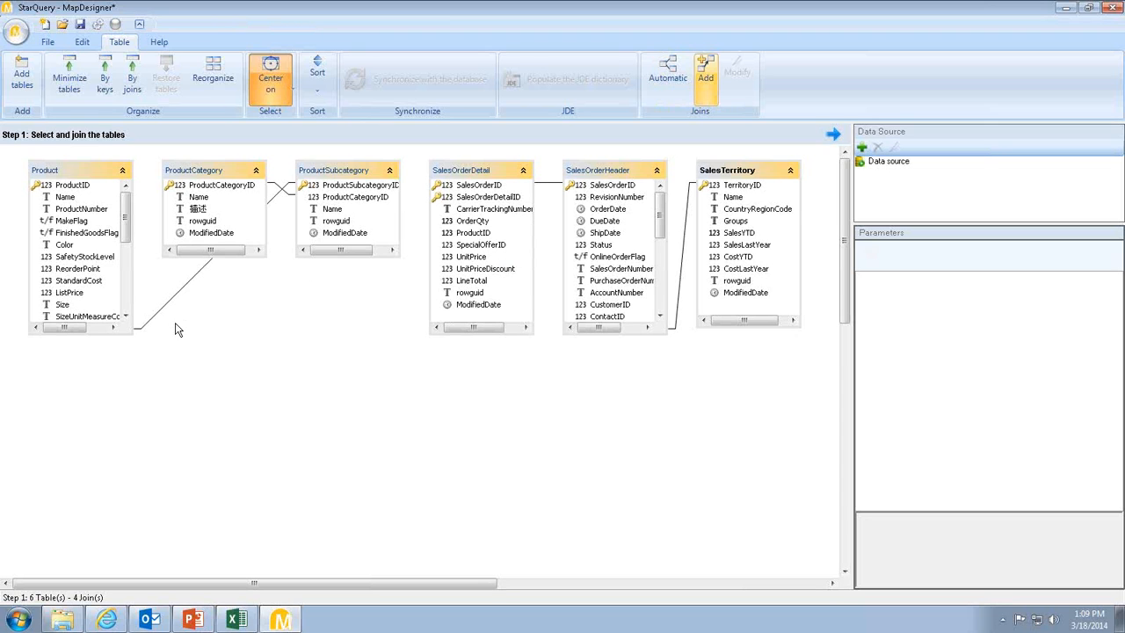
{"action": "left_click_drag", "start_coordinate": [74, 189], "coordinate": [474, 243]}
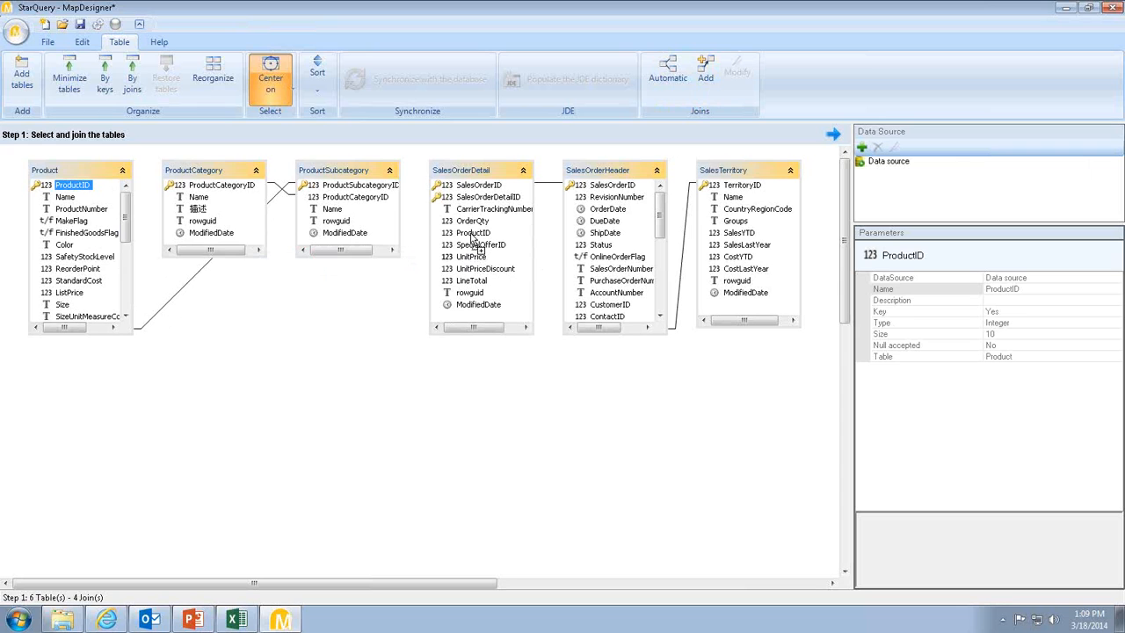
{"action": "left_click_drag", "start_coordinate": [475, 243], "coordinate": [472, 234]}
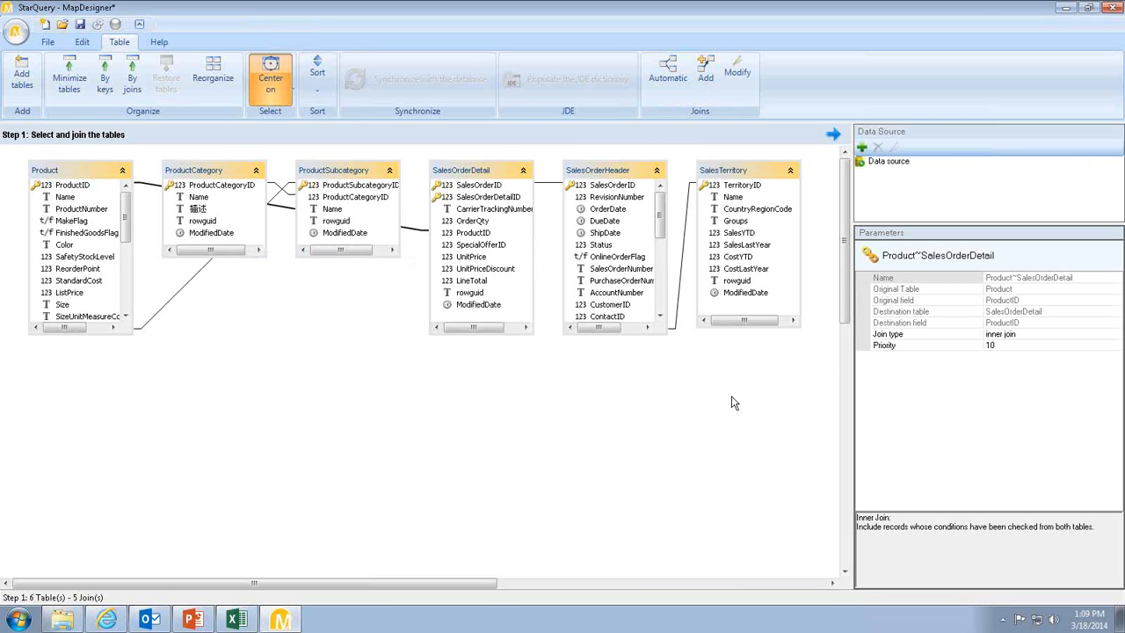
Preview the SalesOrderDetail table's data, including its price, line total and date columns
{"action": "right_click", "coordinate": [472, 176]}
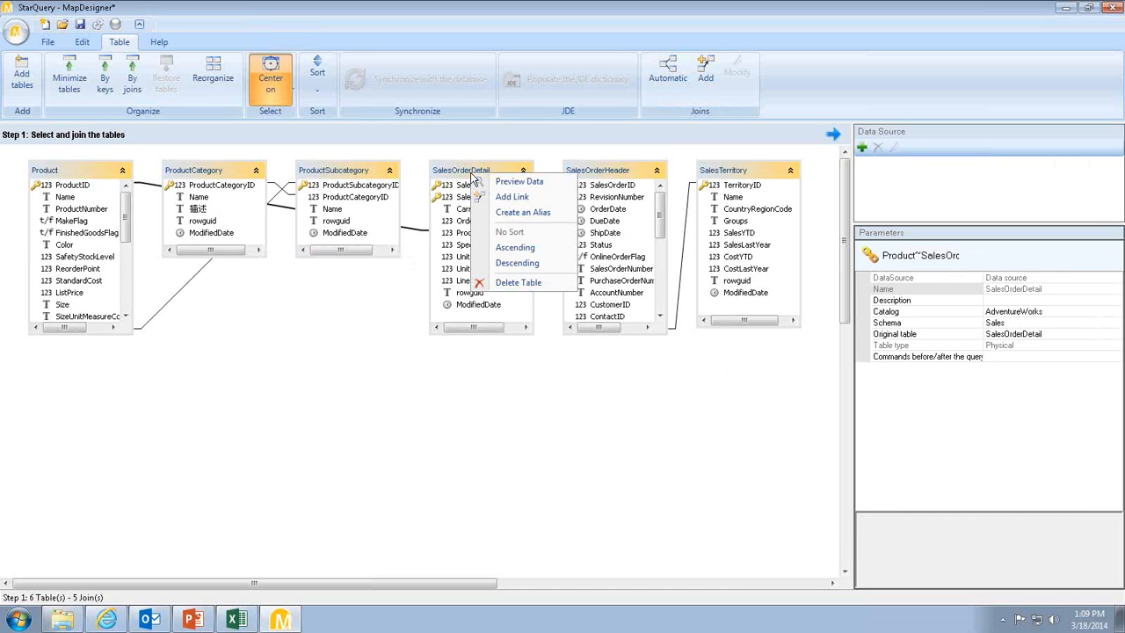
{"action": "left_click", "coordinate": [521, 183]}
{"action": "left_click_drag", "start_coordinate": [506, 420], "coordinate": [688, 411]}
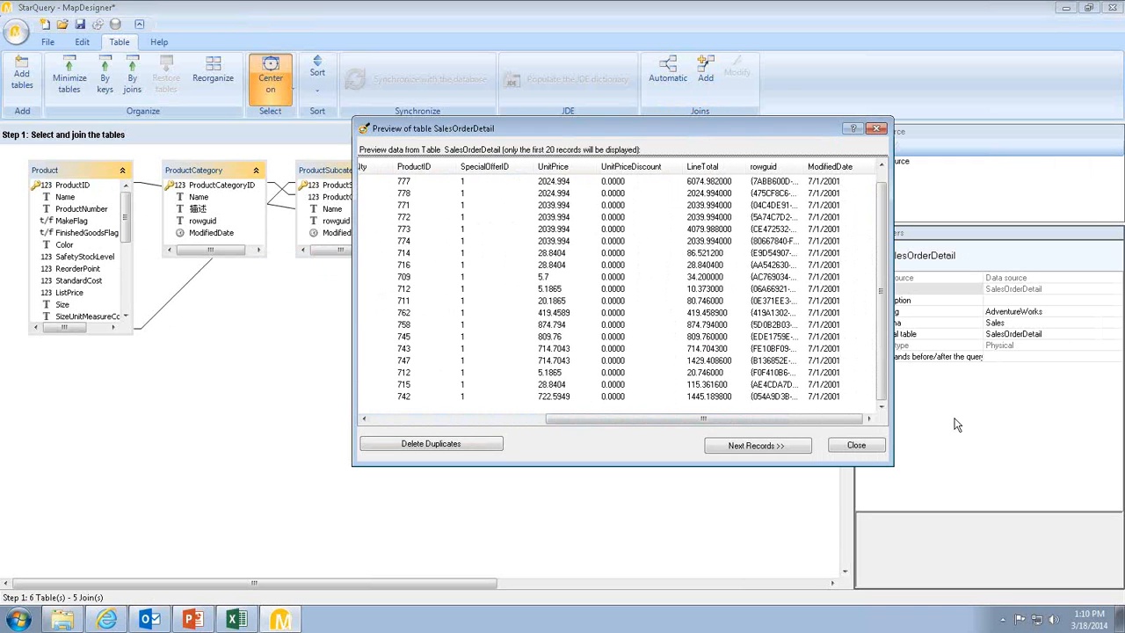
{"action": "left_click", "coordinate": [856, 446]}
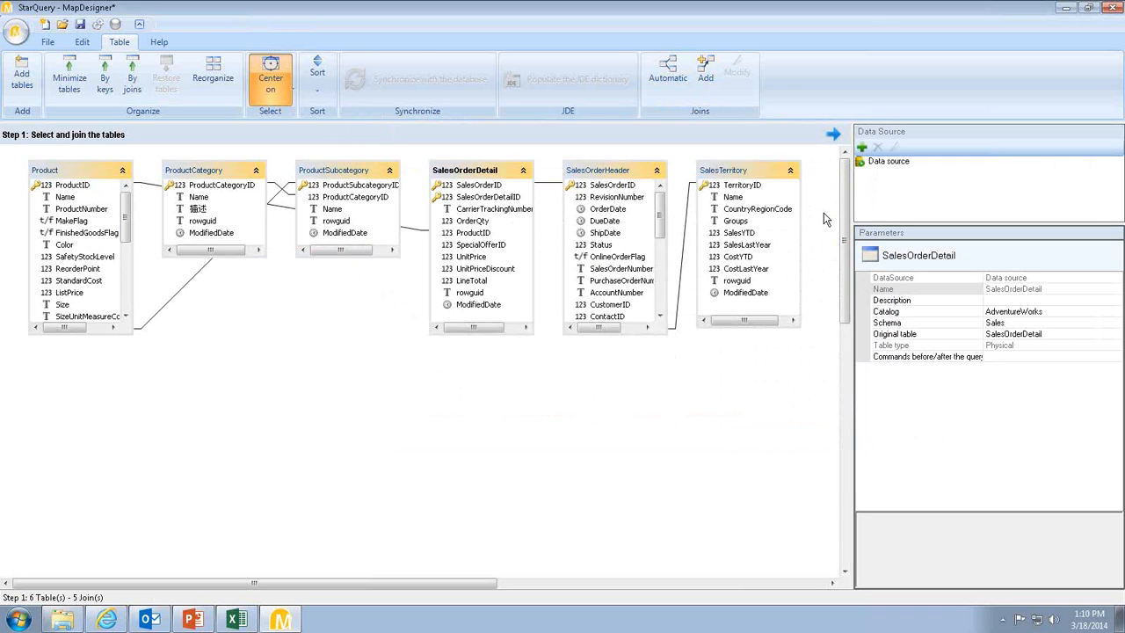
Proceed to creating the dimensions and add a new dimension named product
{"action": "left_click", "coordinate": [834, 137]}
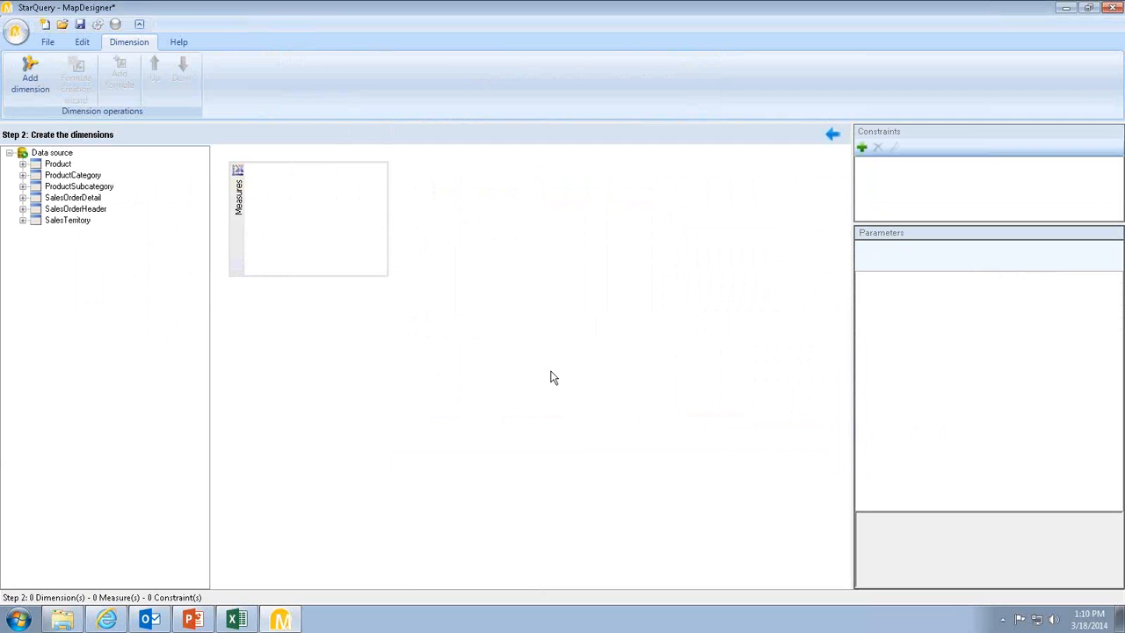
{"action": "right_click", "coordinate": [455, 197]}
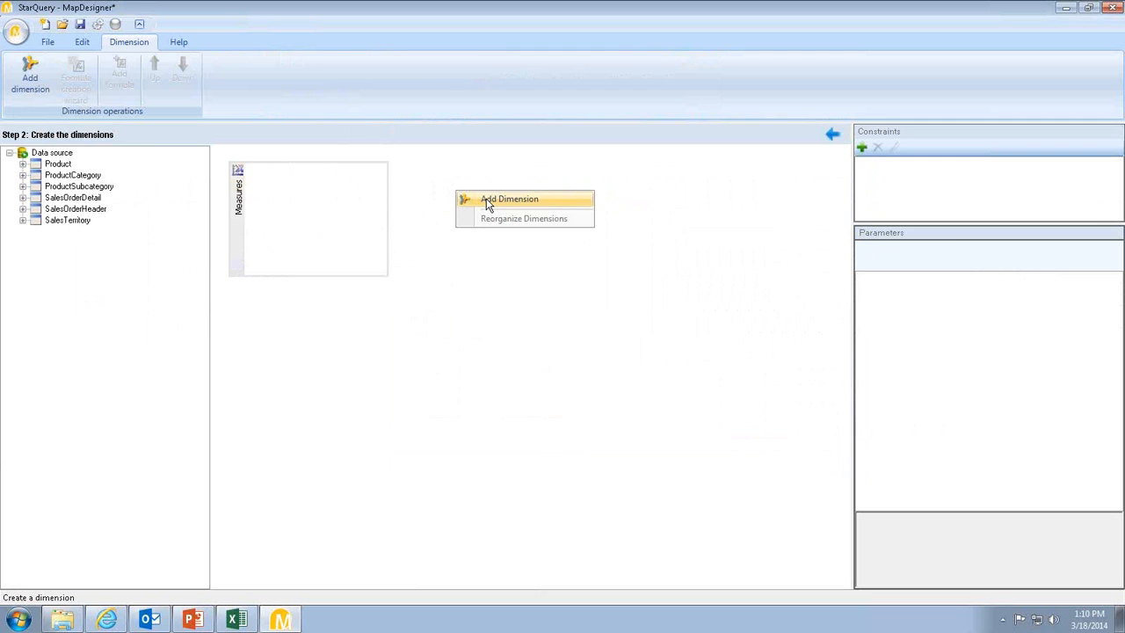
{"action": "left_click", "coordinate": [489, 200]}
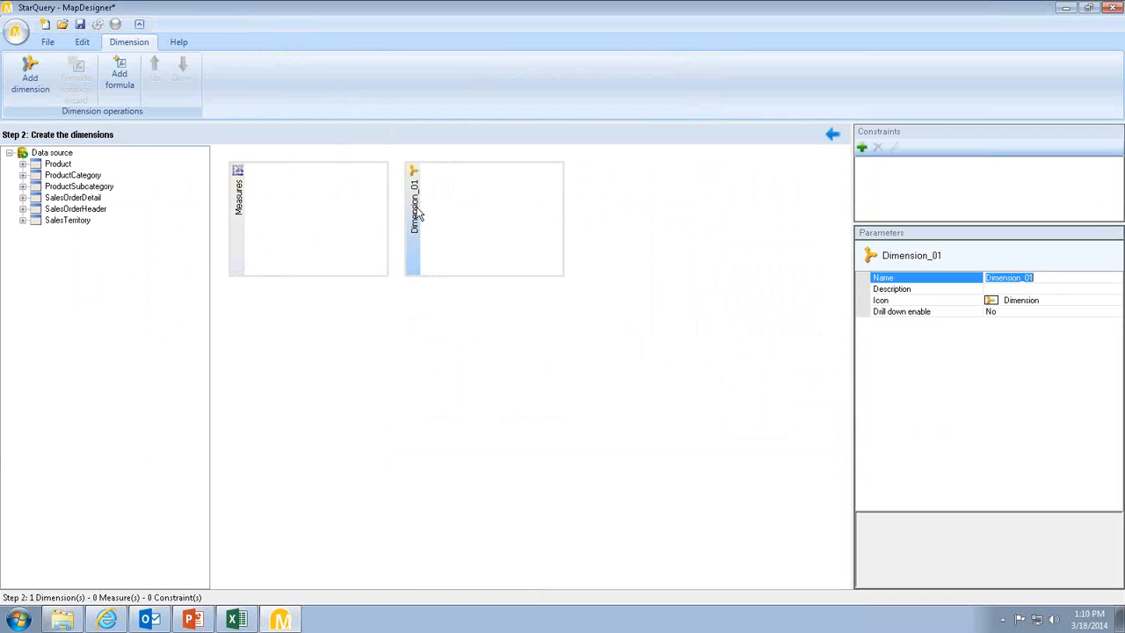
{"action": "left_click", "coordinate": [1083, 278]}
{"action": "left_click_drag", "start_coordinate": [1049, 280], "coordinate": [911, 275]}
{"action": "type", "text": "product"}
{"action": "key", "text": "Return"}
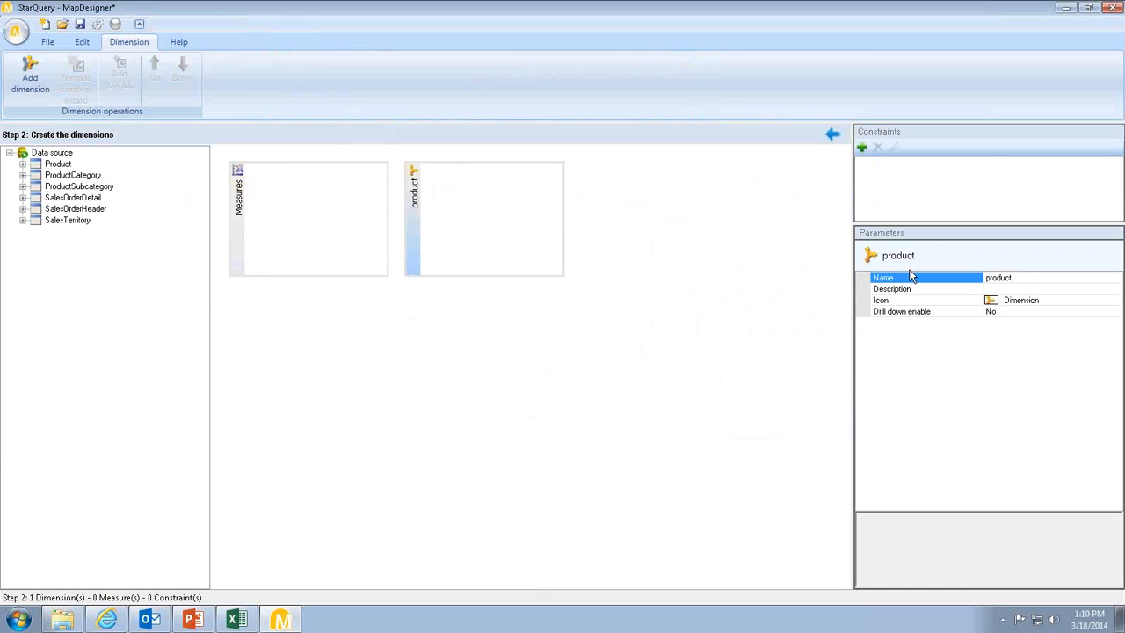
Create a dimension from the SalesTerritory table and delete all of its attributes
{"action": "left_click_drag", "start_coordinate": [73, 175], "coordinate": [77, 192]}
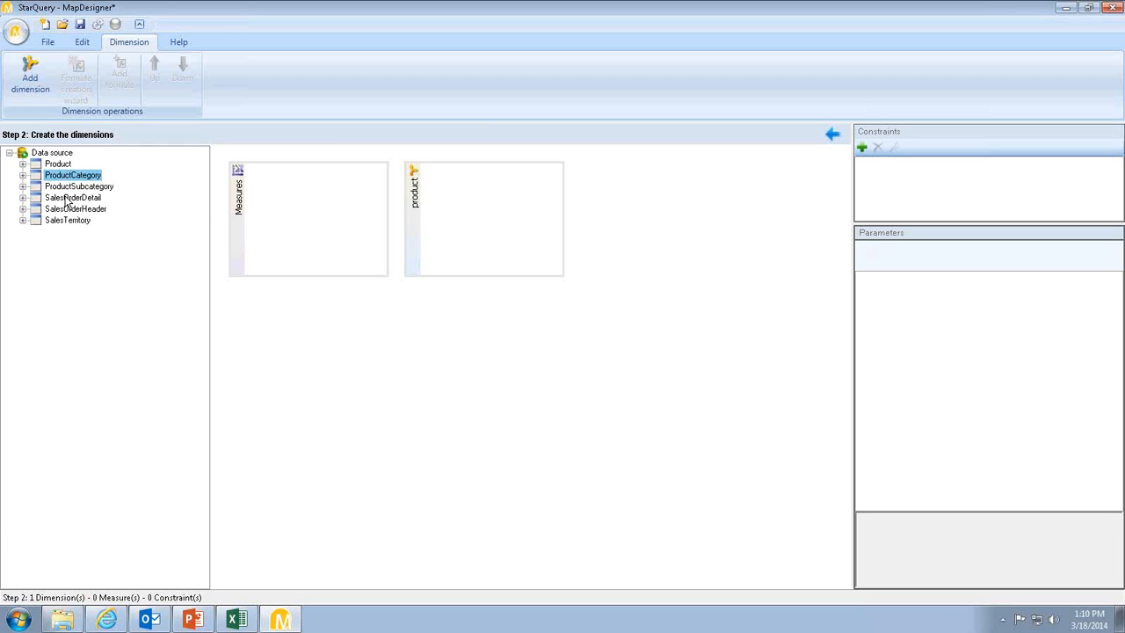
{"action": "left_click_drag", "start_coordinate": [64, 221], "coordinate": [237, 310]}
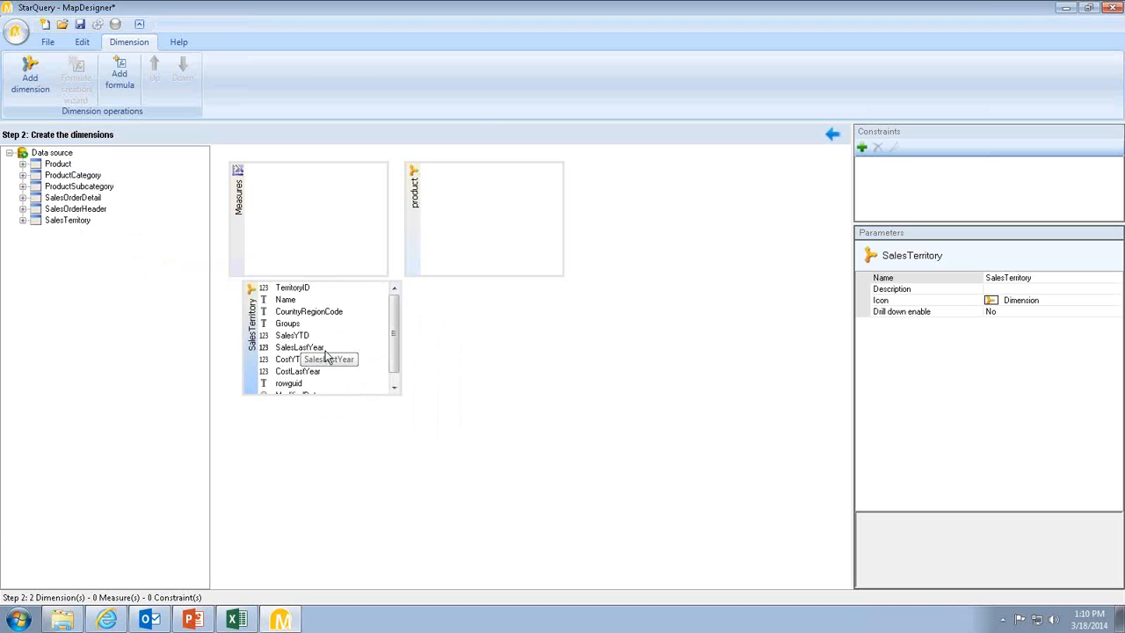
{"action": "left_click", "coordinate": [292, 288]}
{"action": "scroll", "coordinate": [330, 385], "scroll_direction": "down", "scroll_amount": 1}
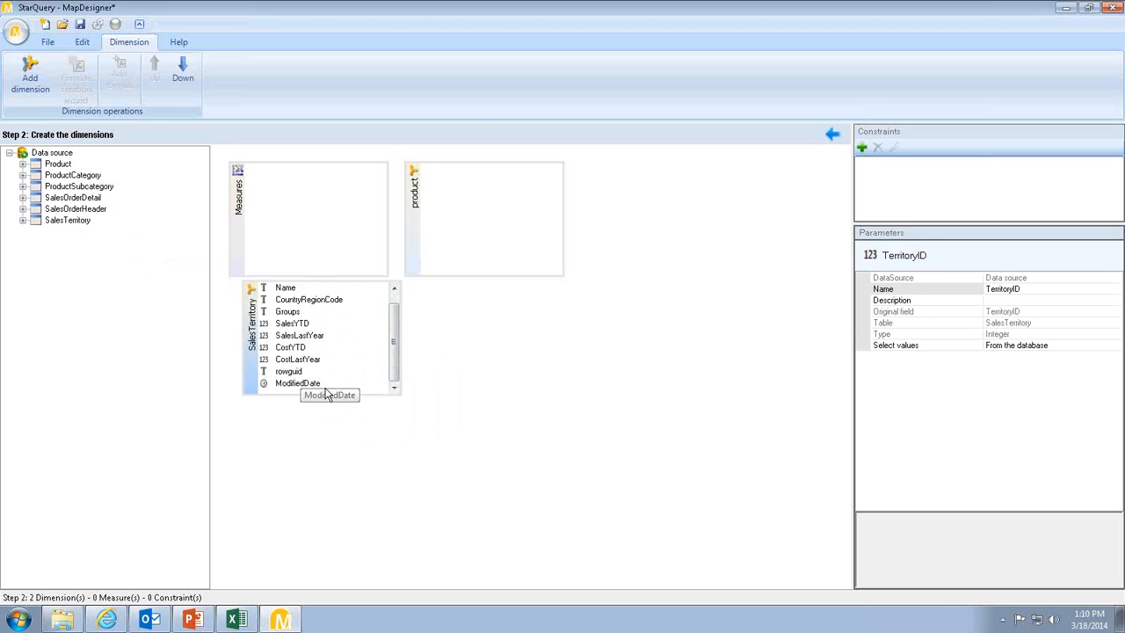
{"action": "left_click", "coordinate": [312, 383], "text": "shift"}
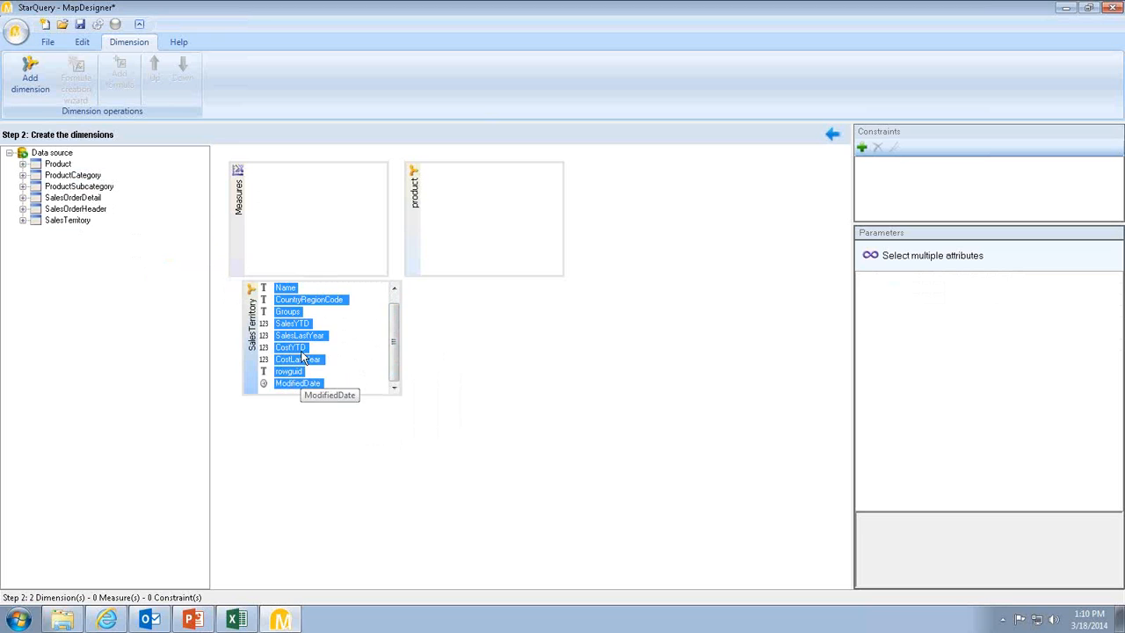
{"action": "right_click", "coordinate": [314, 332]}
{"action": "left_click", "coordinate": [362, 407]}
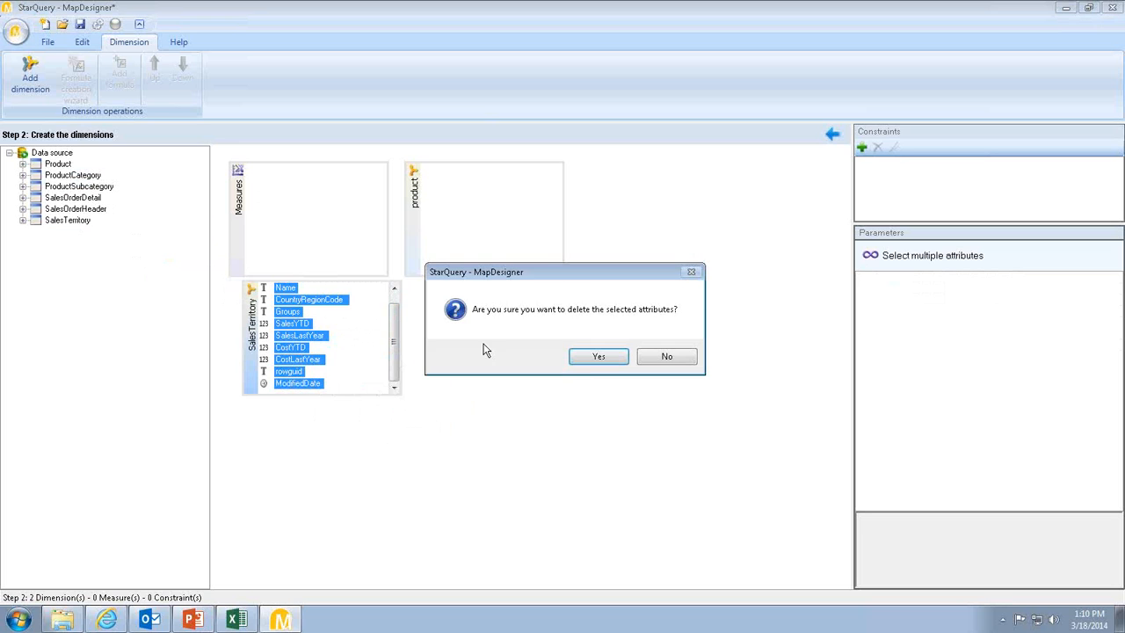
{"action": "left_click", "coordinate": [589, 357]}
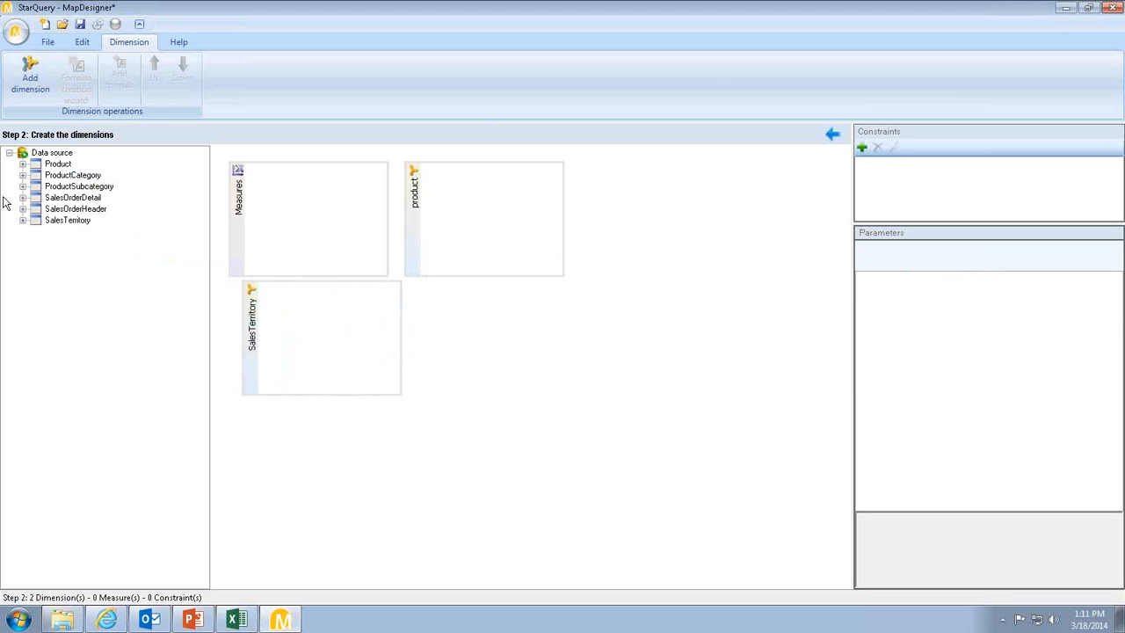
Add the Product table's Name field to the product dimension and rename the attribute ProductName
{"action": "left_click", "coordinate": [24, 220]}
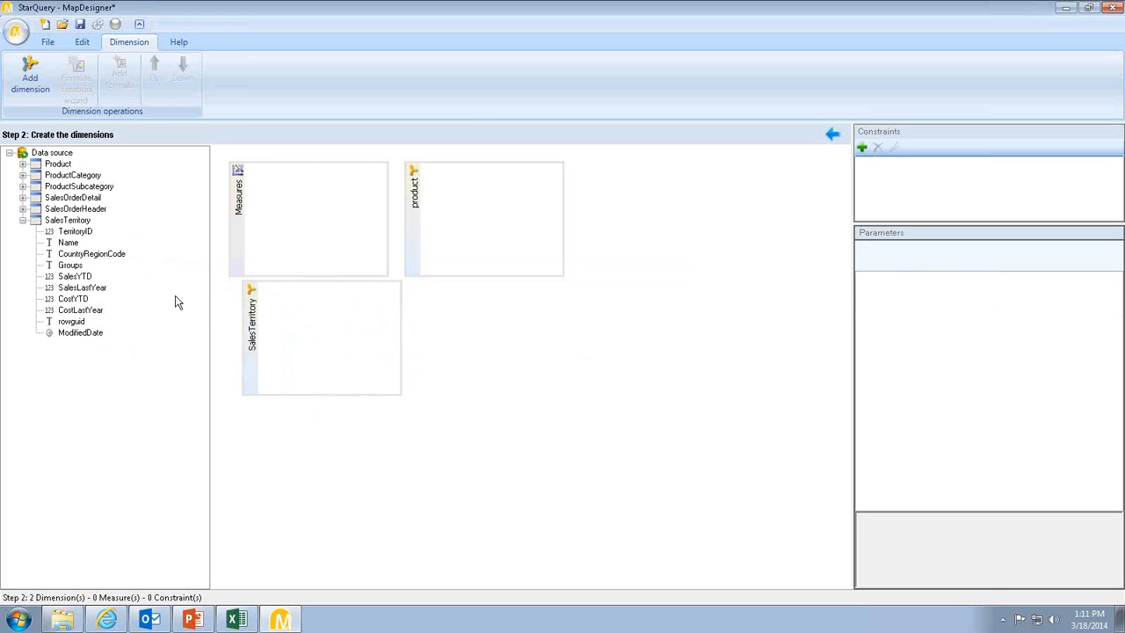
{"action": "left_click", "coordinate": [23, 164]}
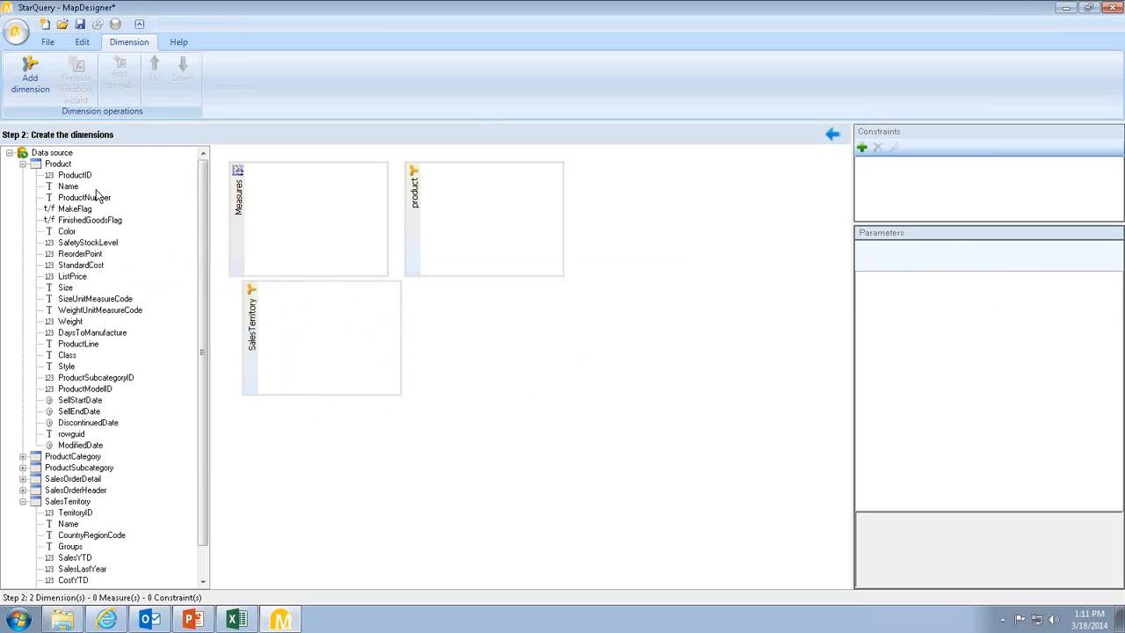
{"action": "left_click_drag", "start_coordinate": [68, 187], "coordinate": [439, 183]}
{"action": "left_click", "coordinate": [444, 169]}
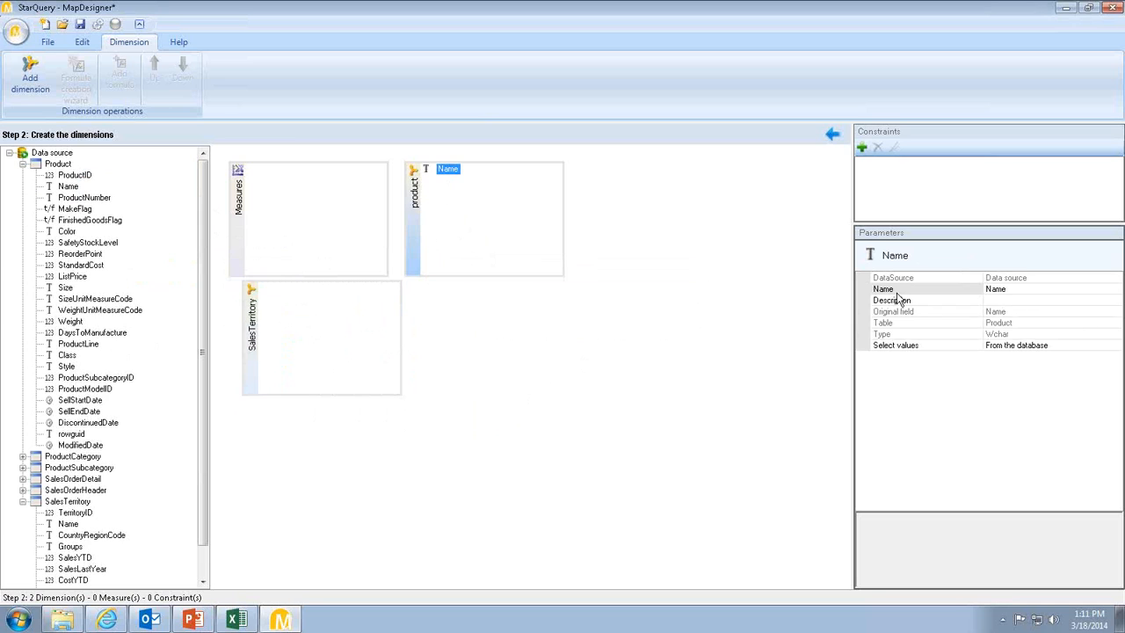
{"action": "left_click", "coordinate": [990, 291]}
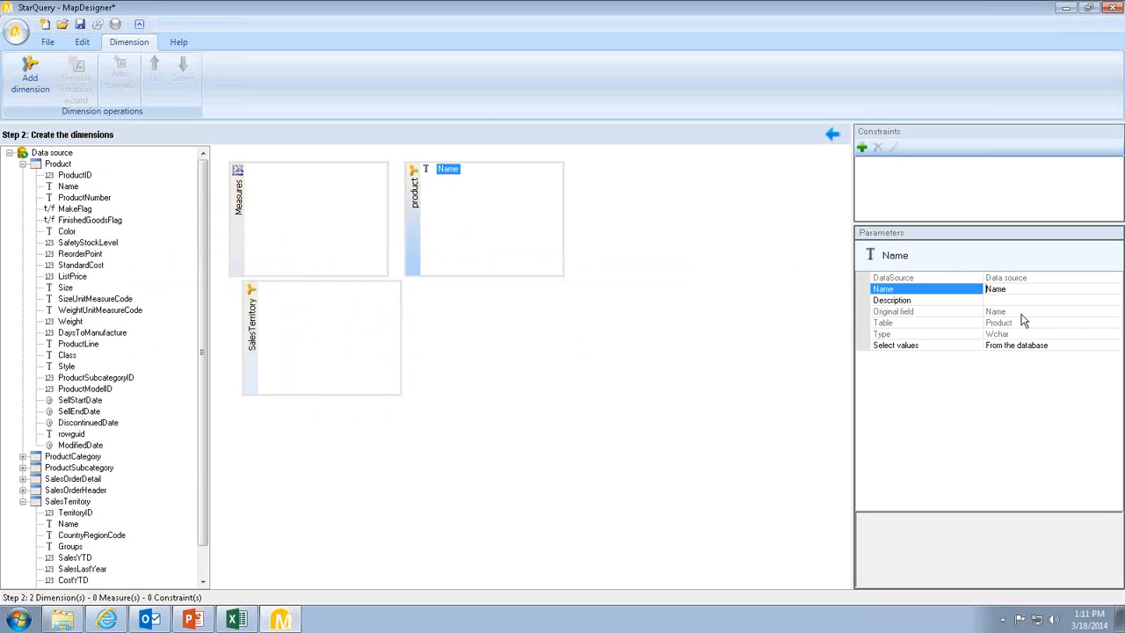
{"action": "type", "text": "Product"}
{"action": "key", "text": "Return"}
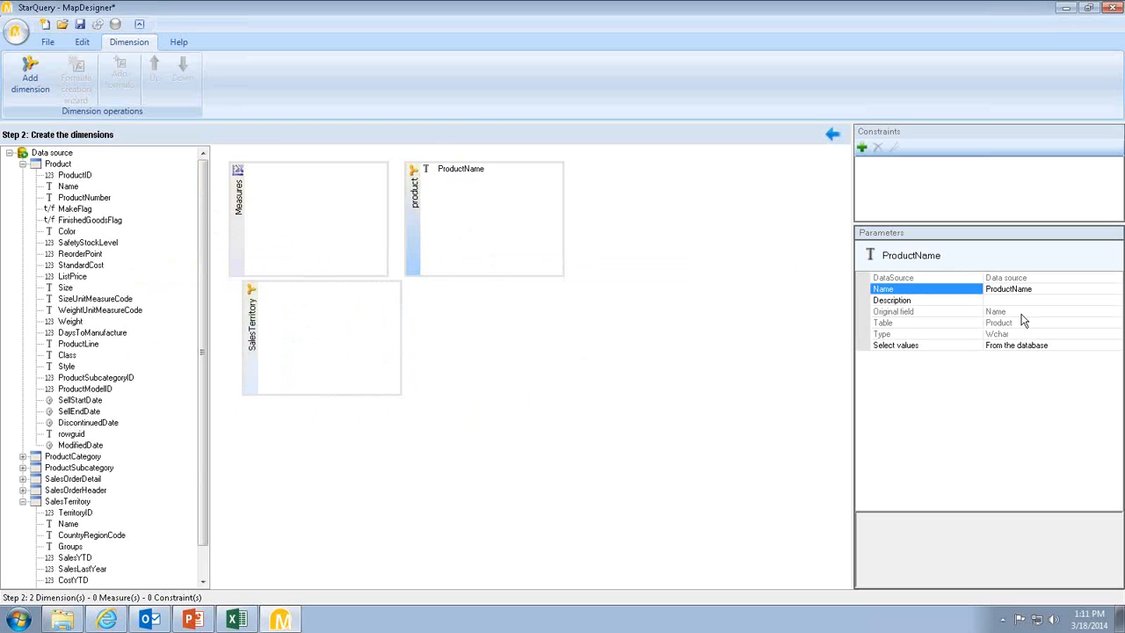
Add the ProductCategory table's Name field to the product dimension and rename the attribute CategoryName
{"action": "left_click", "coordinate": [22, 164]}
{"action": "left_click", "coordinate": [23, 175]}
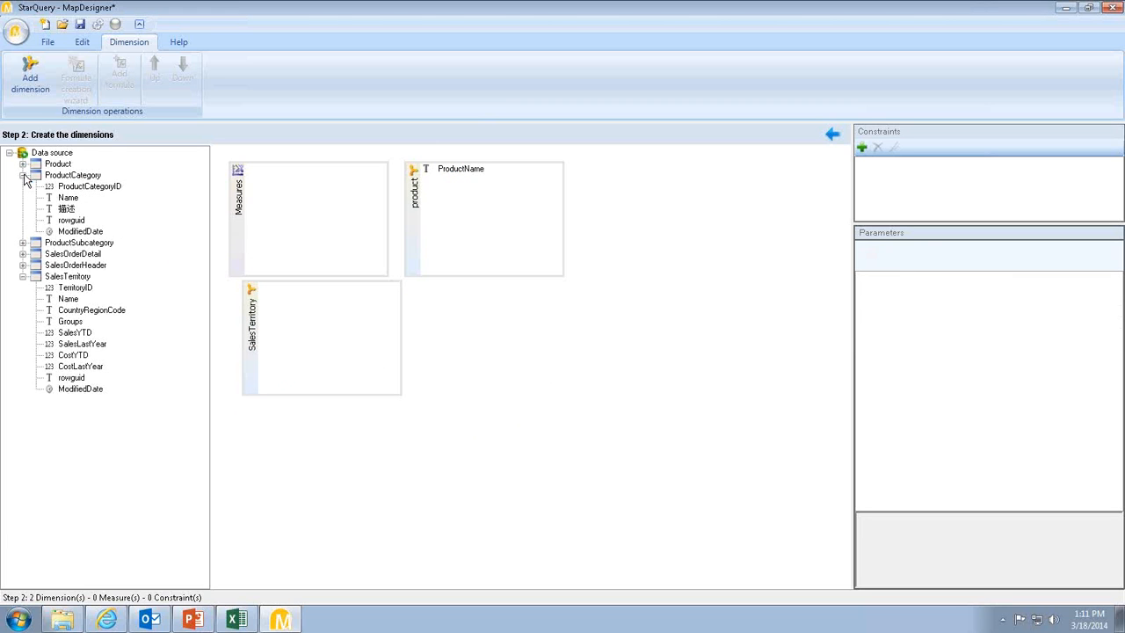
{"action": "left_click_drag", "start_coordinate": [73, 202], "coordinate": [483, 196]}
{"action": "left_click", "coordinate": [447, 182]}
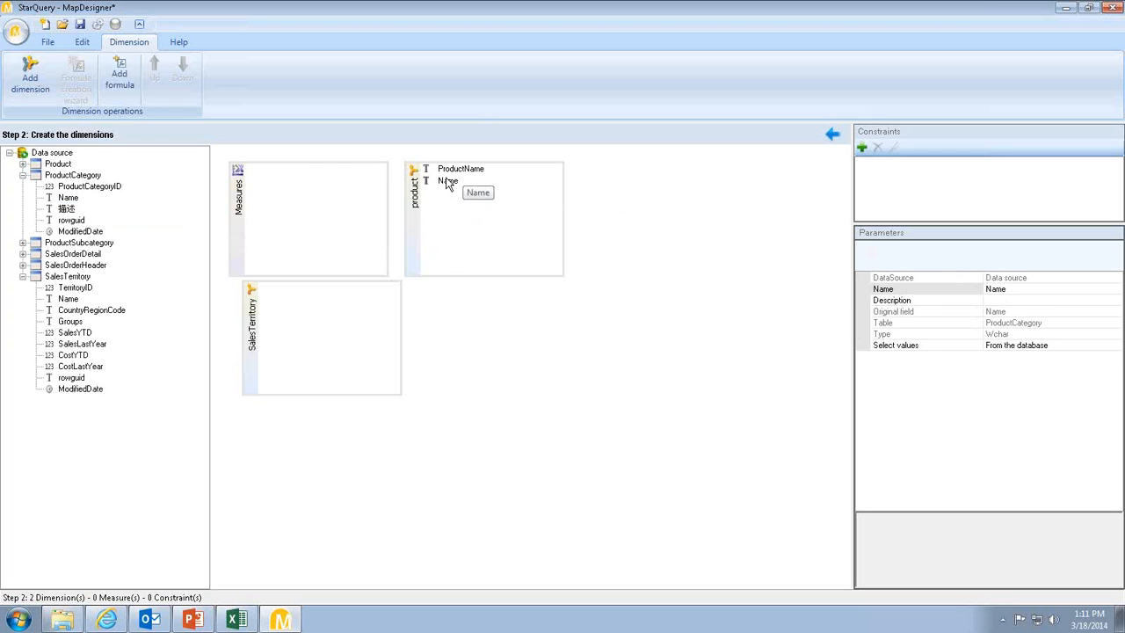
{"action": "left_click", "coordinate": [992, 290]}
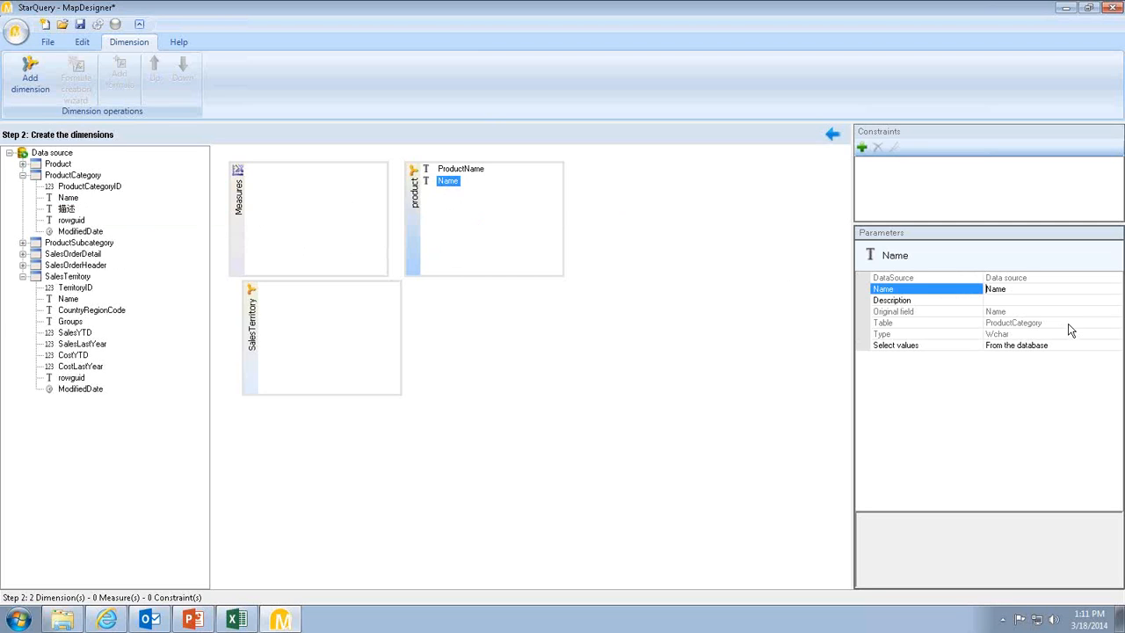
{"action": "type", "text": "Category"}
{"action": "key", "text": "Return"}
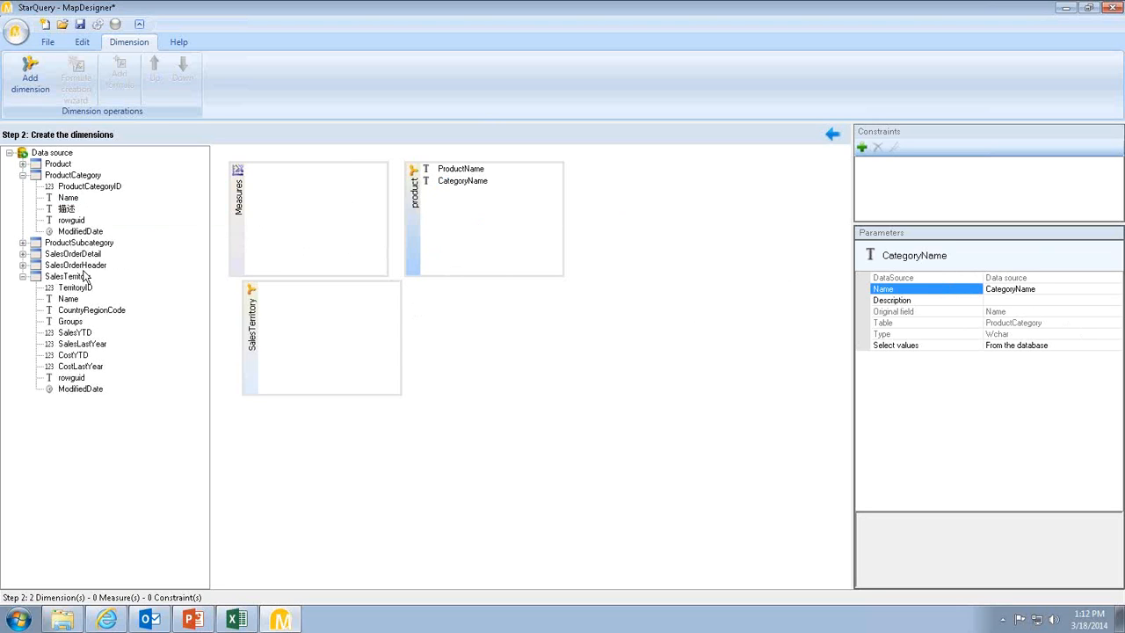
Add the ProductSubcategory table's Name field to the product dimension and rename the attribute SubCategoryName
{"action": "left_click", "coordinate": [22, 176]}
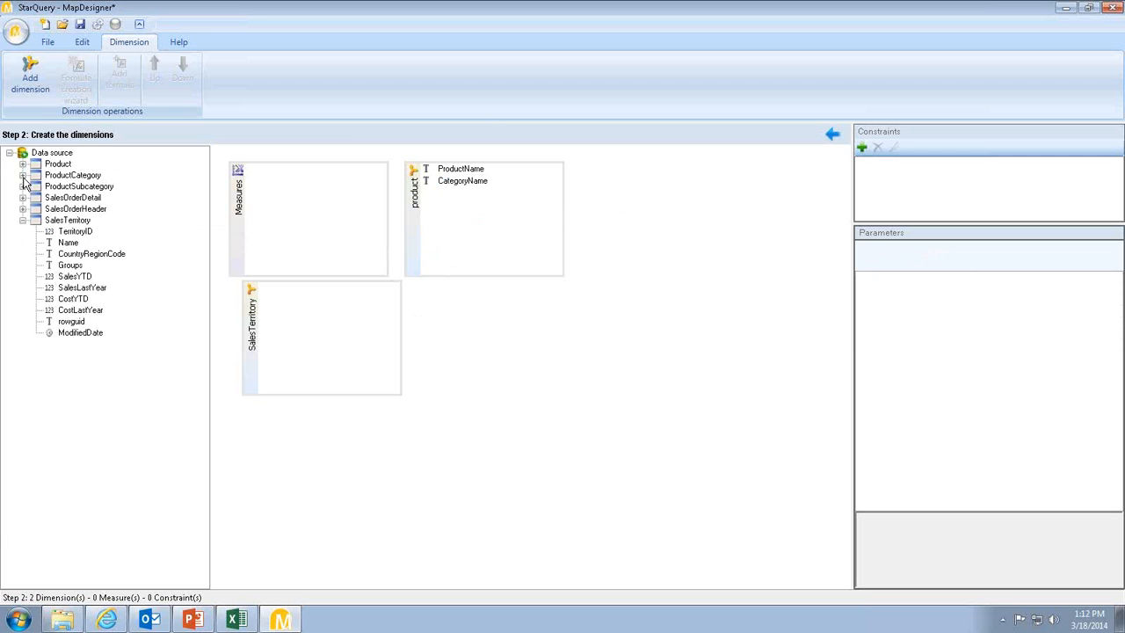
{"action": "left_click", "coordinate": [22, 186]}
{"action": "left_click_drag", "start_coordinate": [67, 221], "coordinate": [448, 200]}
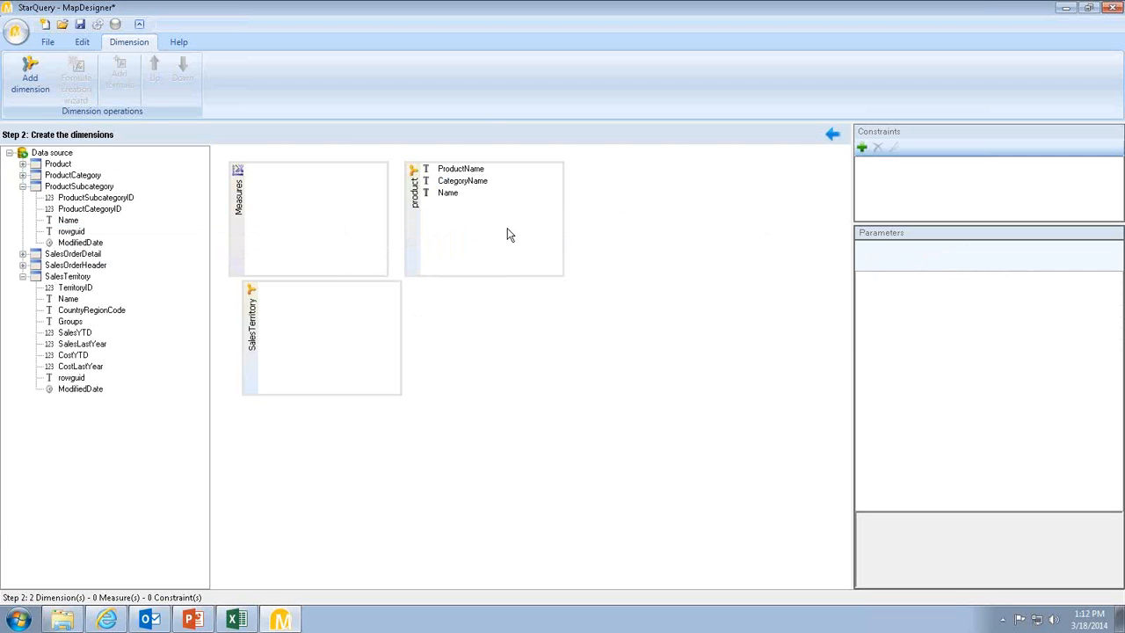
{"action": "left_click", "coordinate": [449, 194]}
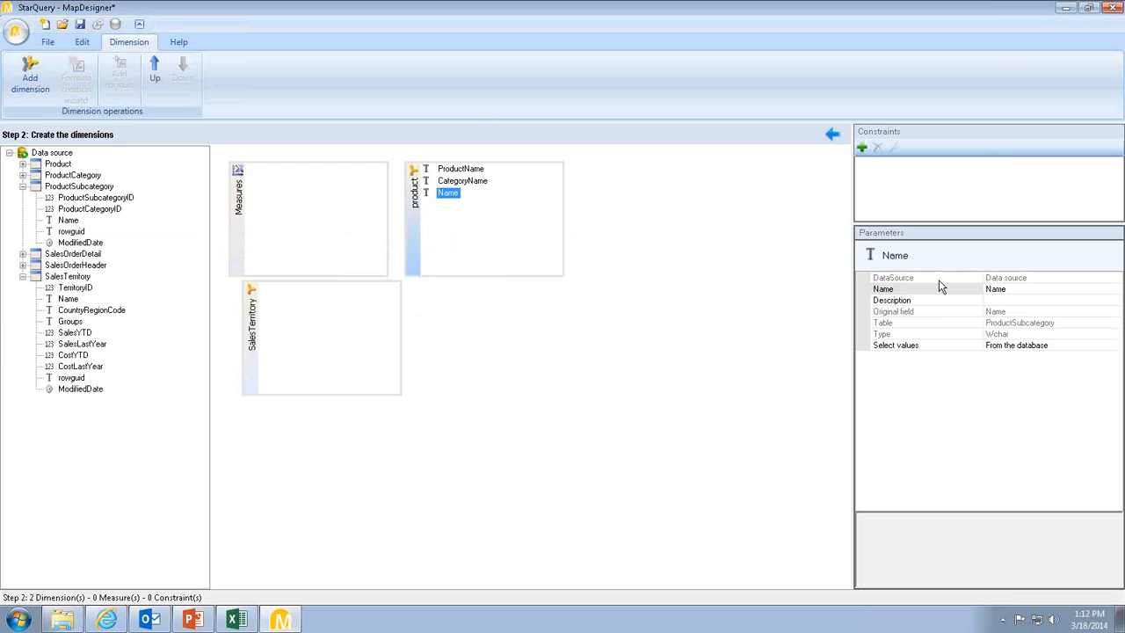
{"action": "left_click", "coordinate": [993, 290]}
{"action": "type", "text": "Sub"}
{"action": "type", "text": "Category"}
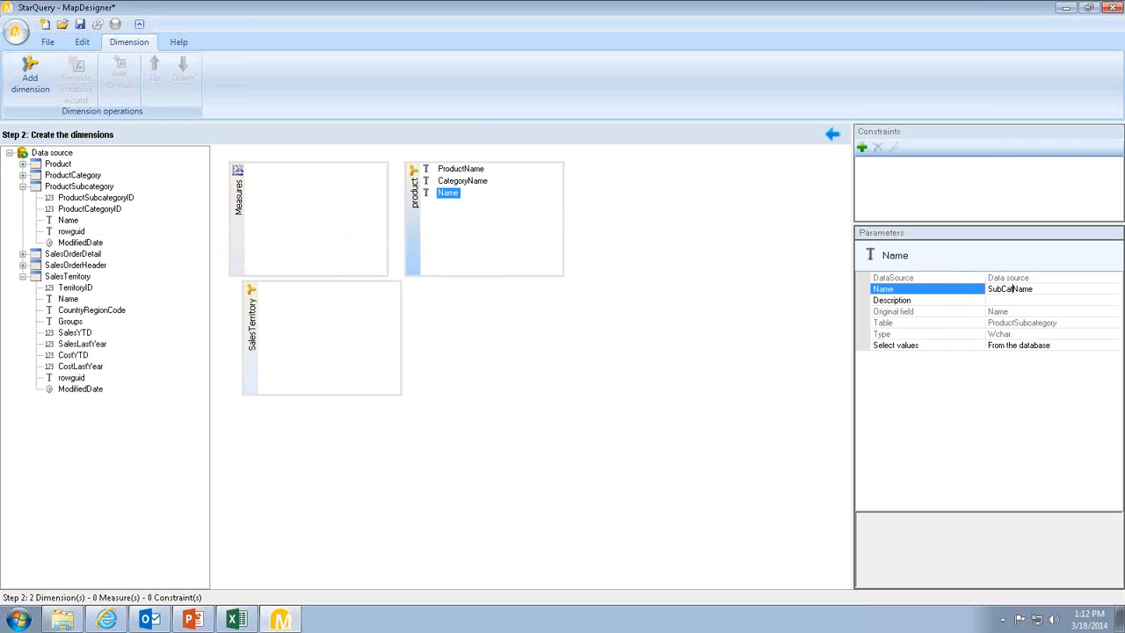
{"action": "key", "text": "Return"}
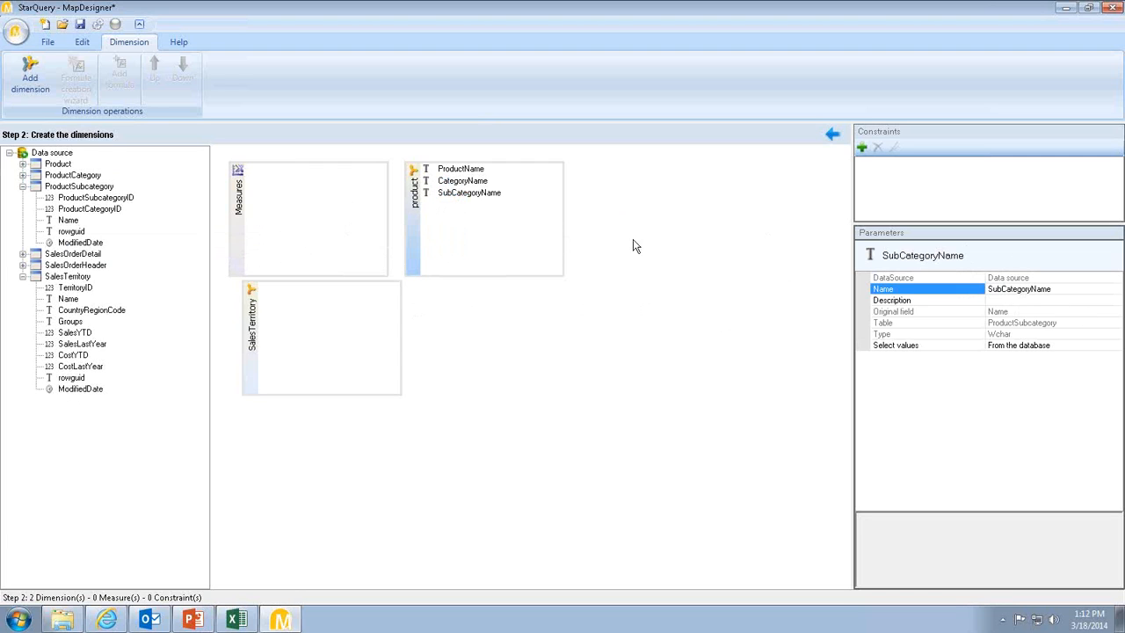
Add another empty dimension beside the product dimension and try to name it Order
{"action": "right_click", "coordinate": [639, 216]}
{"action": "left_click", "coordinate": [692, 225]}
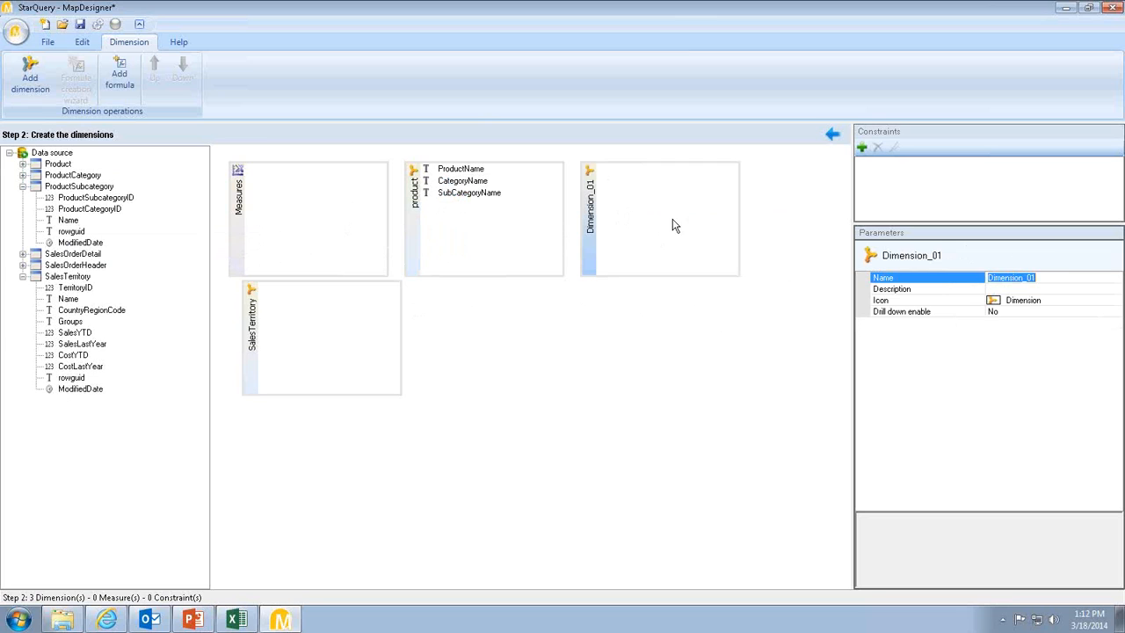
{"action": "left_click_drag", "start_coordinate": [1068, 278], "coordinate": [897, 262]}
{"action": "type", "text": "Order"}
{"action": "key", "text": "Return"}
{"action": "left_click", "coordinate": [632, 301]}
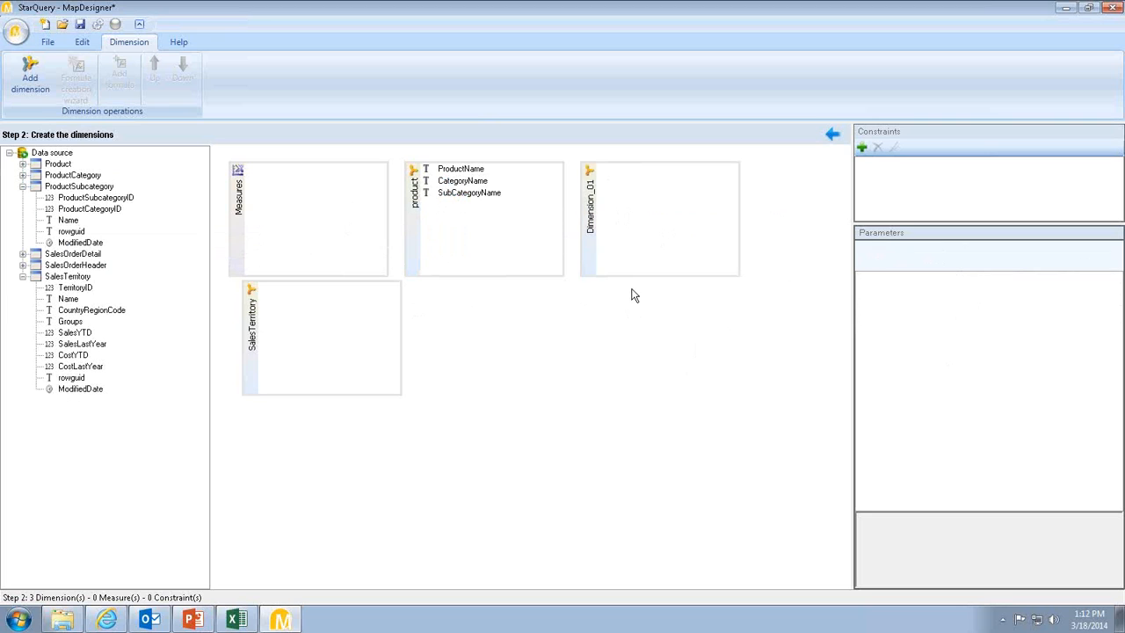
Delete the empty Order dimension beside the product dimension
{"action": "right_click", "coordinate": [590, 249]}
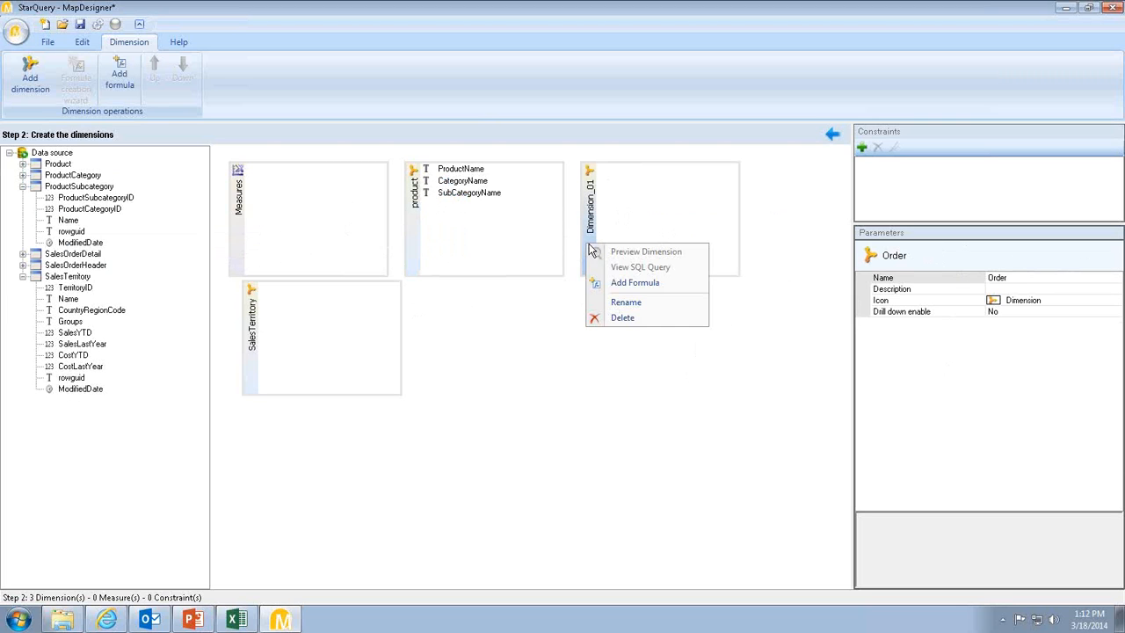
{"action": "left_click", "coordinate": [624, 318]}
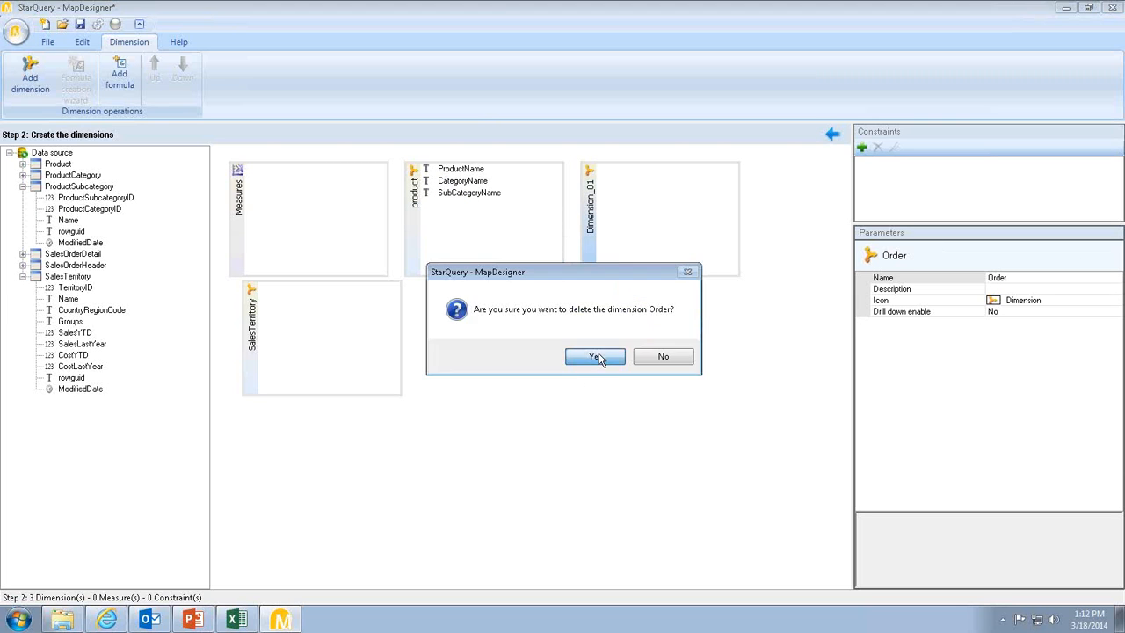
{"action": "left_click", "coordinate": [595, 357]}
Create a new dimension named order and add the SalesOrderHeader table's OrderDate field to it
{"action": "right_click", "coordinate": [629, 235]}
{"action": "left_click", "coordinate": [654, 239]}
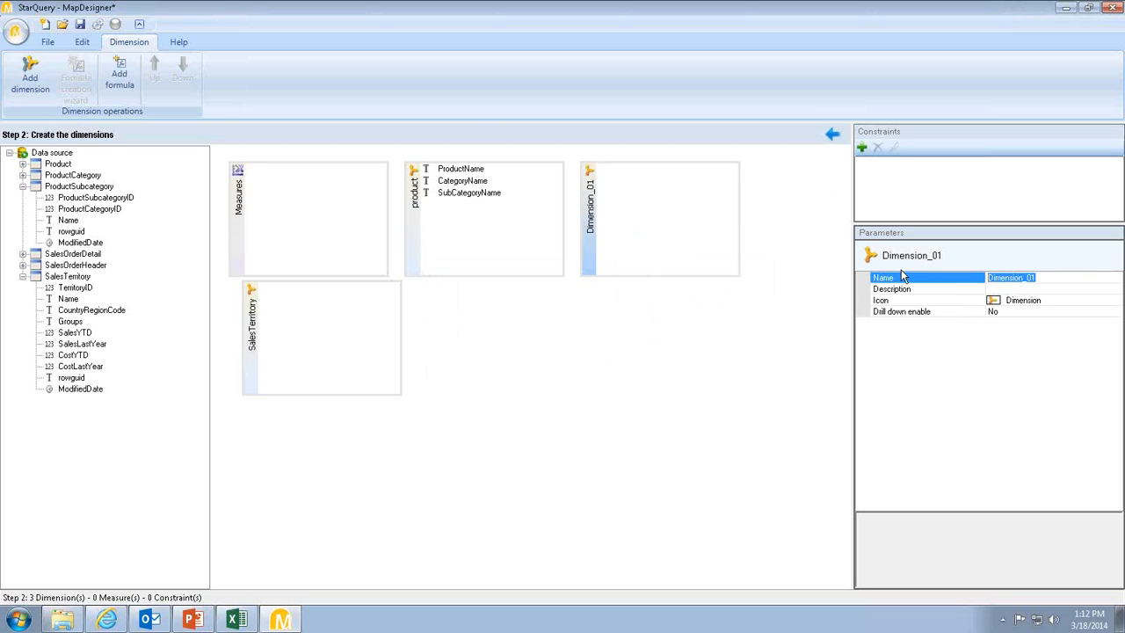
{"action": "type", "text": "order"}
{"action": "key", "text": "Return"}
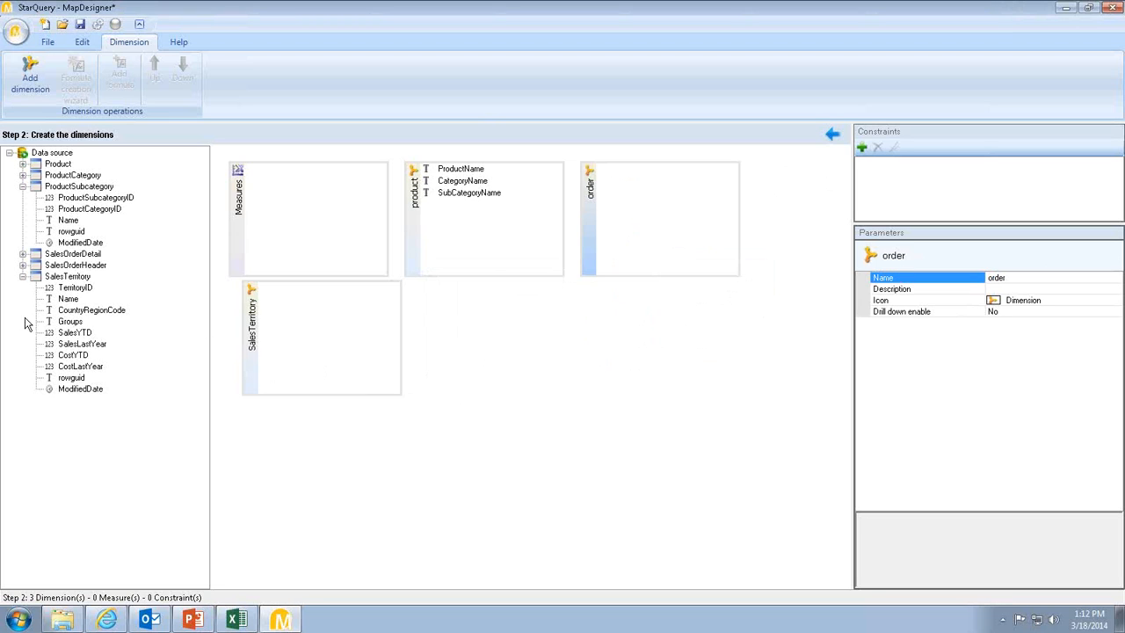
{"action": "left_click", "coordinate": [23, 264]}
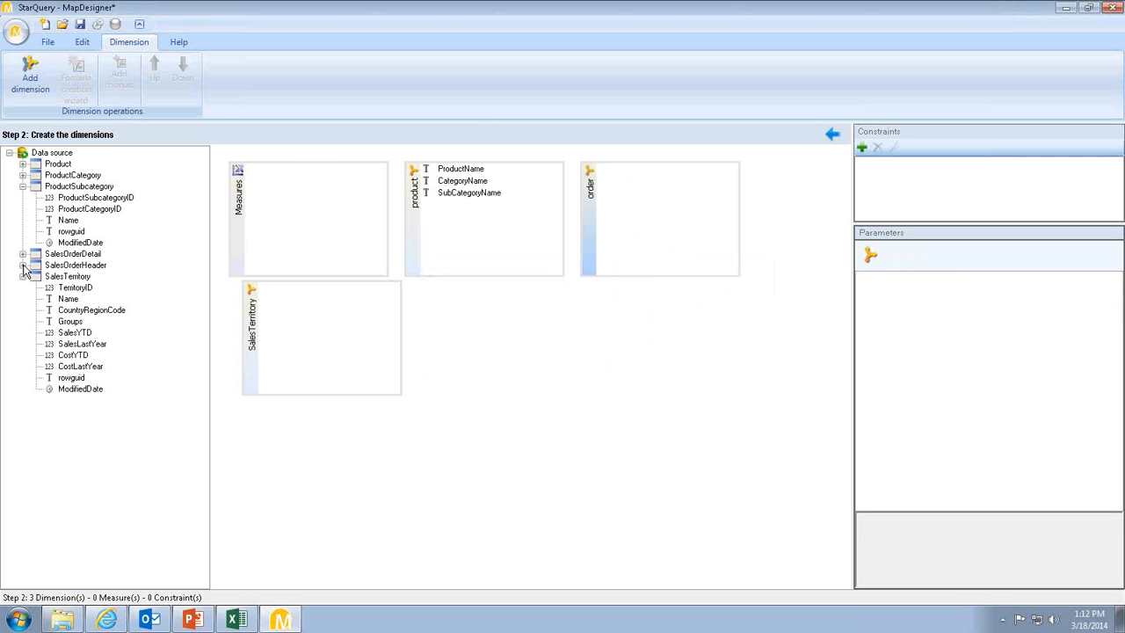
{"action": "left_click_drag", "start_coordinate": [72, 298], "coordinate": [641, 208]}
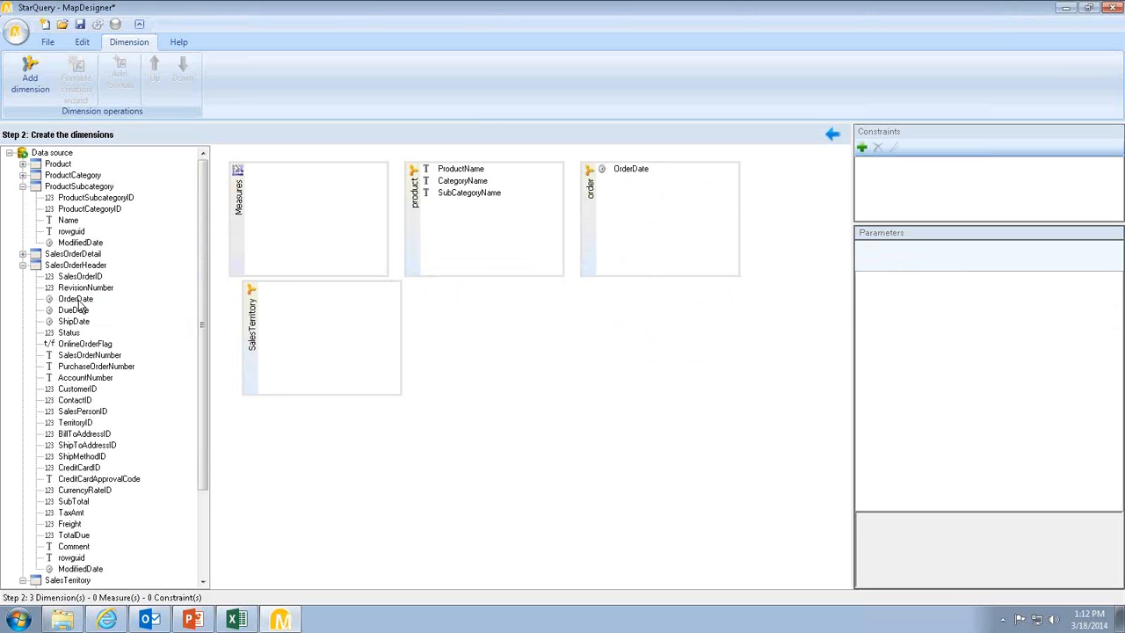
Break the SalesOrderHeader OrderDate field down into Year, Quarter and Month attributes in the order dimension with the formula creation wizard
{"action": "left_click", "coordinate": [76, 299]}
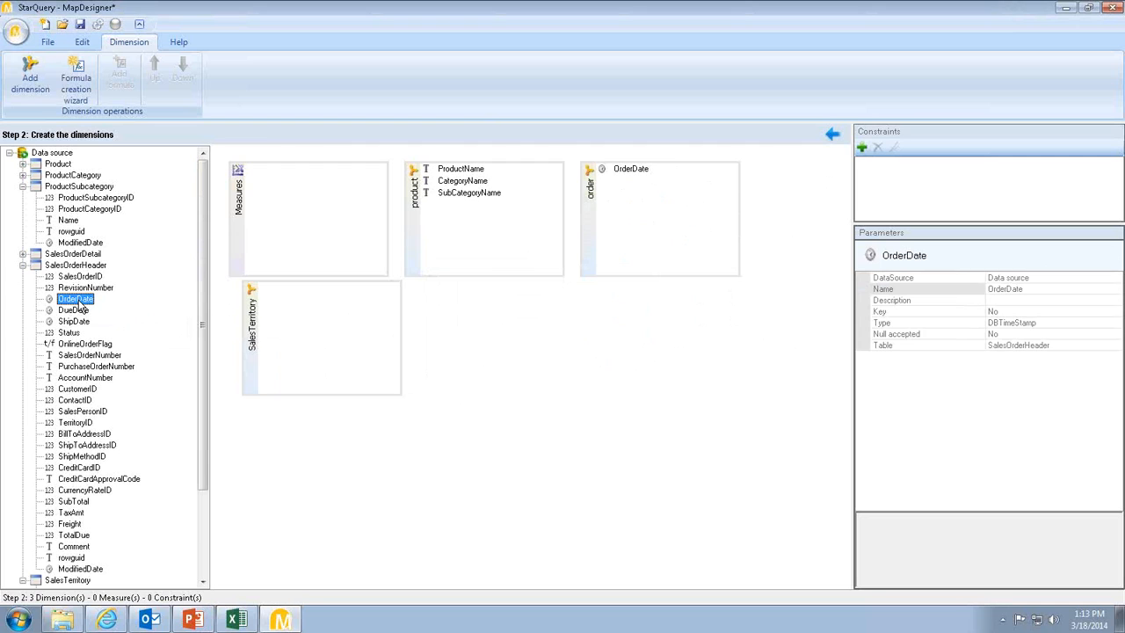
{"action": "left_click", "coordinate": [78, 92]}
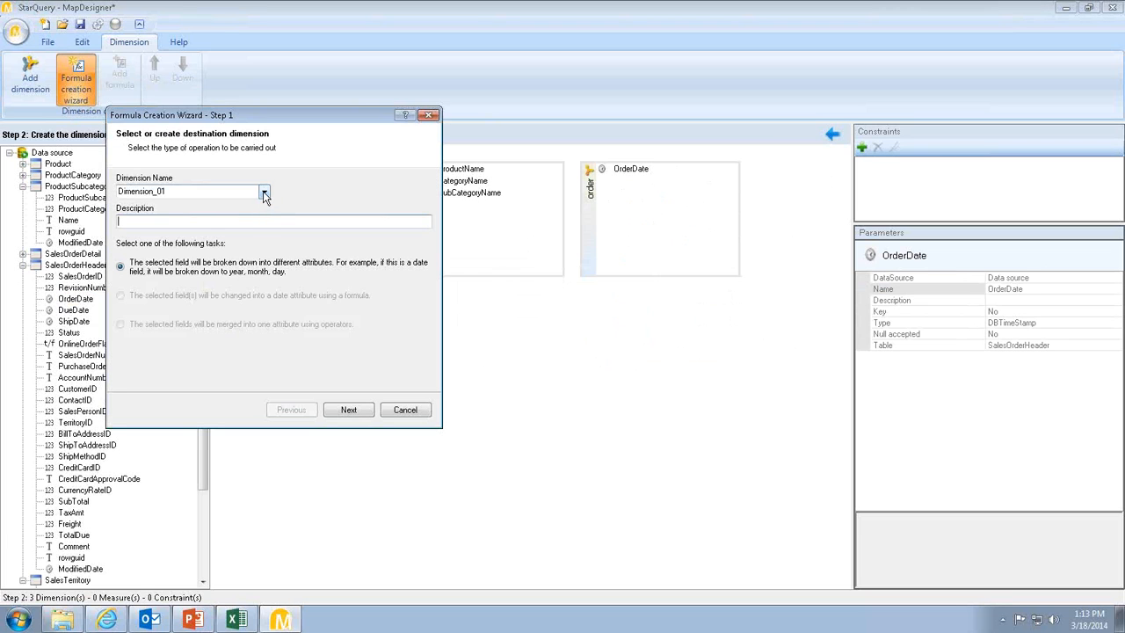
{"action": "left_click", "coordinate": [264, 192]}
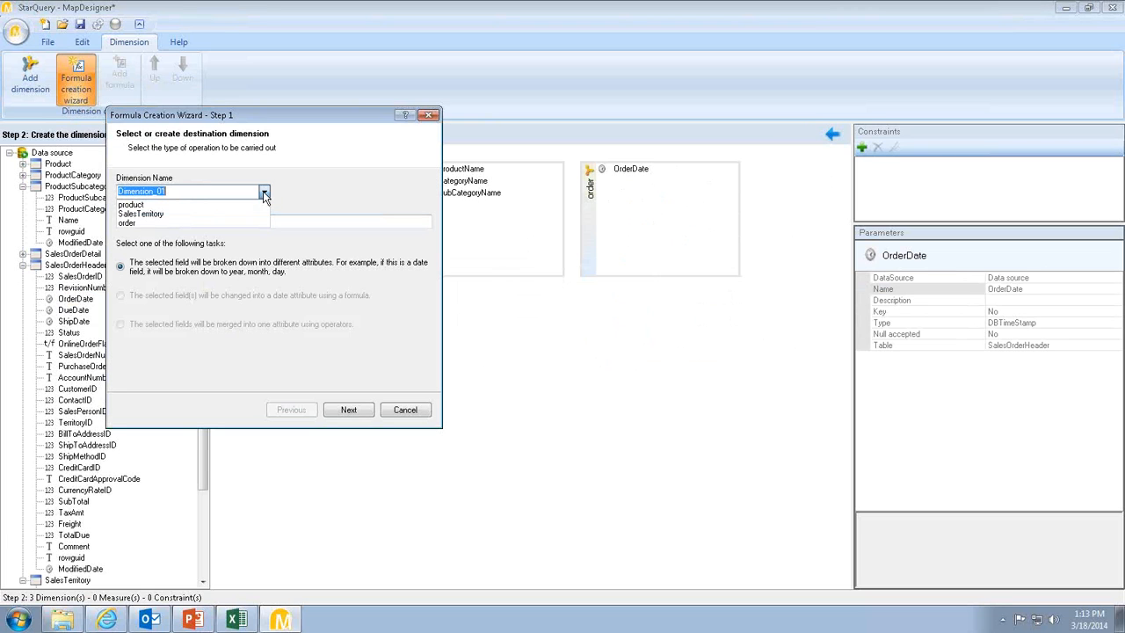
{"action": "left_click", "coordinate": [198, 223]}
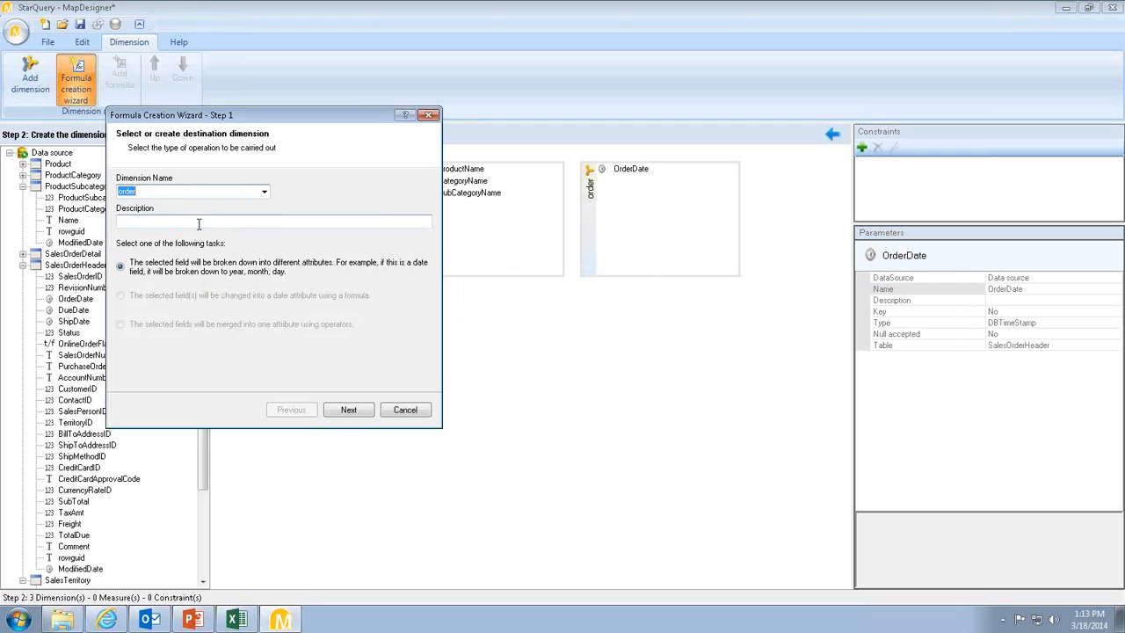
{"action": "left_click", "coordinate": [343, 411]}
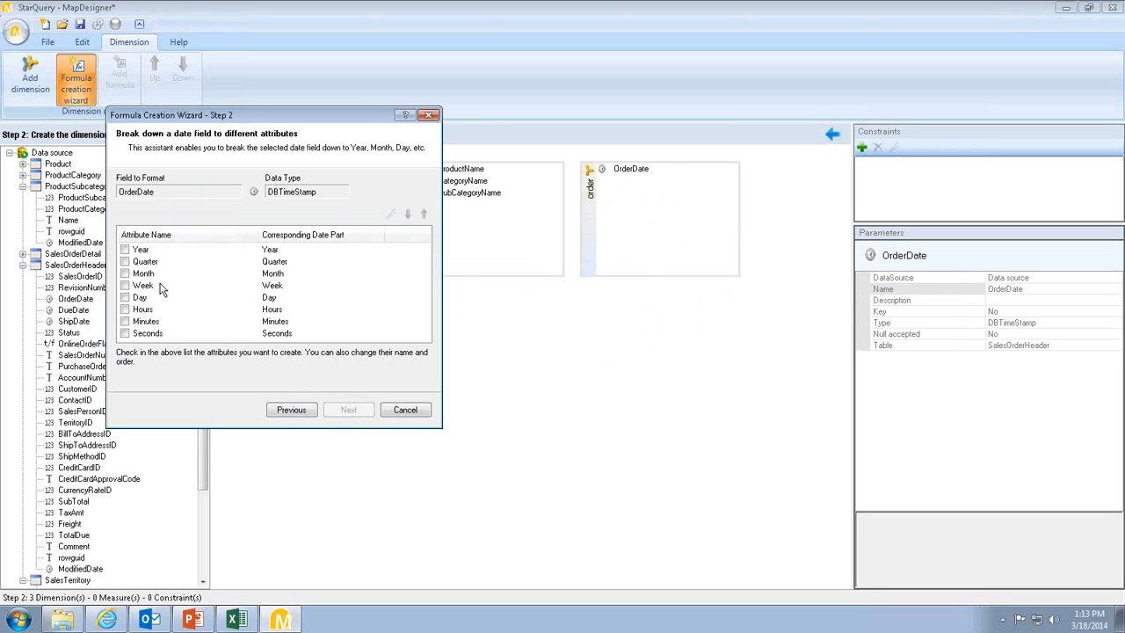
{"action": "left_click", "coordinate": [126, 251]}
{"action": "left_click", "coordinate": [125, 262]}
{"action": "left_click", "coordinate": [126, 273]}
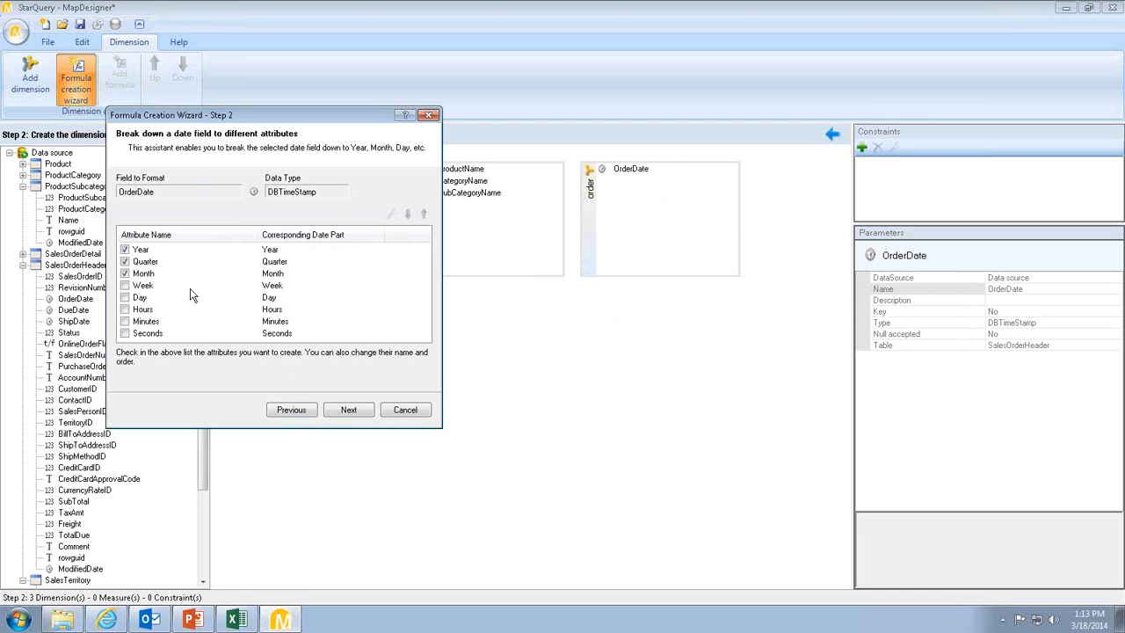
{"action": "left_click", "coordinate": [343, 411]}
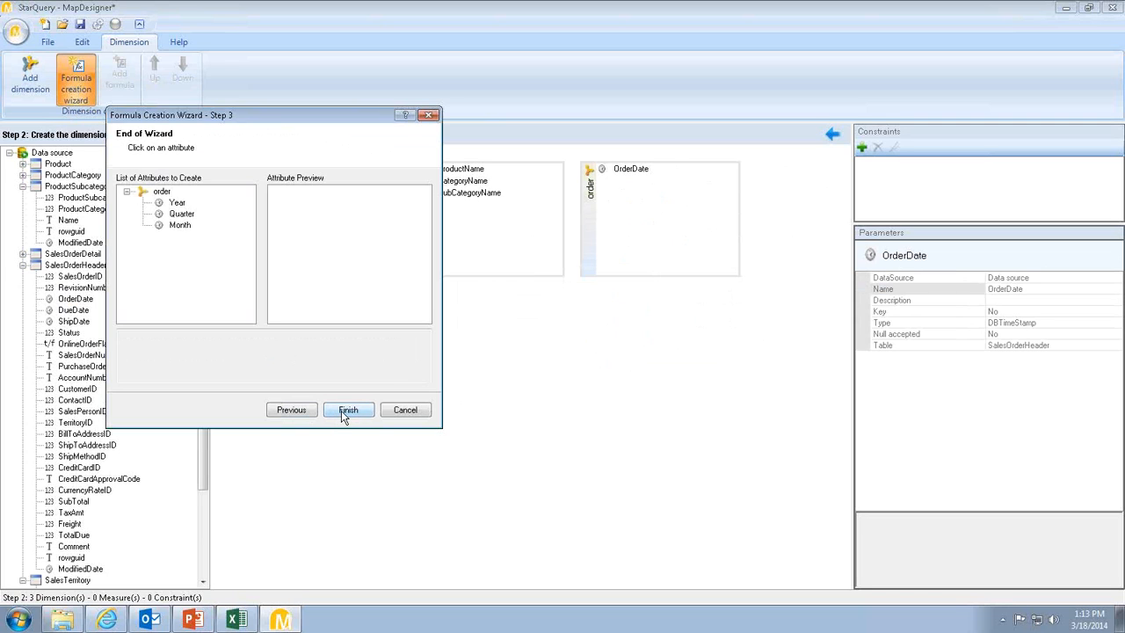
{"action": "left_click", "coordinate": [344, 410]}
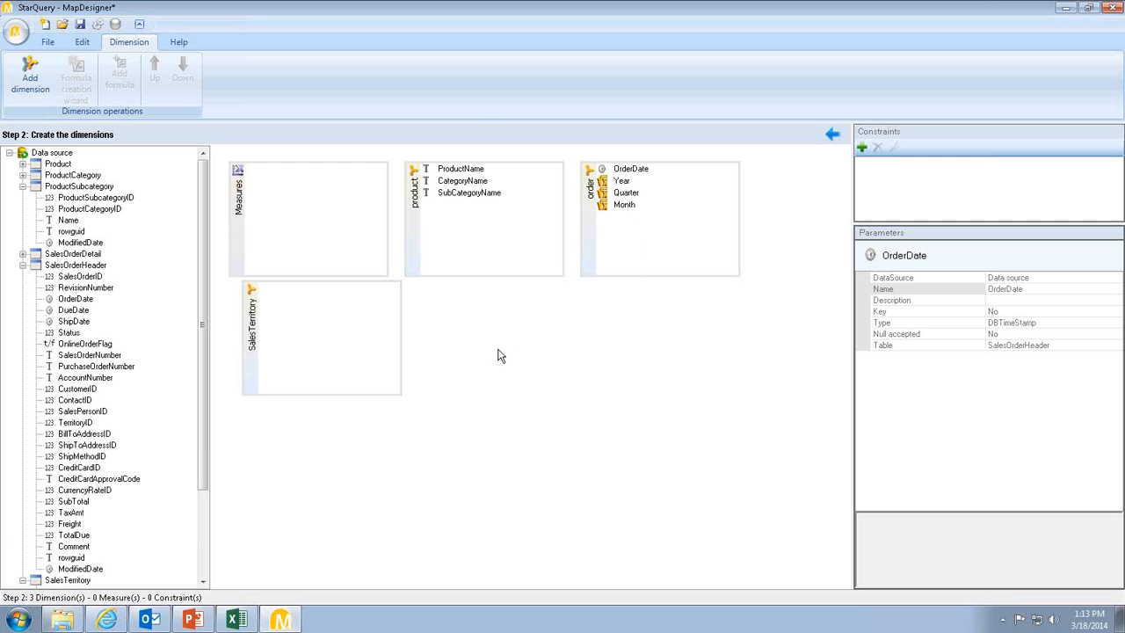
Add the SalesTerritory table's Name field to the SalesTerritory dimension and rename the attribute Continent
{"action": "left_click_drag", "start_coordinate": [201, 338], "coordinate": [202, 452]}
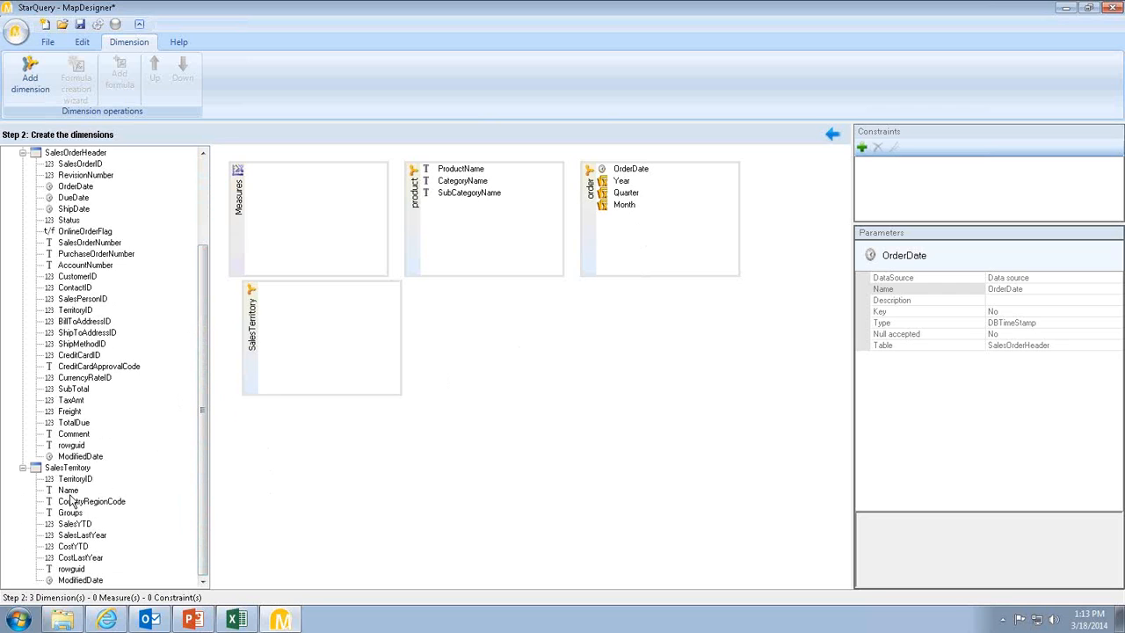
{"action": "left_click_drag", "start_coordinate": [69, 489], "coordinate": [300, 316]}
{"action": "left_click", "coordinate": [286, 290]}
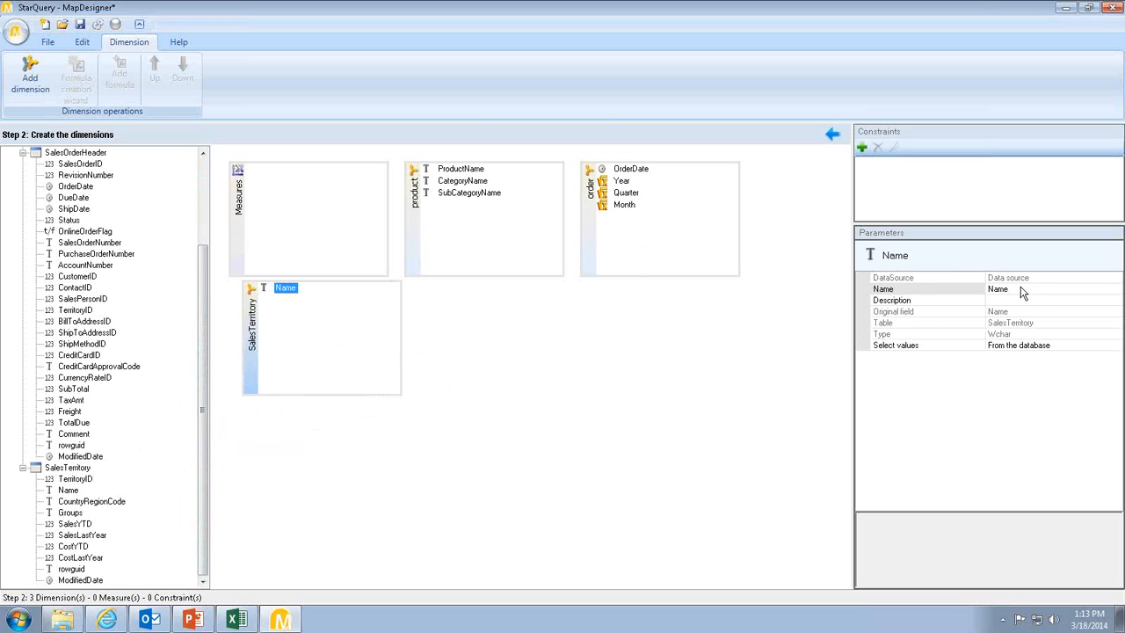
{"action": "left_click", "coordinate": [1002, 290]}
{"action": "left_click", "coordinate": [907, 288]}
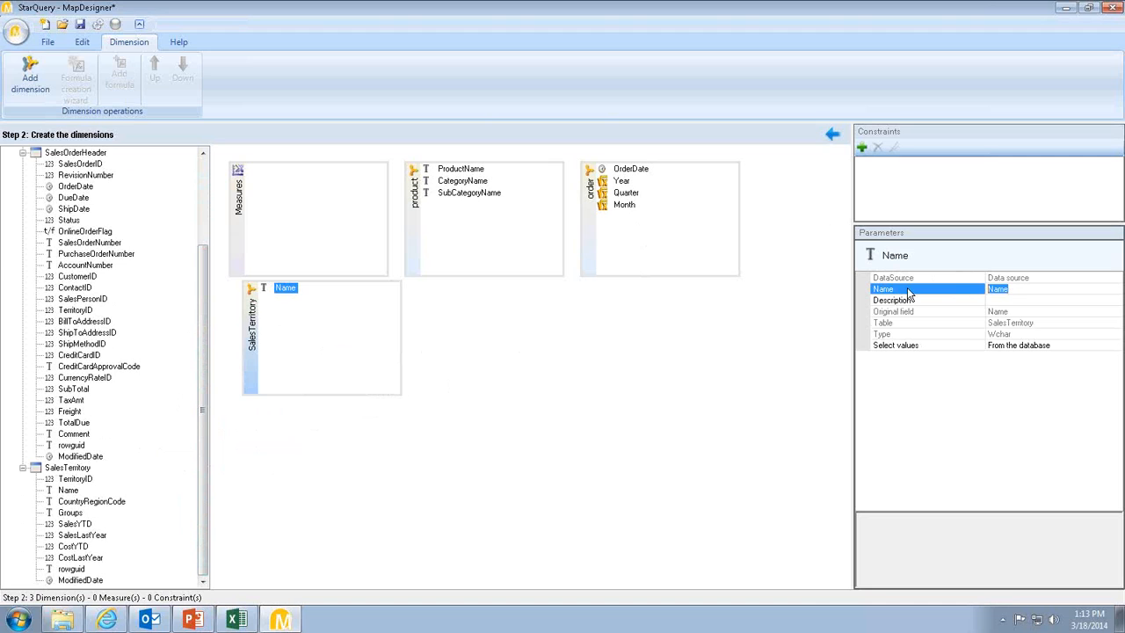
{"action": "type", "text": "Contine"}
{"action": "key", "text": "BackSpace"}
{"action": "type", "text": "nent"}
{"action": "key", "text": "Return"}
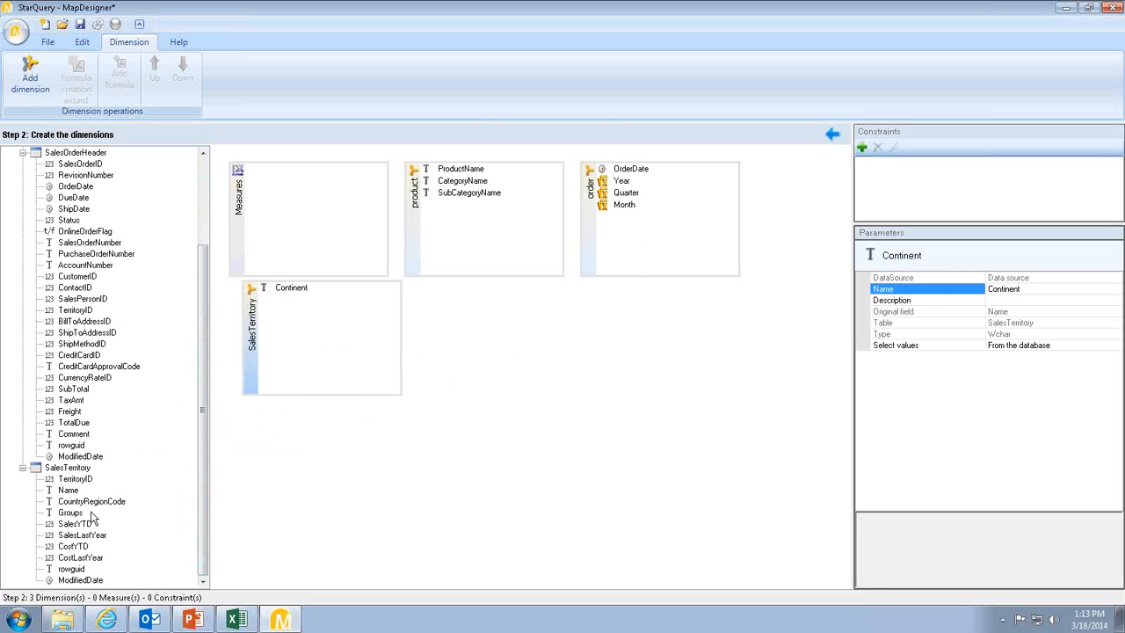
Add the SalesTerritory table's Groups field to the SalesTerritory dimension and rename the attribute "cont."
{"action": "left_click_drag", "start_coordinate": [70, 512], "coordinate": [304, 364]}
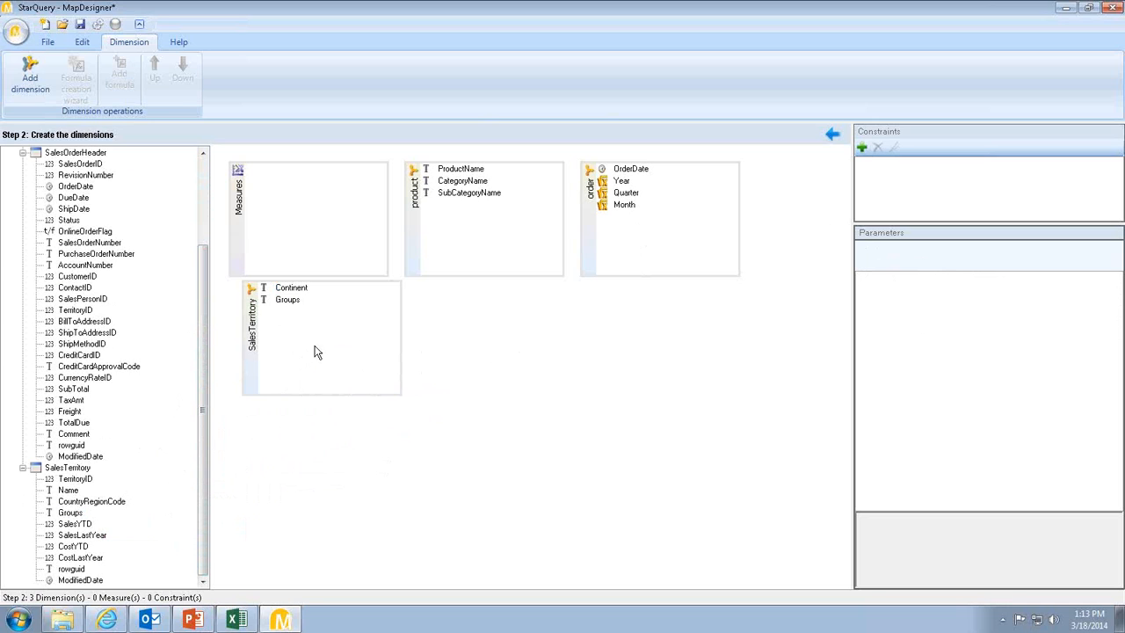
{"action": "left_click", "coordinate": [290, 301]}
{"action": "left_click", "coordinate": [1046, 288]}
{"action": "double_click", "coordinate": [1049, 289]}
{"action": "type", "text": "Continent"}
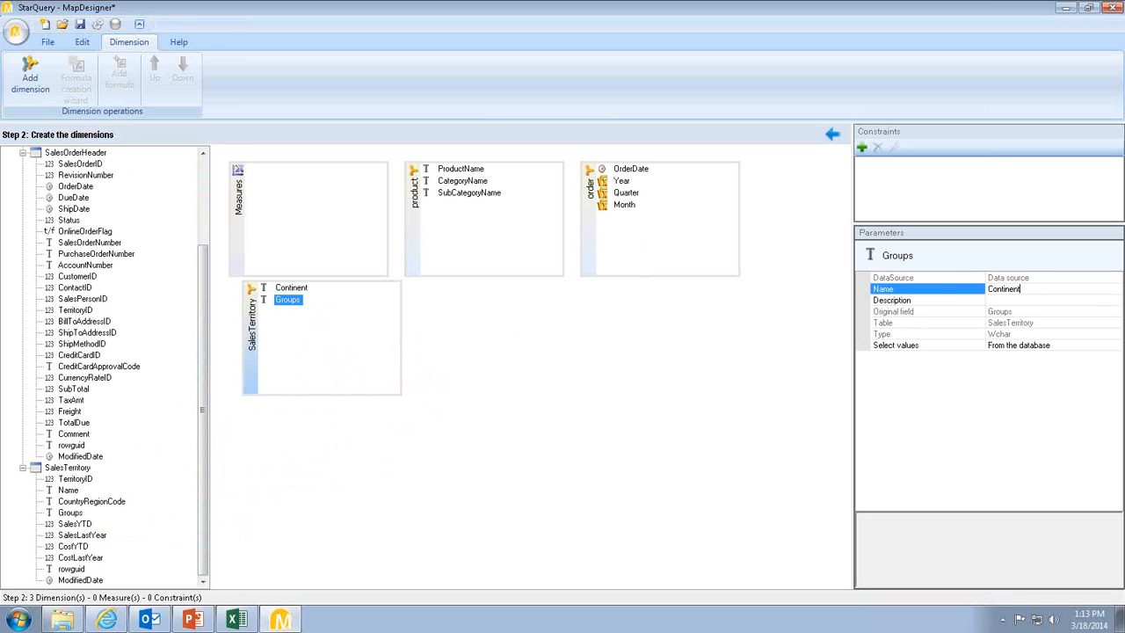
{"action": "key", "text": "Return"}
{"action": "left_click", "coordinate": [655, 366]}
{"action": "type", "text": "cont."}
{"action": "key", "text": "Return"}
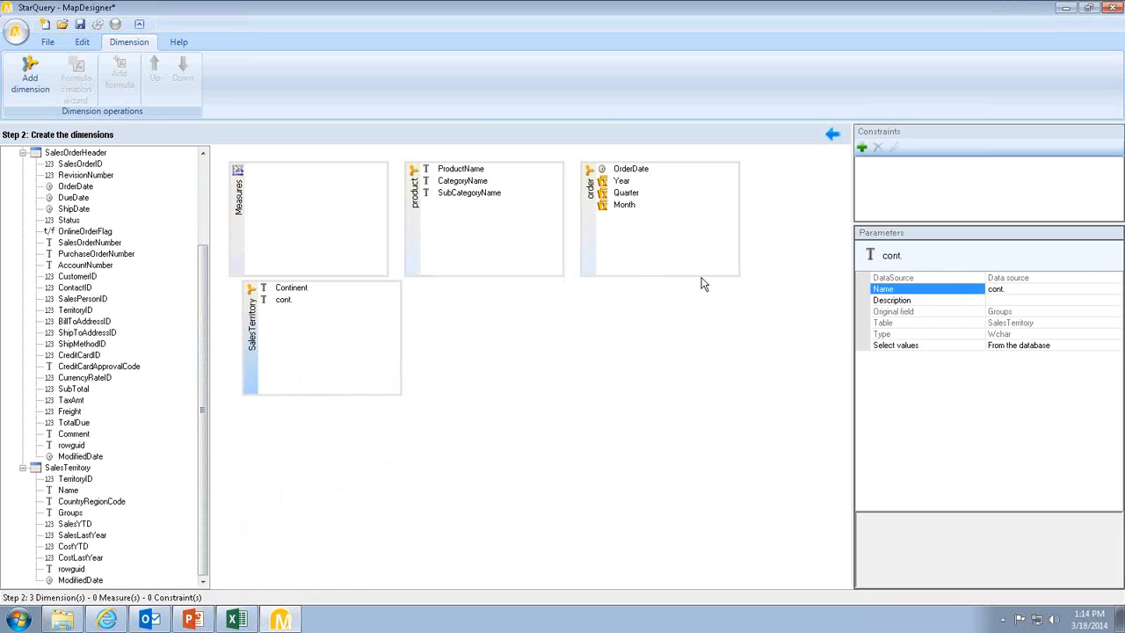
Rename the Continent attribute in the SalesTerritory dimension as Country
{"action": "left_click", "coordinate": [288, 291]}
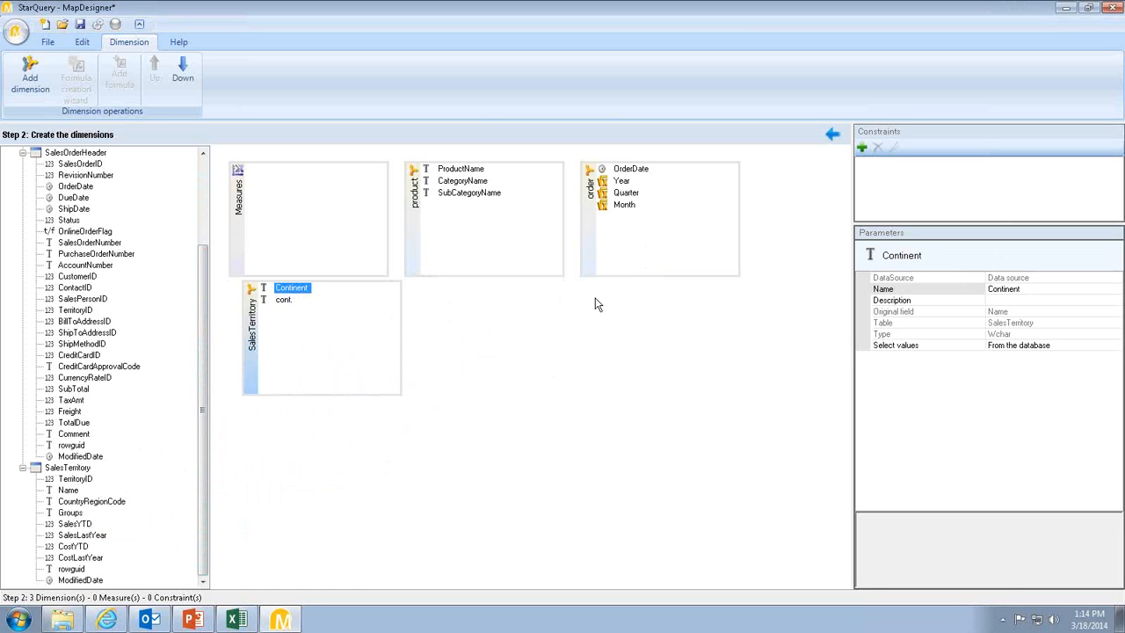
{"action": "left_click", "coordinate": [1059, 291]}
{"action": "left_click", "coordinate": [910, 290]}
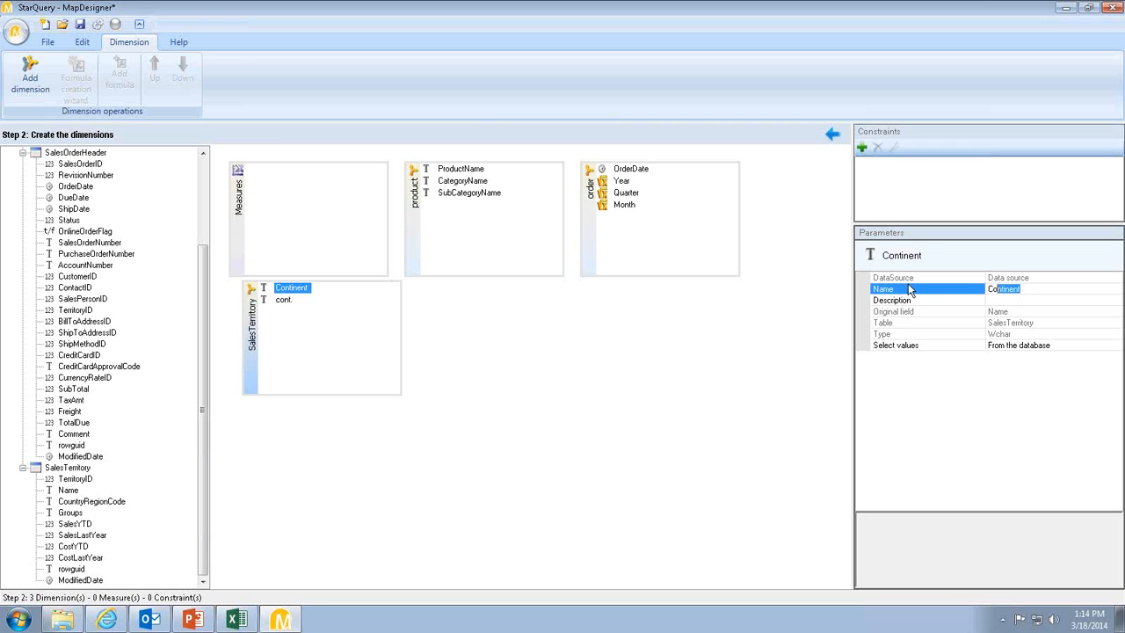
{"action": "type", "text": "Country"}
{"action": "key", "text": "Return"}
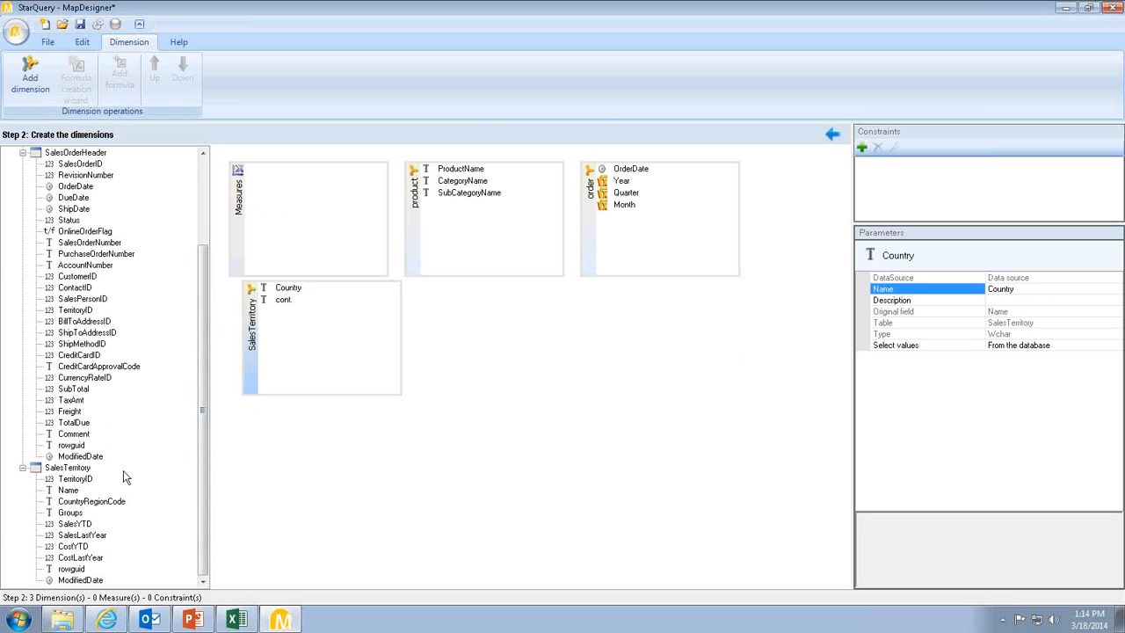
Add the SalesOrderHeader table's TotalDue field to the measures and rename it TotalAmount
{"action": "scroll", "coordinate": [202, 330], "scroll_direction": "up", "scroll_amount": 2}
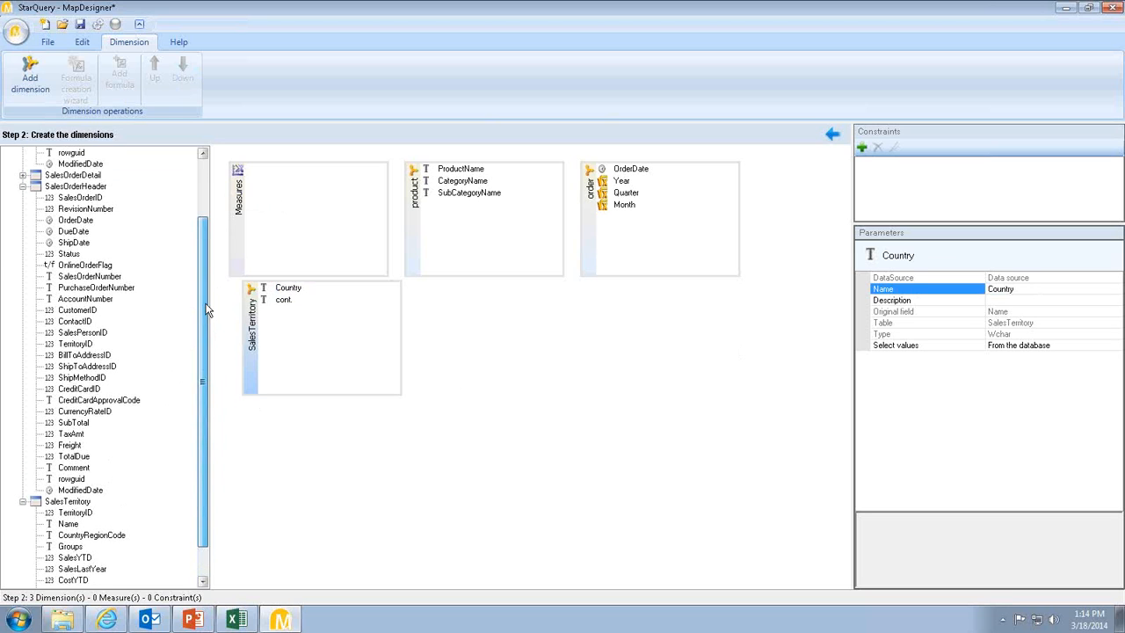
{"action": "left_click_drag", "start_coordinate": [76, 468], "coordinate": [290, 198]}
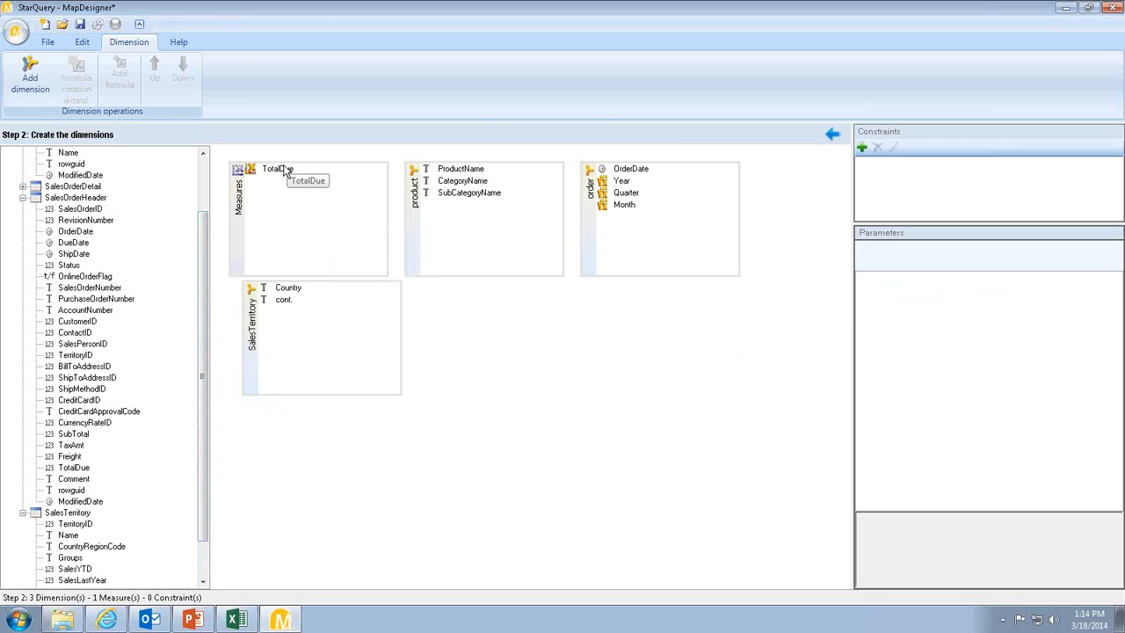
{"action": "left_click", "coordinate": [280, 169]}
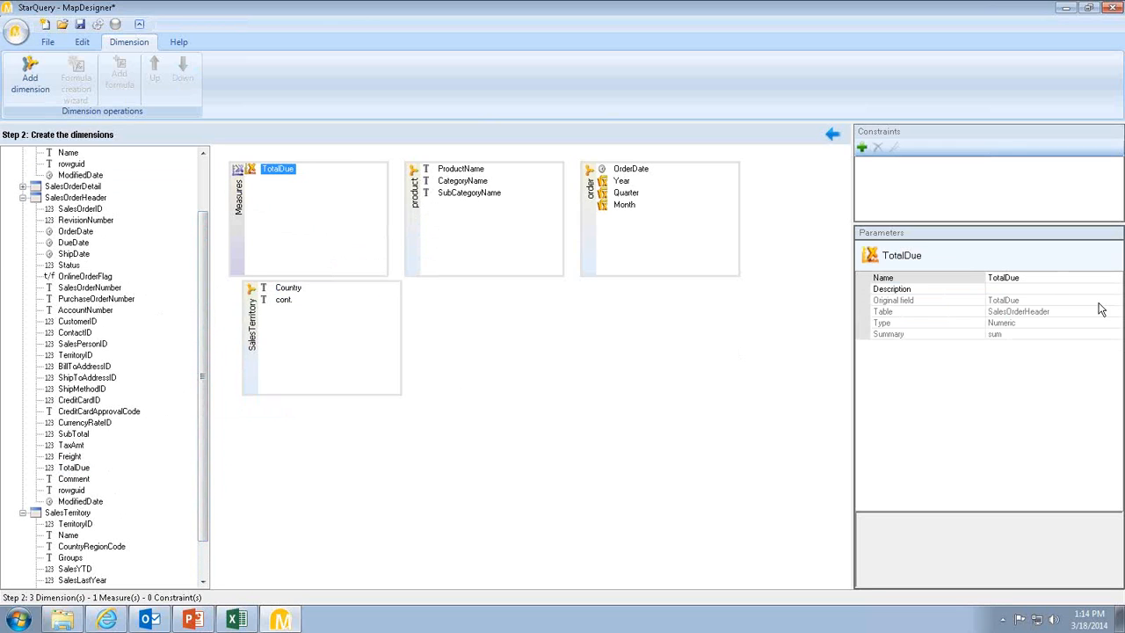
{"action": "left_click", "coordinate": [997, 278]}
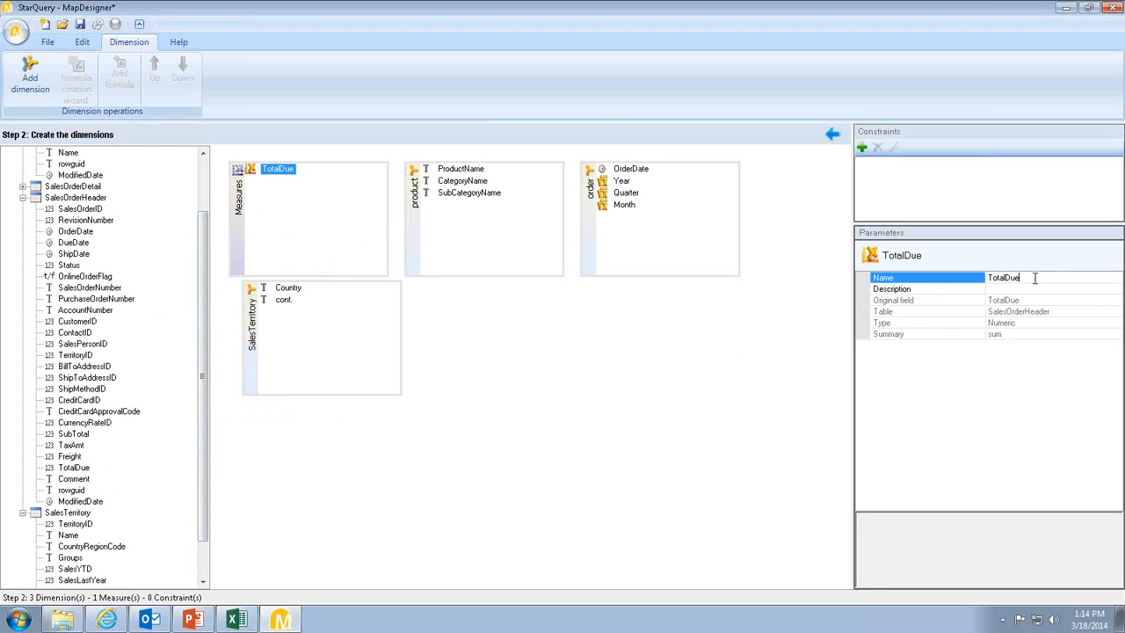
{"action": "left_click_drag", "start_coordinate": [1035, 278], "coordinate": [1010, 279]}
{"action": "type", "text": "Amount"}
{"action": "key", "text": "Return"}
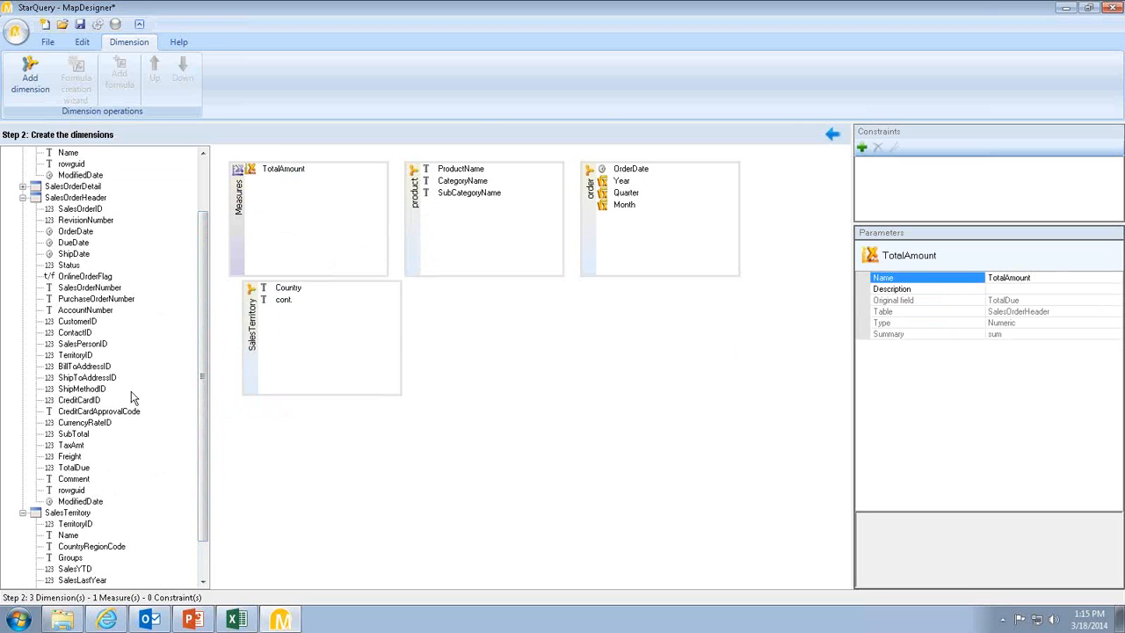
Add the SalesOrderHeader table's SalesOrderID field to the measures and rename it OrderNb
{"action": "left_click_drag", "start_coordinate": [88, 211], "coordinate": [285, 181]}
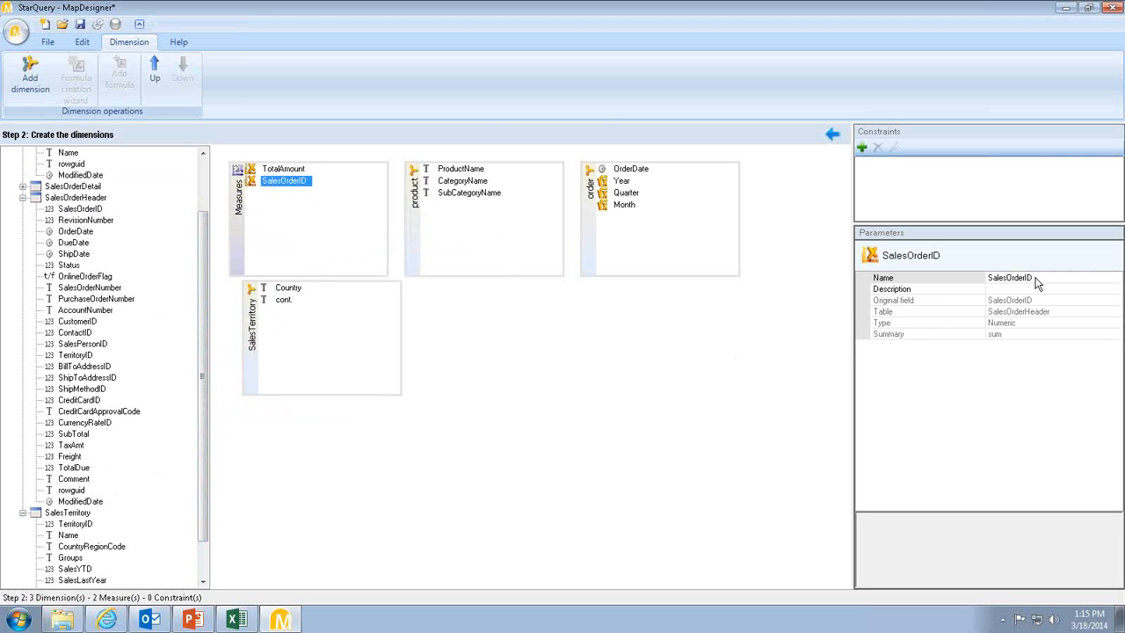
{"action": "left_click", "coordinate": [1033, 278]}
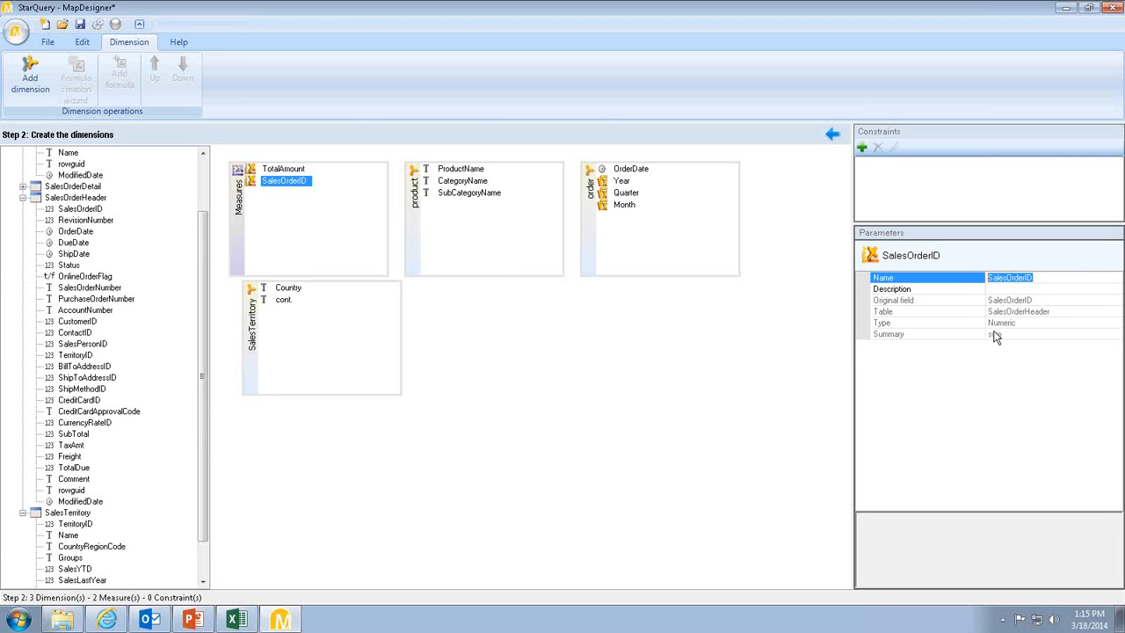
{"action": "type", "text": "0"}
{"action": "type", "text": "rdernb"}
{"action": "key", "text": "BackSpace"}
{"action": "key", "text": "BackSpace"}
{"action": "type", "text": "Nb"}
{"action": "key", "text": "Return"}
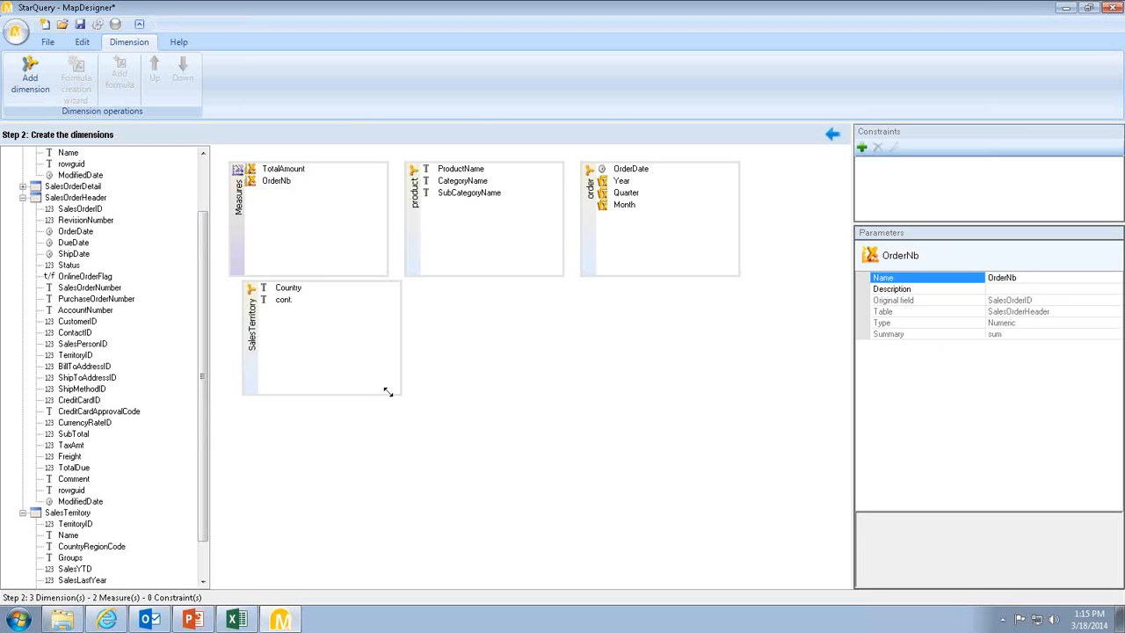
Set the OrderNb measure's type to count
{"action": "double_click", "coordinate": [280, 181]}
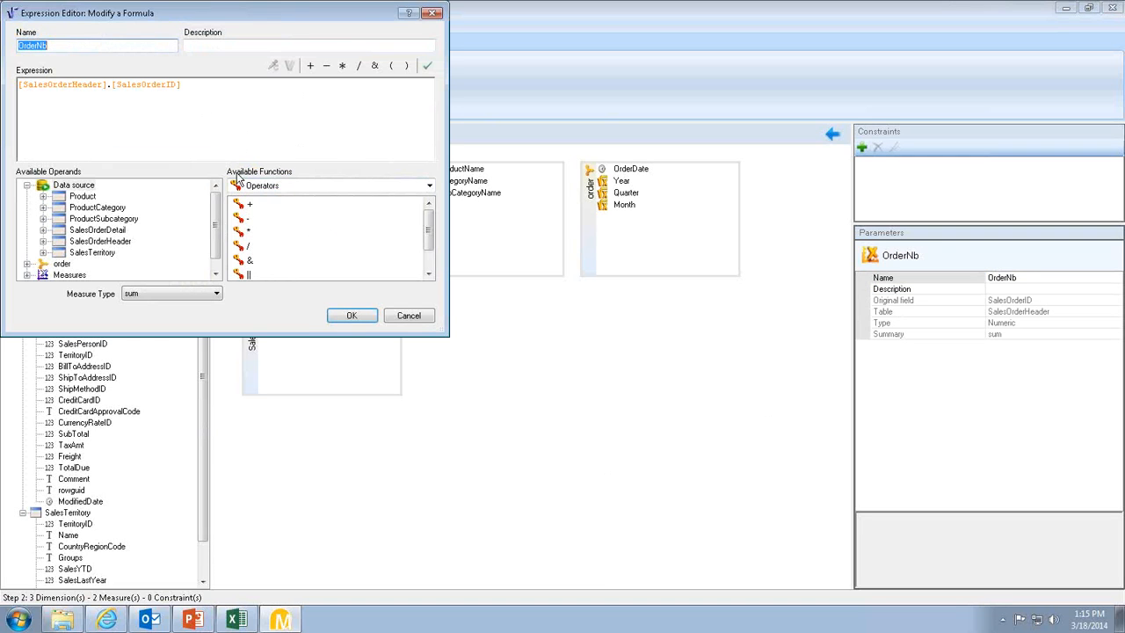
{"action": "left_click", "coordinate": [146, 293]}
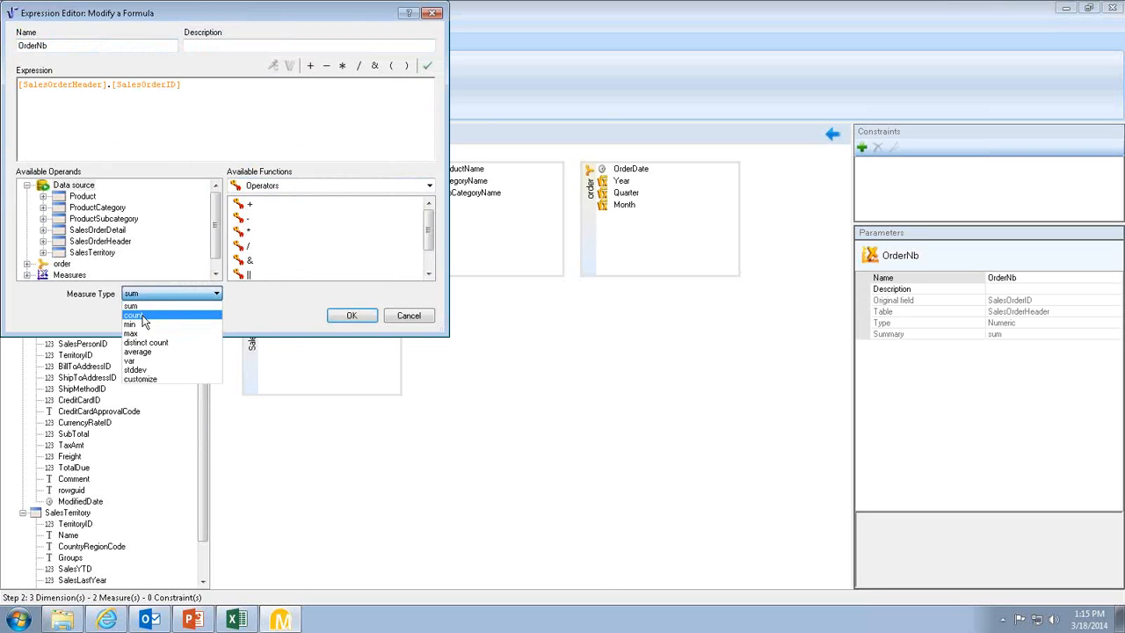
{"action": "left_click", "coordinate": [137, 315]}
{"action": "left_click", "coordinate": [348, 316]}
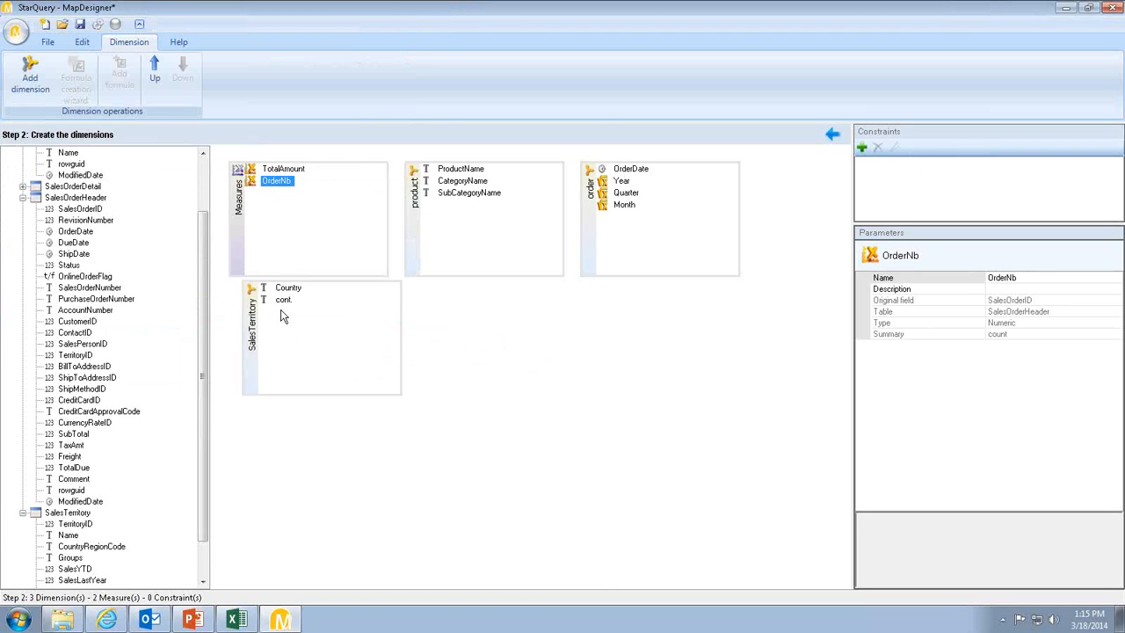
Create a constraint from the SalesTerritory dimension's cont. attribute and name it North America
{"action": "left_click_drag", "start_coordinate": [283, 306], "coordinate": [910, 176]}
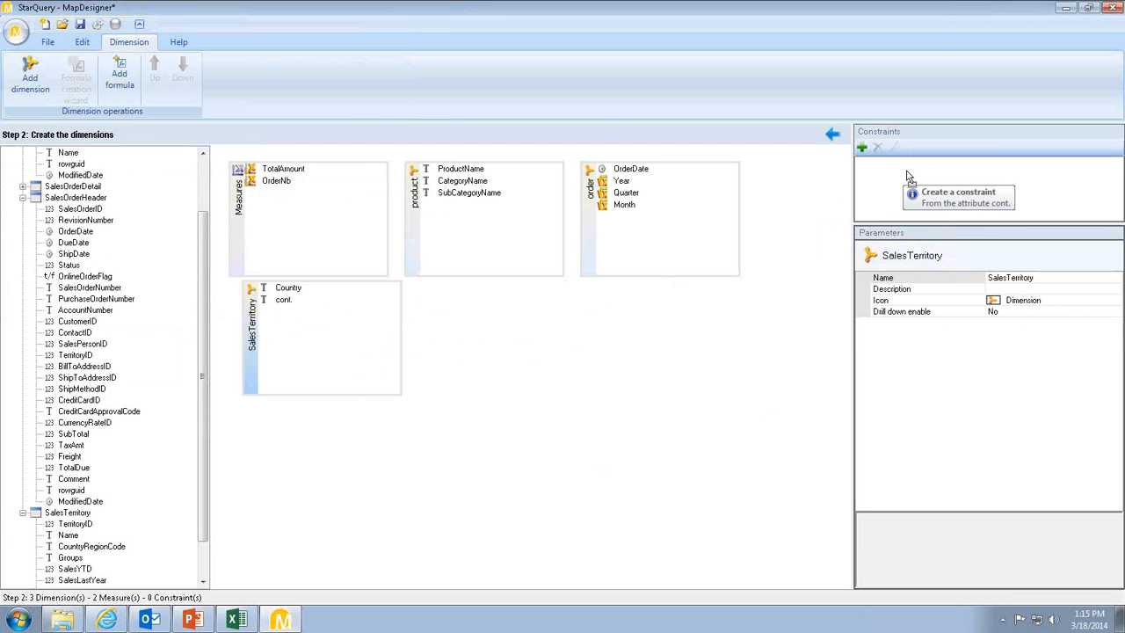
{"action": "left_click_drag", "start_coordinate": [909, 176], "coordinate": [909, 176]}
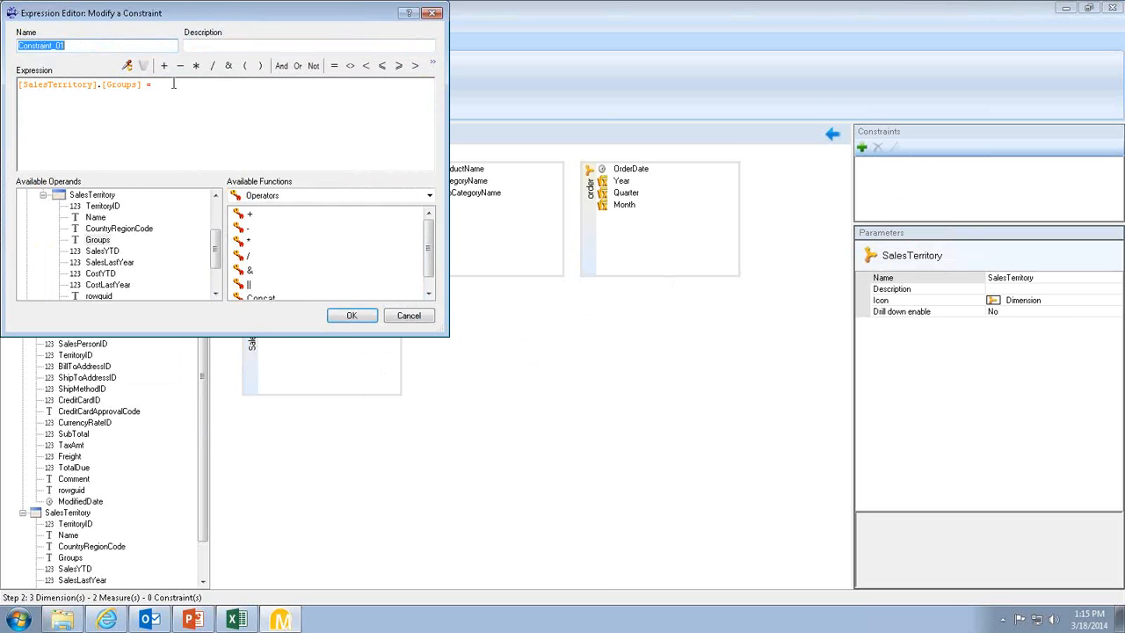
{"action": "left_click", "coordinate": [173, 84]}
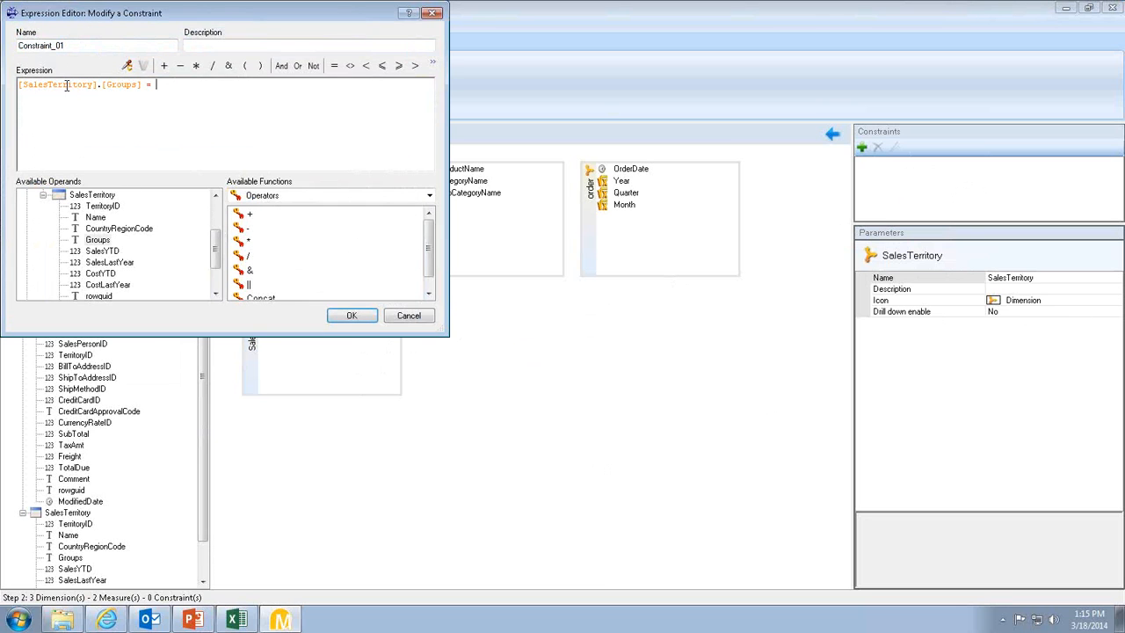
{"action": "left_click_drag", "start_coordinate": [72, 47], "coordinate": [4, 45]}
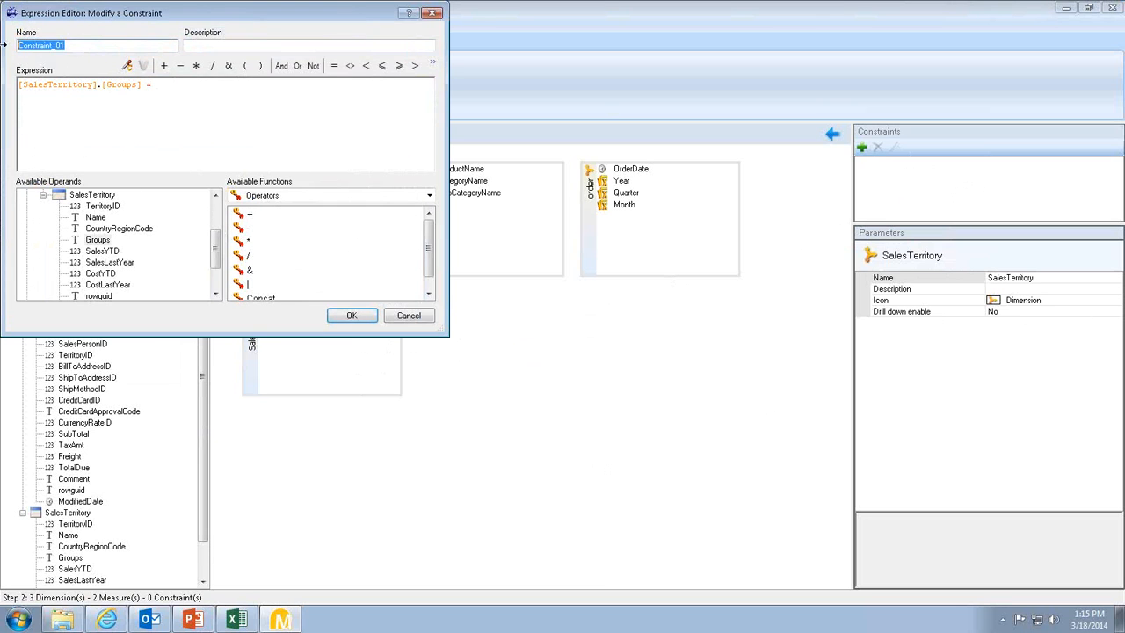
{"action": "type", "text": "North America"}
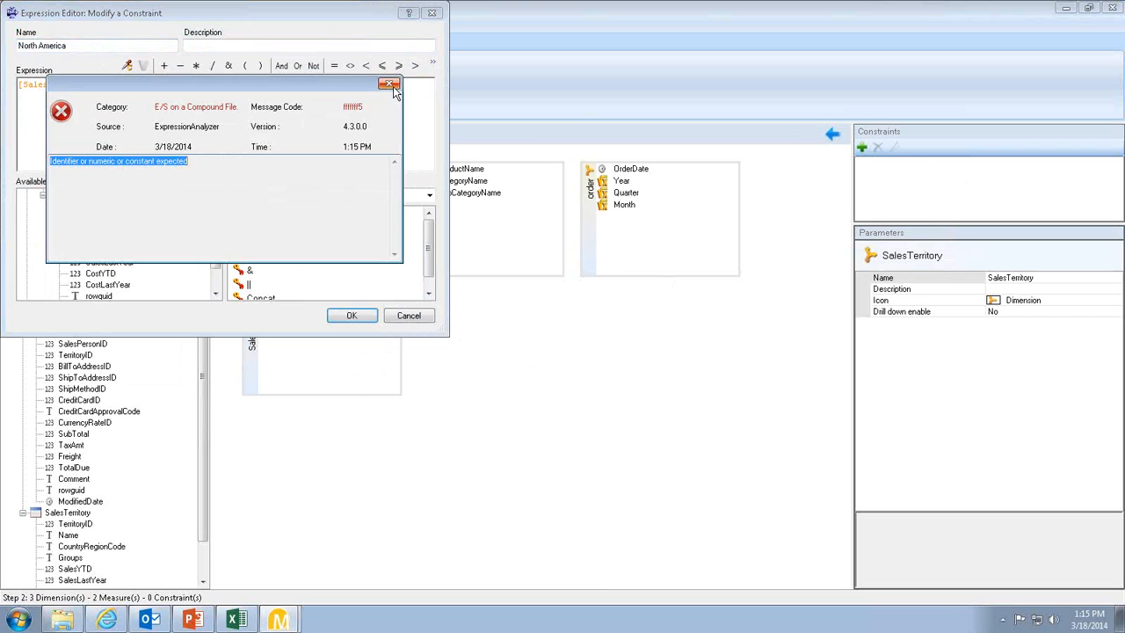
{"action": "left_click", "coordinate": [392, 86]}
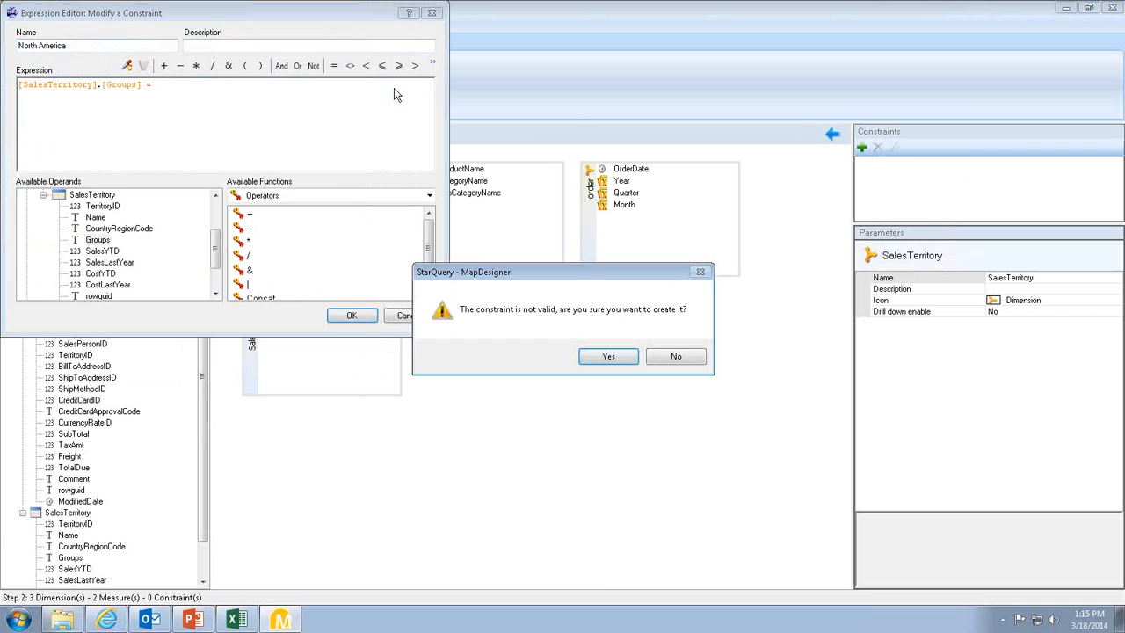
{"action": "left_click", "coordinate": [675, 355]}
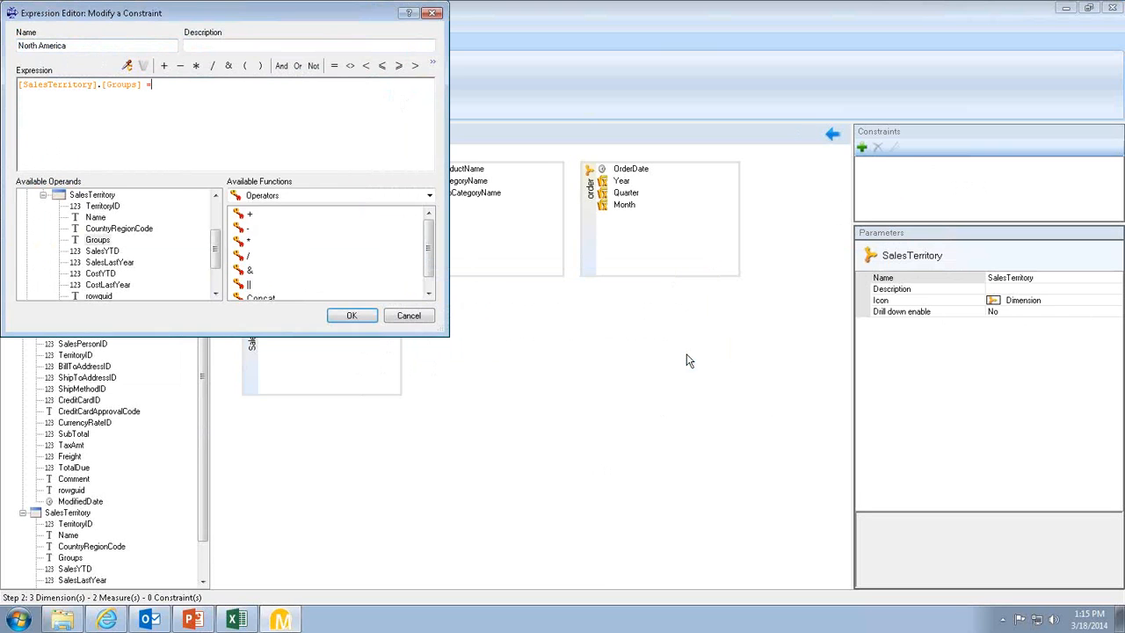
Complete the constraint's expression by picking North America as the Groups value, and save the constraint
{"action": "left_click", "coordinate": [127, 65]}
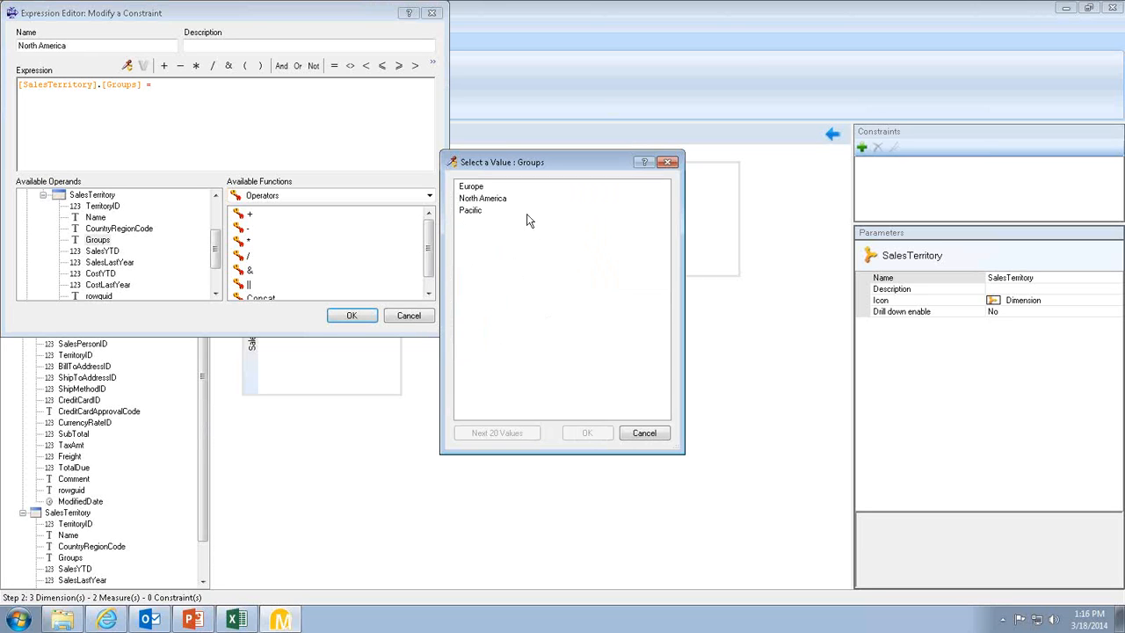
{"action": "left_click", "coordinate": [489, 200]}
{"action": "double_click", "coordinate": [489, 199]}
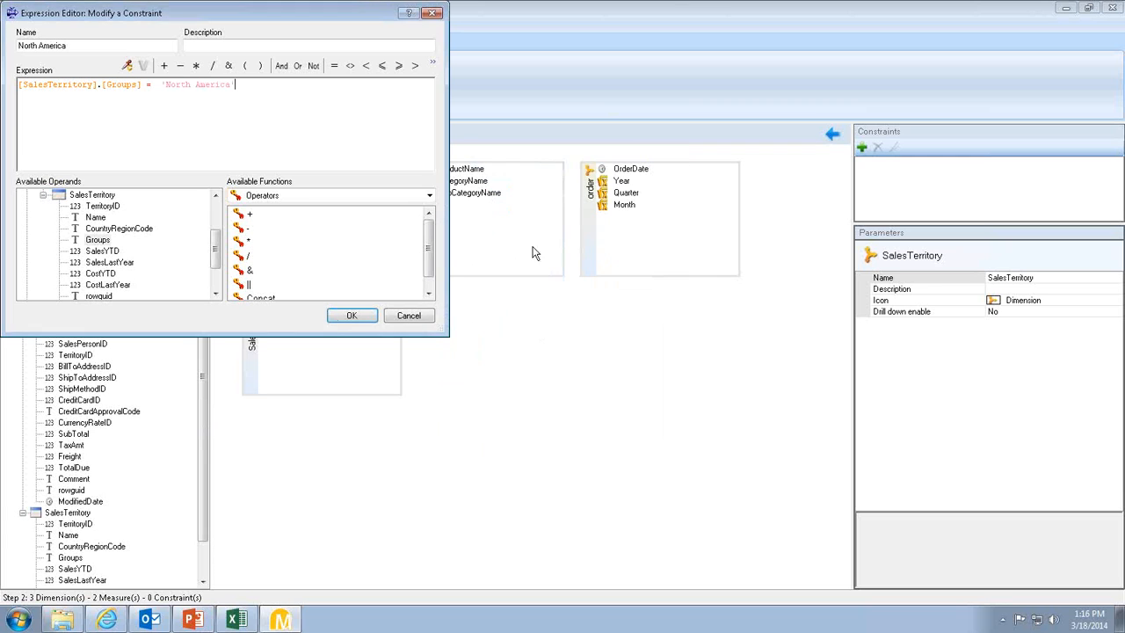
{"action": "left_click", "coordinate": [351, 318]}
Preview the SalesTerritory dimension's data without the constraint applied
{"action": "right_click", "coordinate": [252, 331]}
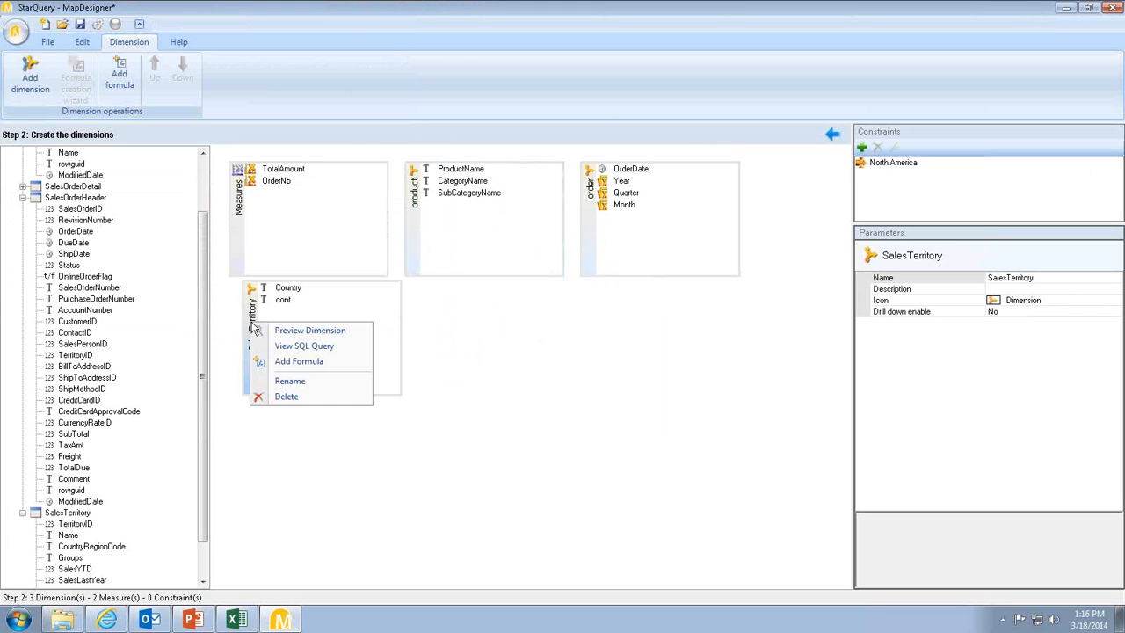
{"action": "left_click", "coordinate": [447, 351]}
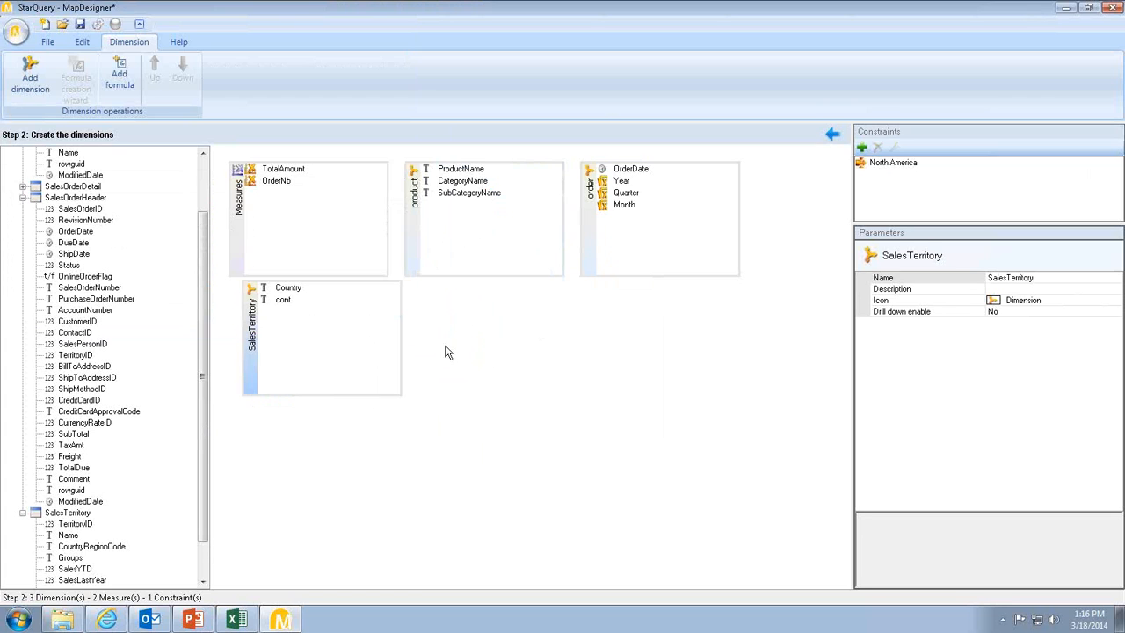
{"action": "right_click", "coordinate": [253, 332]}
{"action": "left_click", "coordinate": [283, 336]}
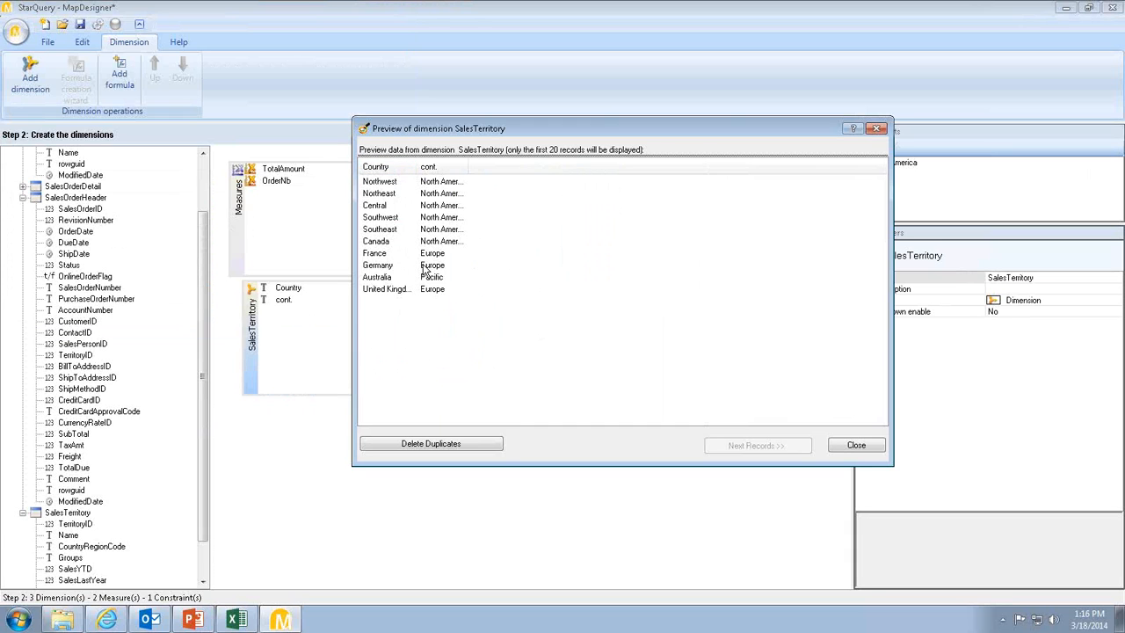
{"action": "left_click", "coordinate": [854, 446]}
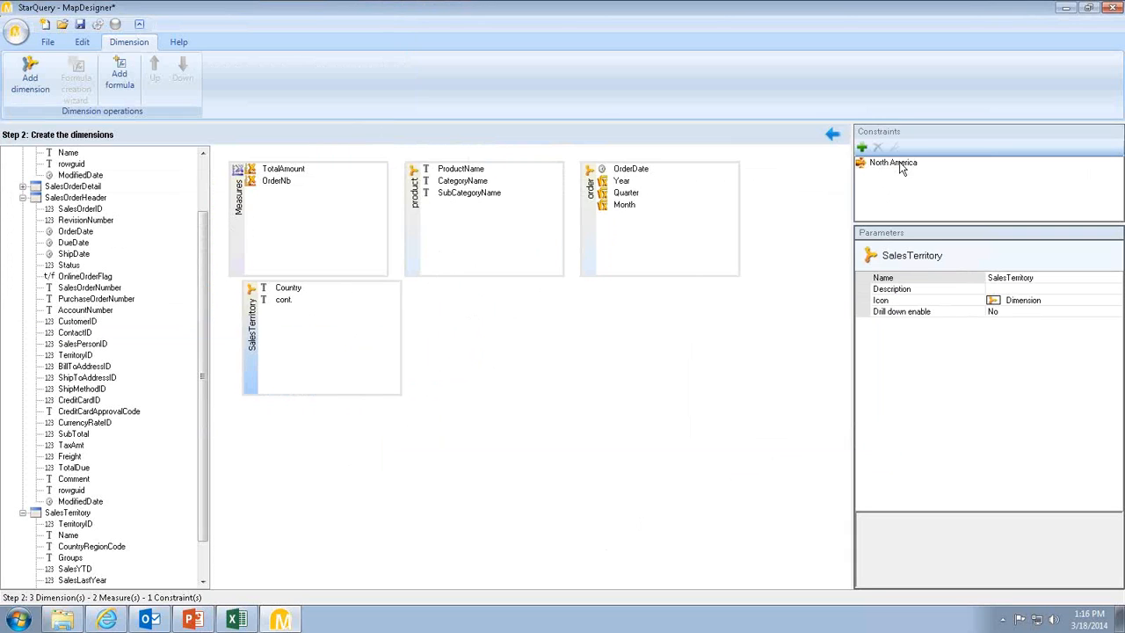
Add the North America constraint to the SalesTerritory dimension and preview the dimension's filtered data
{"action": "left_click_drag", "start_coordinate": [901, 167], "coordinate": [271, 346]}
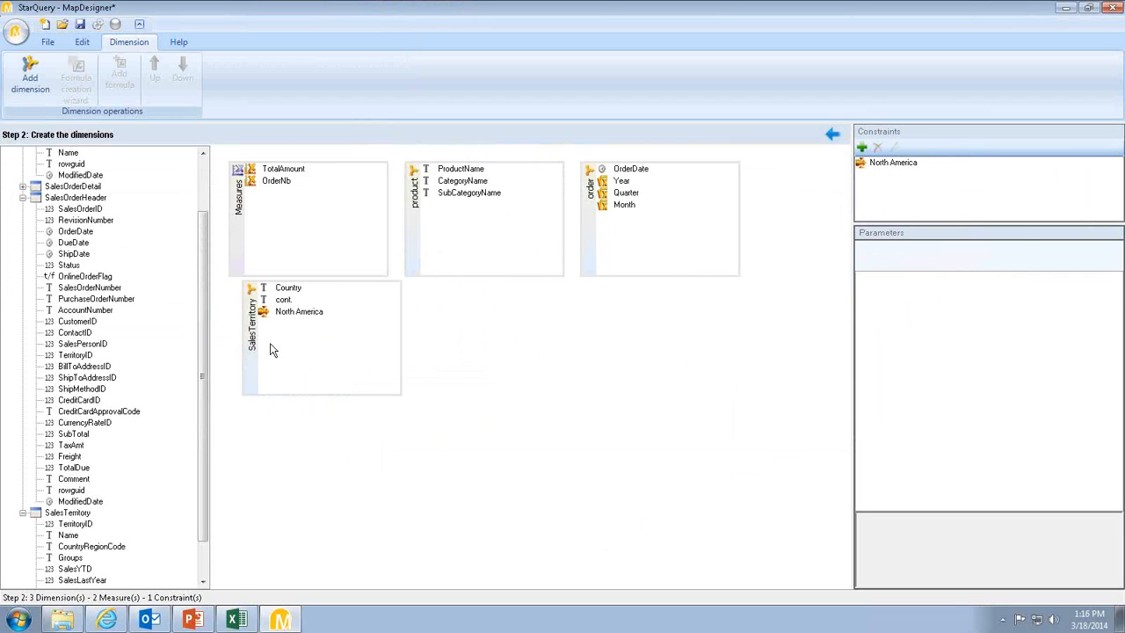
{"action": "left_click", "coordinate": [253, 341]}
{"action": "right_click", "coordinate": [253, 341]}
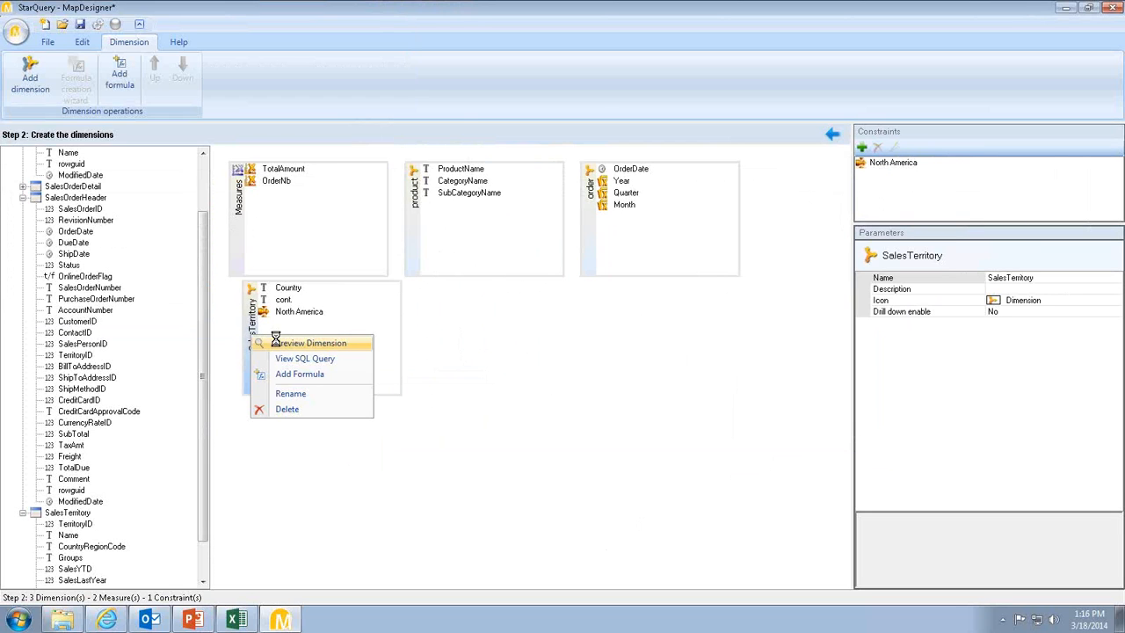
{"action": "left_click", "coordinate": [268, 342]}
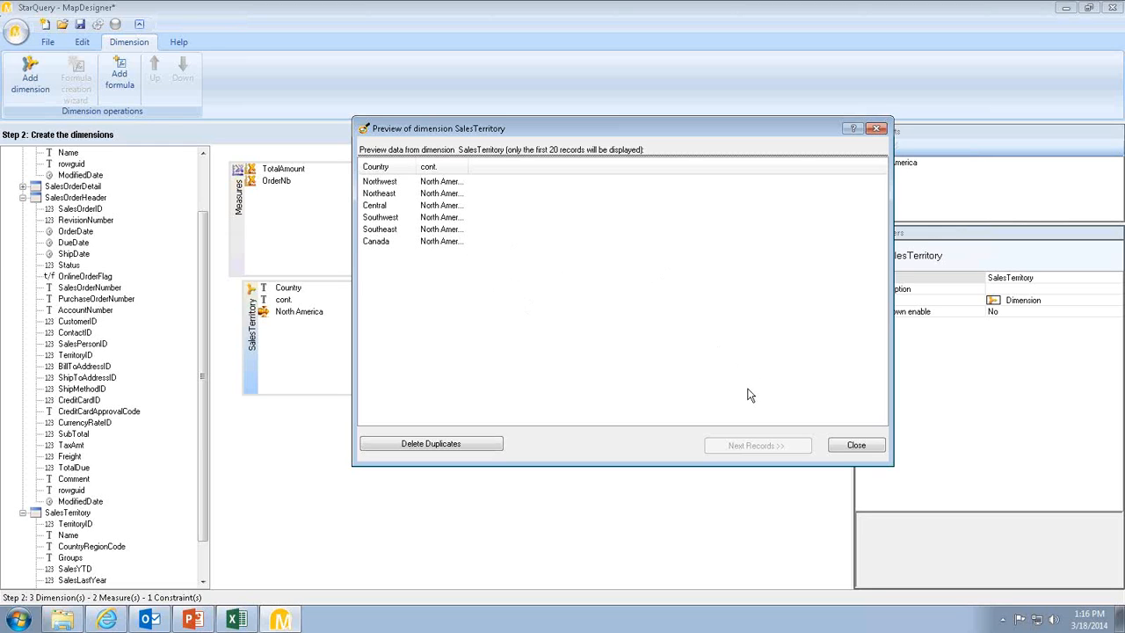
{"action": "left_click", "coordinate": [854, 444]}
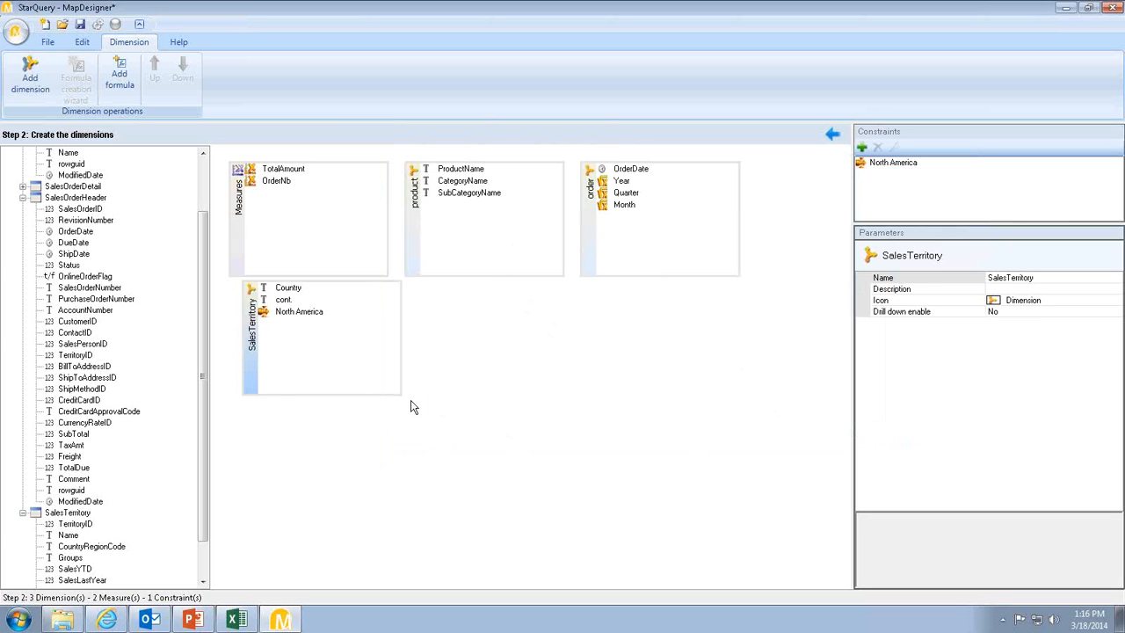
Delete the North America constraint from the SalesTerritory dimension
{"action": "left_click", "coordinate": [298, 314]}
{"action": "right_click", "coordinate": [295, 315]}
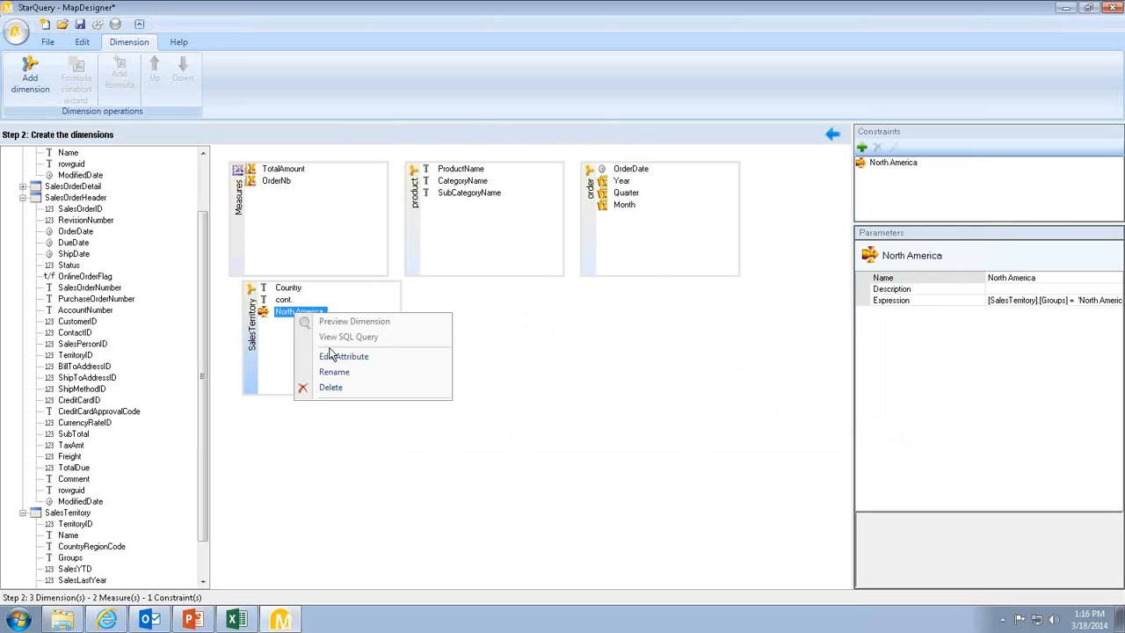
{"action": "left_click", "coordinate": [343, 389]}
{"action": "left_click", "coordinate": [610, 357]}
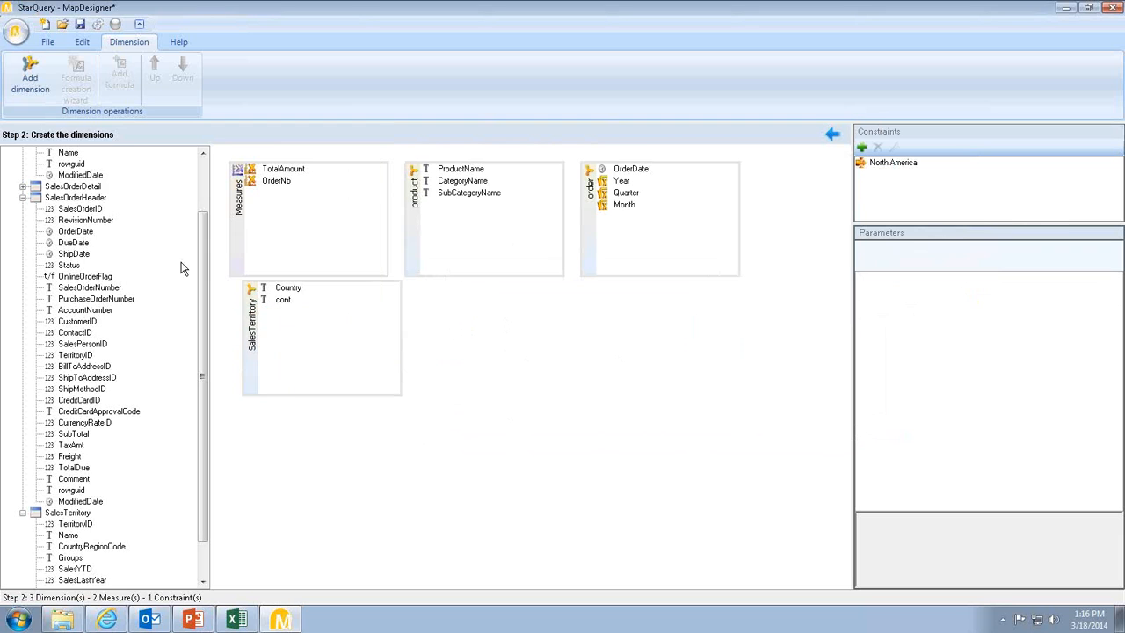
Preview the data of the ProductCategory table's 描述 field with its column widened to show the full text
{"action": "scroll", "coordinate": [206, 244], "scroll_direction": "up", "scroll_amount": 2}
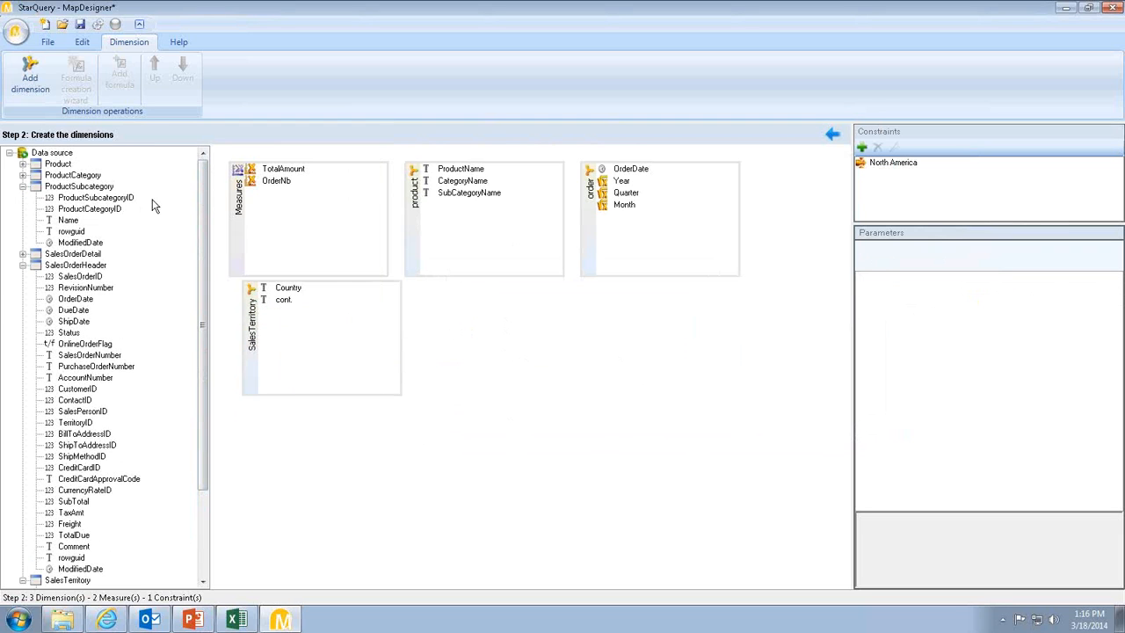
{"action": "left_click", "coordinate": [22, 175]}
{"action": "right_click", "coordinate": [65, 209]}
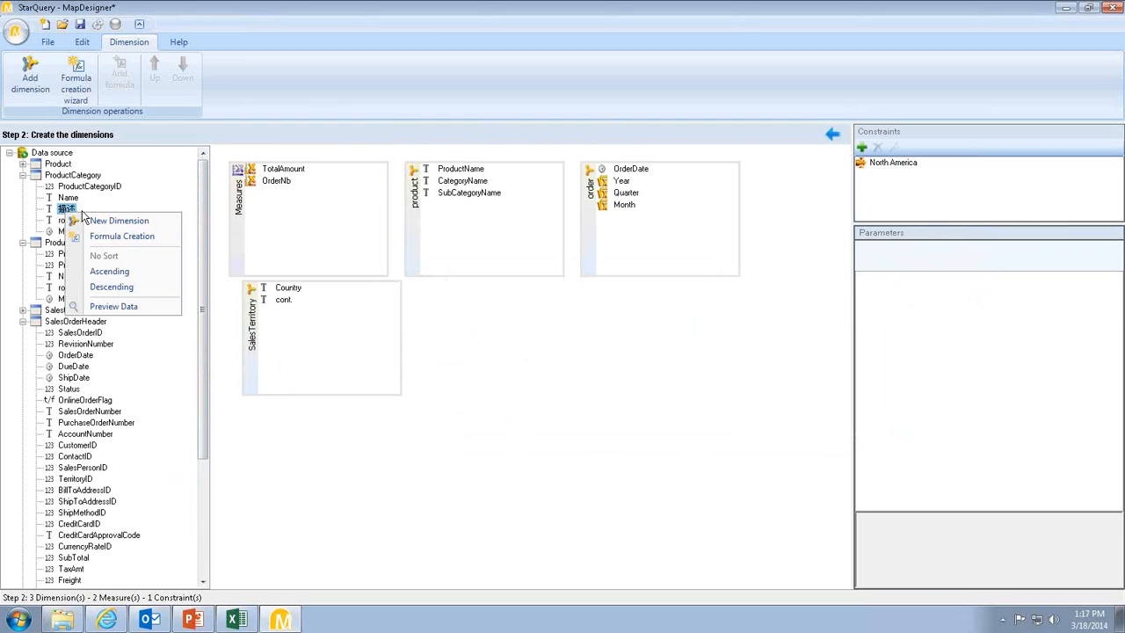
{"action": "left_click", "coordinate": [116, 305]}
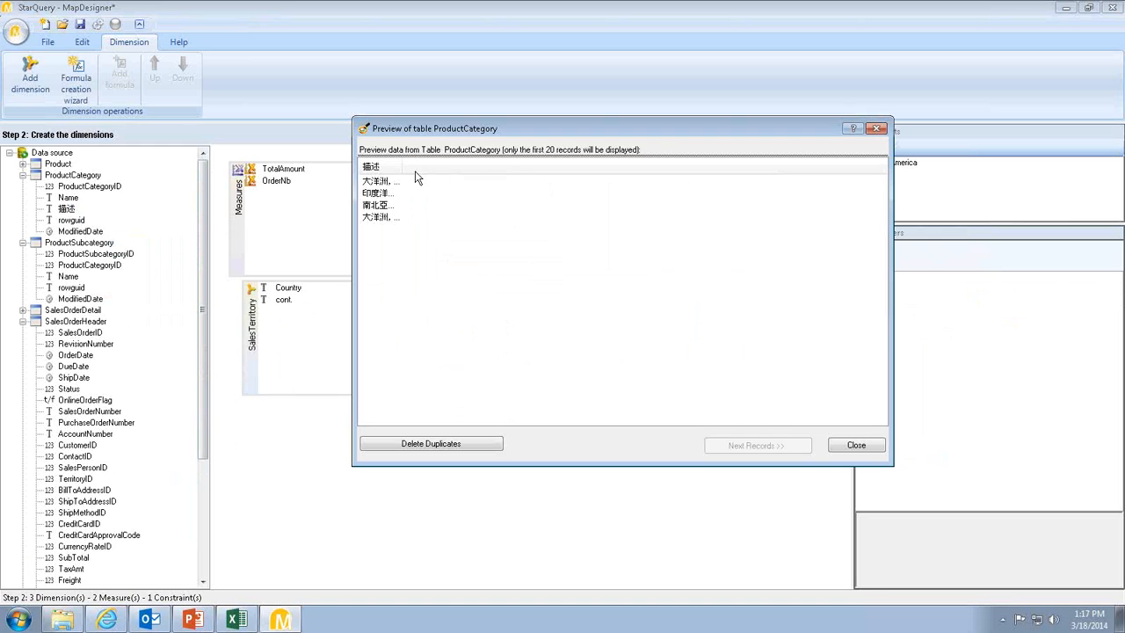
{"action": "left_click_drag", "start_coordinate": [403, 166], "coordinate": [545, 167]}
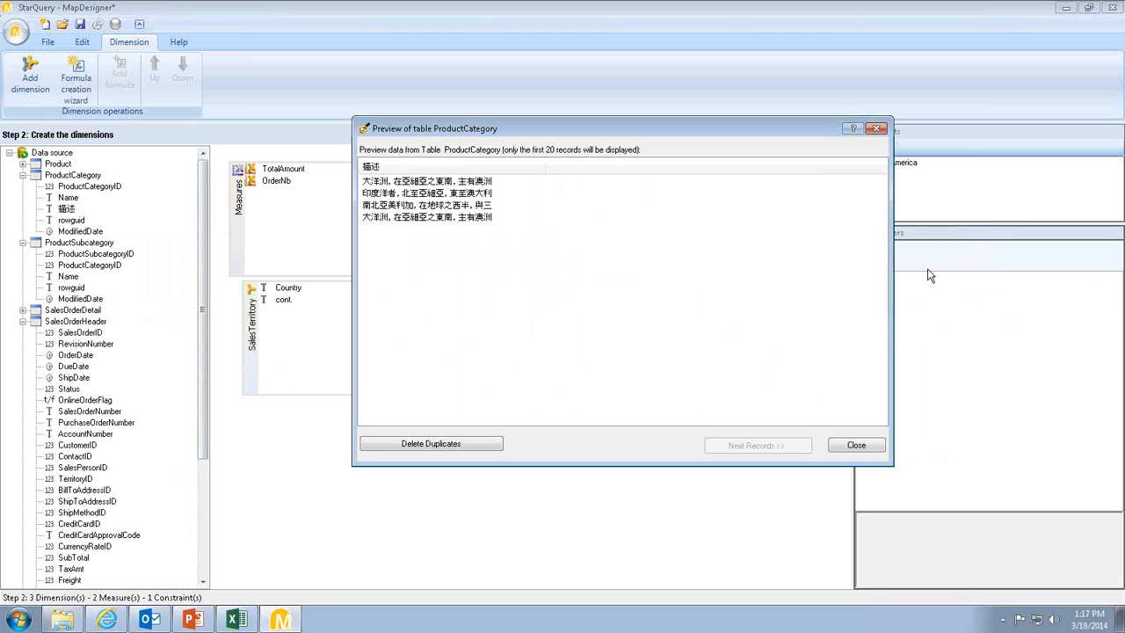
{"action": "left_click", "coordinate": [854, 444]}
{"action": "left_click", "coordinate": [853, 447]}
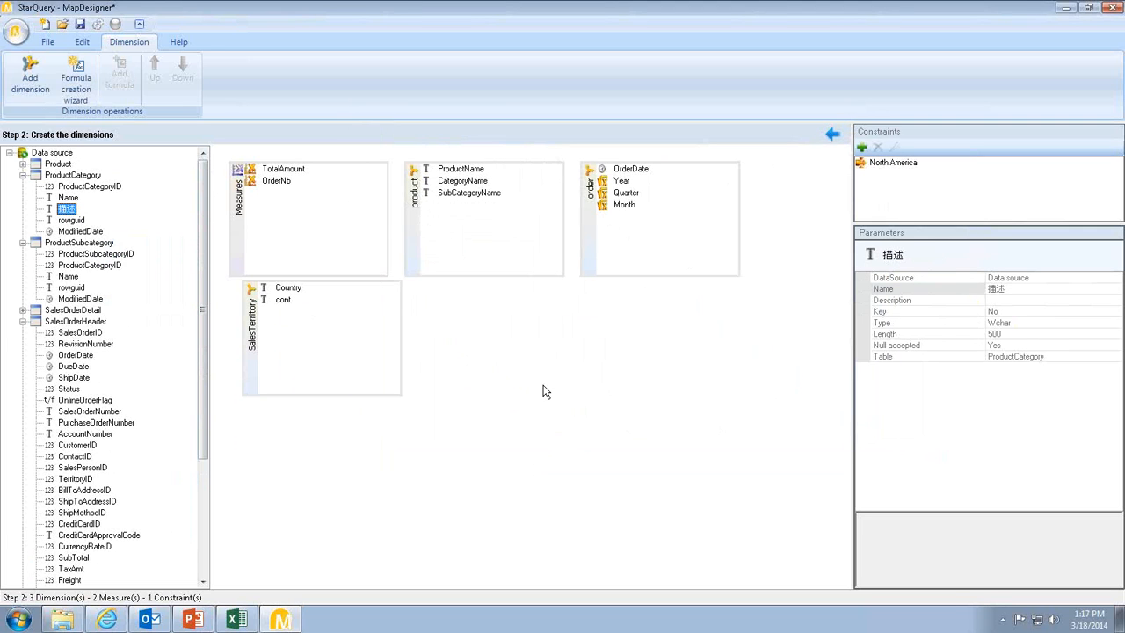
Save the map to the Desktop as Webinar, replacing the existing file
{"action": "left_click", "coordinate": [47, 42]}
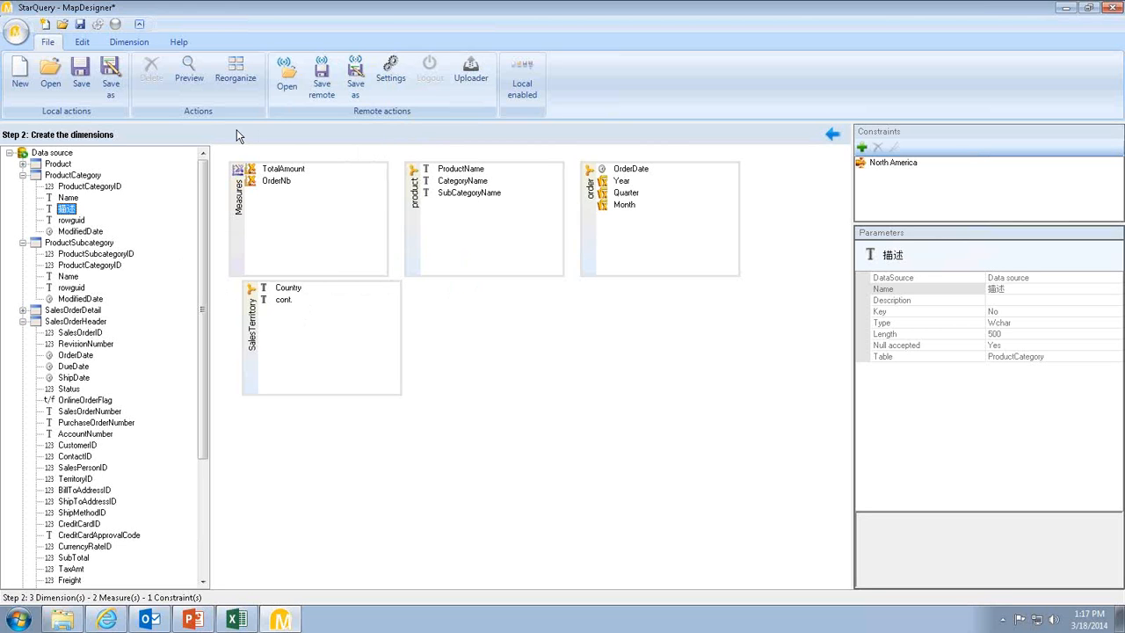
{"action": "left_click", "coordinate": [112, 86]}
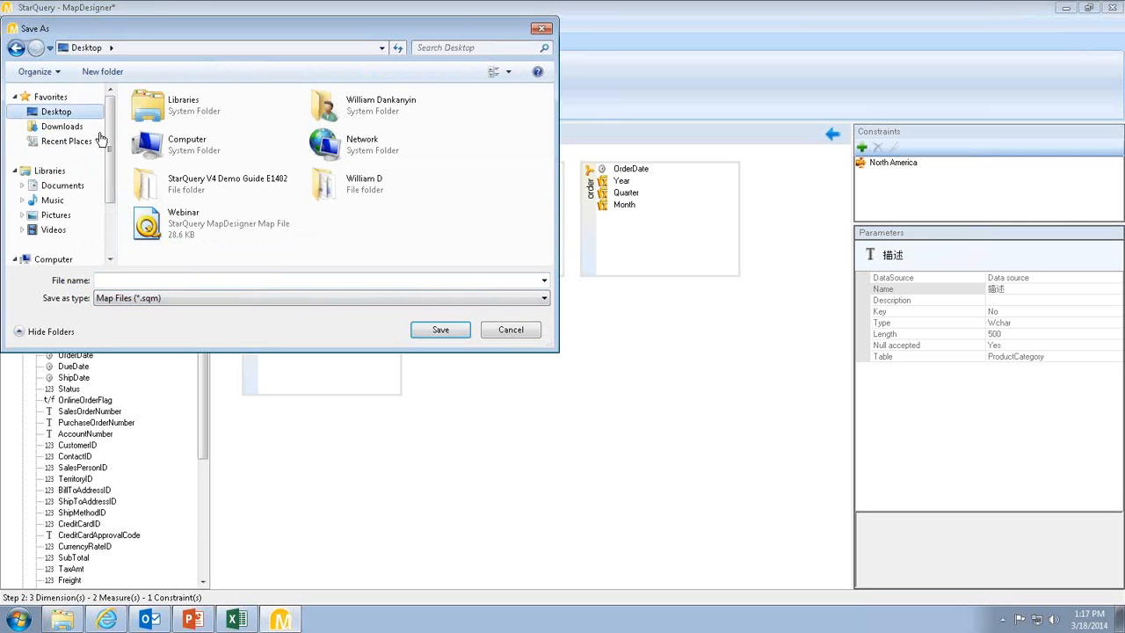
{"action": "type", "text": "Web"}
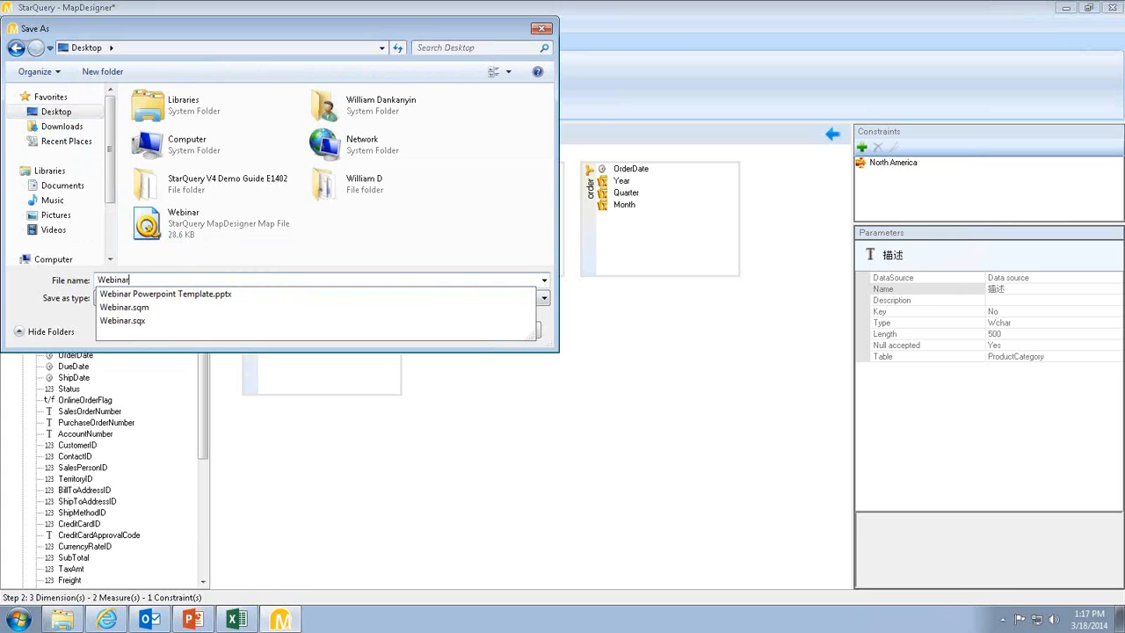
{"action": "type", "text": "inar"}
{"action": "key", "text": "Return"}
{"action": "left_click", "coordinate": [608, 314]}
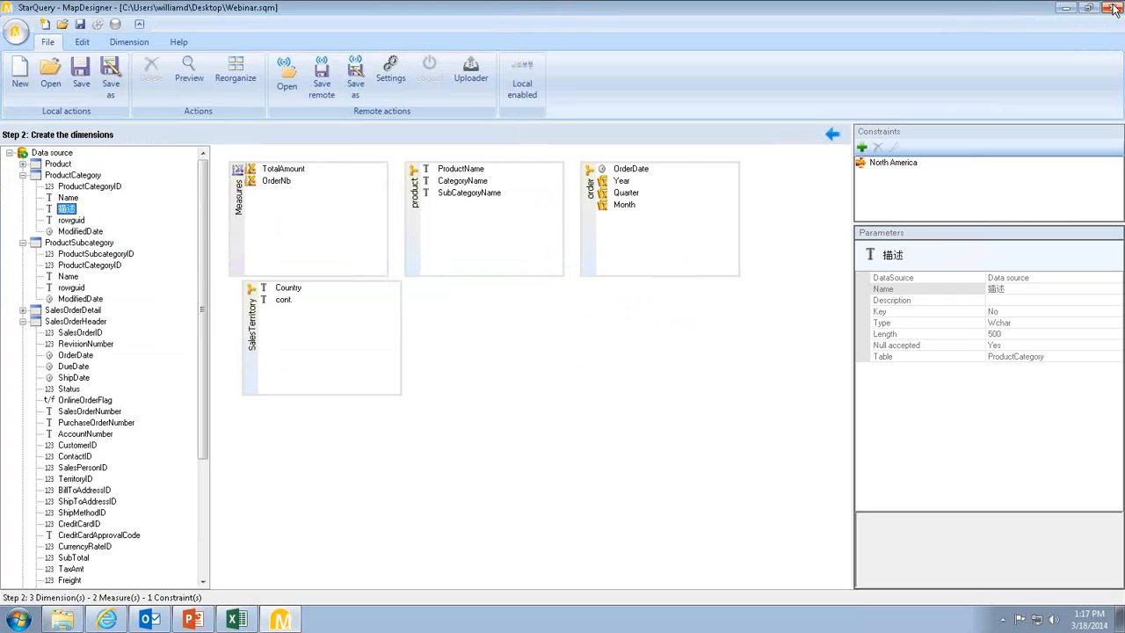
Close MapDesigner and open Excel 2013
{"action": "left_click", "coordinate": [1114, 8]}
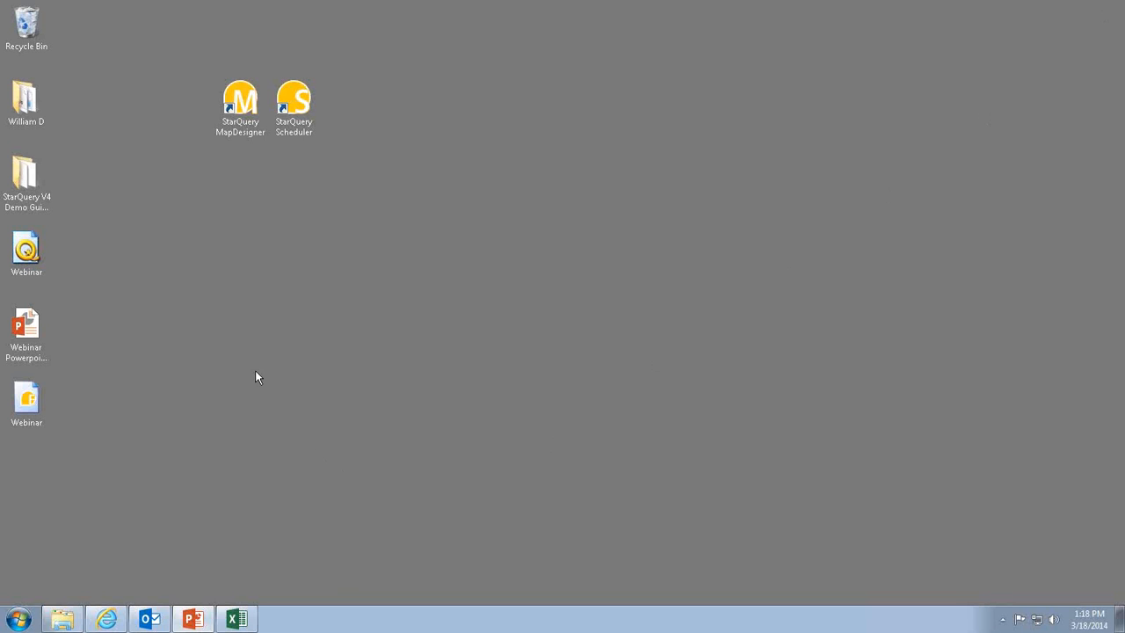
{"action": "left_click", "coordinate": [20, 618]}
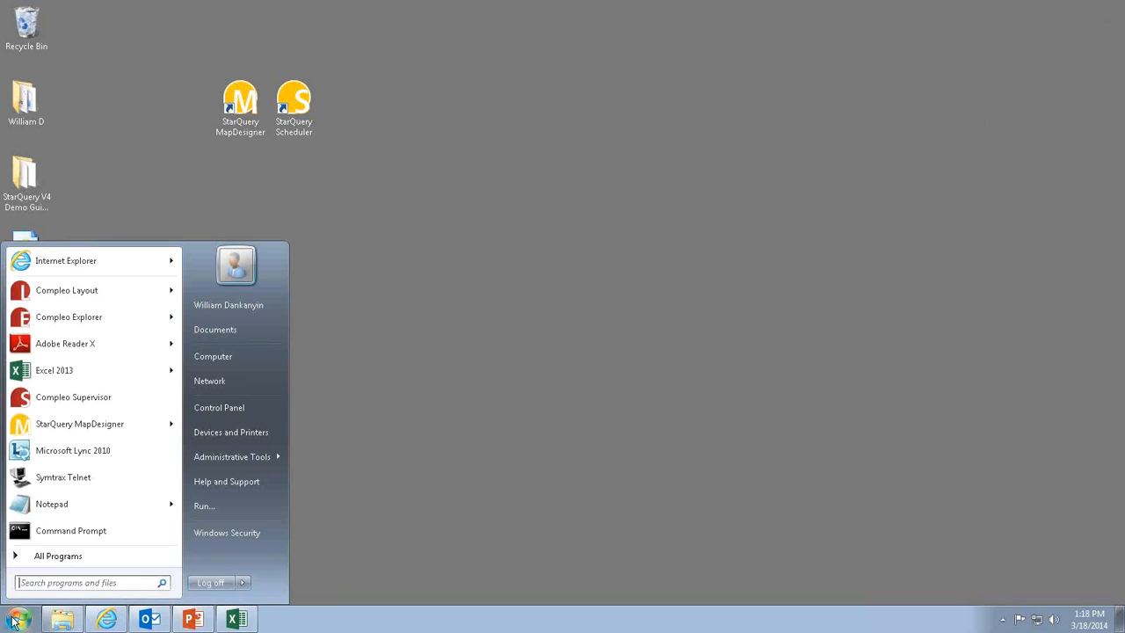
{"action": "mouse_move", "coordinate": [91, 373]}
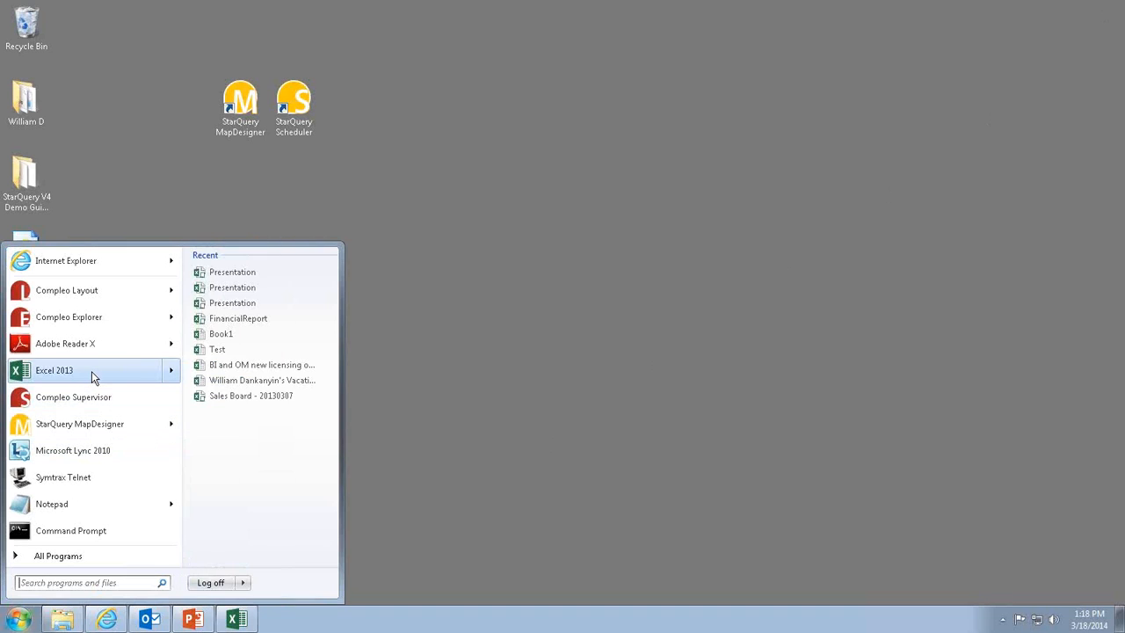
{"action": "left_click", "coordinate": [93, 373]}
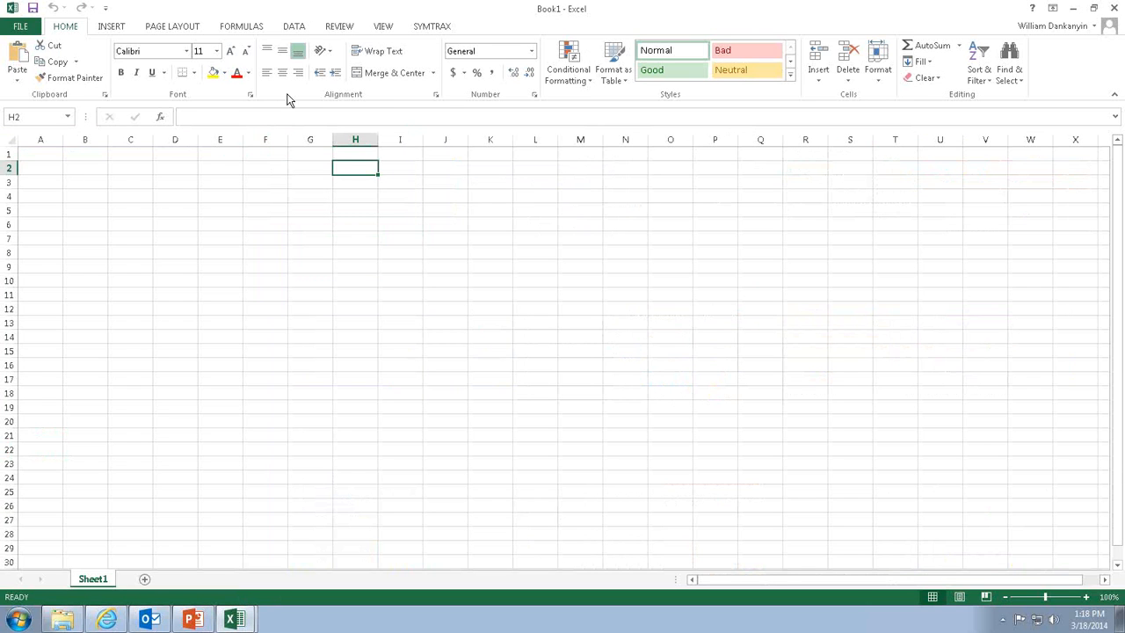
Launch StarQuery For Excel and create a new local query based on the Webinar map file from the Desktop
{"action": "left_click", "coordinate": [432, 27]}
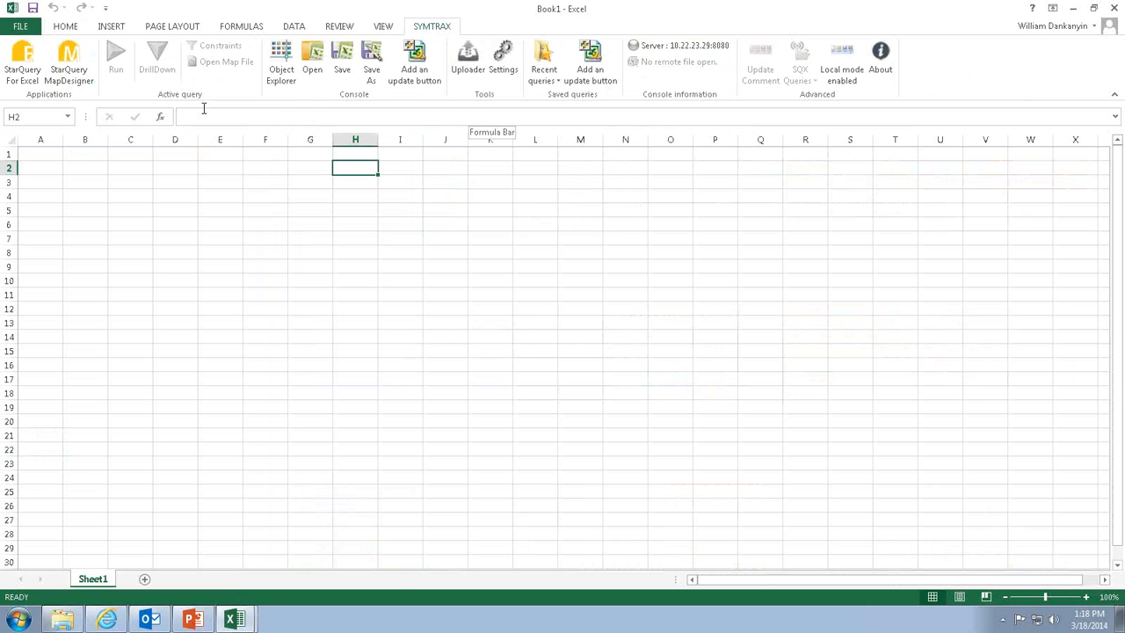
{"action": "left_click", "coordinate": [25, 66]}
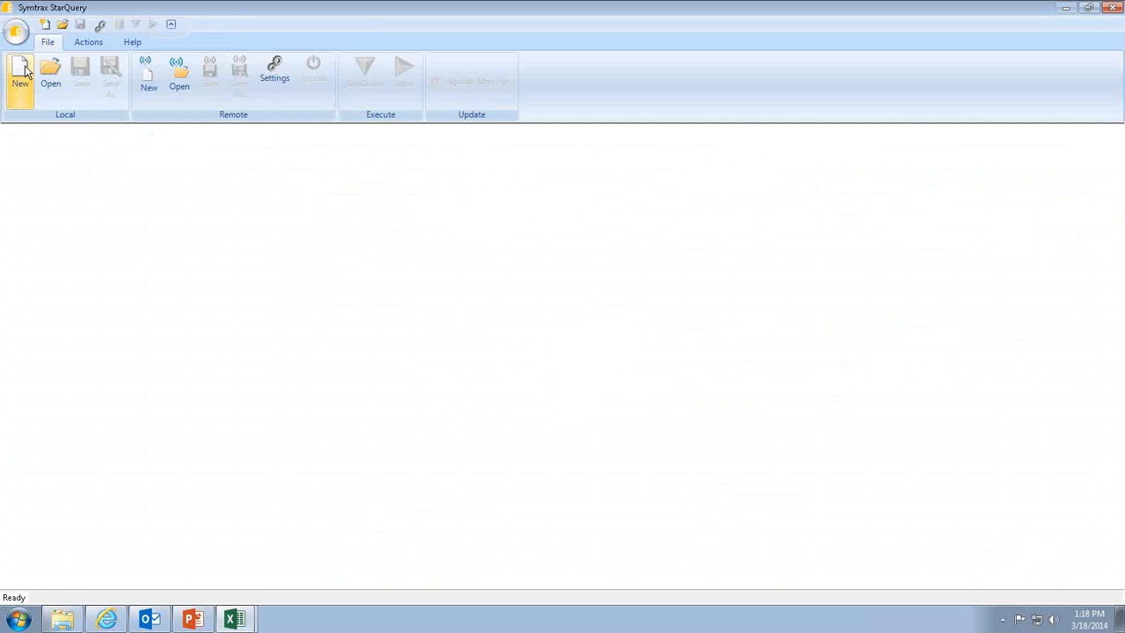
{"action": "left_click", "coordinate": [24, 83]}
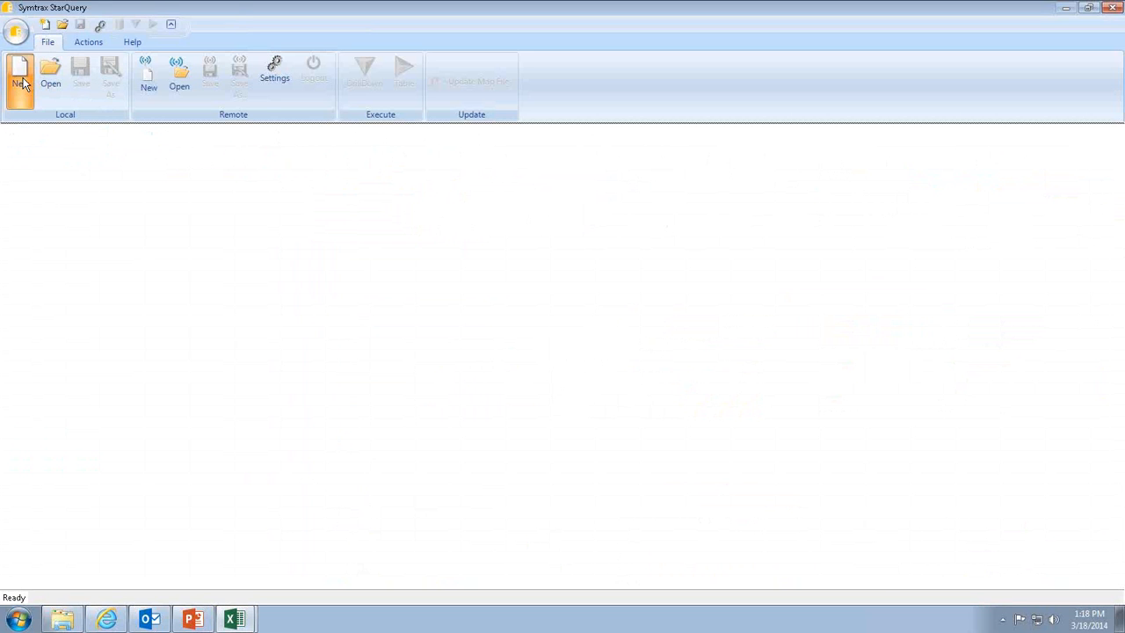
{"action": "left_click", "coordinate": [469, 358]}
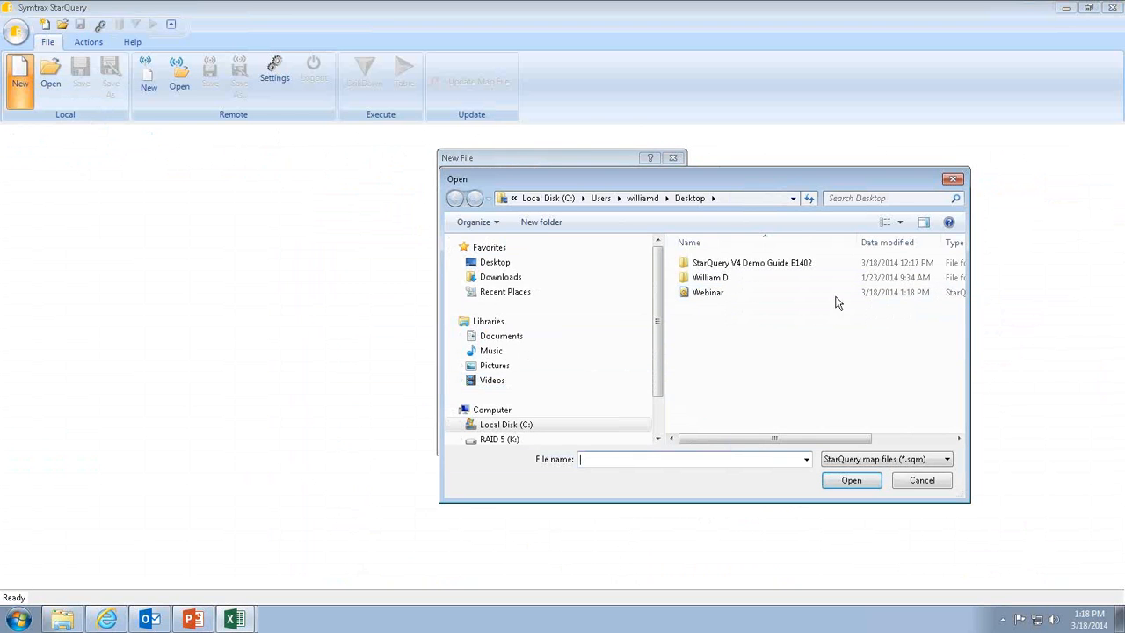
{"action": "double_click", "coordinate": [708, 293]}
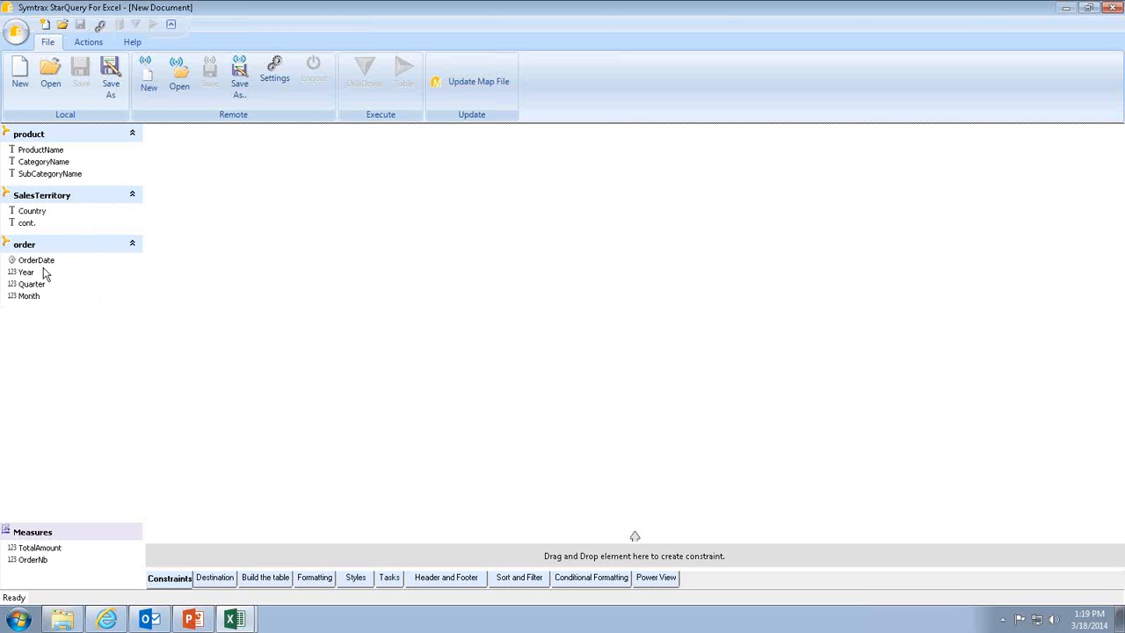
Add Country, cont., Year, ProductName, TotalAmount and OrderNb as the query's columns, in that order
{"action": "double_click", "coordinate": [34, 213]}
{"action": "double_click", "coordinate": [25, 223]}
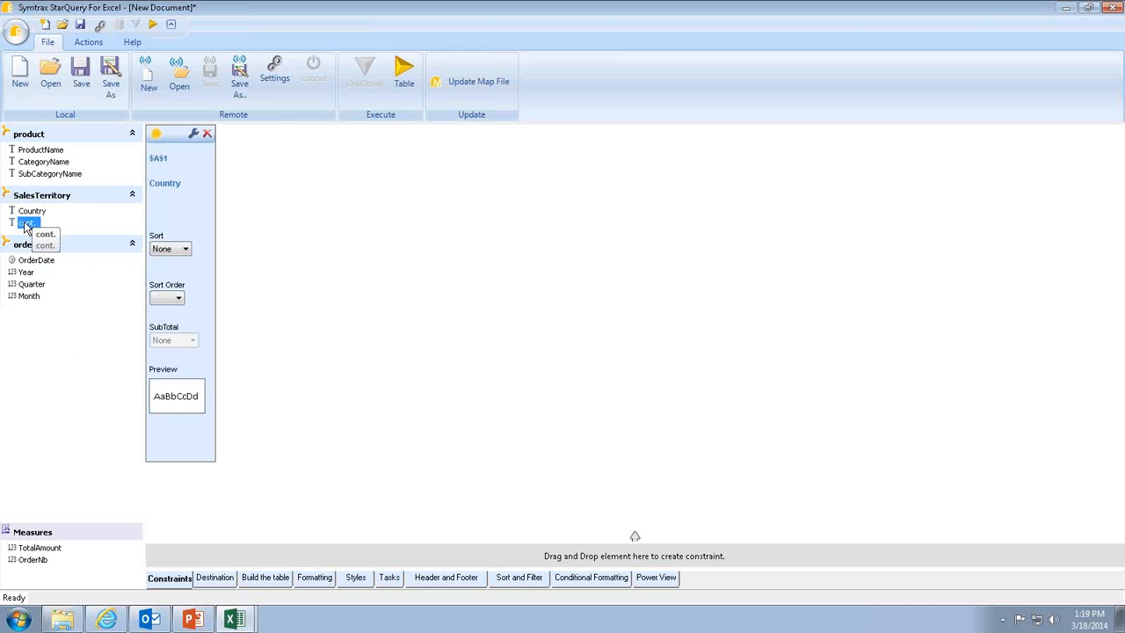
{"action": "double_click", "coordinate": [35, 273]}
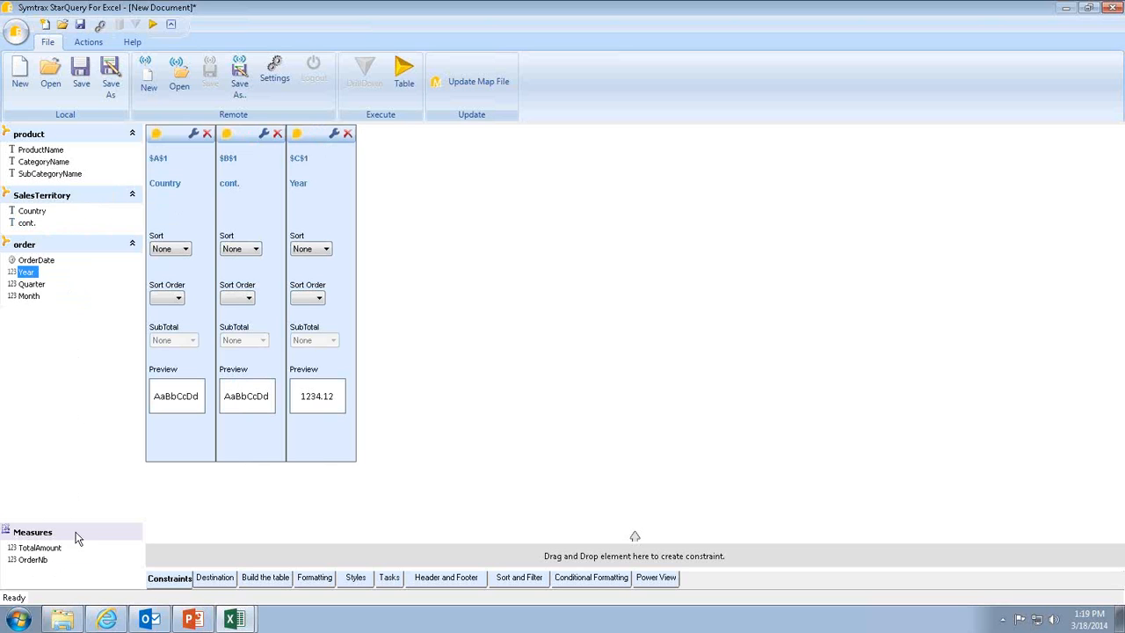
{"action": "double_click", "coordinate": [41, 150]}
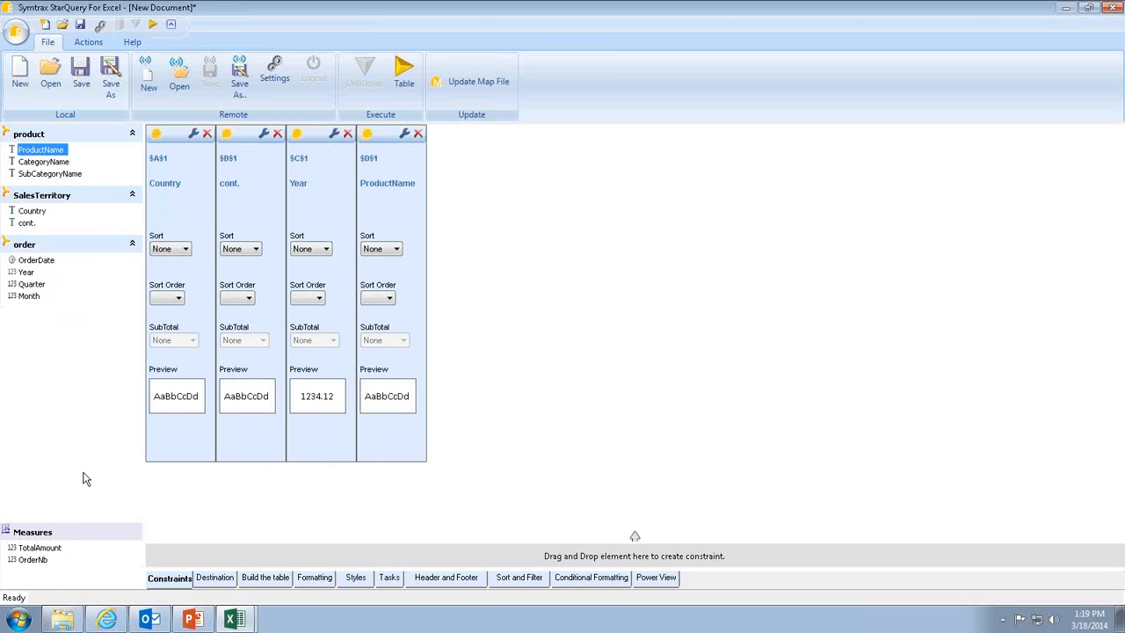
{"action": "double_click", "coordinate": [55, 548]}
{"action": "double_click", "coordinate": [33, 561]}
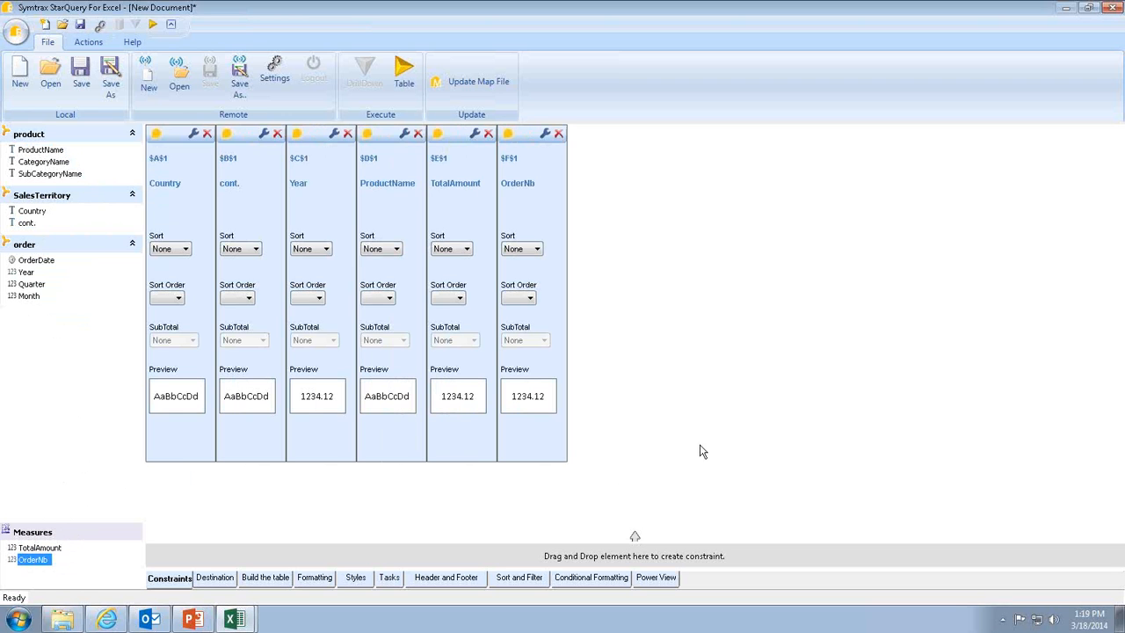
Run the query as a table into the worksheet and look through the returned rows
{"action": "left_click", "coordinate": [401, 84]}
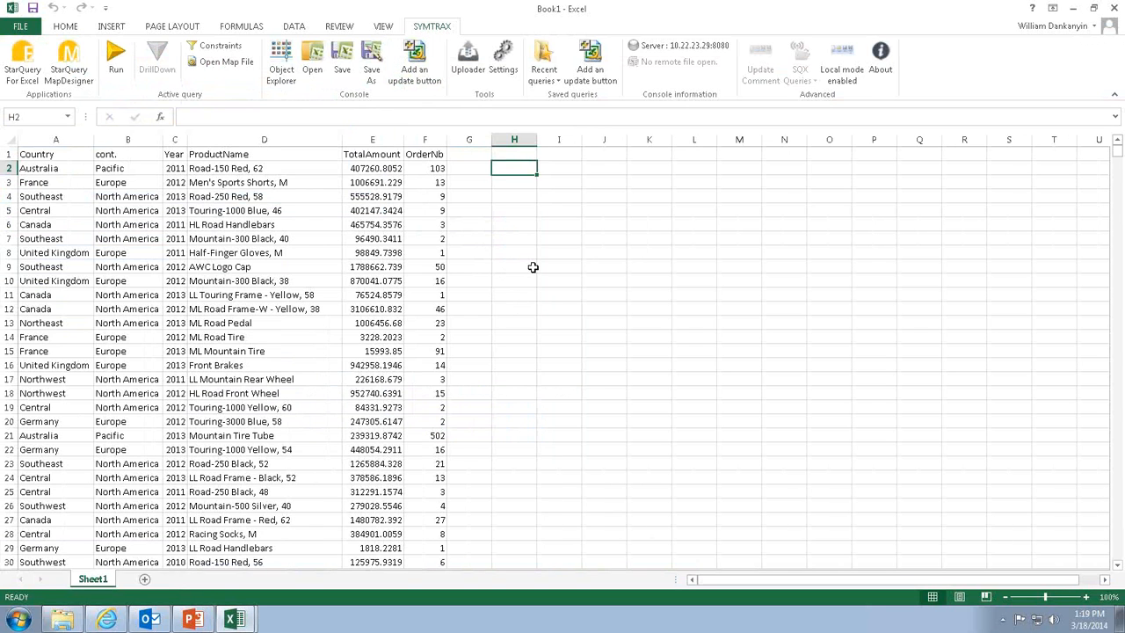
{"action": "scroll", "coordinate": [572, 319], "scroll_direction": "down", "scroll_amount": 5}
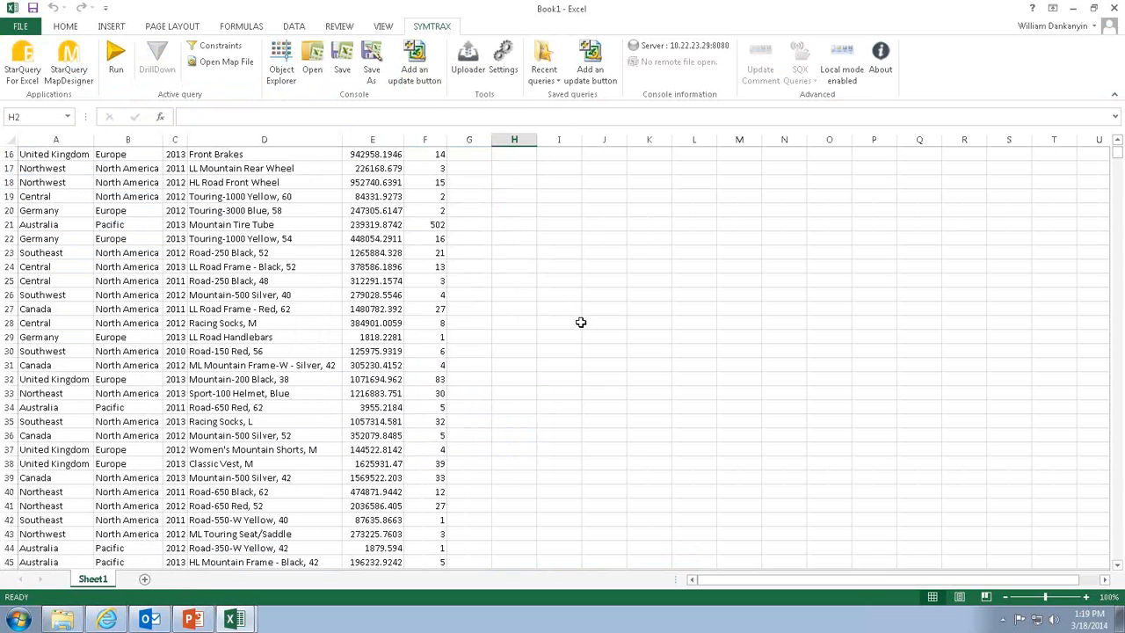
{"action": "scroll", "coordinate": [581, 322], "scroll_direction": "up", "scroll_amount": 5}
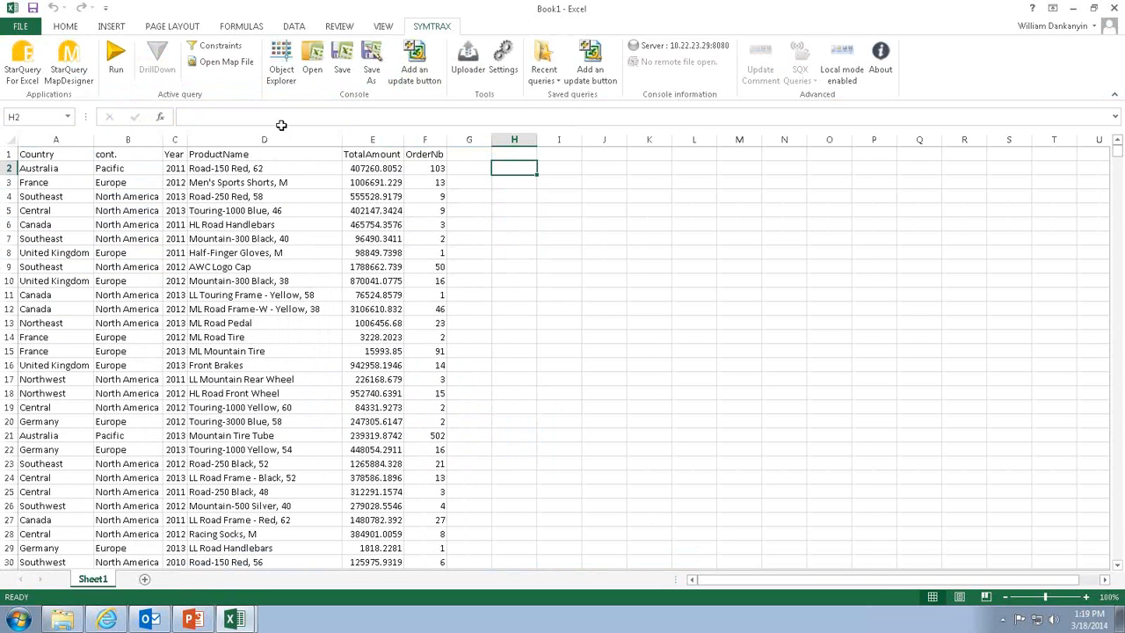
Return to the StarQuery query design and sort the Year column in descending order
{"action": "left_click", "coordinate": [24, 63]}
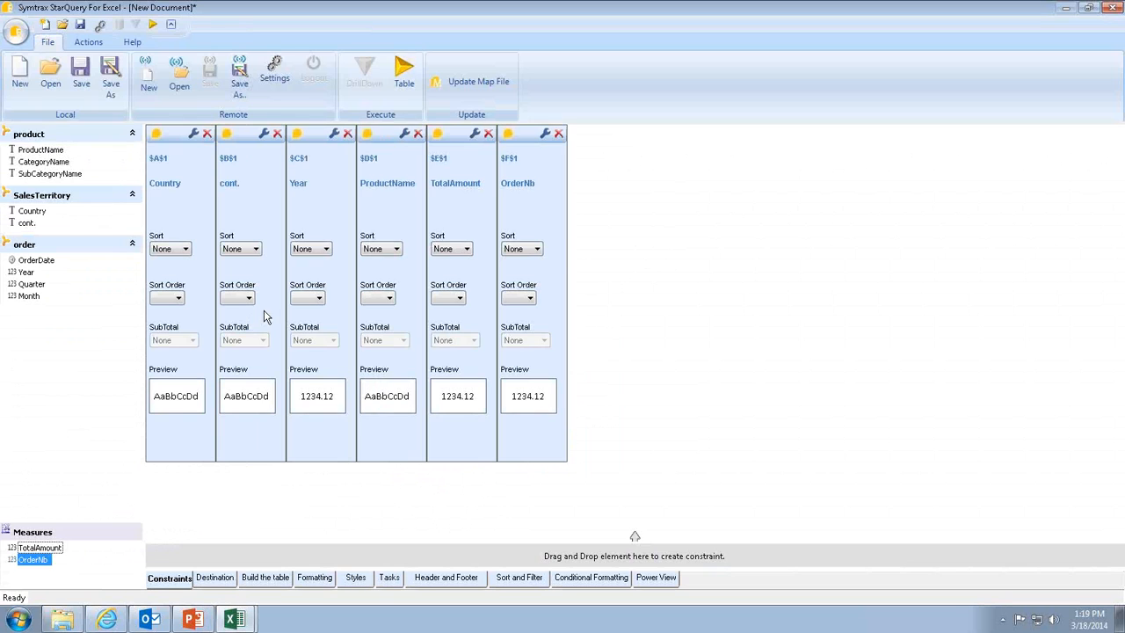
{"action": "left_click", "coordinate": [325, 250]}
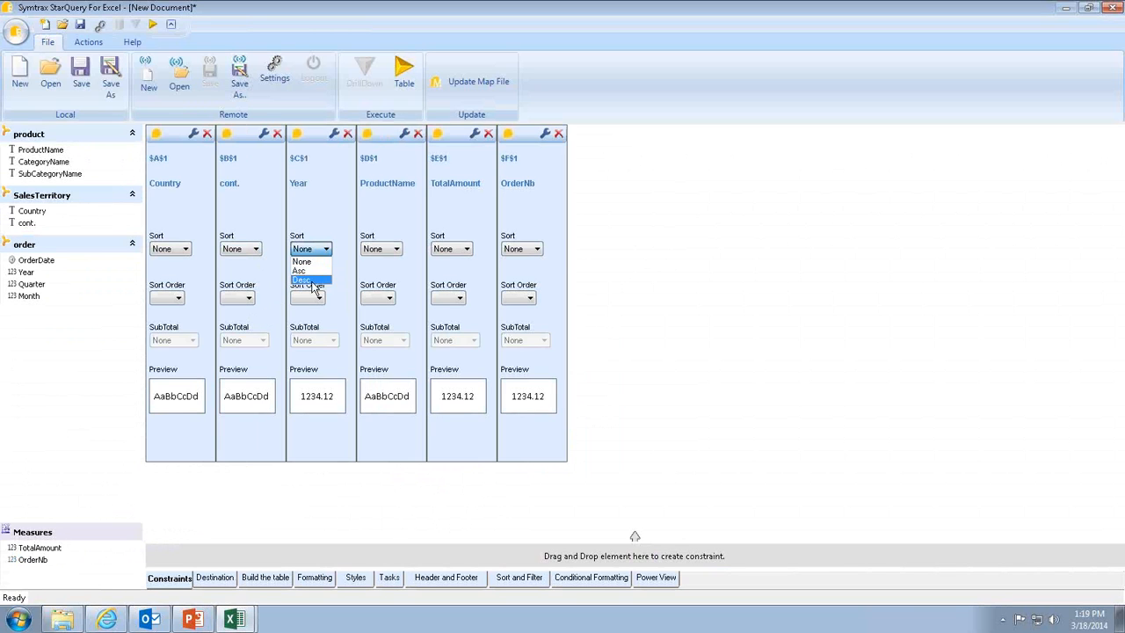
{"action": "left_click", "coordinate": [312, 280]}
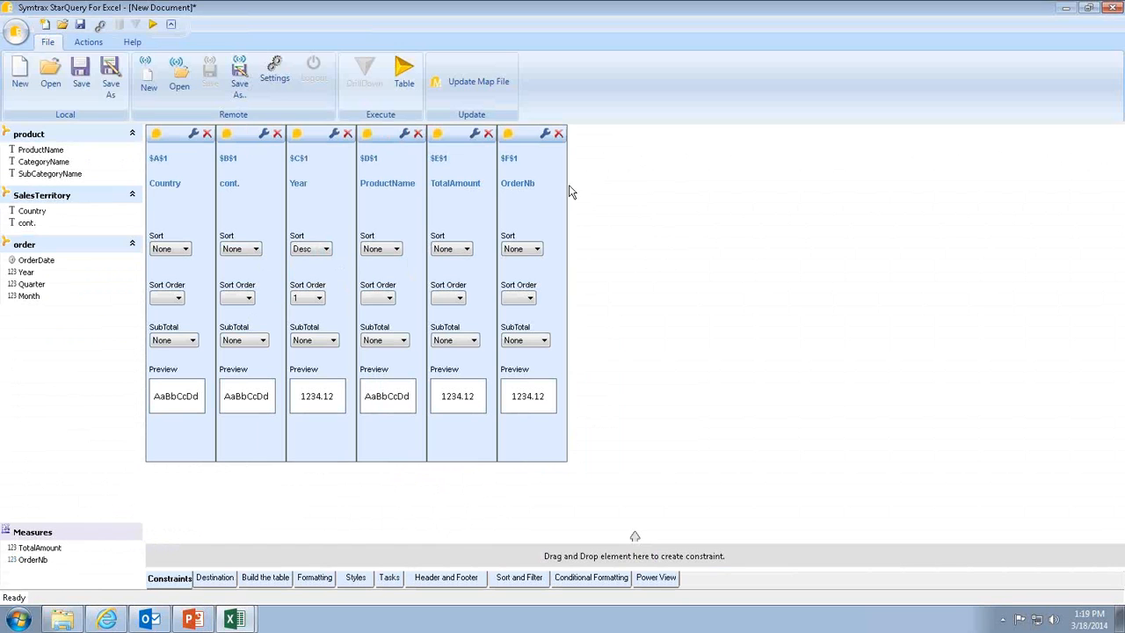
Customize the TotalAmount column's data format as Currency with the $ symbol and 2 decimal places
{"action": "right_click", "coordinate": [457, 200]}
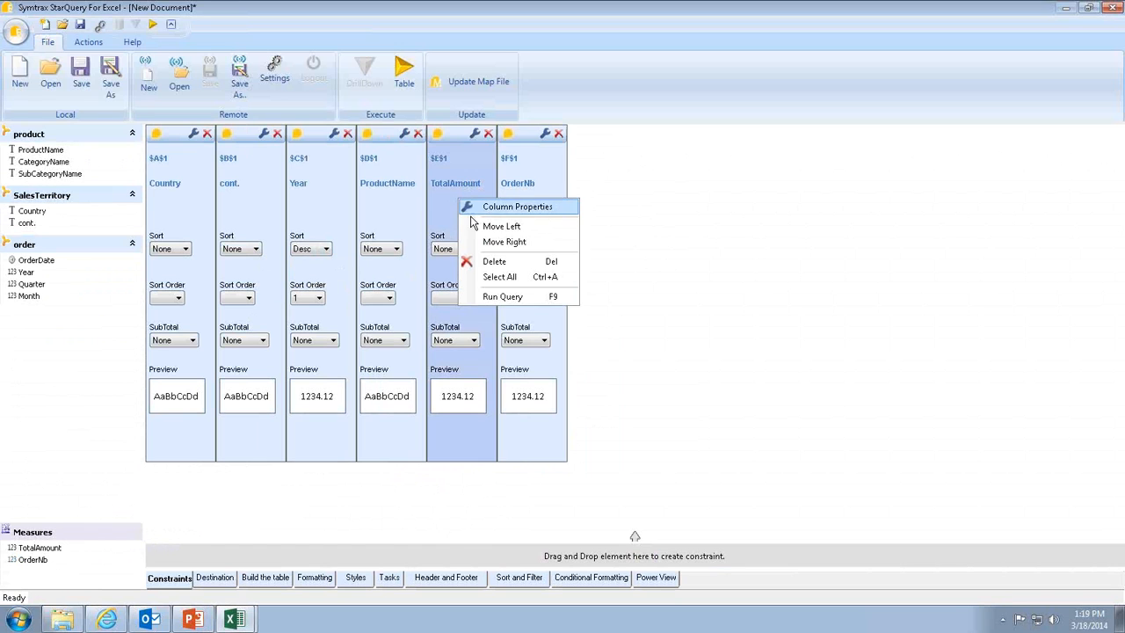
{"action": "left_click", "coordinate": [517, 210]}
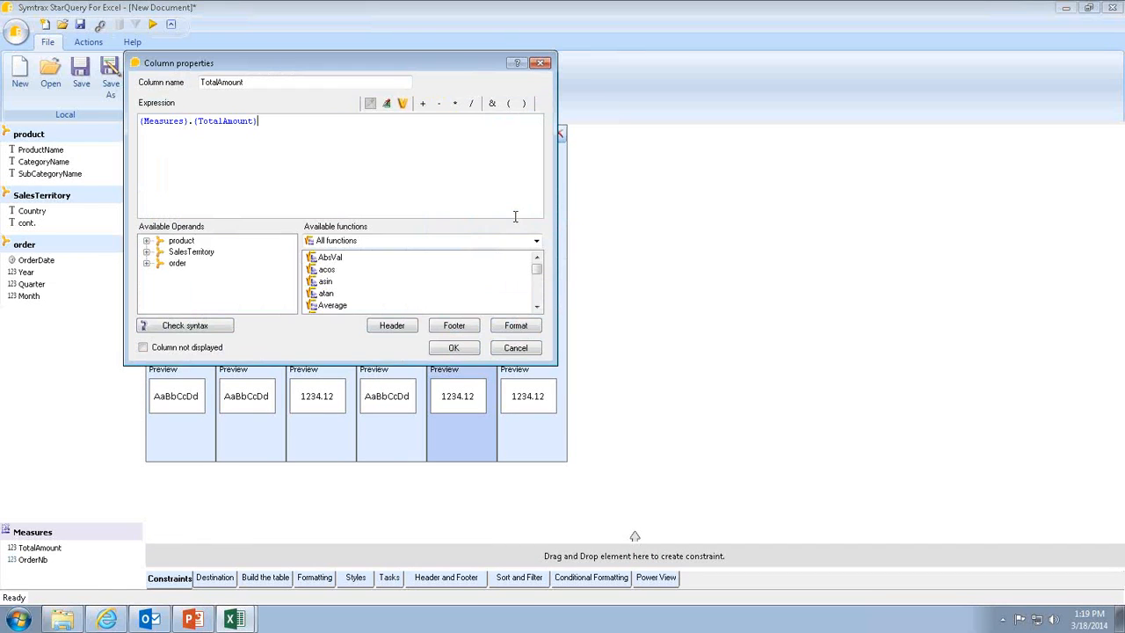
{"action": "left_click", "coordinate": [516, 327]}
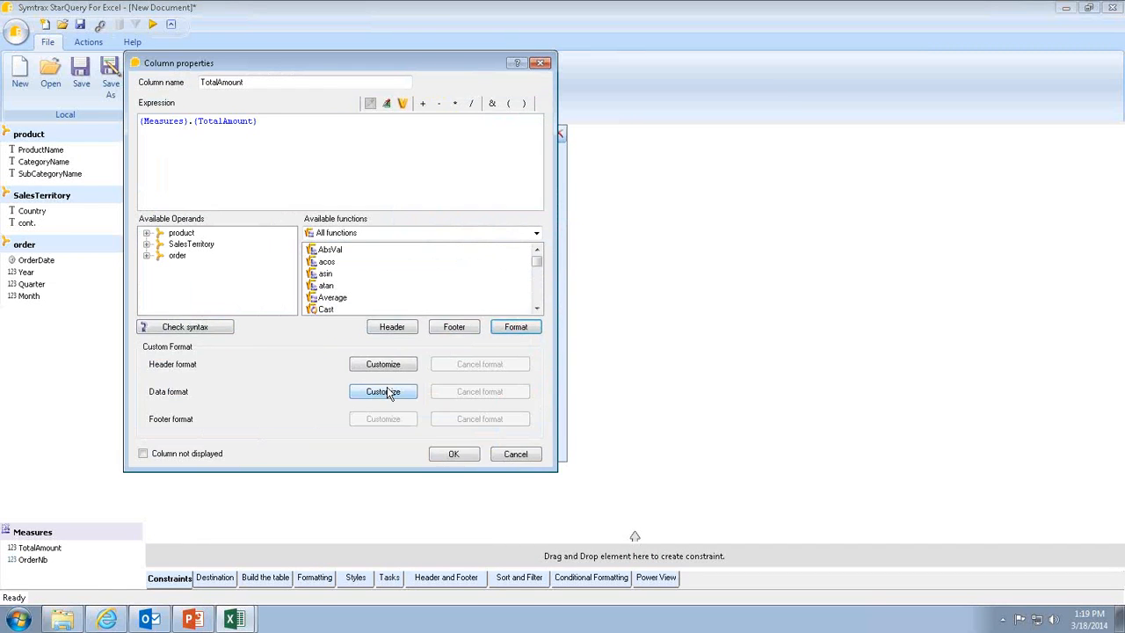
{"action": "left_click", "coordinate": [387, 391]}
{"action": "left_click", "coordinate": [211, 198]}
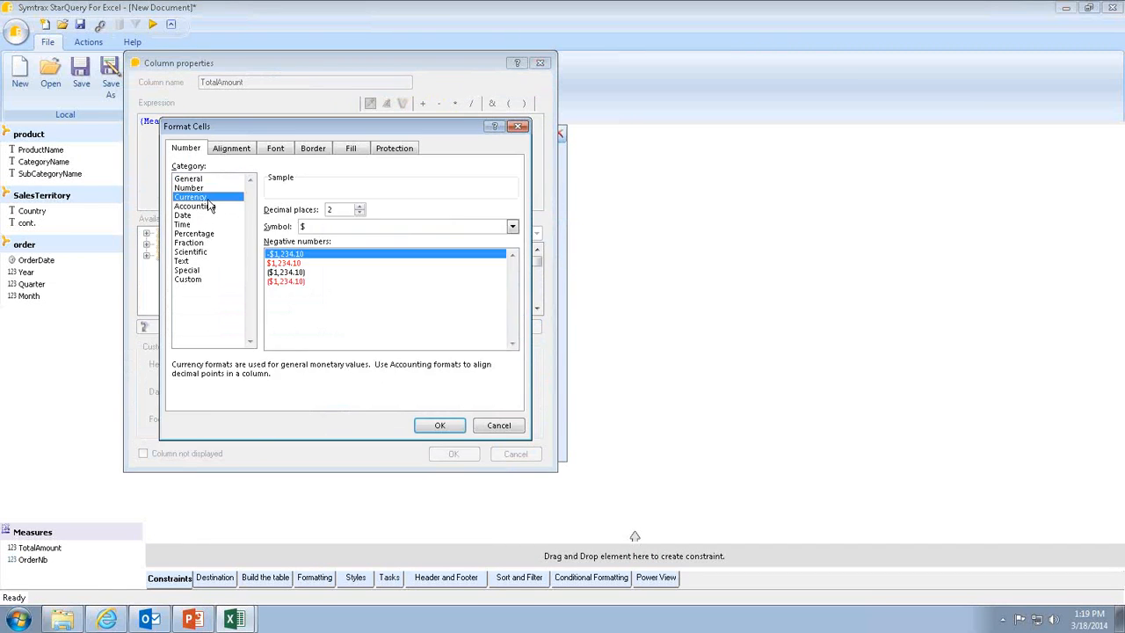
{"action": "left_click", "coordinate": [441, 425]}
{"action": "left_click", "coordinate": [449, 453]}
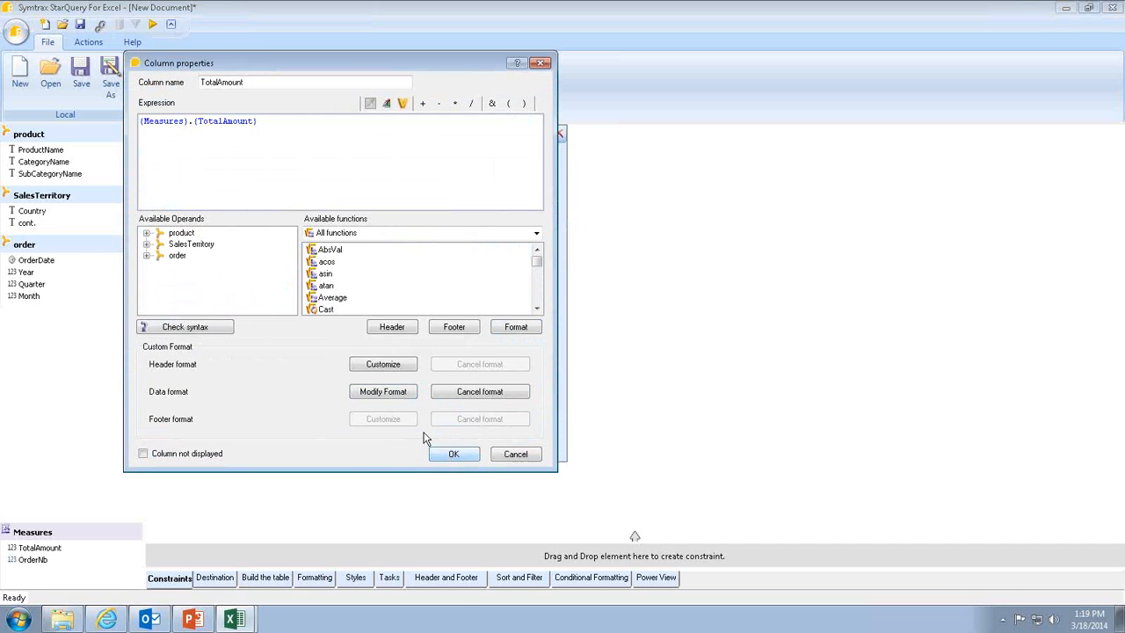
Sort the cont. column in ascending order as the second sort level and run the query as a table again
{"action": "left_click", "coordinate": [255, 250]}
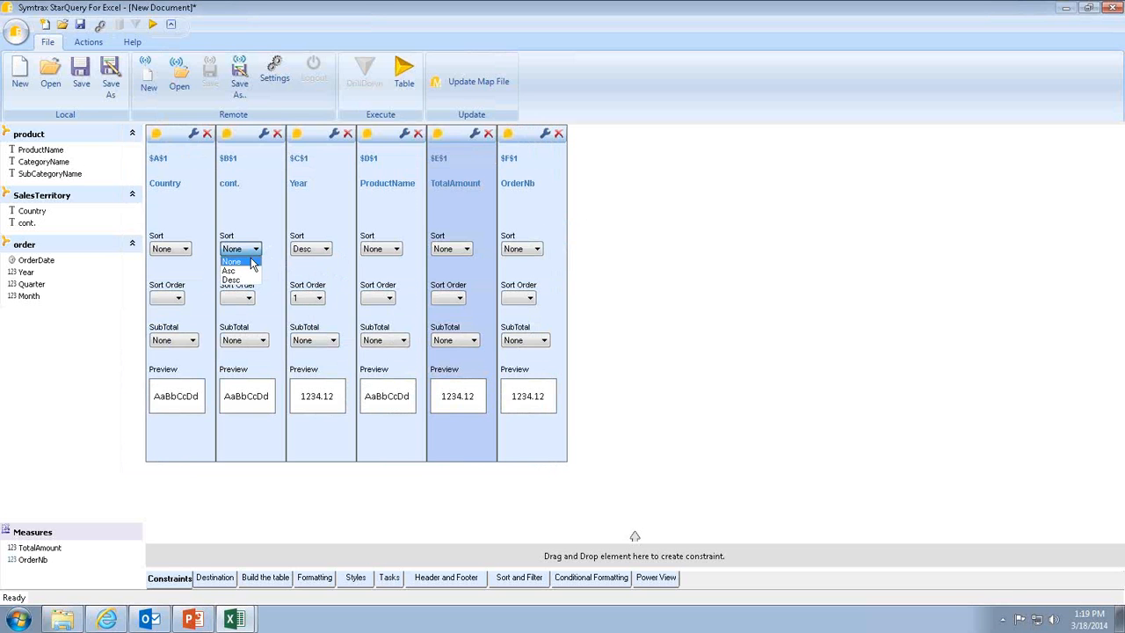
{"action": "left_click", "coordinate": [246, 271]}
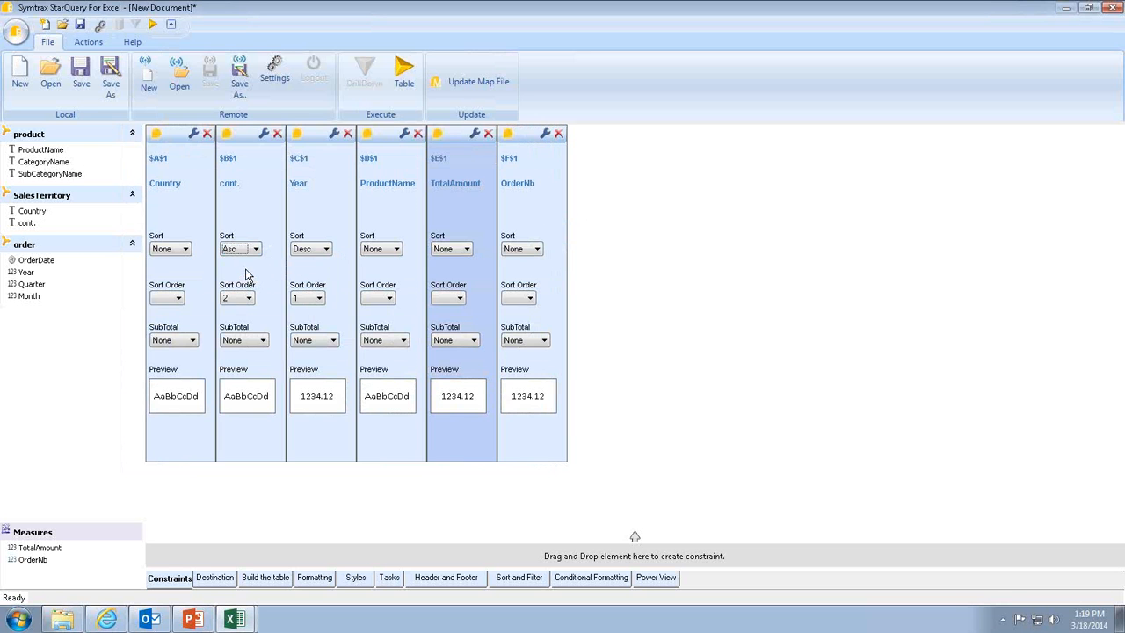
{"action": "left_click", "coordinate": [403, 87]}
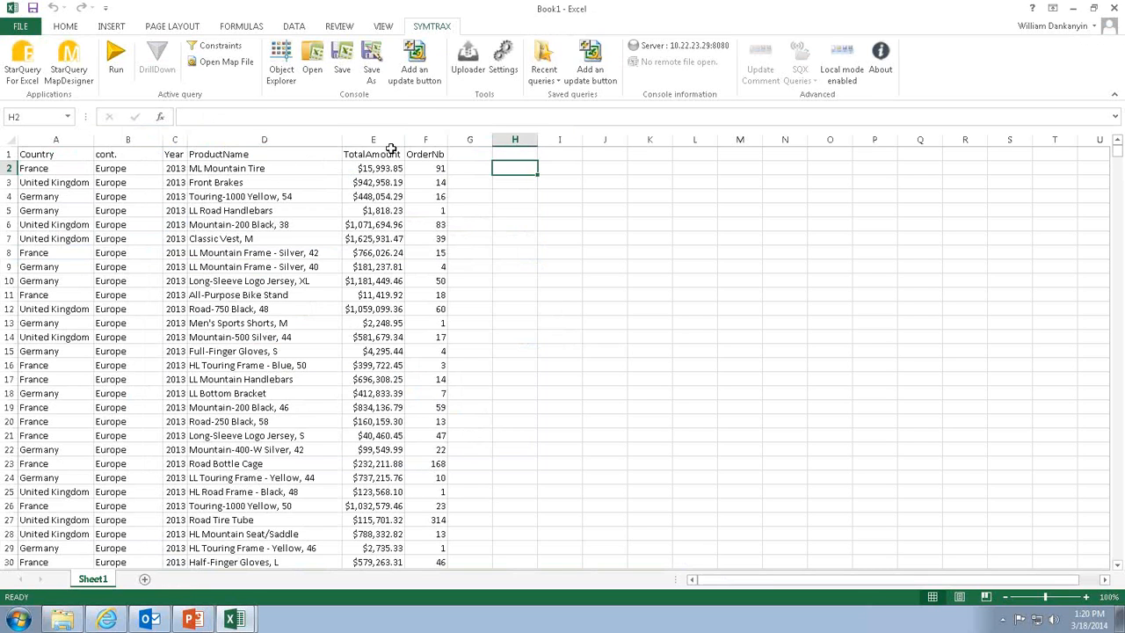
Reopen the query design and set its destination to cell $A$10 on a sheet named Data
{"action": "left_click", "coordinate": [26, 62]}
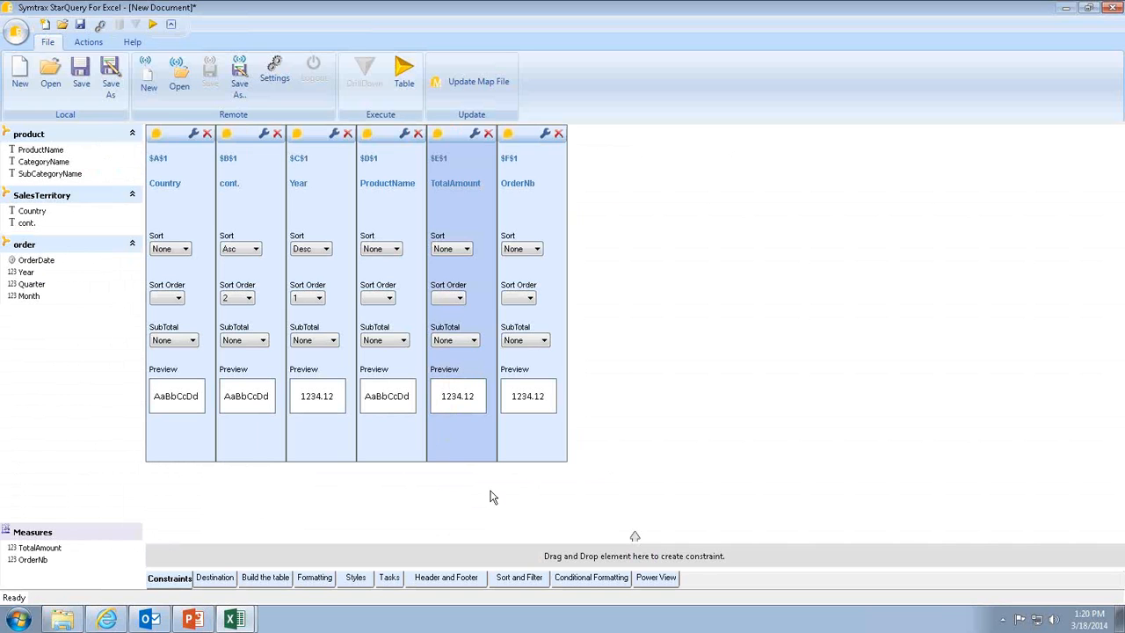
{"action": "left_click", "coordinate": [212, 580]}
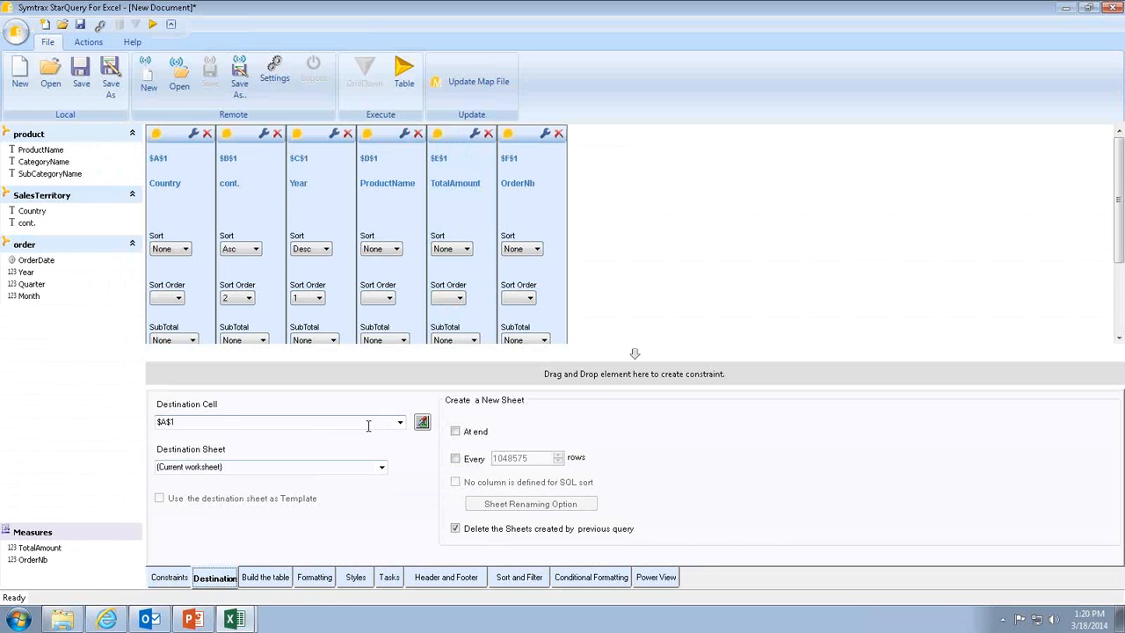
{"action": "left_click", "coordinate": [422, 422]}
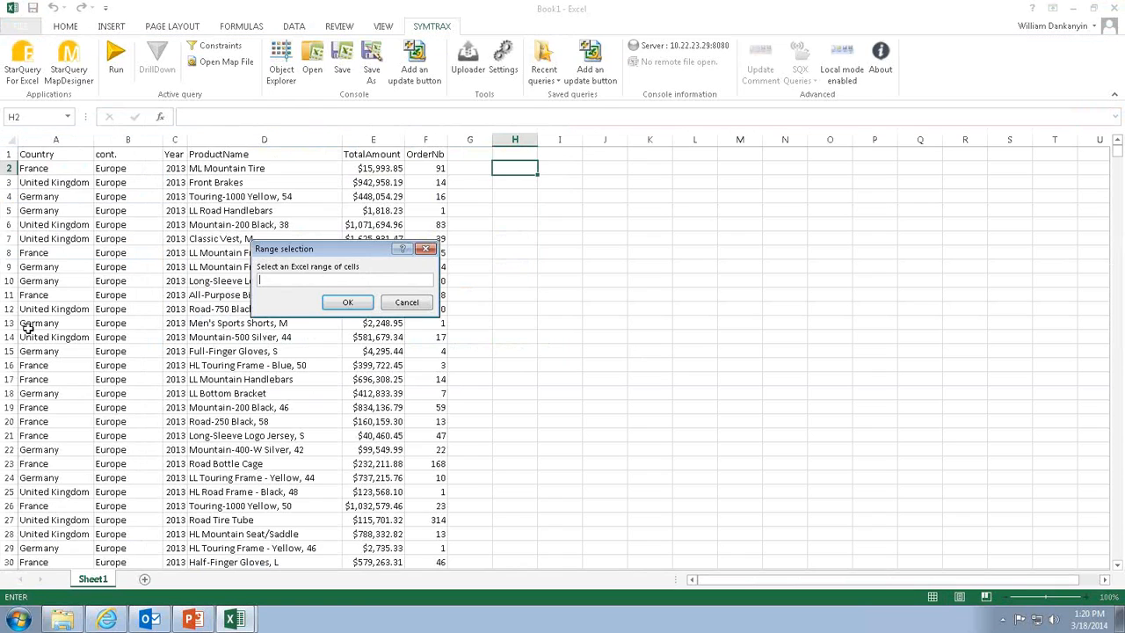
{"action": "left_click", "coordinate": [37, 281]}
{"action": "left_click", "coordinate": [347, 302]}
{"action": "left_click", "coordinate": [191, 468]}
{"action": "type", "text": "Data"}
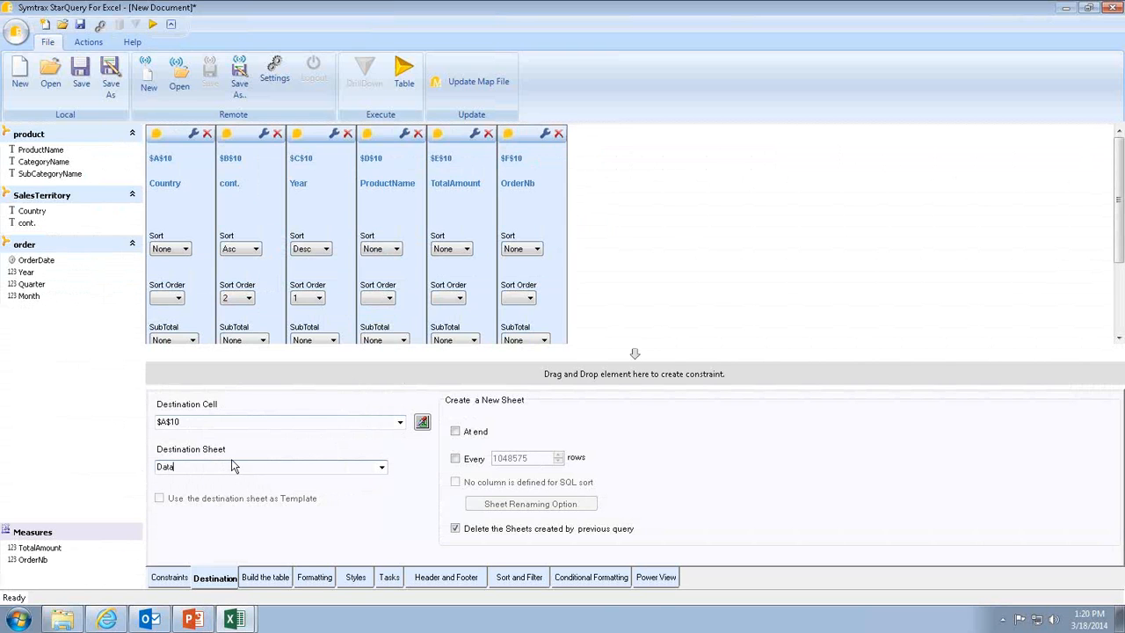
Start a new line formatting rule in the query's conditional formatting
{"action": "left_click", "coordinate": [589, 581]}
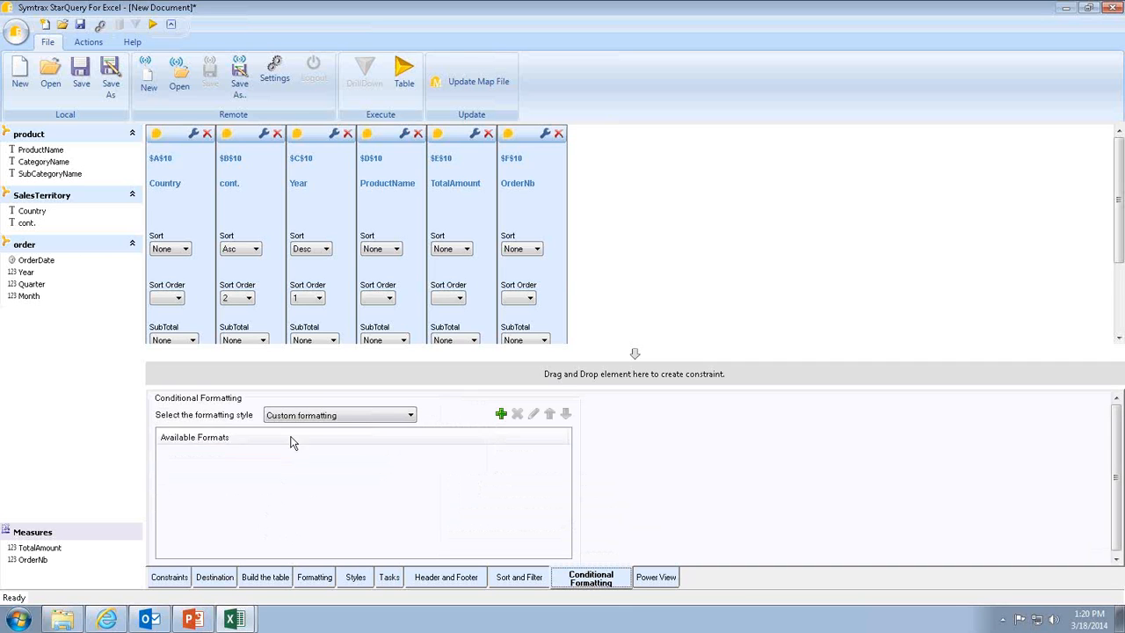
{"action": "left_click", "coordinate": [312, 414]}
{"action": "left_click", "coordinate": [315, 450]}
{"action": "left_click", "coordinate": [501, 413]}
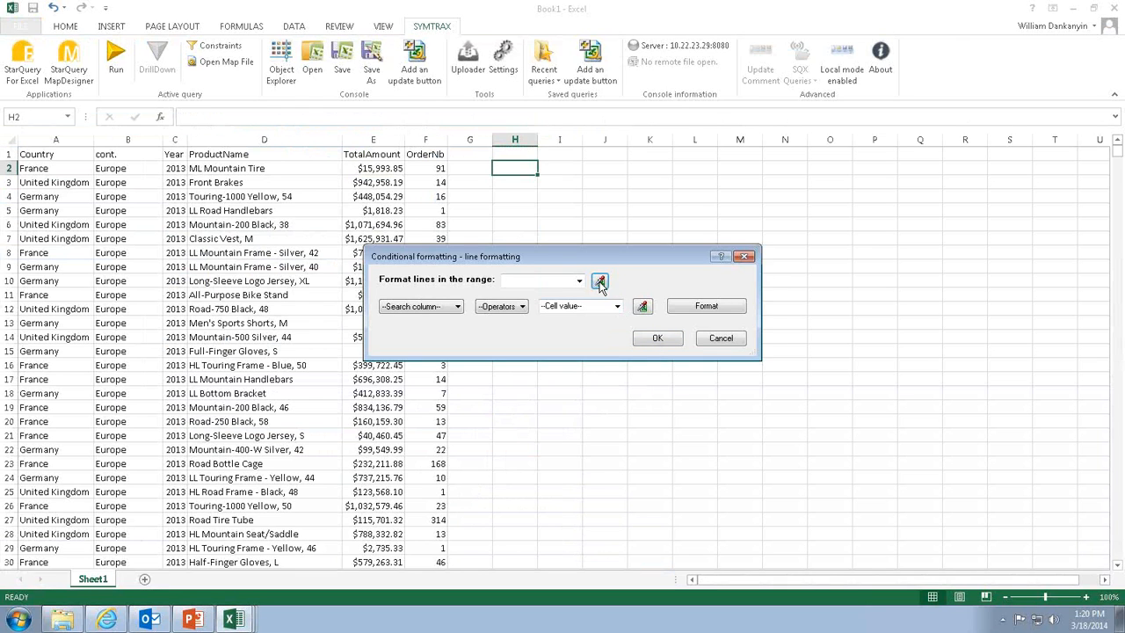
Define the rule to format the Select1.TotalAmount range where Select1.TotalAmount is > 30000000
{"action": "left_click", "coordinate": [599, 281]}
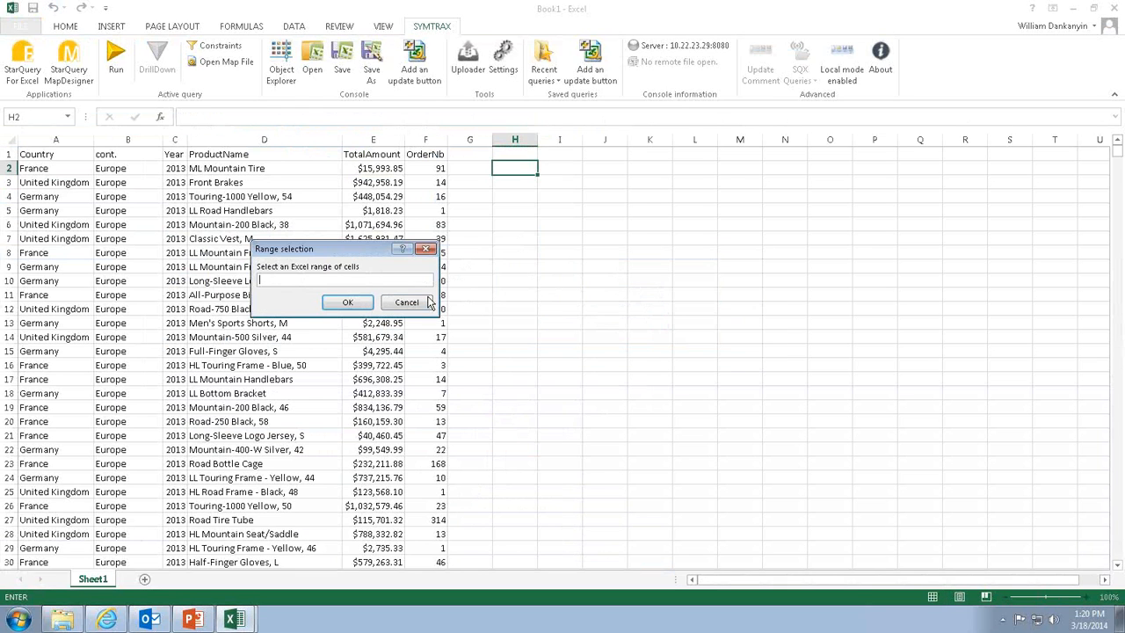
{"action": "left_click", "coordinate": [408, 303]}
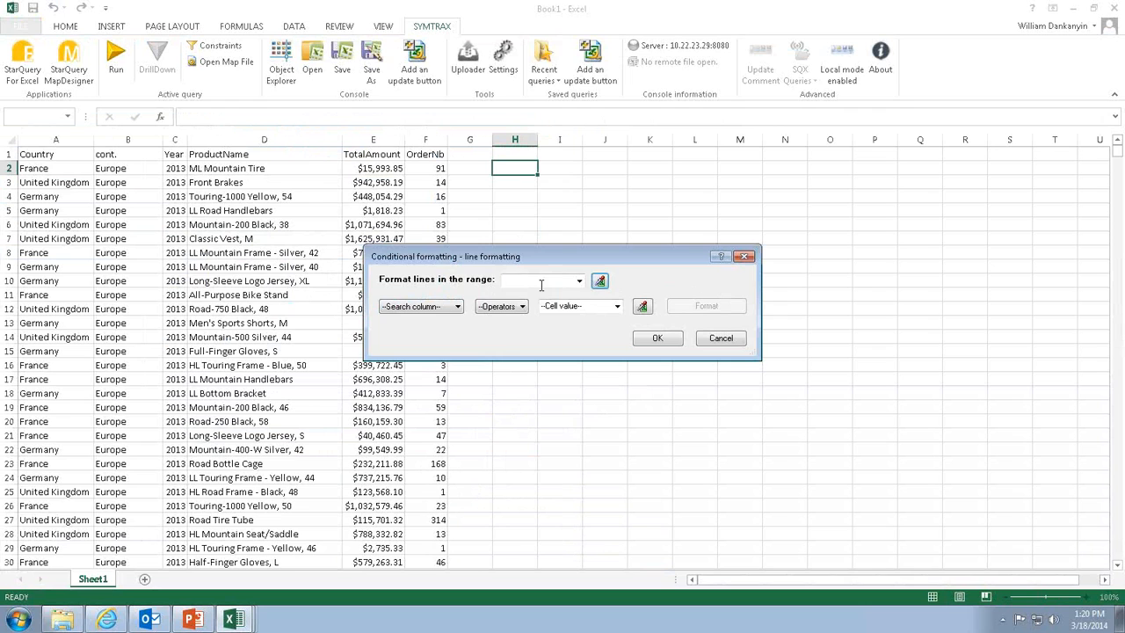
{"action": "left_click", "coordinate": [579, 282]}
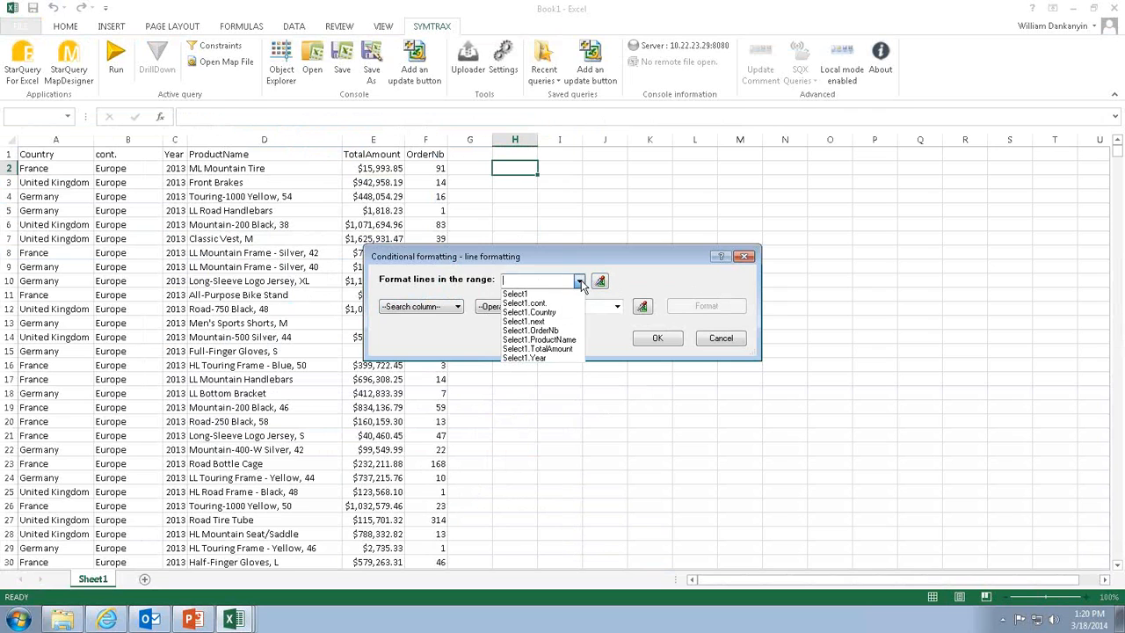
{"action": "left_click", "coordinate": [570, 348]}
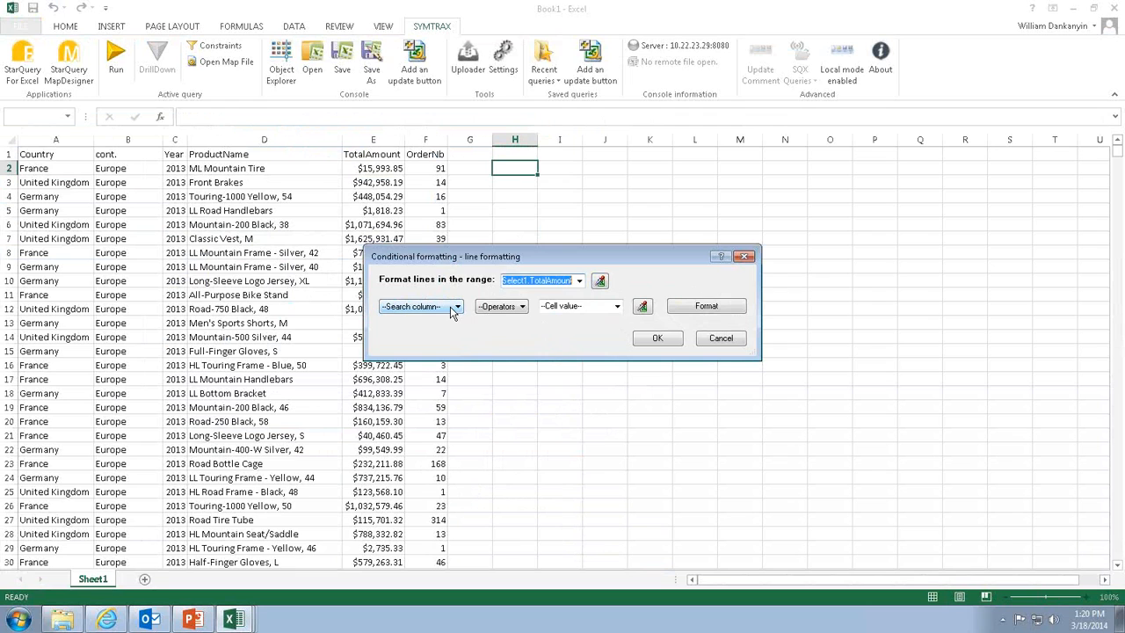
{"action": "left_click", "coordinate": [451, 310]}
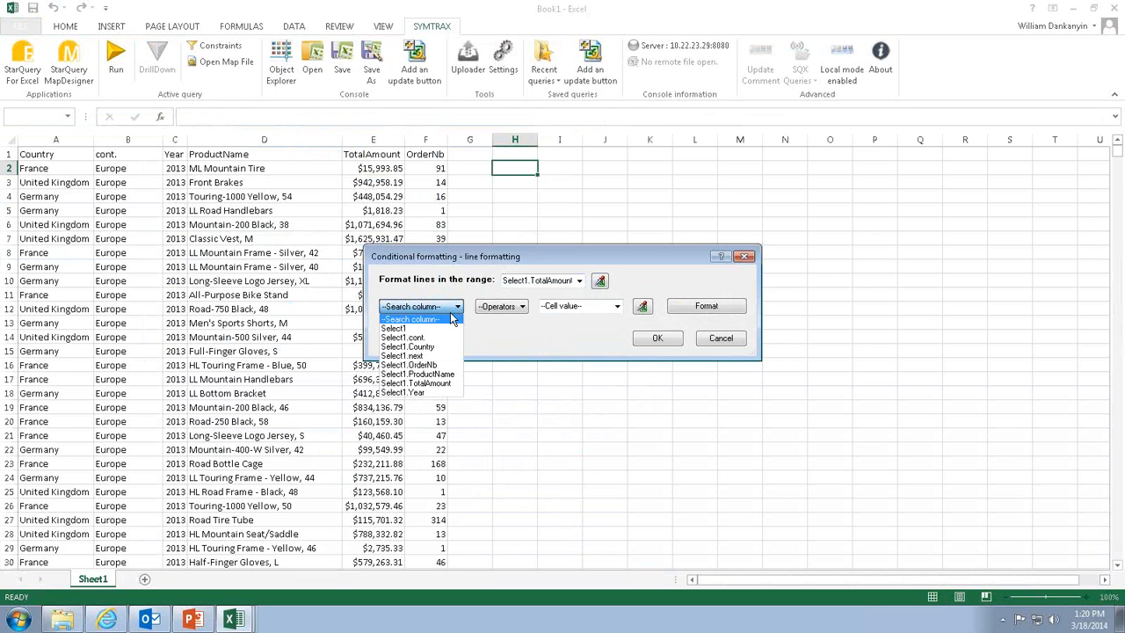
{"action": "left_click", "coordinate": [449, 384]}
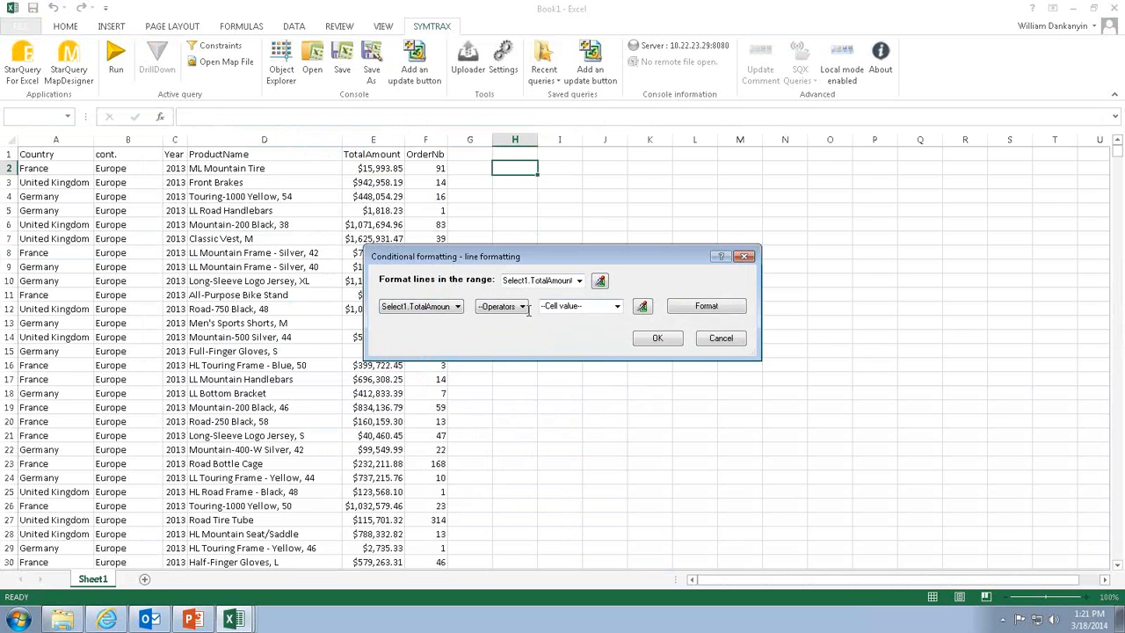
{"action": "left_click", "coordinate": [523, 308]}
{"action": "left_click", "coordinate": [499, 348]}
{"action": "left_click", "coordinate": [567, 303]}
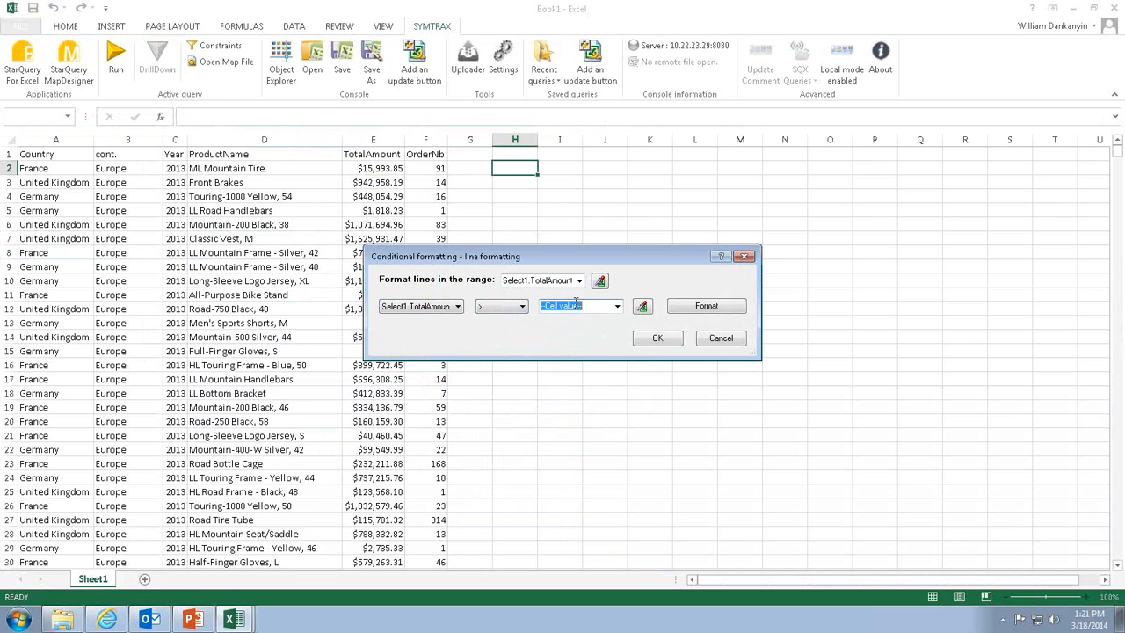
{"action": "type", "text": "3000000"}
Give the line formatting rule a green background fill and save the rule
{"action": "left_click", "coordinate": [707, 306]}
{"action": "left_click", "coordinate": [351, 149]}
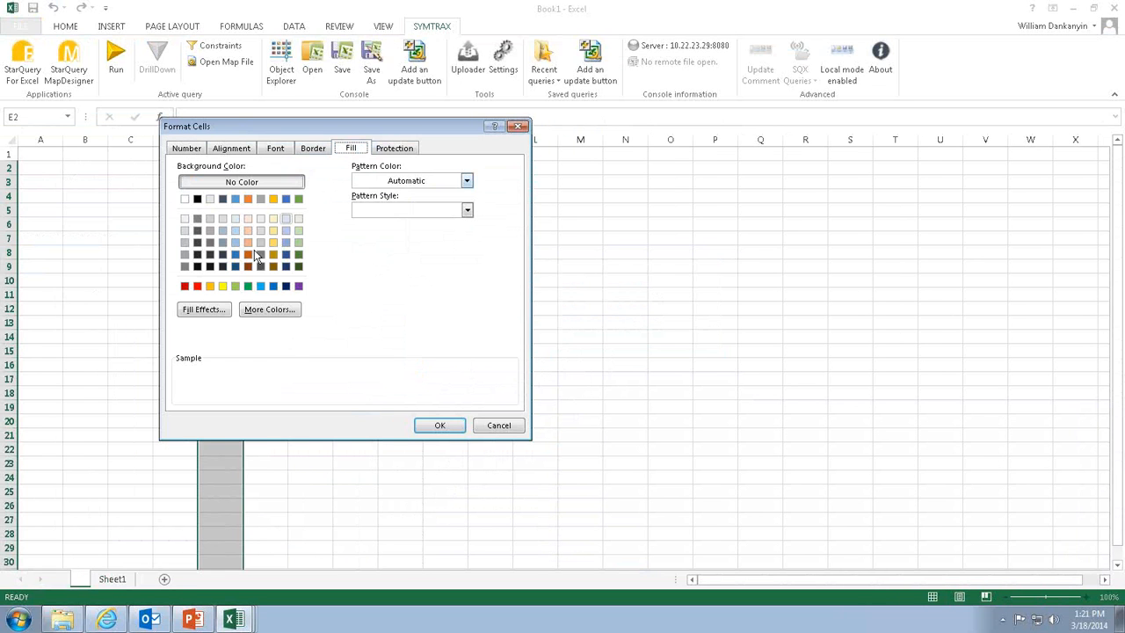
{"action": "left_click", "coordinate": [248, 285]}
{"action": "left_click", "coordinate": [441, 426]}
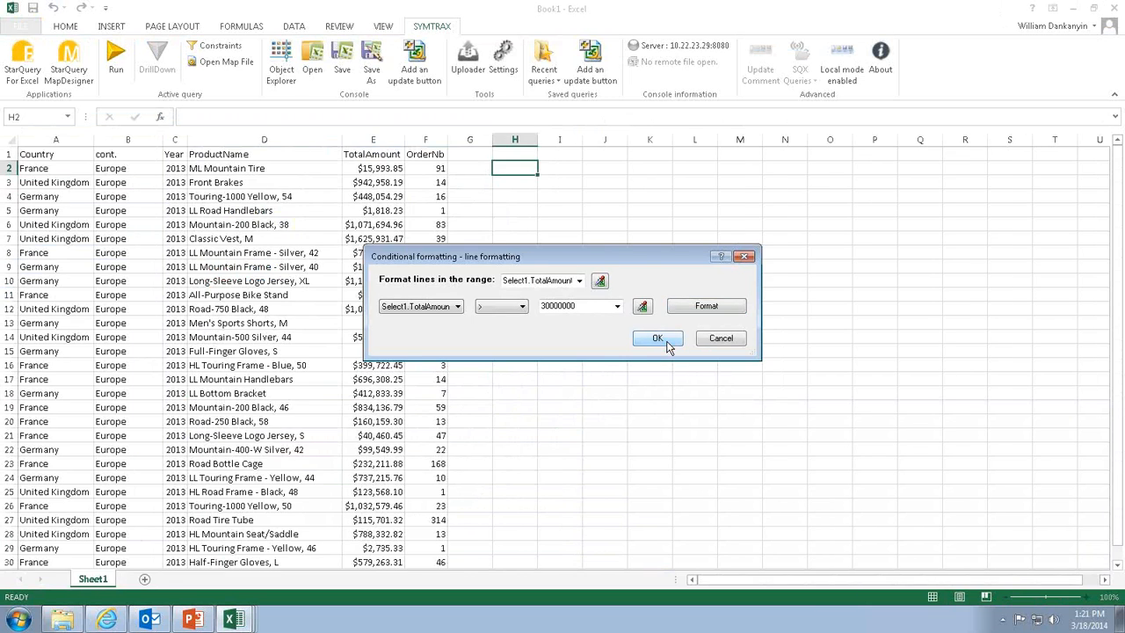
{"action": "left_click", "coordinate": [668, 343]}
Run the query as a table and look through the TotalAmount values on the Data sheet
{"action": "left_click", "coordinate": [403, 85]}
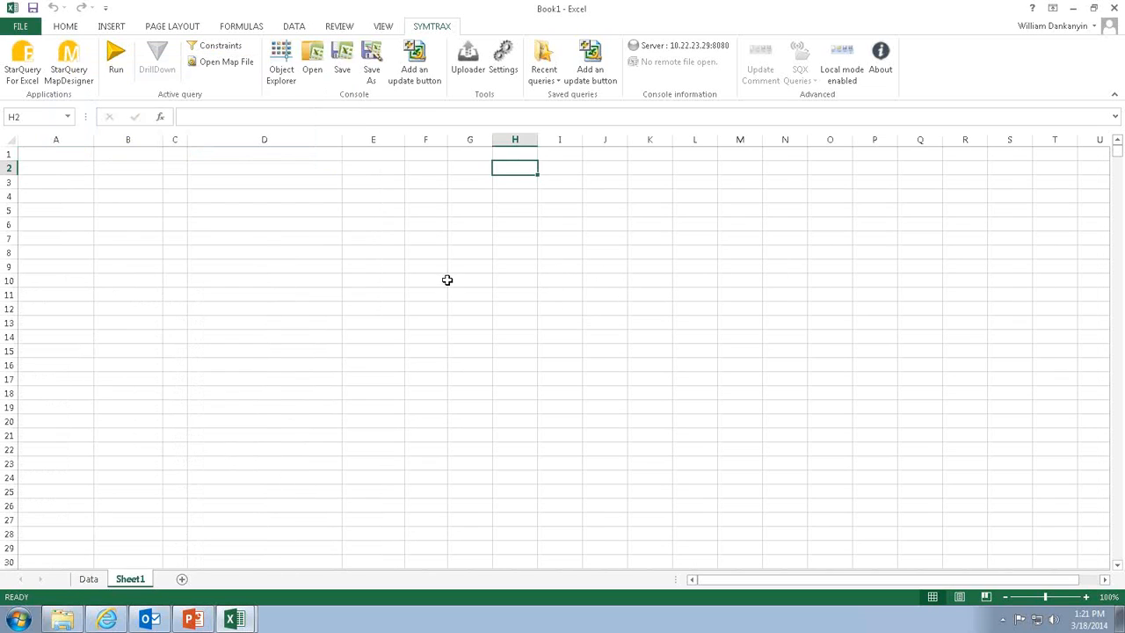
{"action": "left_click", "coordinate": [89, 578]}
{"action": "scroll", "coordinate": [518, 271], "scroll_direction": "down", "scroll_amount": 6}
{"action": "scroll", "coordinate": [518, 271], "scroll_direction": "down", "scroll_amount": 20}
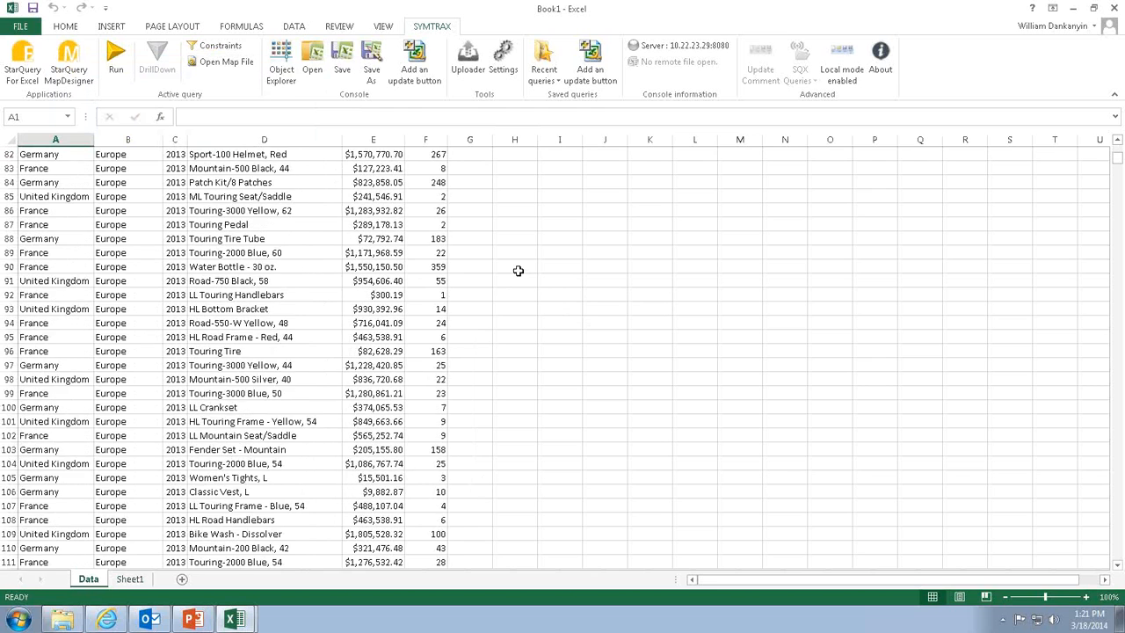
{"action": "scroll", "coordinate": [518, 270], "scroll_direction": "down", "scroll_amount": 14}
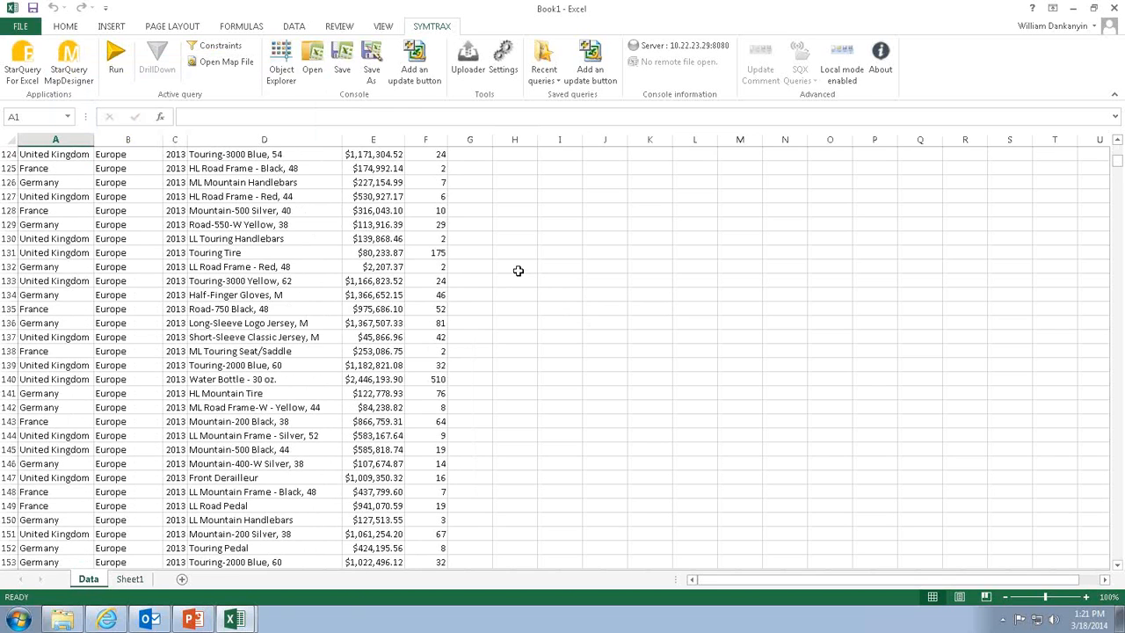
{"action": "scroll", "coordinate": [519, 271], "scroll_direction": "up", "scroll_amount": 20}
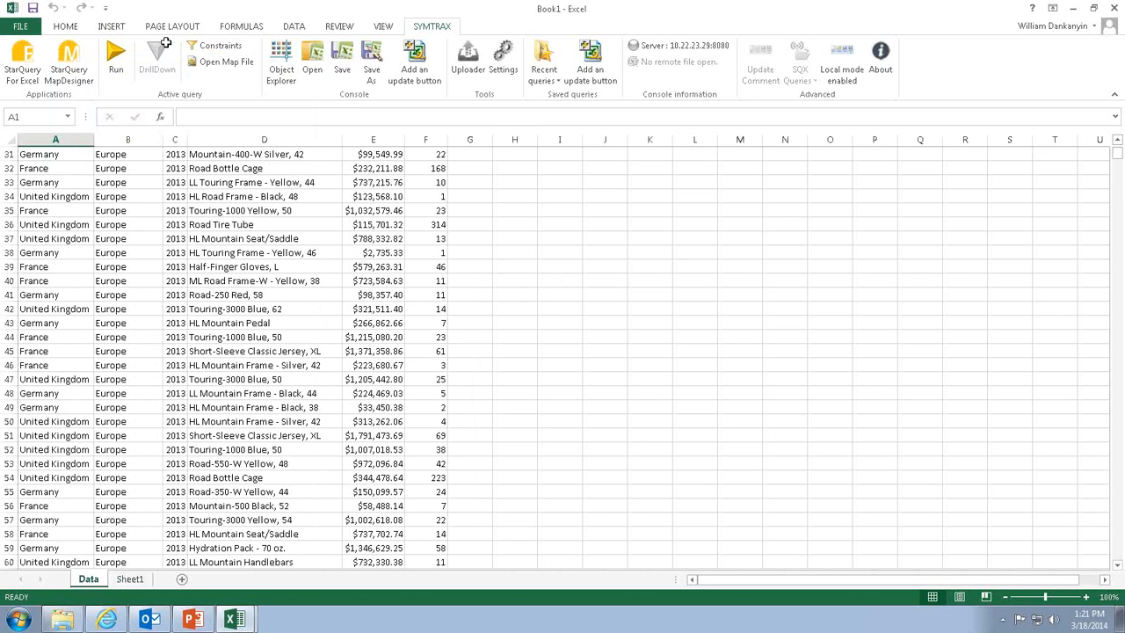
Reopen the query design and set the TotalAmount line formatting rule's threshold to 1000000
{"action": "left_click", "coordinate": [24, 71]}
{"action": "left_click", "coordinate": [422, 454]}
{"action": "double_click", "coordinate": [421, 454]}
{"action": "double_click", "coordinate": [548, 306]}
{"action": "key", "text": "Left"}
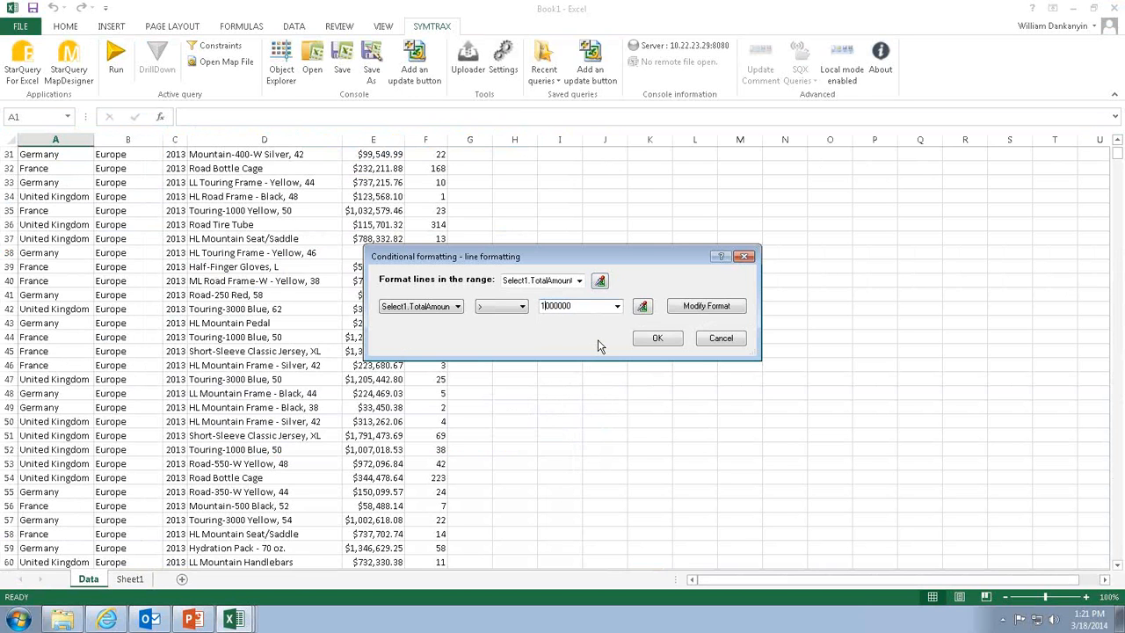
{"action": "left_click", "coordinate": [659, 338]}
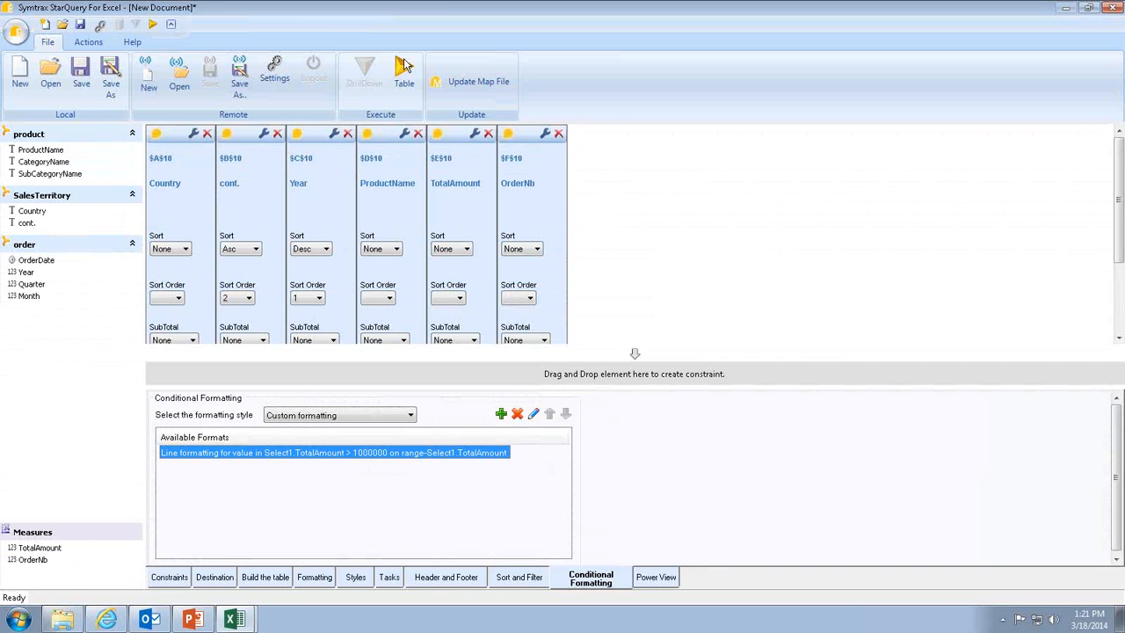
Run the query as a table again and review the TotalAmount formatting down the Data sheet
{"action": "left_click", "coordinate": [404, 75]}
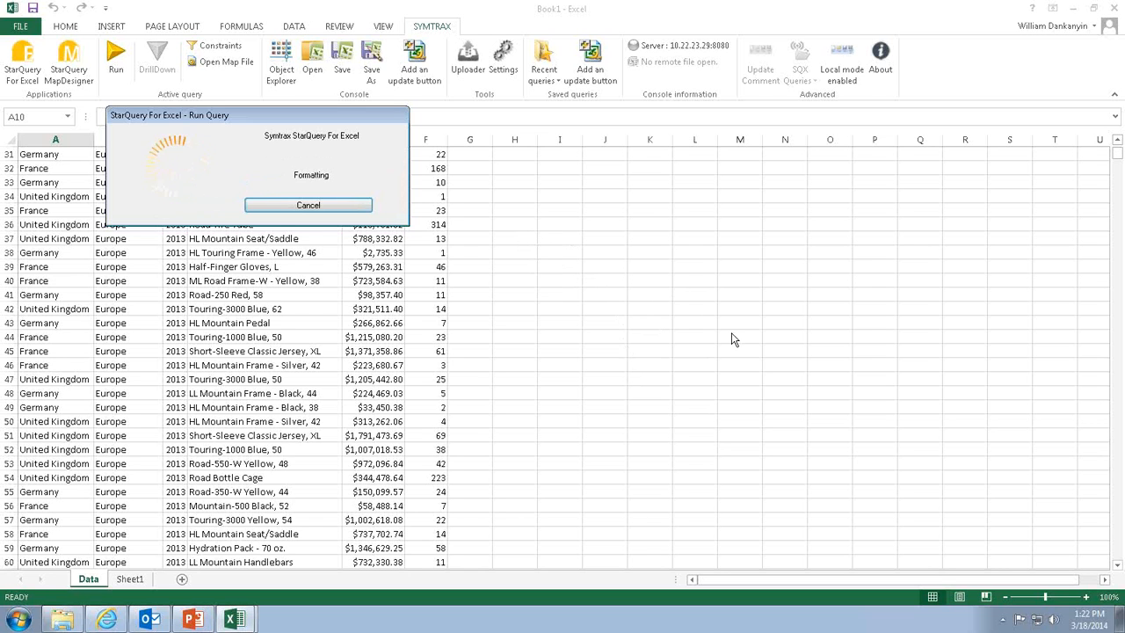
{"action": "scroll", "coordinate": [621, 329], "scroll_direction": "down", "scroll_amount": 2}
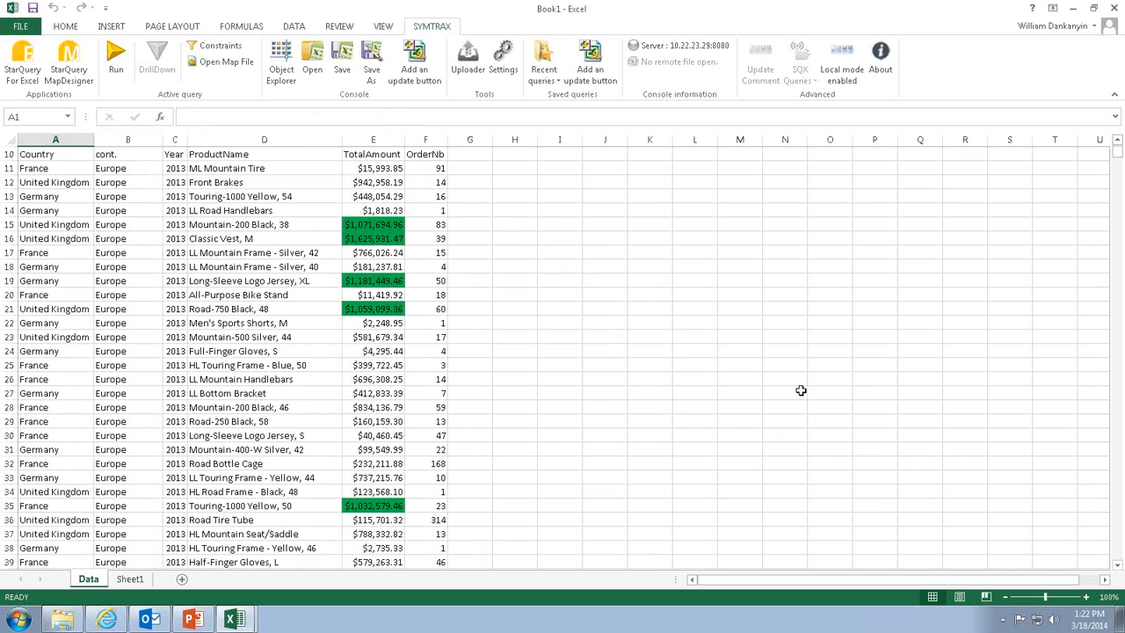
{"action": "scroll", "coordinate": [944, 306], "scroll_direction": "down", "scroll_amount": 20}
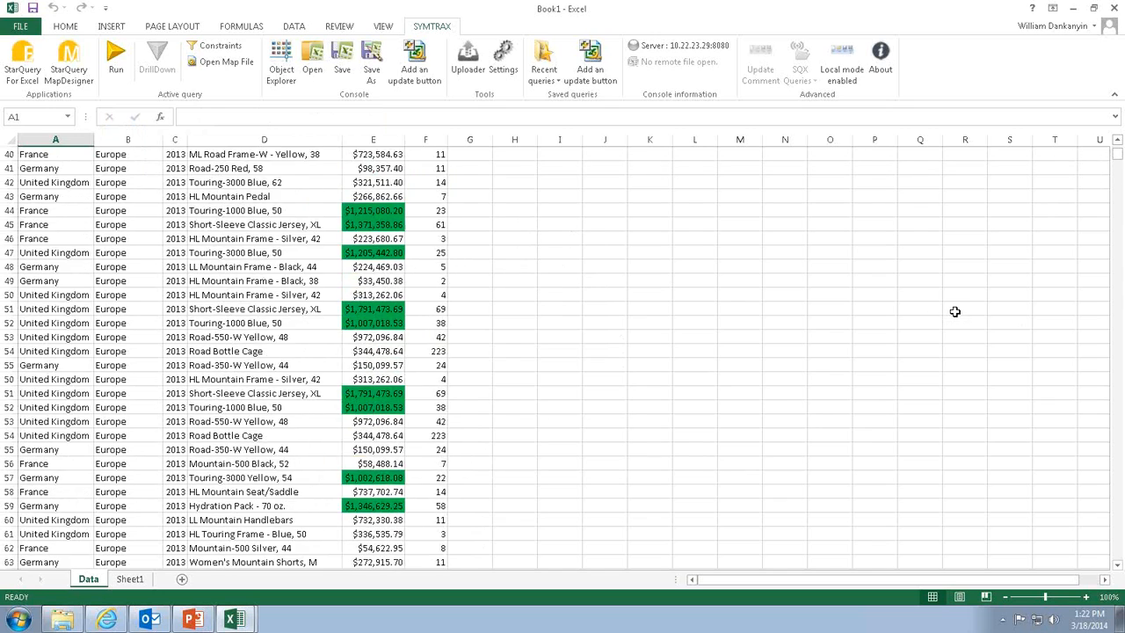
{"action": "scroll", "coordinate": [958, 311], "scroll_direction": "down", "scroll_amount": 16}
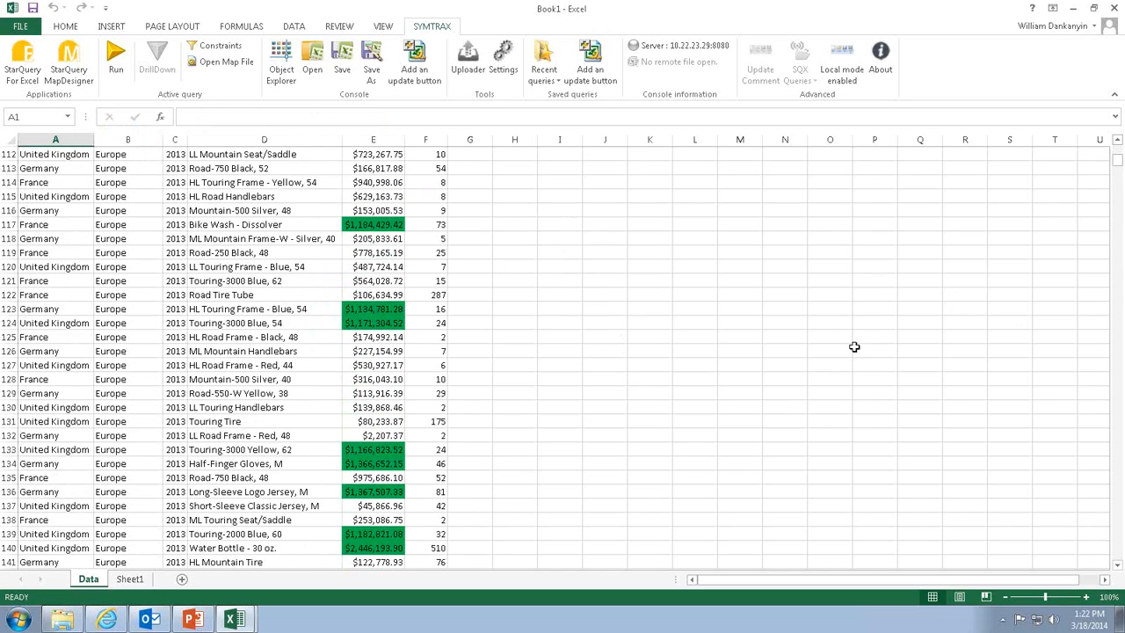
{"action": "scroll", "coordinate": [854, 346], "scroll_direction": "down", "scroll_amount": 20}
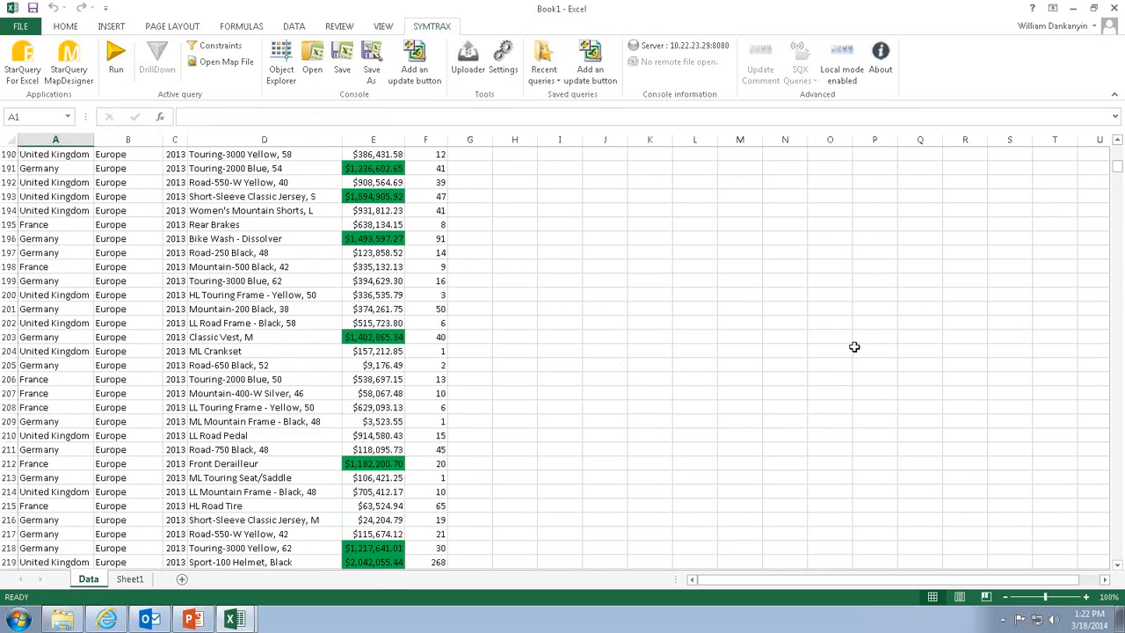
{"action": "left_click_drag", "start_coordinate": [1118, 200], "coordinate": [1109, 150]}
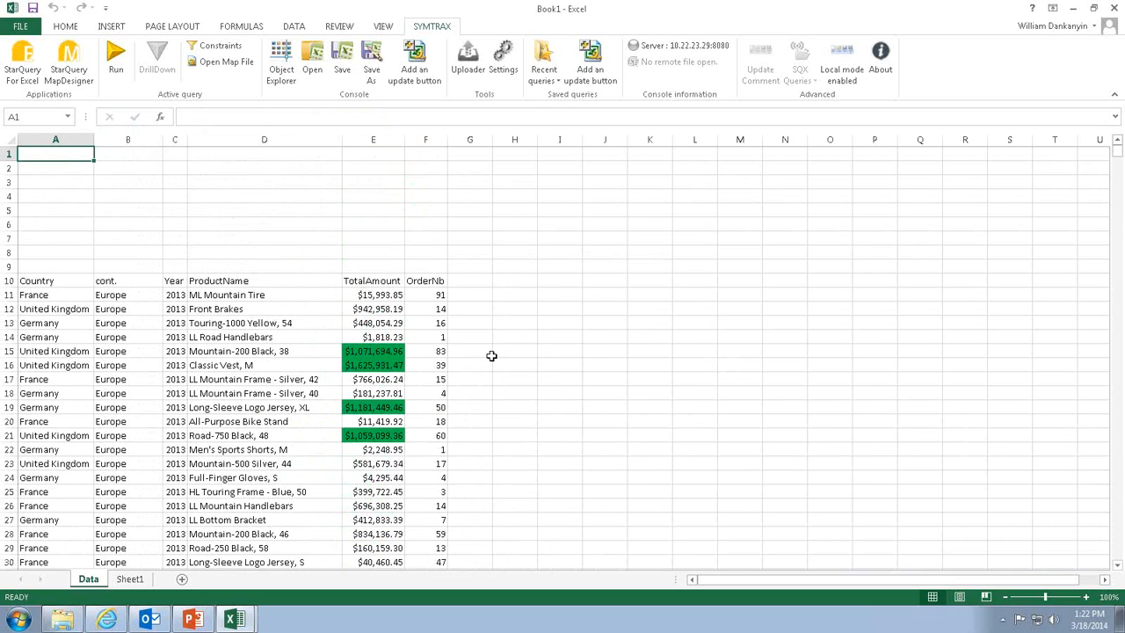
Add an Excel column to the query design that divides TotalAmount by OrderNb
{"action": "left_click", "coordinate": [24, 66]}
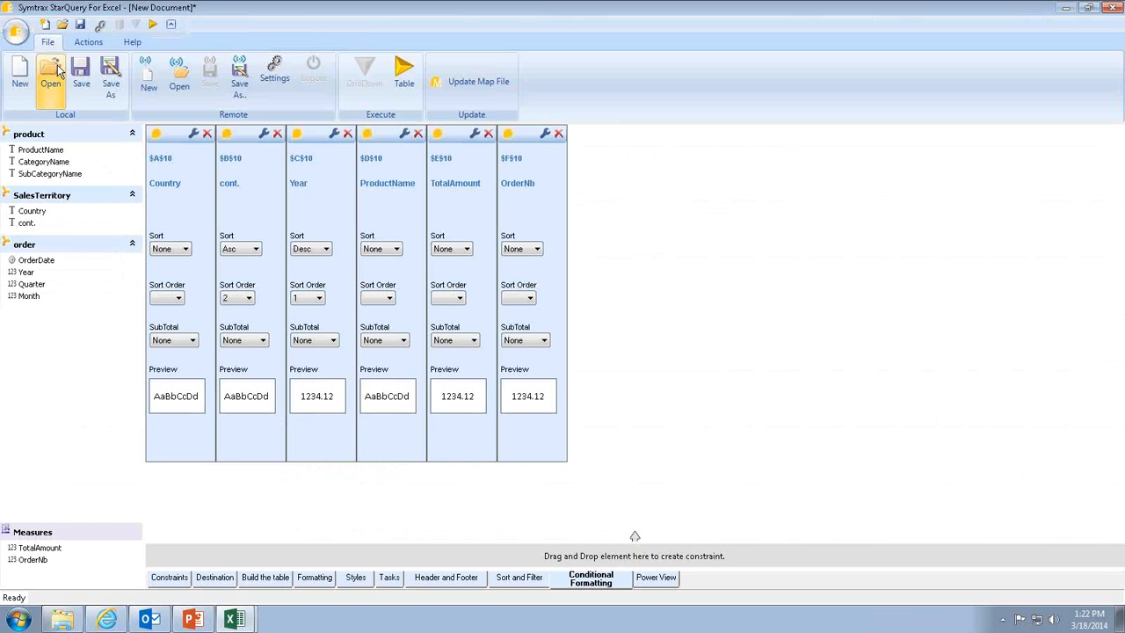
{"action": "left_click", "coordinate": [88, 41]}
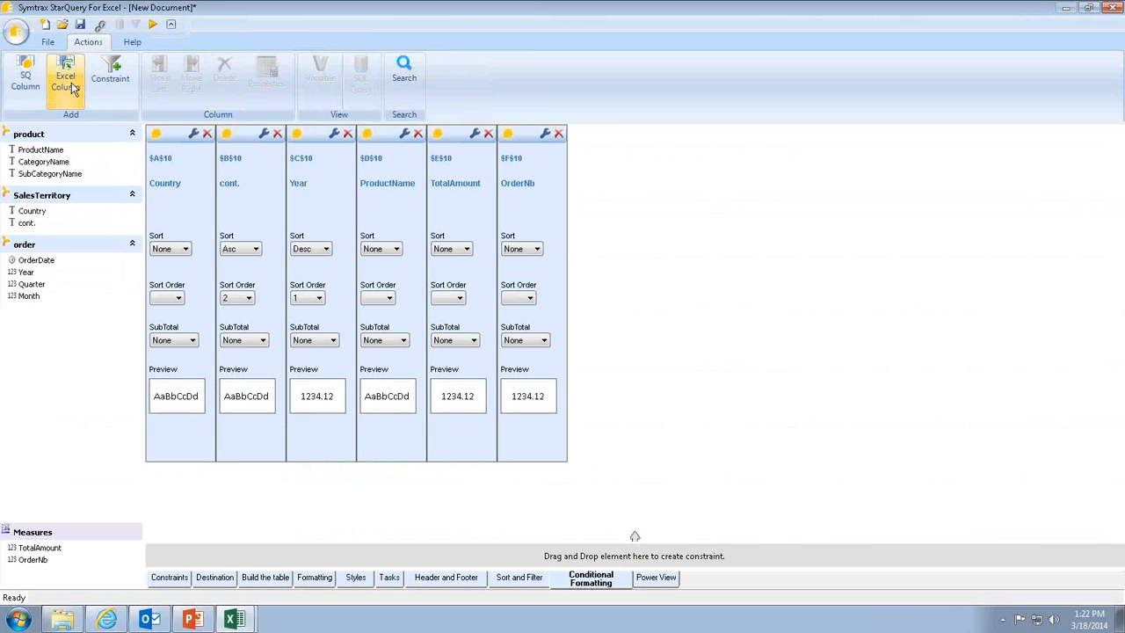
{"action": "left_click", "coordinate": [67, 80]}
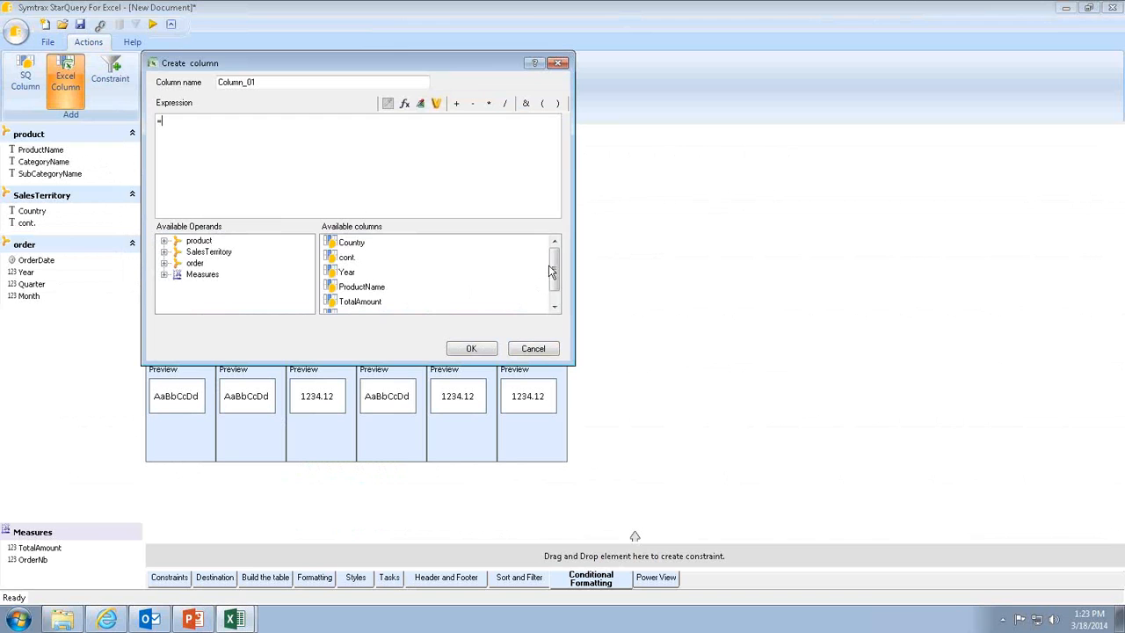
{"action": "scroll", "coordinate": [557, 279], "scroll_direction": "down", "scroll_amount": 1}
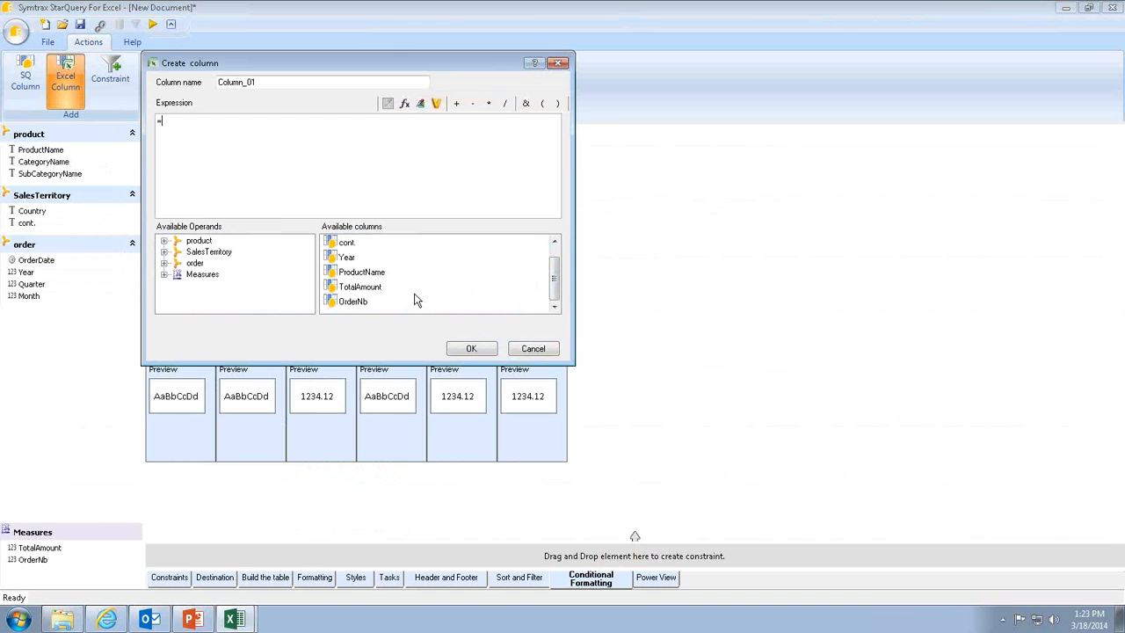
{"action": "double_click", "coordinate": [376, 290]}
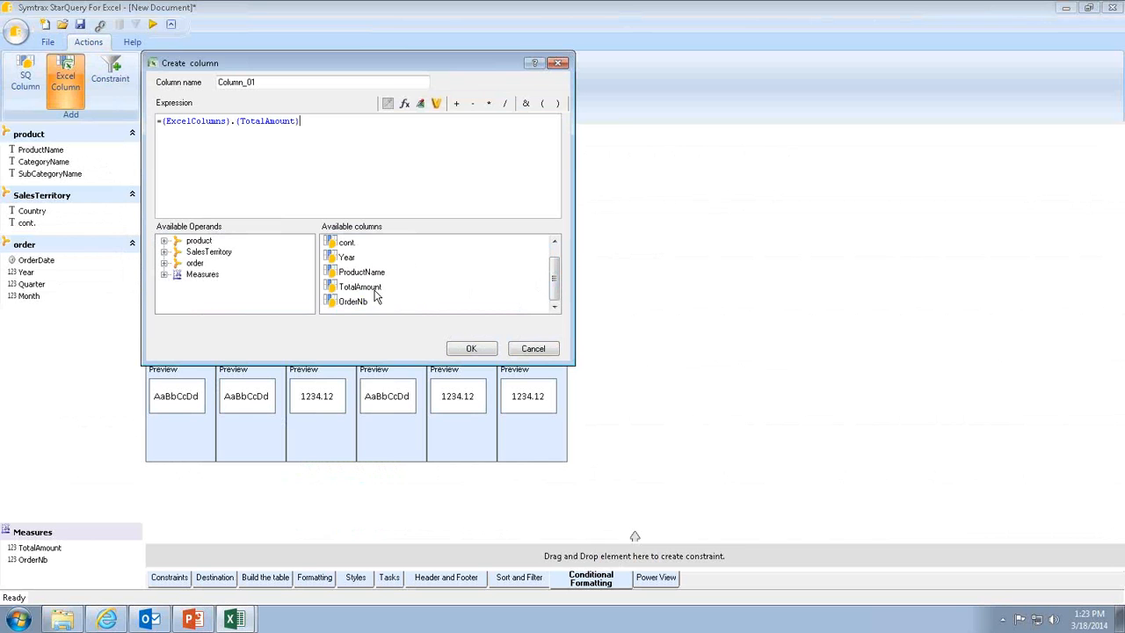
{"action": "double_click", "coordinate": [360, 302]}
{"action": "left_click", "coordinate": [472, 349]}
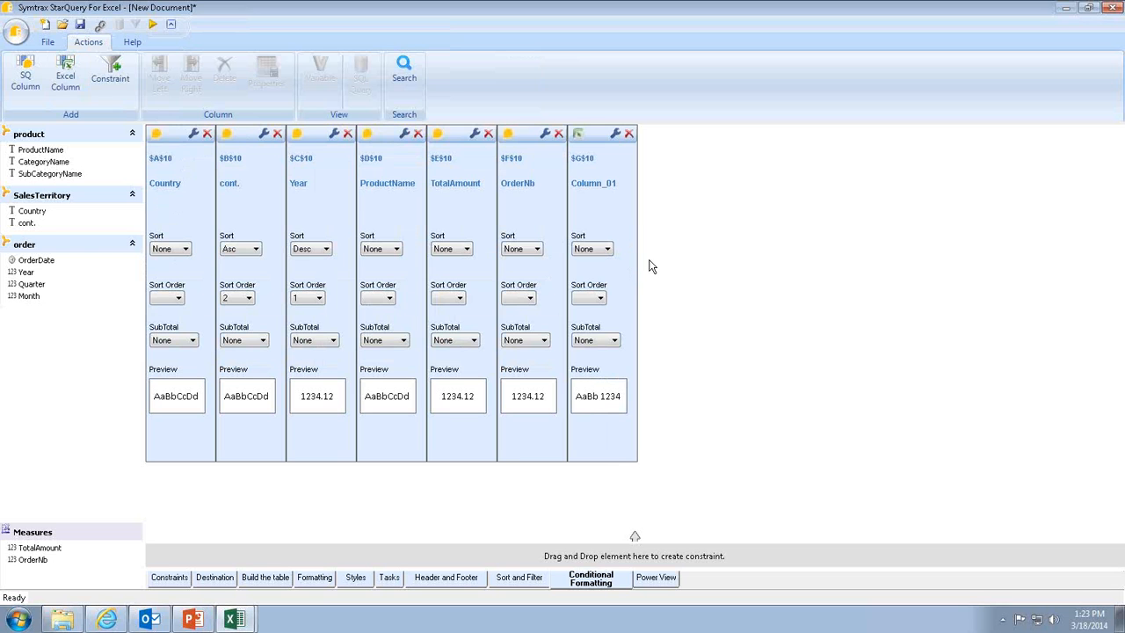
{"action": "left_click", "coordinate": [171, 577]}
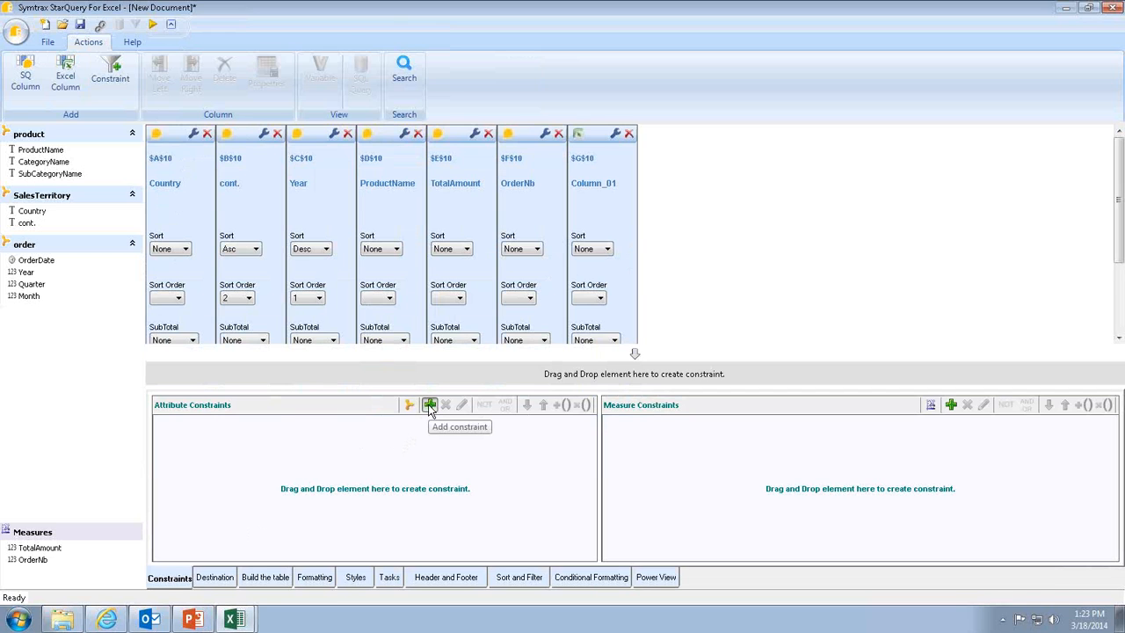
{"action": "left_click", "coordinate": [430, 406]}
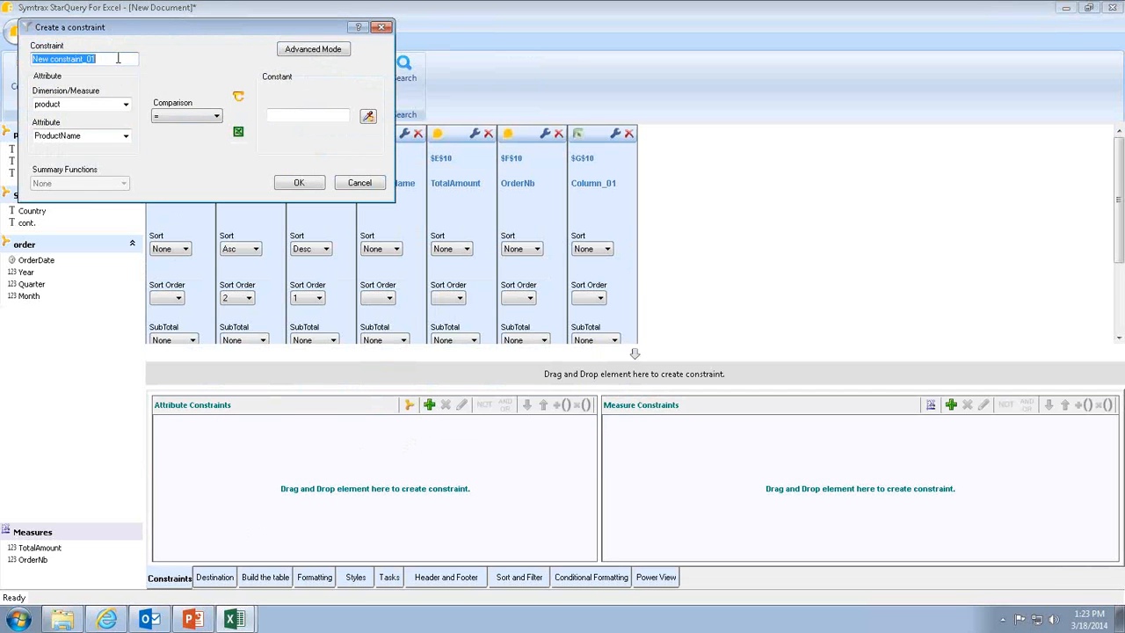
{"action": "type", "text": "Year"}
{"action": "left_click", "coordinate": [351, 183]}
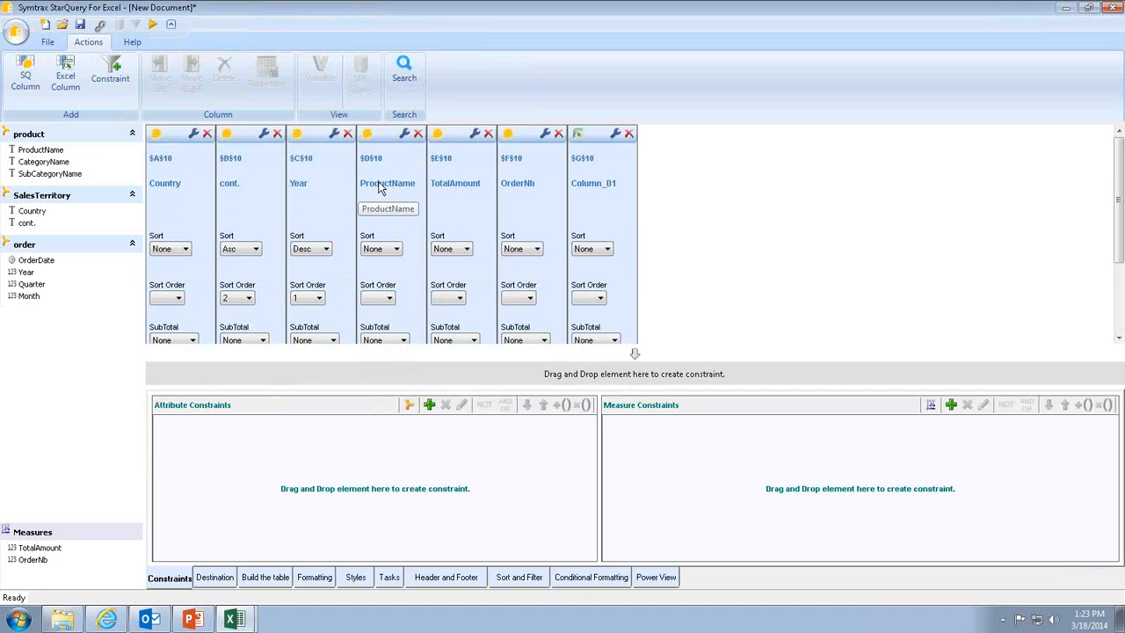
Run the query again and enter the label Year in cell B4 above the results table
{"action": "left_click", "coordinate": [150, 25]}
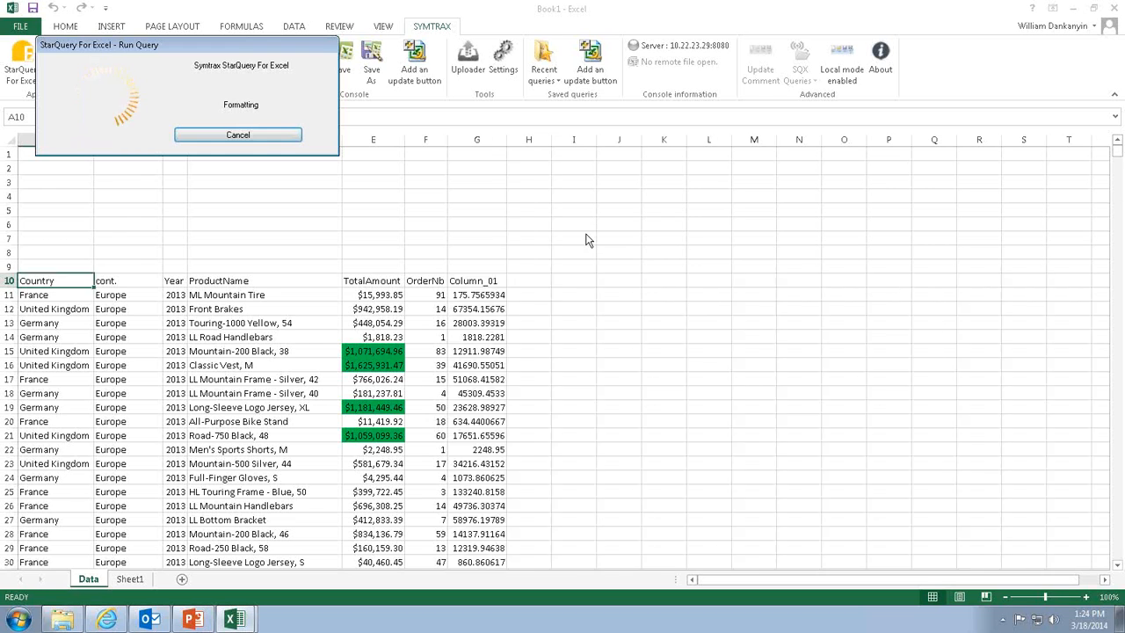
{"action": "left_click", "coordinate": [109, 196]}
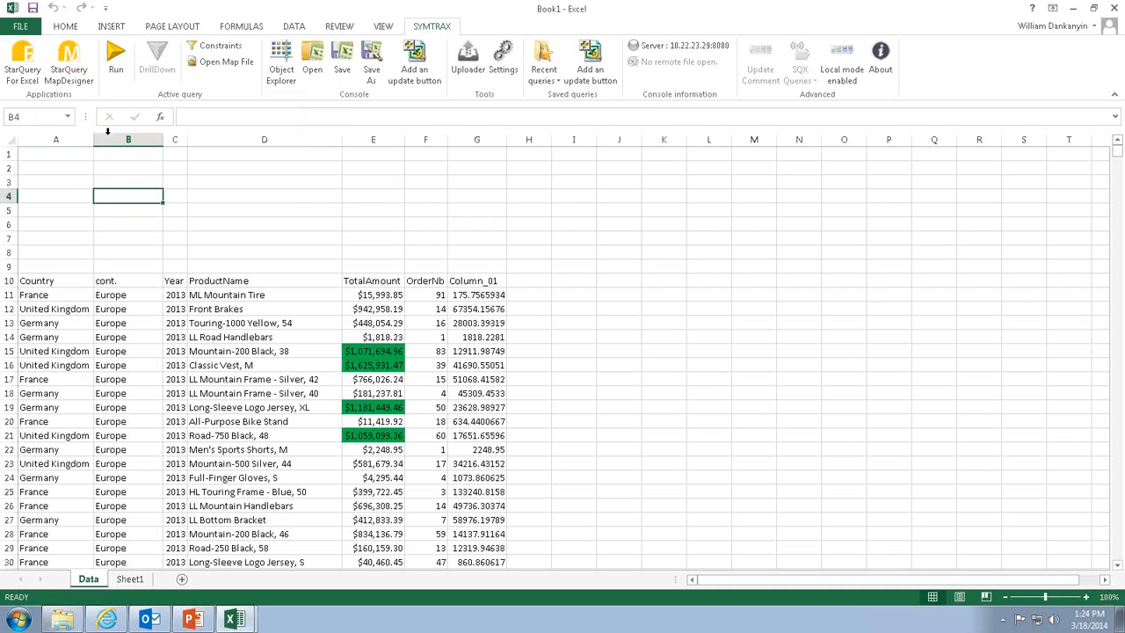
{"action": "left_click", "coordinate": [3, 120]}
{"action": "type", "text": "Y"}
{"action": "left_click", "coordinate": [207, 121]}
{"action": "type", "text": "Yea"}
{"action": "key", "text": "Return"}
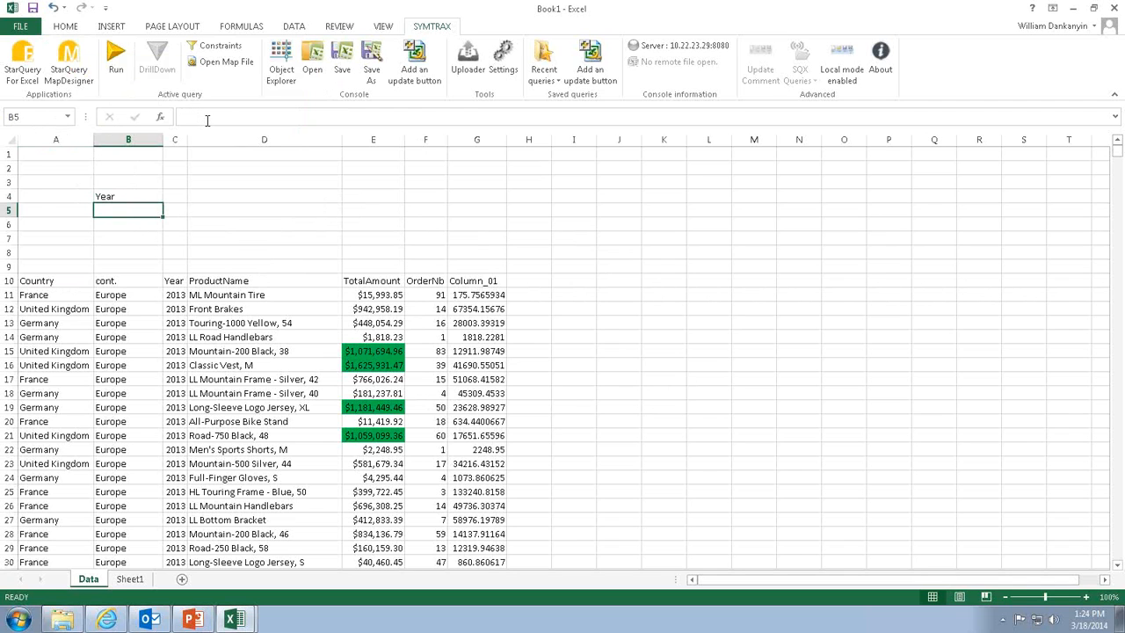
Start a custom attribute constraint named Year that compares the order dimension's Year attribute using the = operator
{"action": "left_click", "coordinate": [229, 49]}
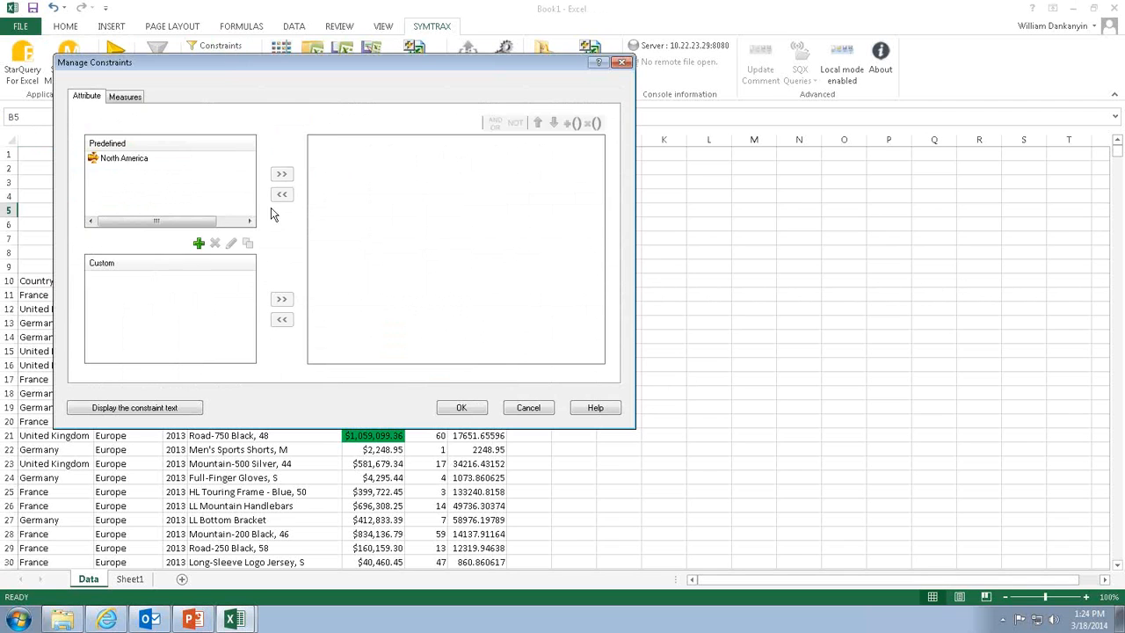
{"action": "left_click", "coordinate": [199, 245]}
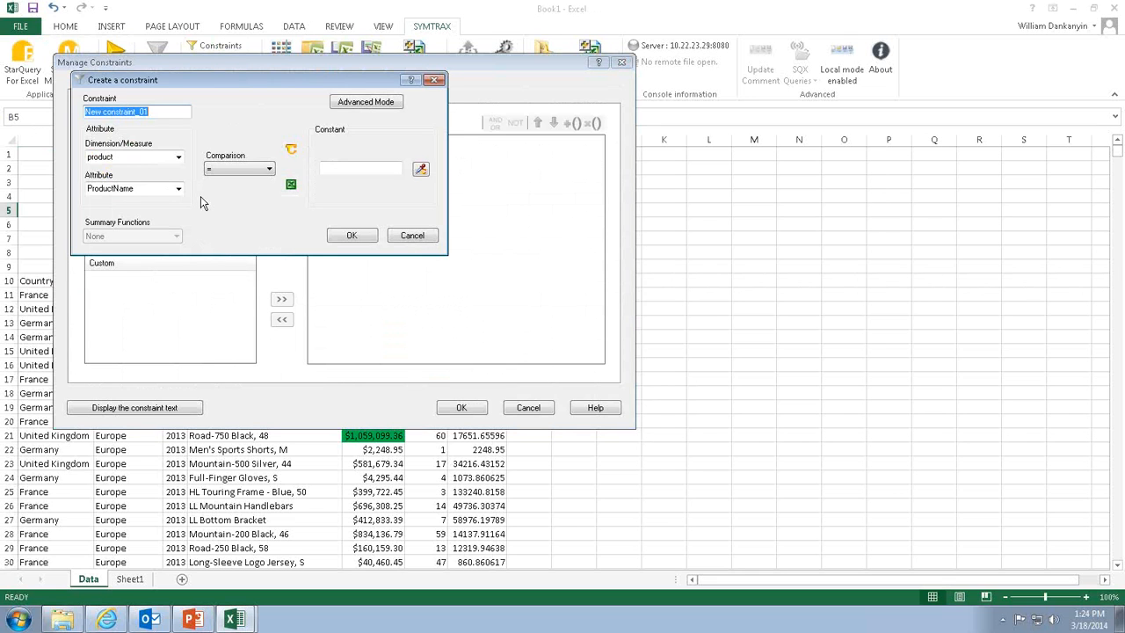
{"action": "left_click_drag", "start_coordinate": [172, 107], "coordinate": [41, 93]}
{"action": "type", "text": "Ye"}
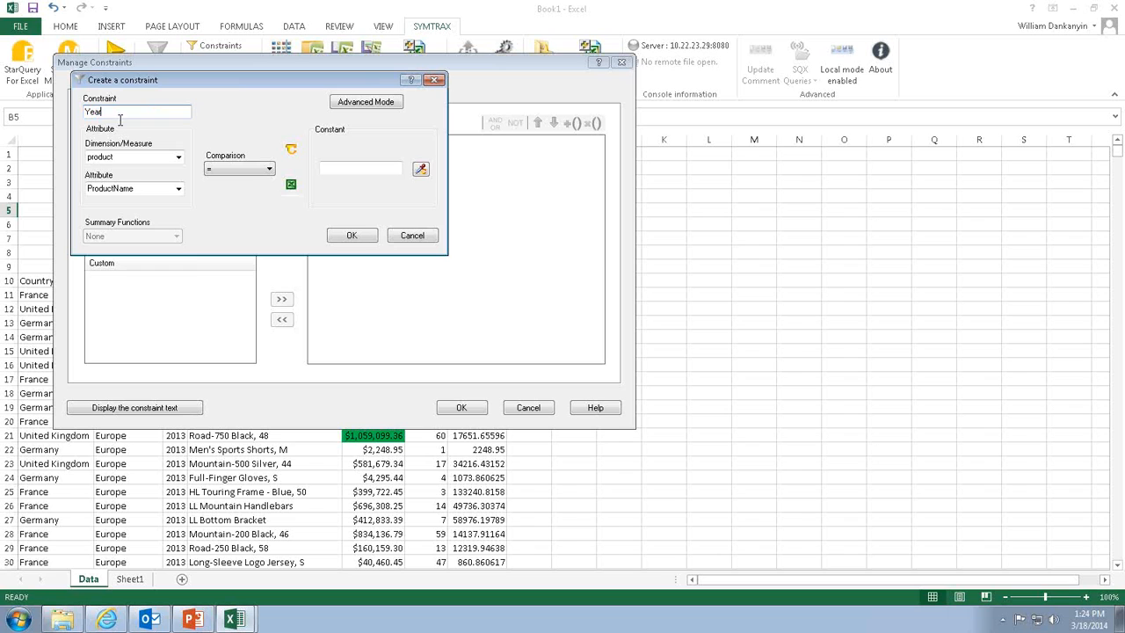
{"action": "type", "text": "ar"}
{"action": "left_click", "coordinate": [176, 162]}
{"action": "left_click", "coordinate": [156, 186]}
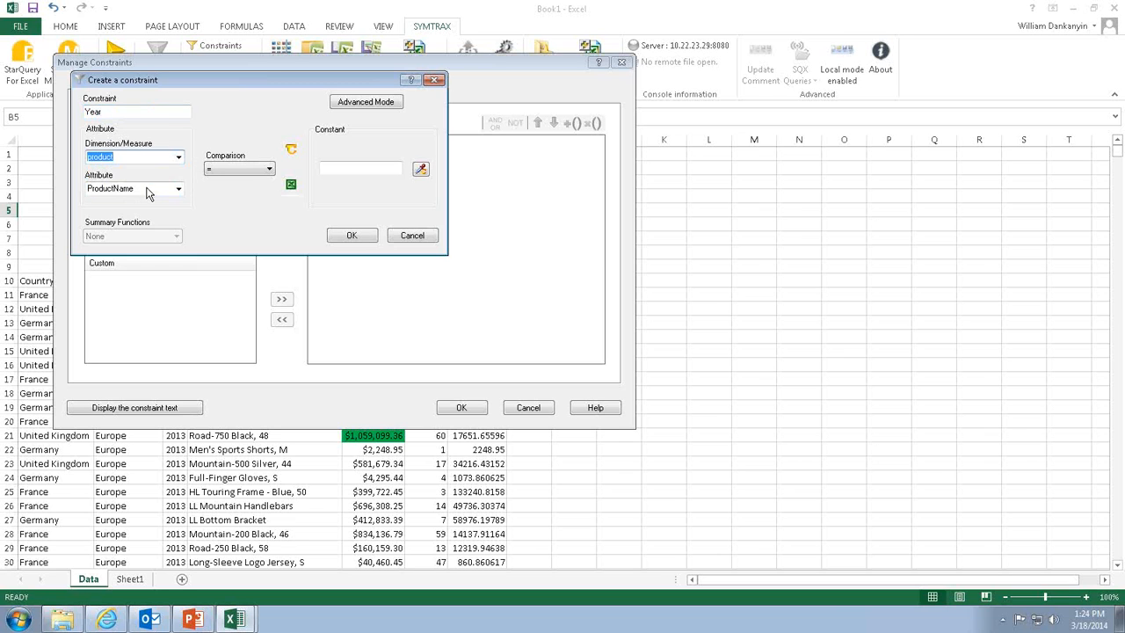
{"action": "left_click", "coordinate": [176, 190]}
{"action": "left_click", "coordinate": [151, 211]}
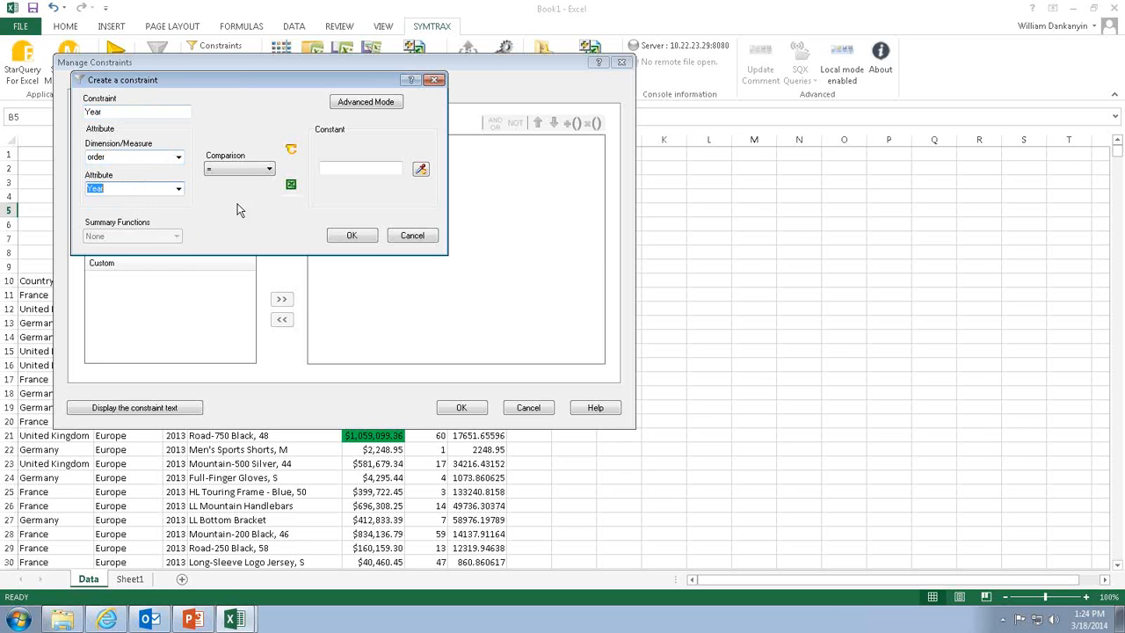
{"action": "left_click", "coordinate": [250, 172]}
{"action": "left_click", "coordinate": [249, 178]}
Make the Year constraint take its value from the Excel reference Data!$B$5 and save it among the custom constraints
{"action": "left_click", "coordinate": [291, 183]}
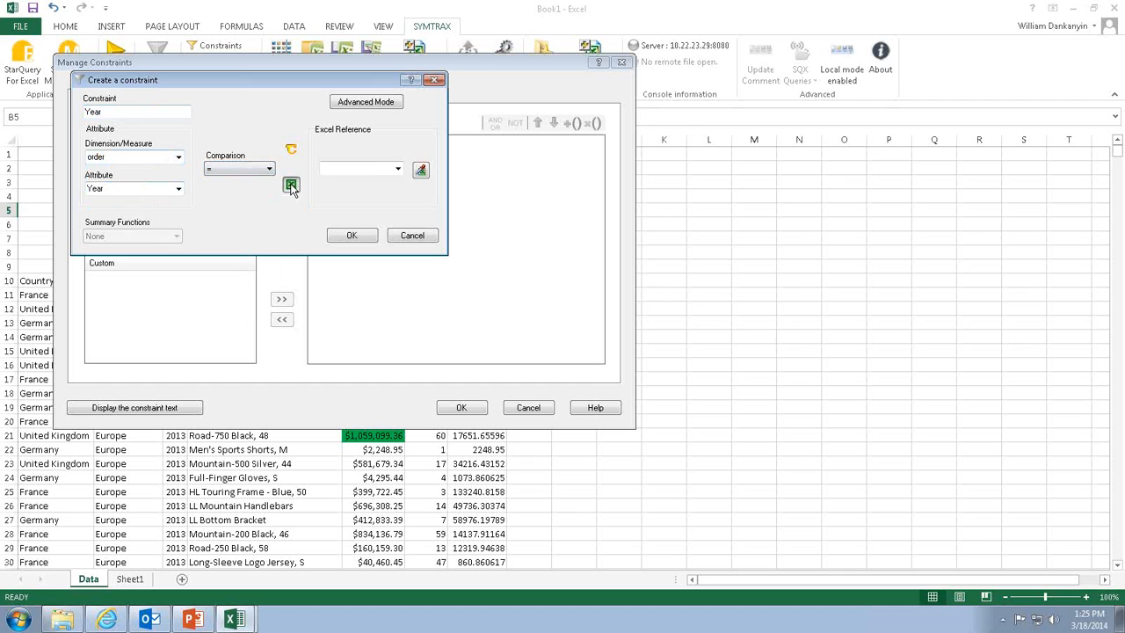
{"action": "left_click", "coordinate": [421, 169]}
{"action": "left_click", "coordinate": [129, 212]}
{"action": "left_click", "coordinate": [347, 302]}
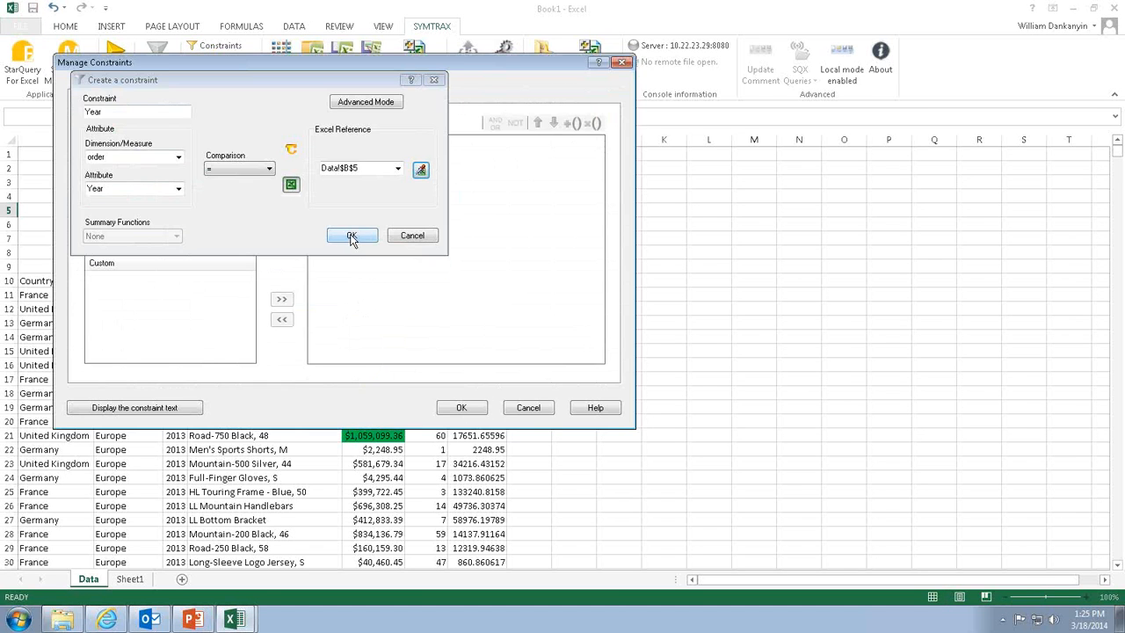
{"action": "left_click", "coordinate": [350, 238]}
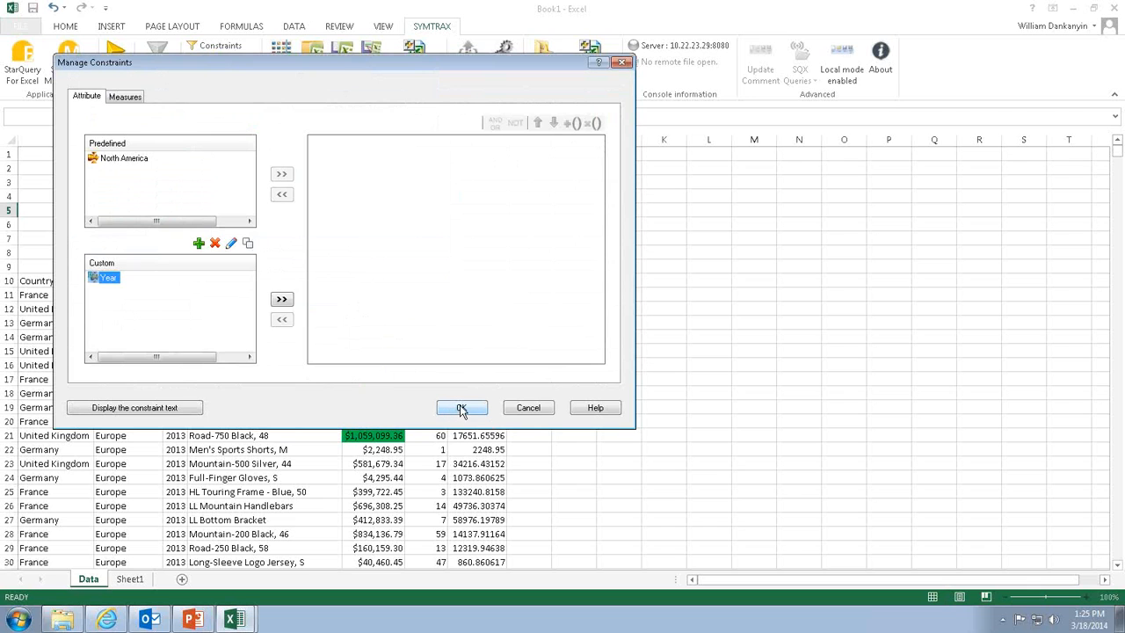
{"action": "left_click", "coordinate": [461, 409]}
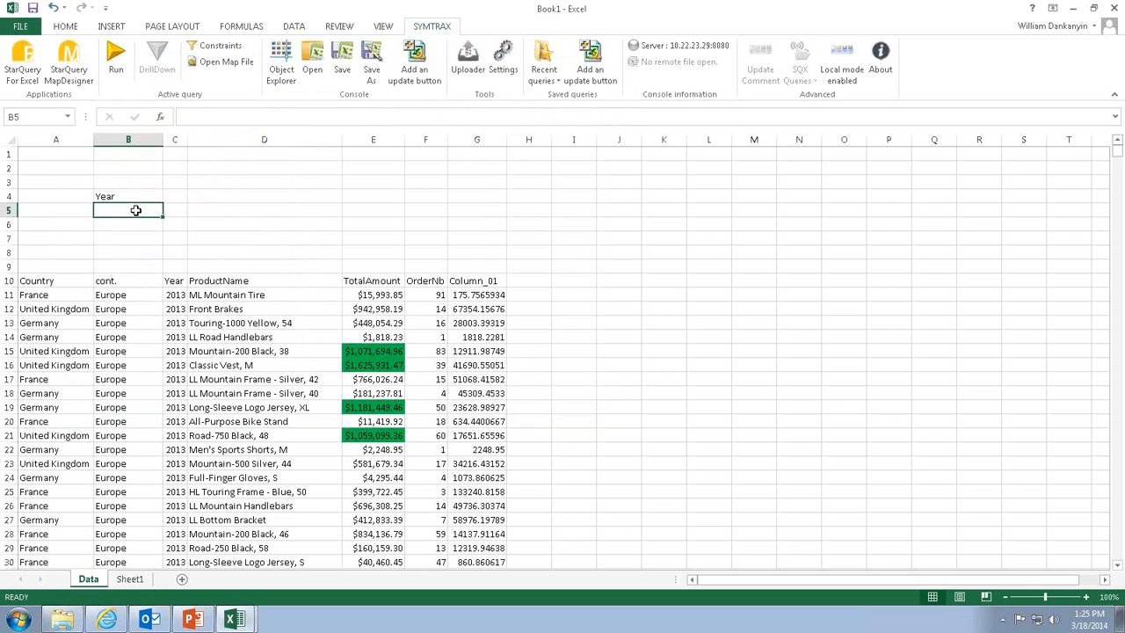
Enter 2011 in cell B5 under the Year label and run the query
{"action": "type", "text": "2011"}
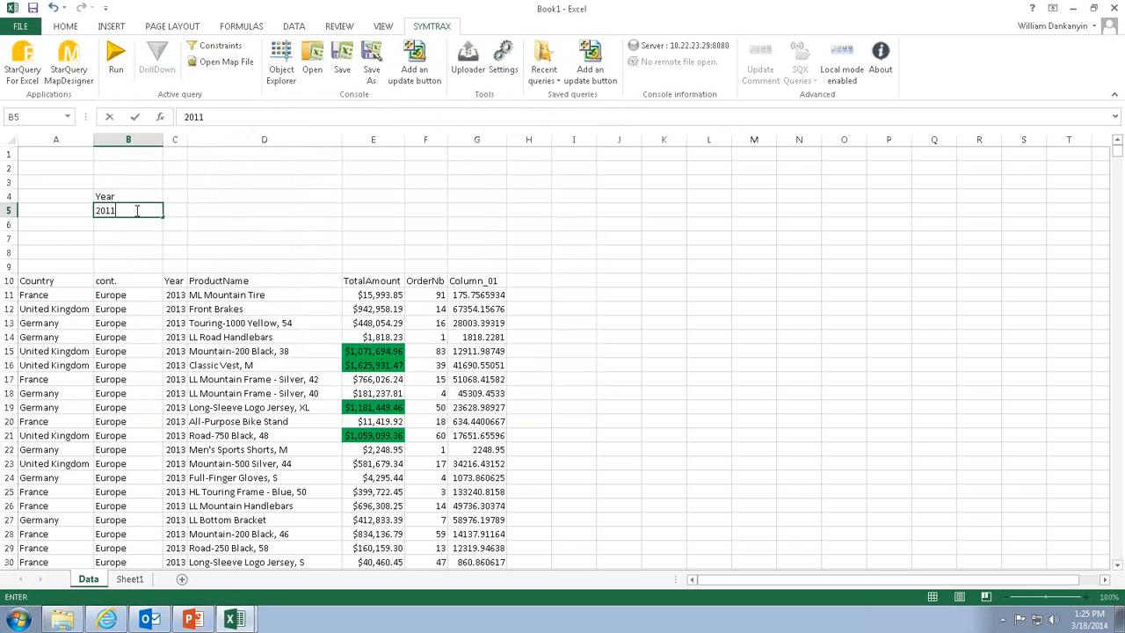
{"action": "key", "text": "Return"}
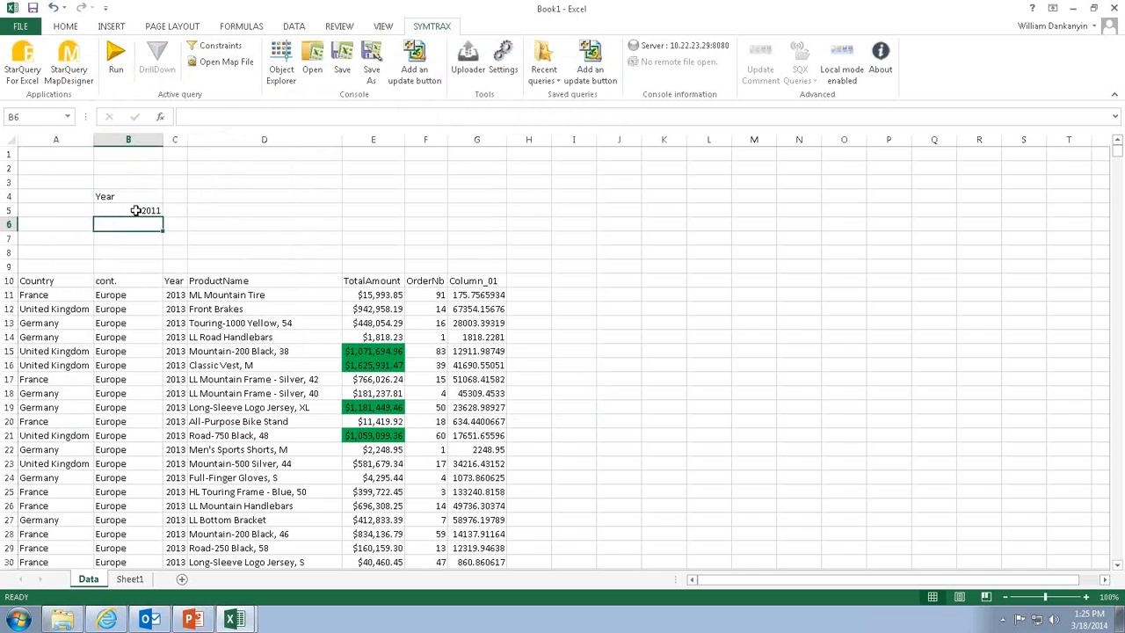
{"action": "left_click", "coordinate": [120, 74]}
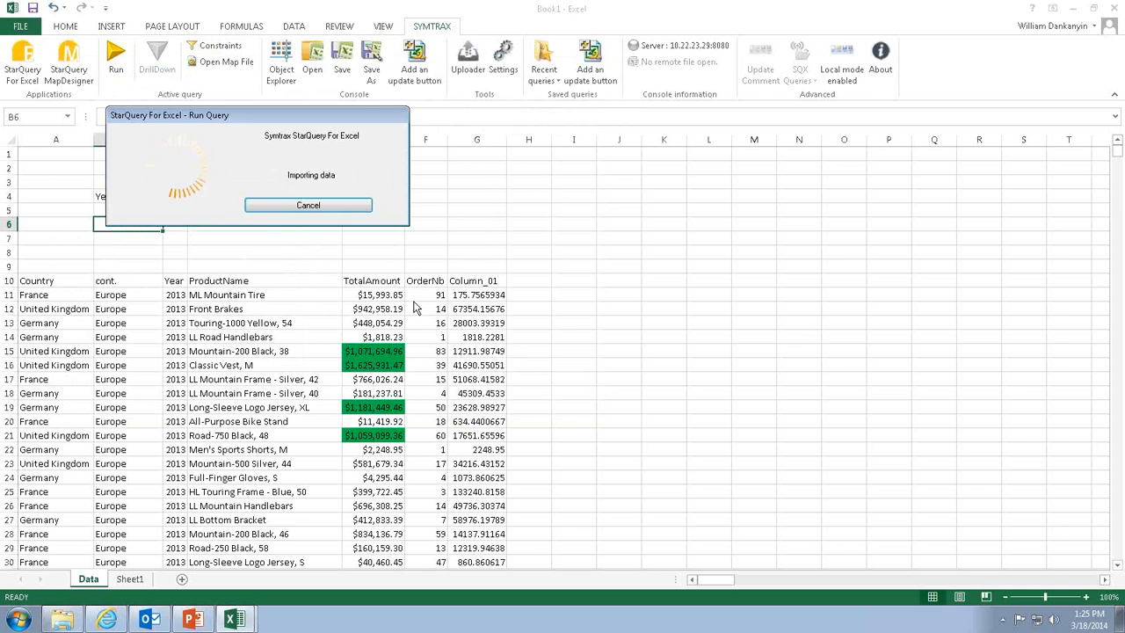
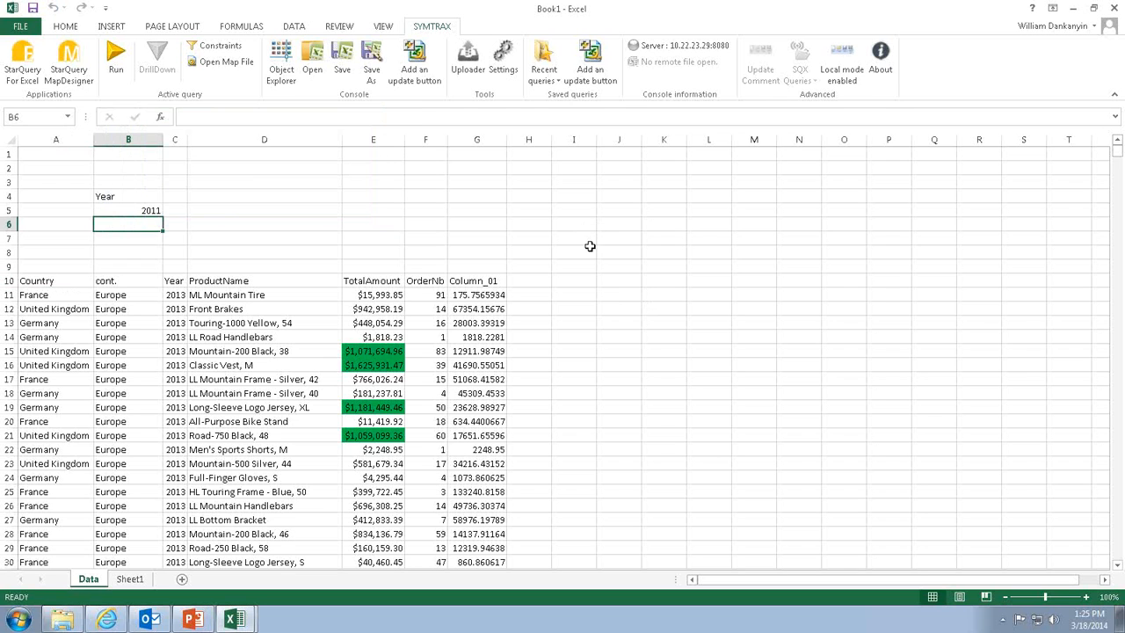
Check the Year column down the Data sheet against the year entered in cell B5
{"action": "scroll", "coordinate": [450, 303], "scroll_direction": "down", "scroll_amount": 1}
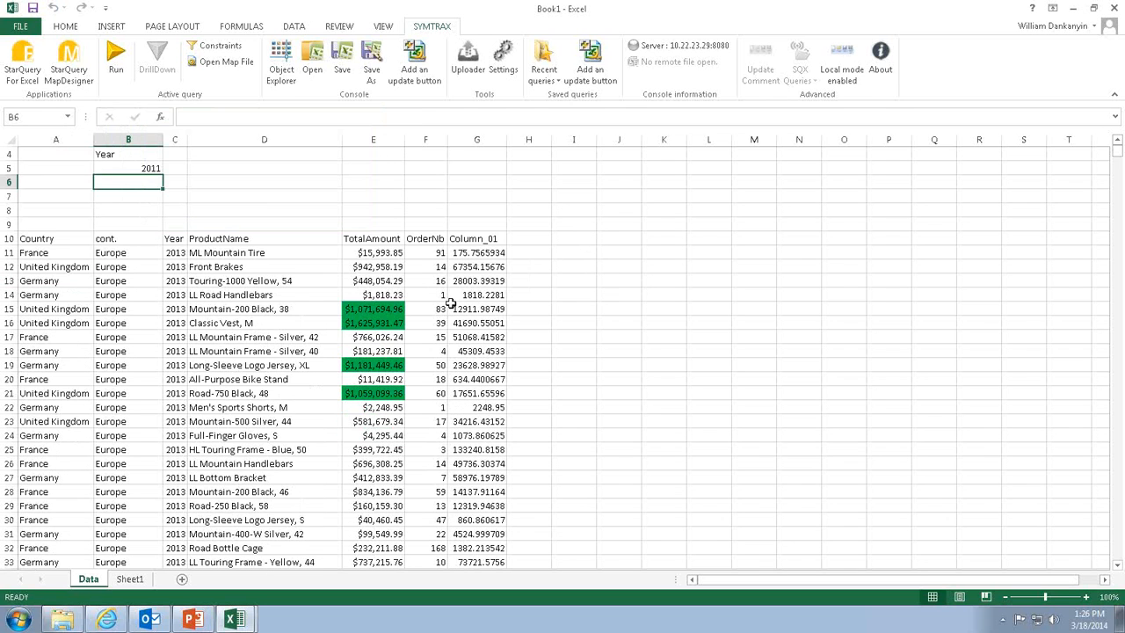
{"action": "scroll", "coordinate": [450, 303], "scroll_direction": "up", "scroll_amount": 1}
{"action": "scroll", "coordinate": [450, 303], "scroll_direction": "down", "scroll_amount": 5}
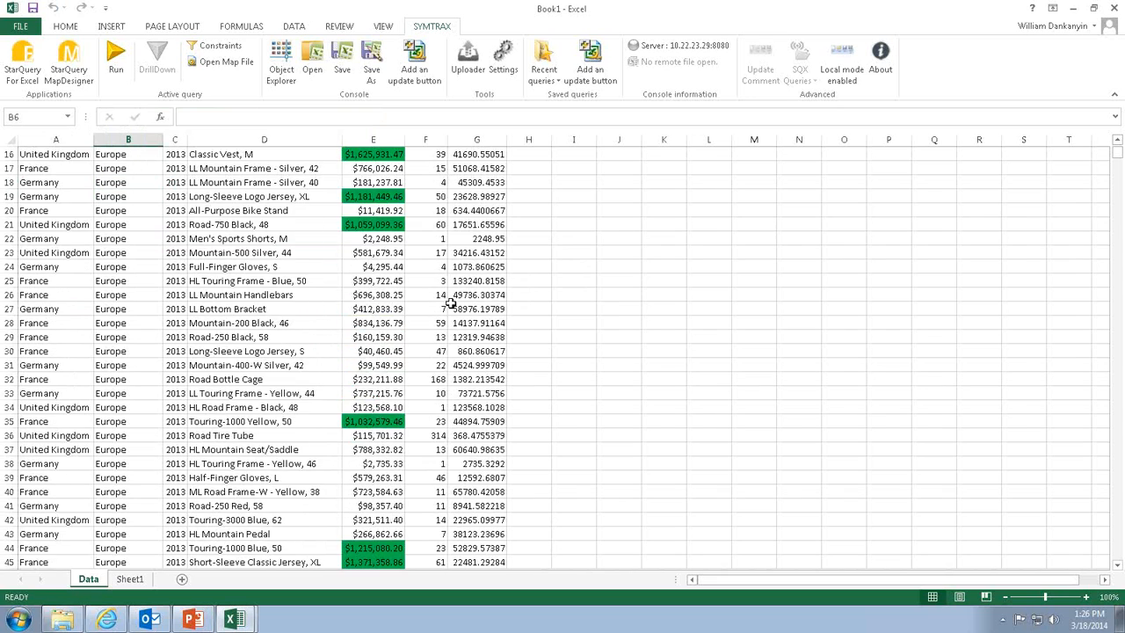
{"action": "scroll", "coordinate": [450, 303], "scroll_direction": "down", "scroll_amount": 16}
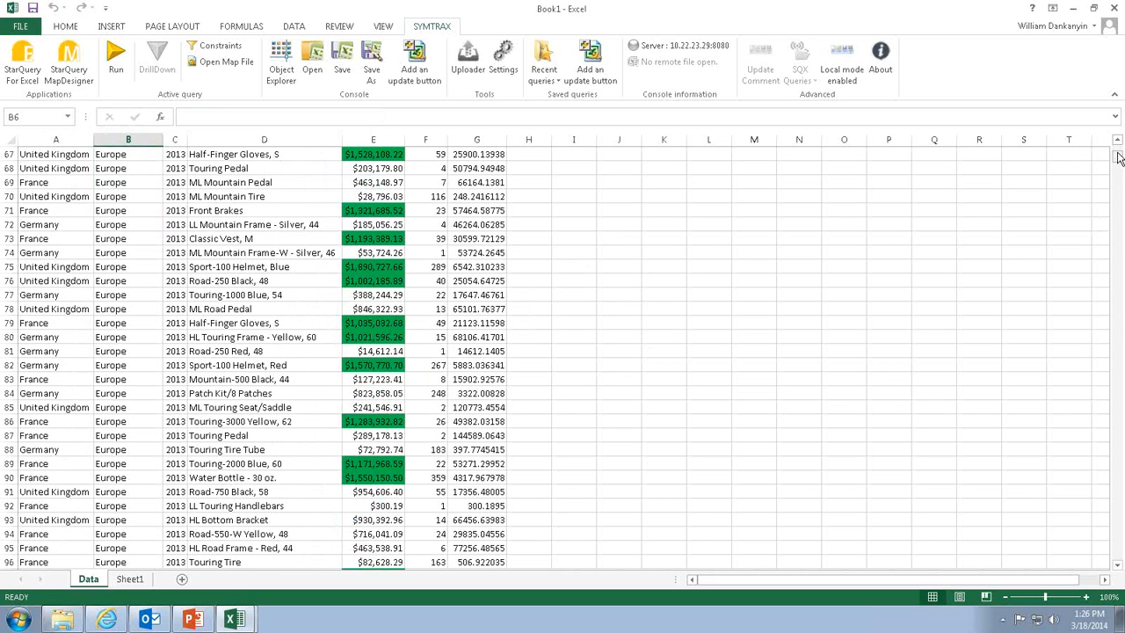
{"action": "left_click_drag", "start_coordinate": [1115, 135], "coordinate": [1116, 117]}
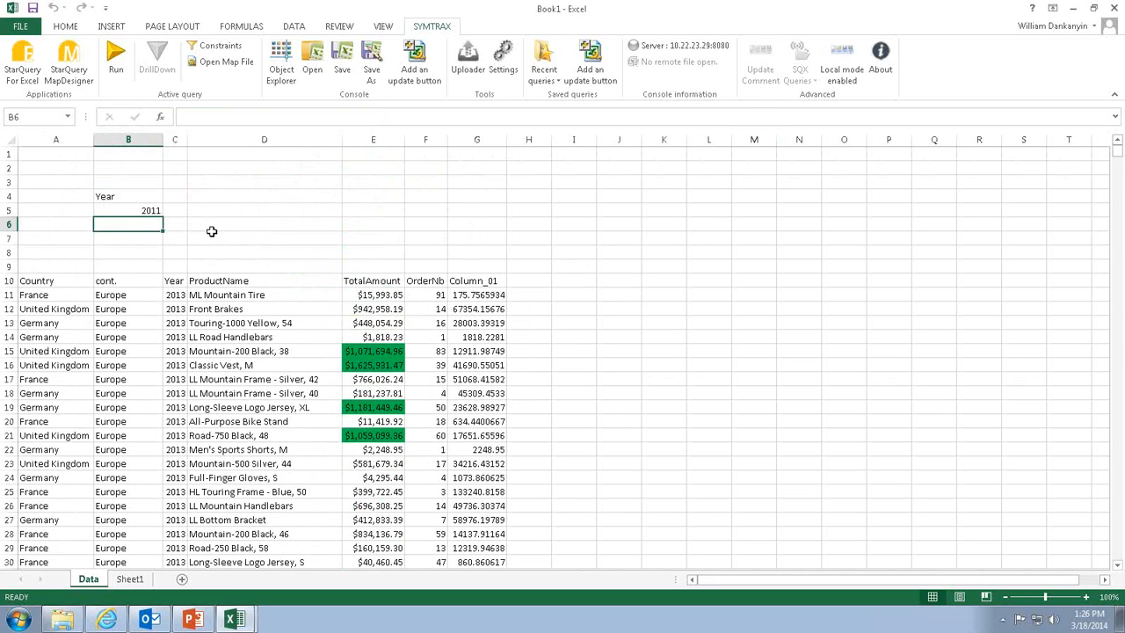
{"action": "scroll", "coordinate": [212, 231], "scroll_direction": "down", "scroll_amount": 9}
{"action": "left_click_drag", "start_coordinate": [1115, 161], "coordinate": [1109, 127]}
{"action": "left_click_drag", "start_coordinate": [134, 201], "coordinate": [135, 209]}
{"action": "left_click", "coordinate": [134, 210]}
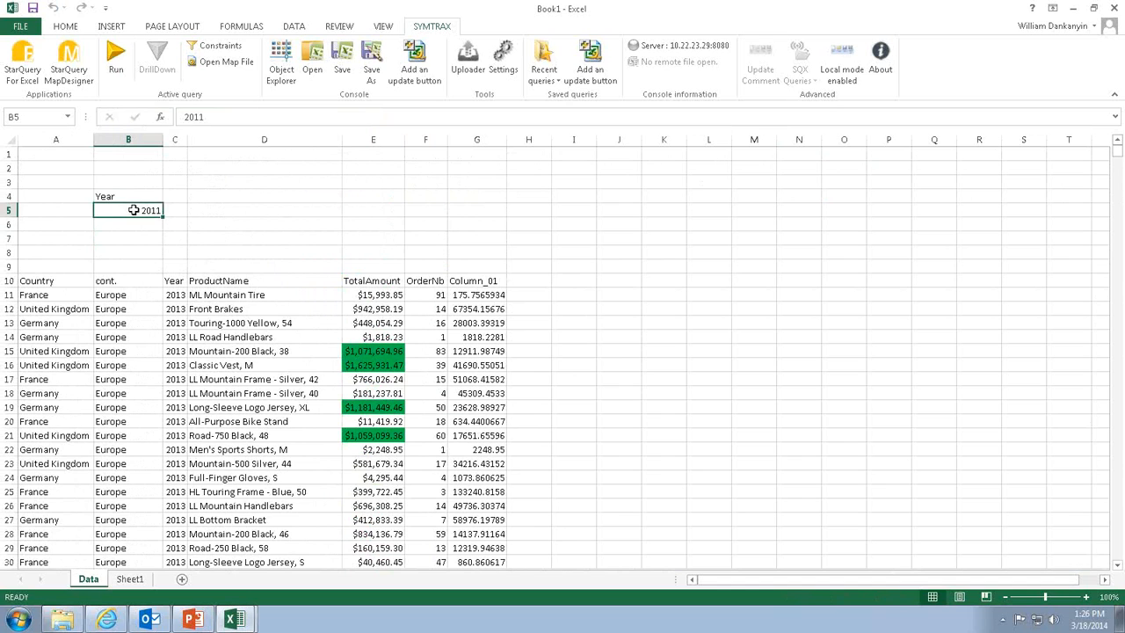
Apply the custom Year constraint to the query, run it again and review the returned rows down the Data sheet
{"action": "left_click", "coordinate": [218, 46]}
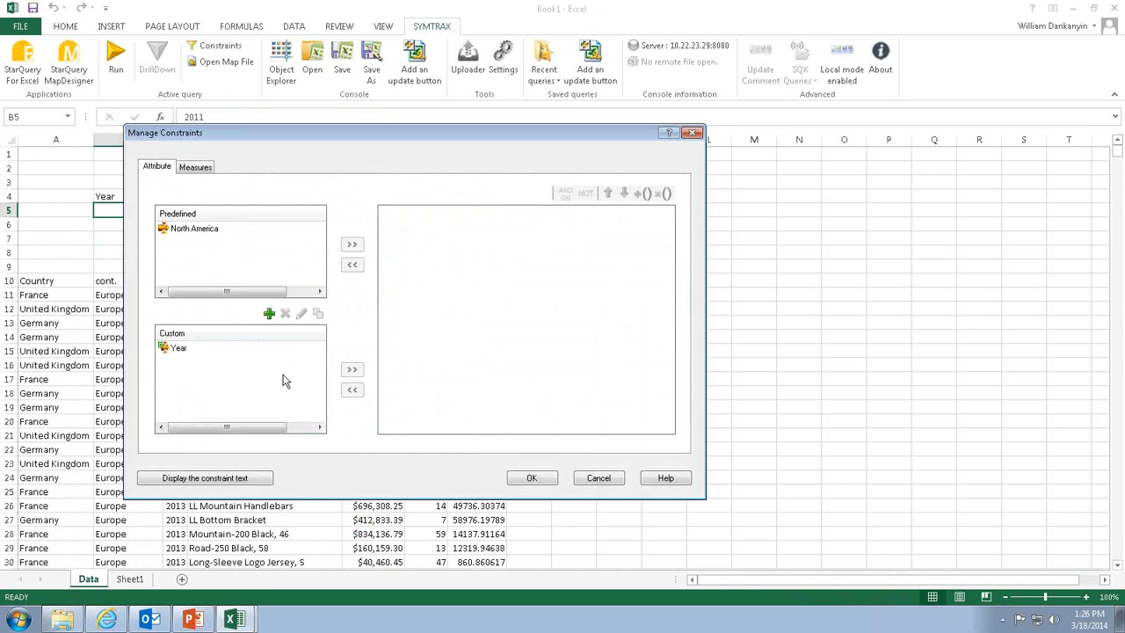
{"action": "left_click", "coordinate": [166, 348]}
{"action": "left_click", "coordinate": [355, 370]}
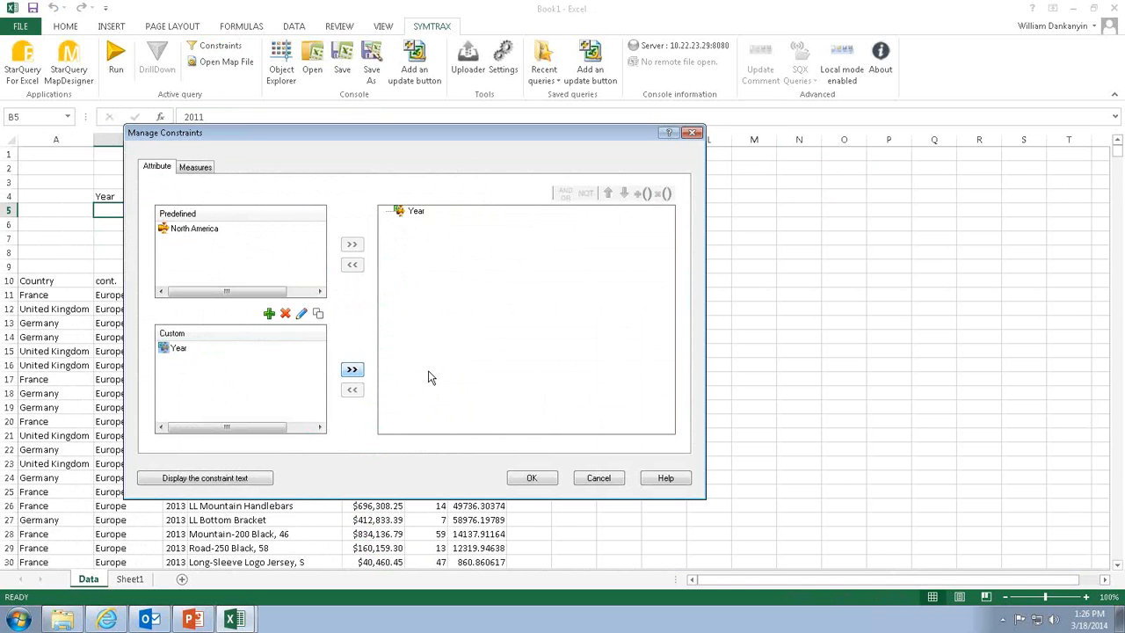
{"action": "left_click", "coordinate": [532, 480]}
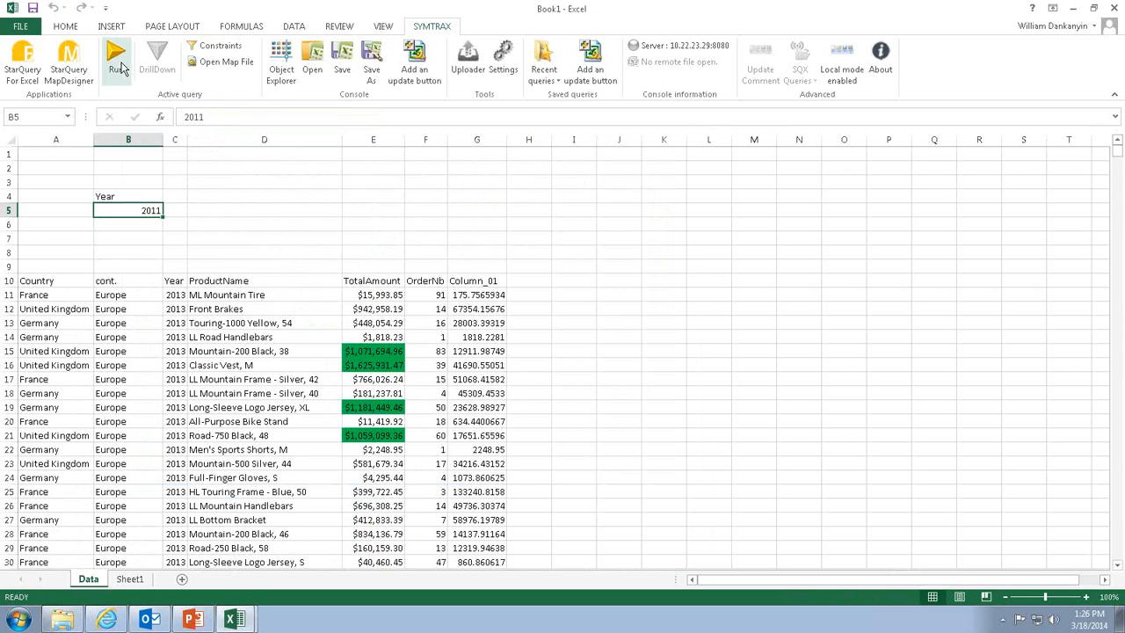
{"action": "left_click", "coordinate": [120, 68]}
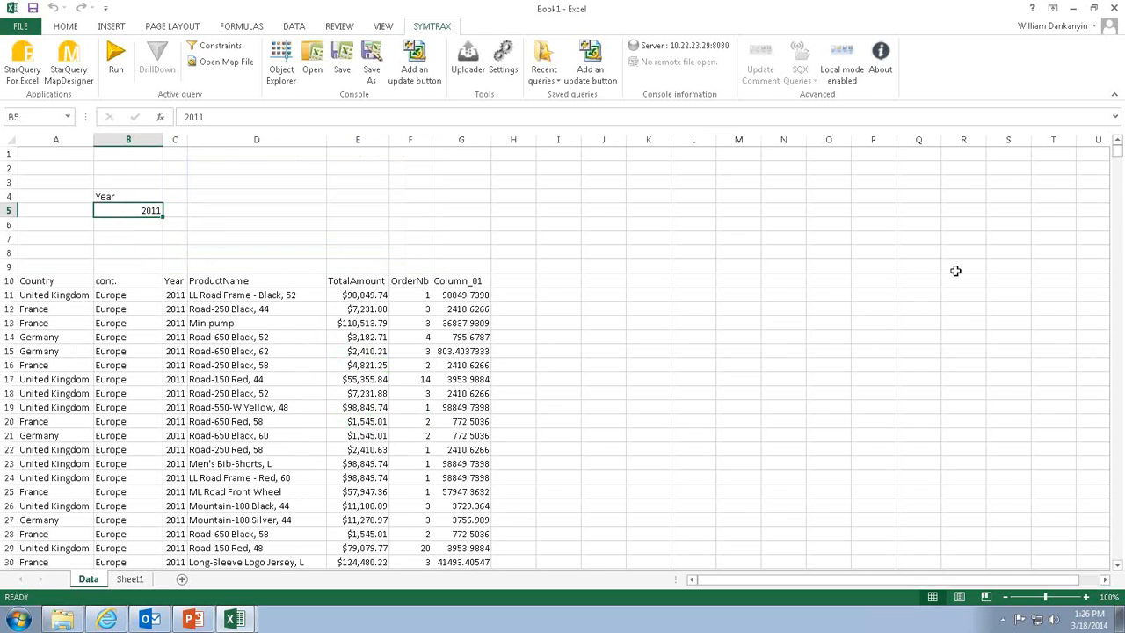
{"action": "left_click_drag", "start_coordinate": [1118, 156], "coordinate": [1114, 312]}
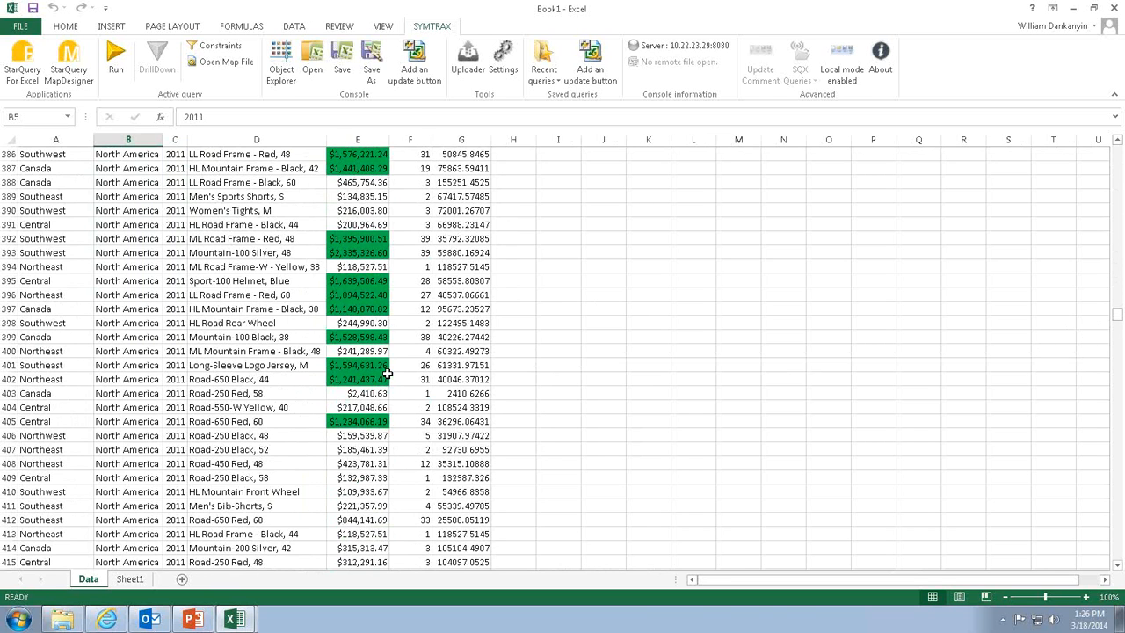
{"action": "scroll", "coordinate": [386, 373], "scroll_direction": "down", "scroll_amount": 4}
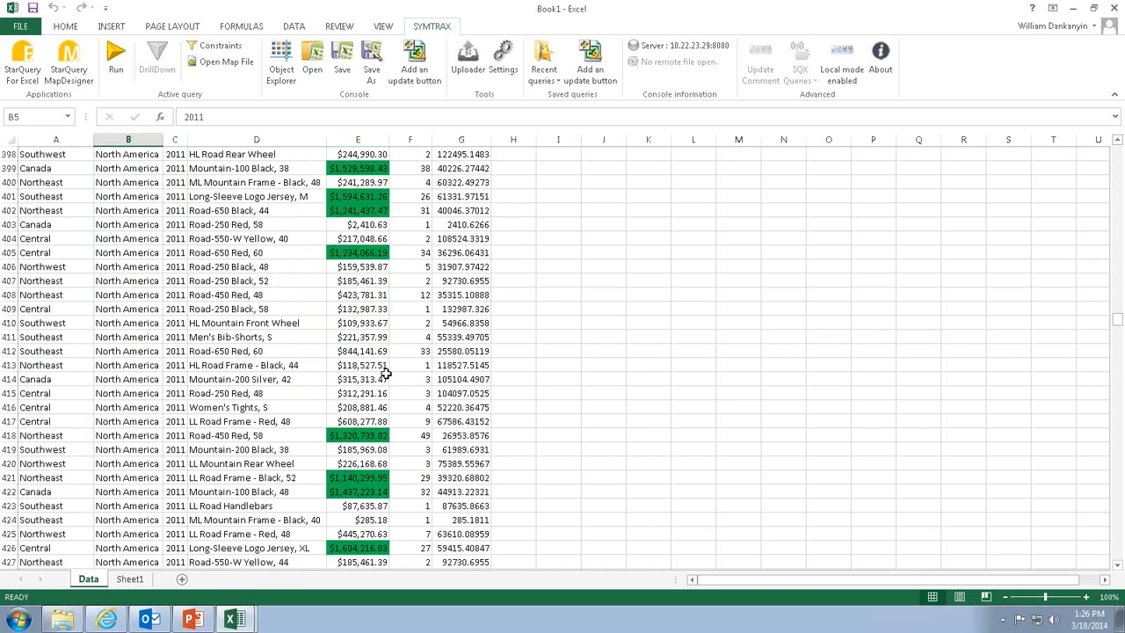
{"action": "scroll", "coordinate": [386, 374], "scroll_direction": "down", "scroll_amount": 1}
{"action": "scroll", "coordinate": [413, 379], "scroll_direction": "down", "scroll_amount": 1}
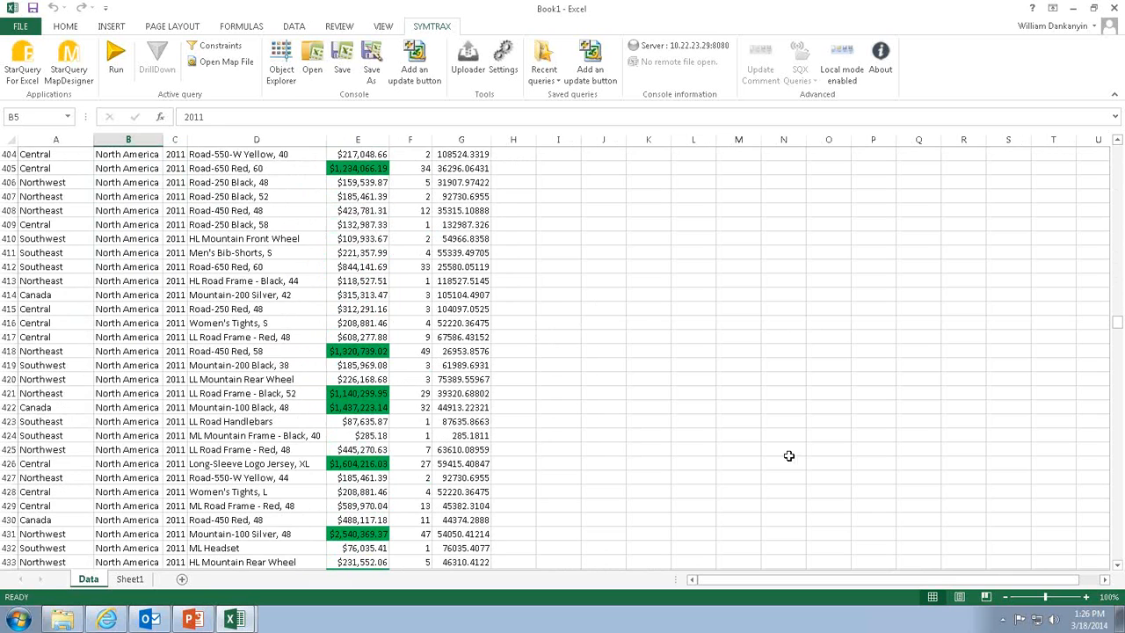
Reopen the query design and add a Drop Down Form task to carry out before the query
{"action": "left_click", "coordinate": [26, 70]}
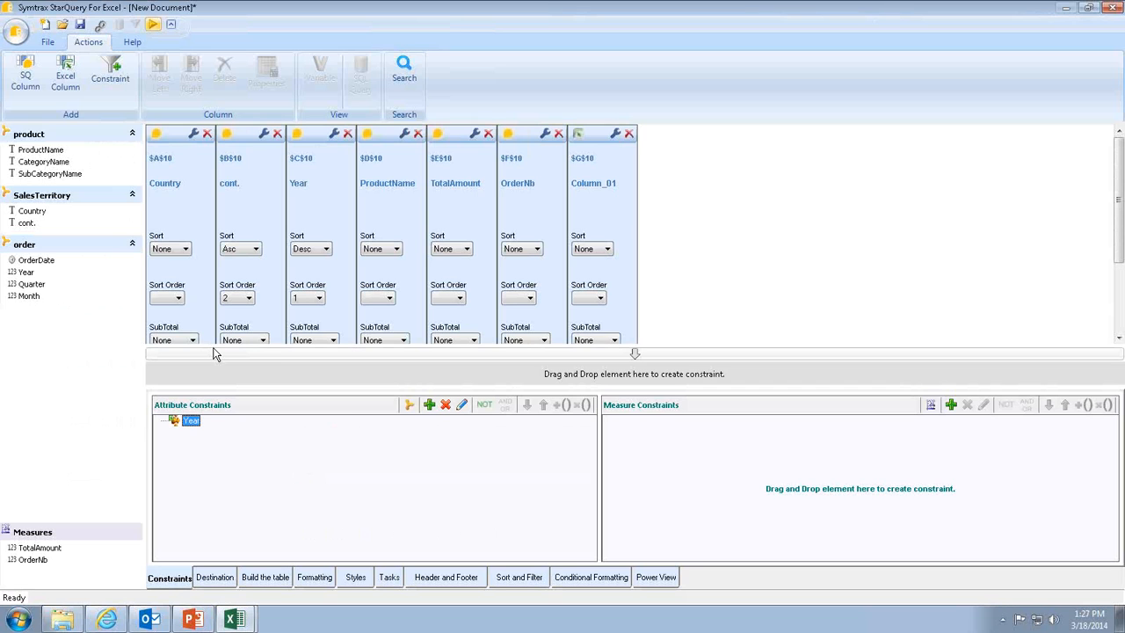
{"action": "left_click", "coordinate": [387, 576]}
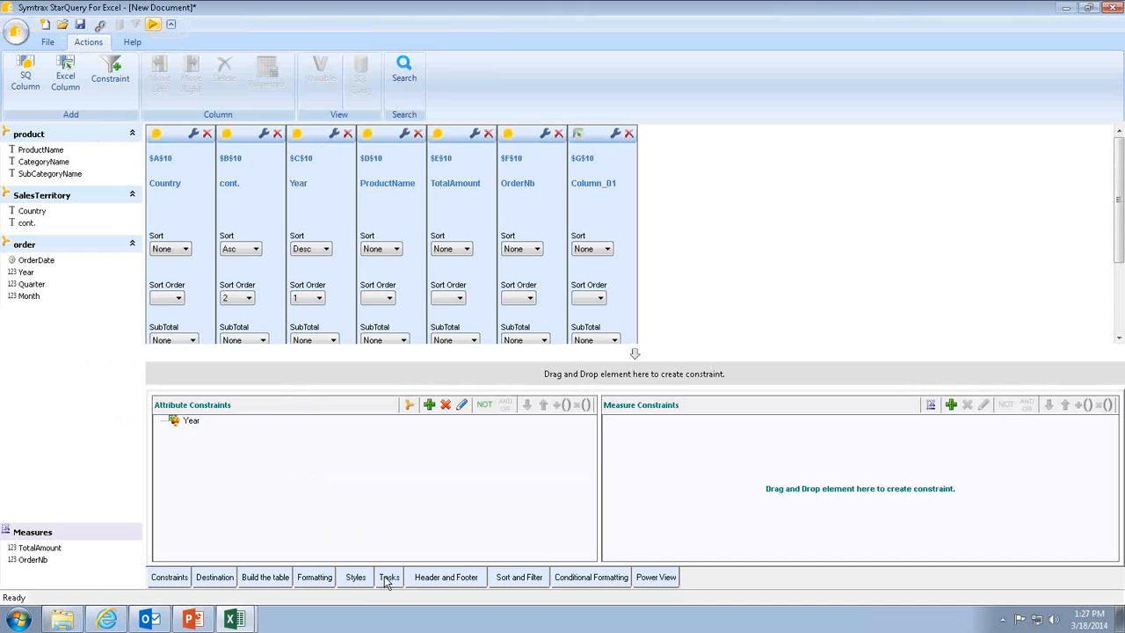
{"action": "left_click", "coordinate": [510, 436]}
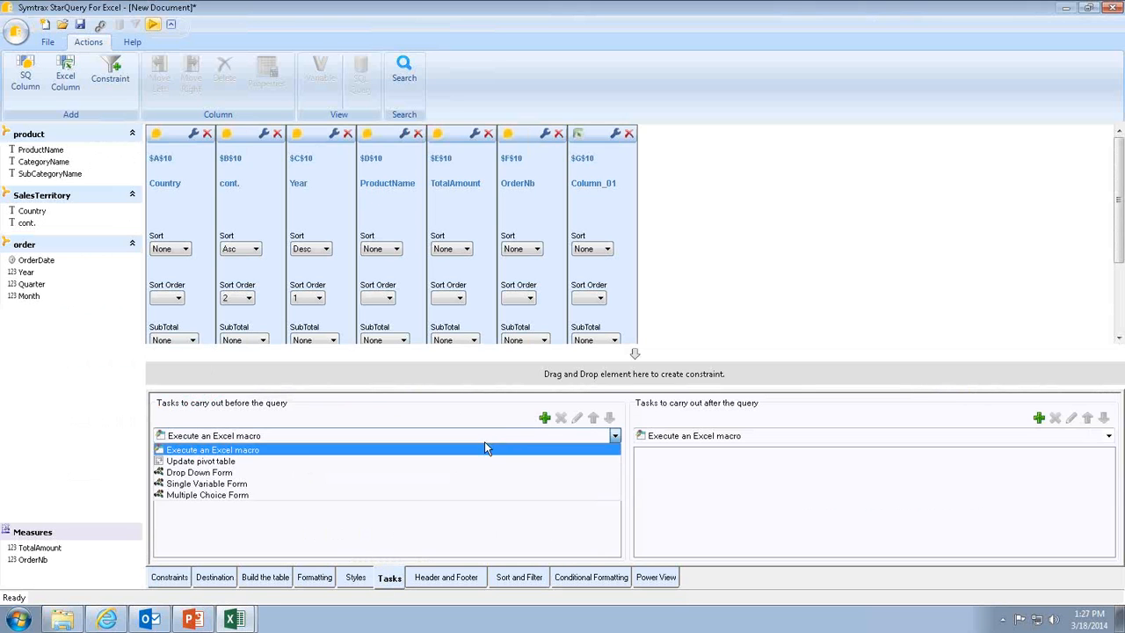
{"action": "left_click", "coordinate": [420, 481]}
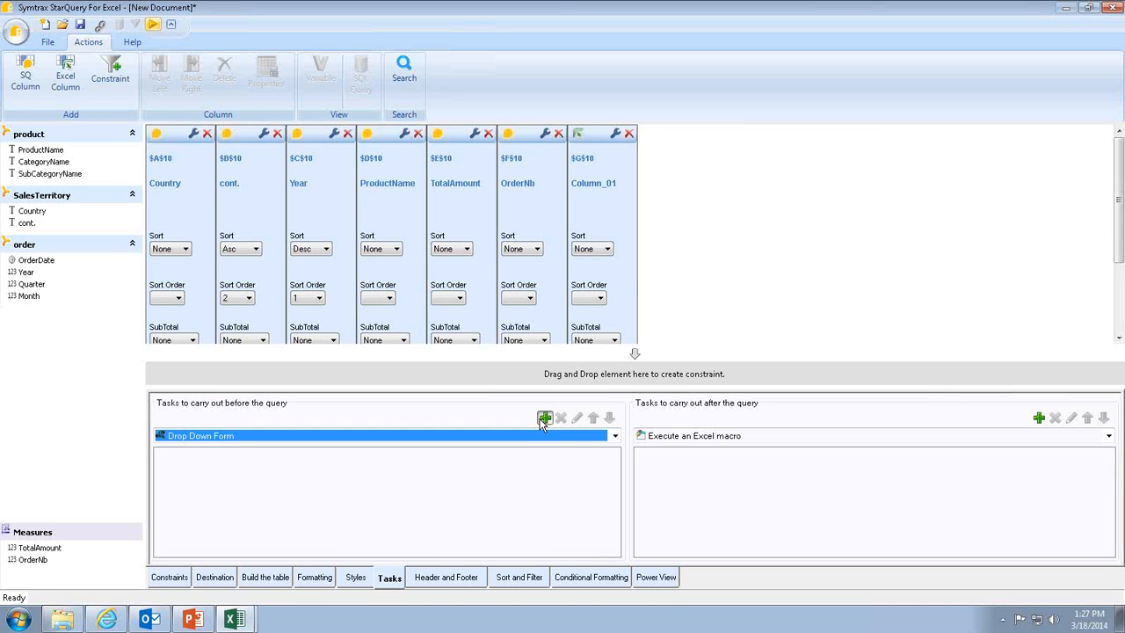
{"action": "left_click", "coordinate": [544, 418]}
Set both the form title and the description of the Drop Down Form to Year
{"action": "left_click", "coordinate": [208, 165]}
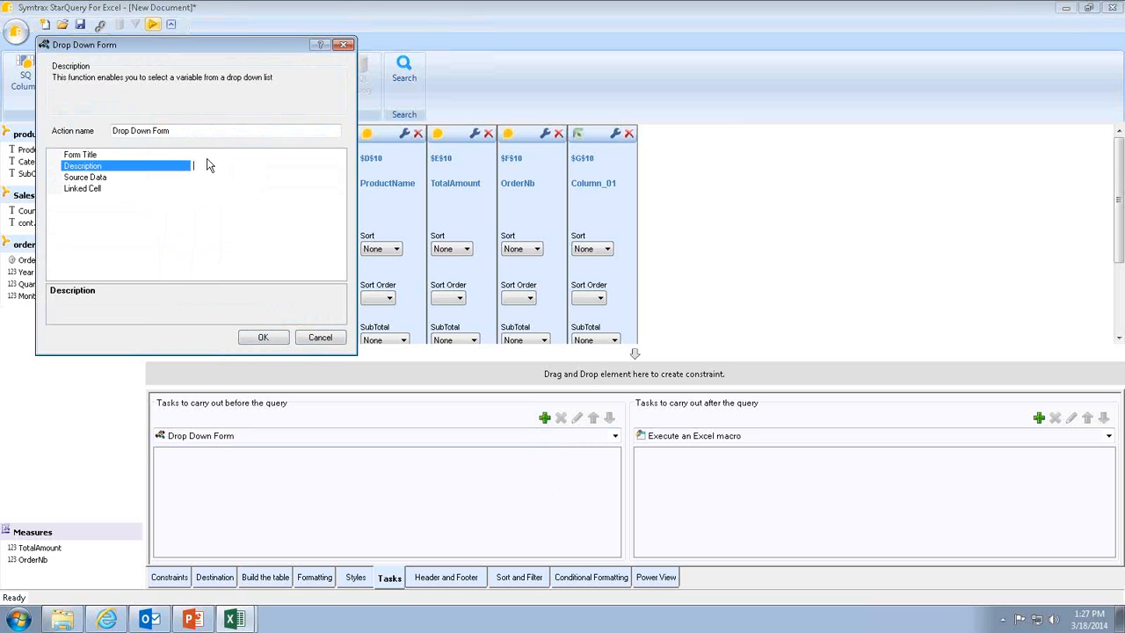
{"action": "left_click", "coordinate": [214, 154]}
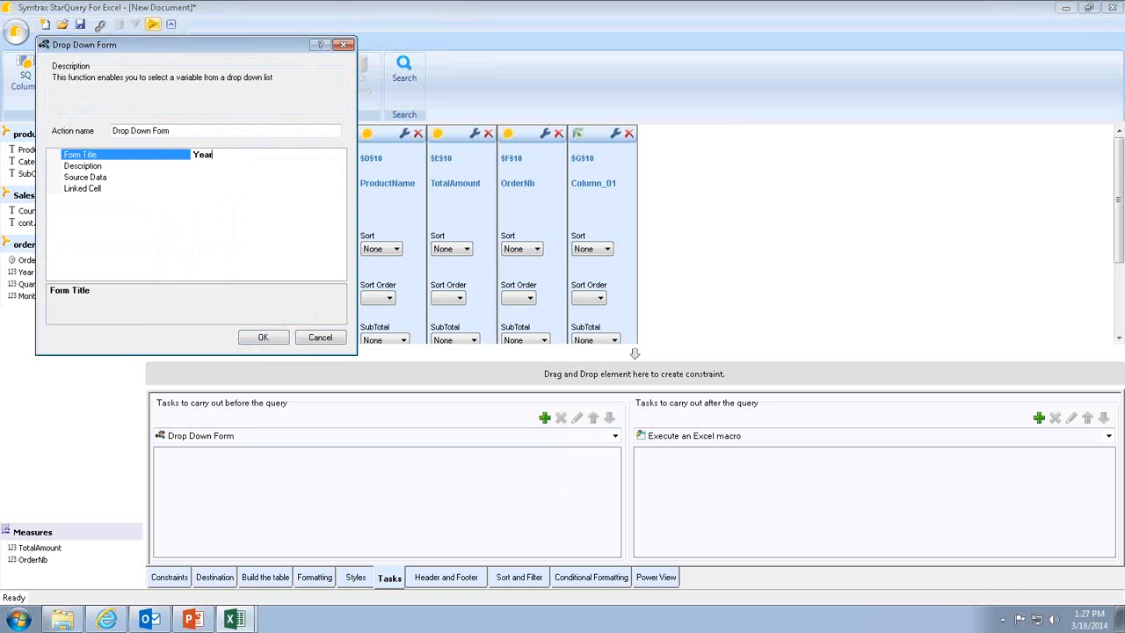
{"action": "key", "text": "Tab"}
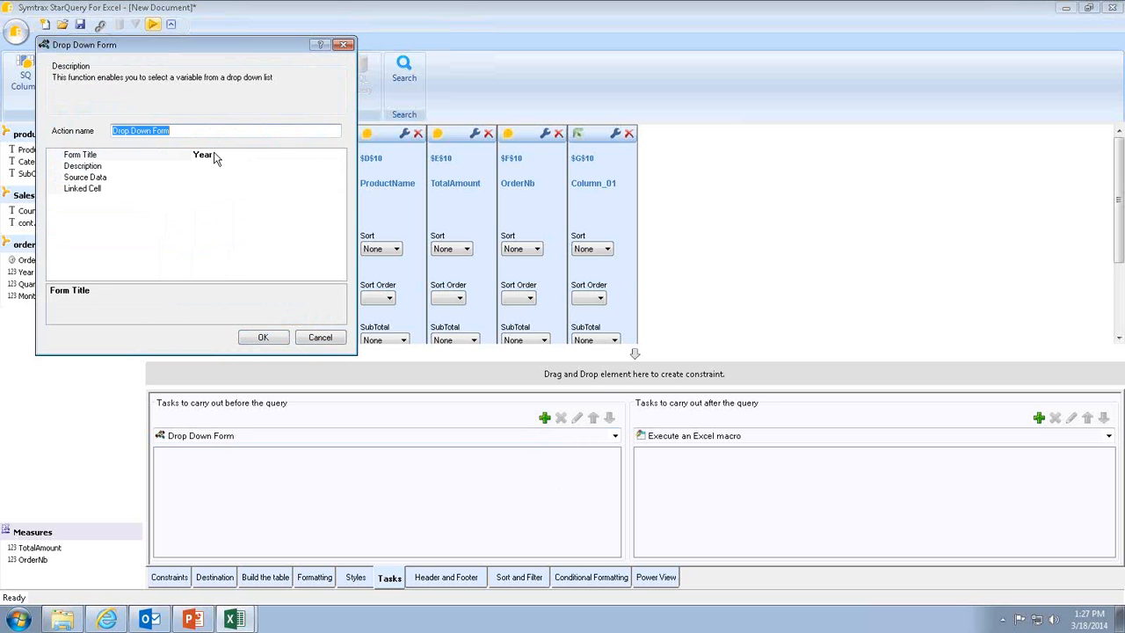
{"action": "left_click", "coordinate": [263, 168]}
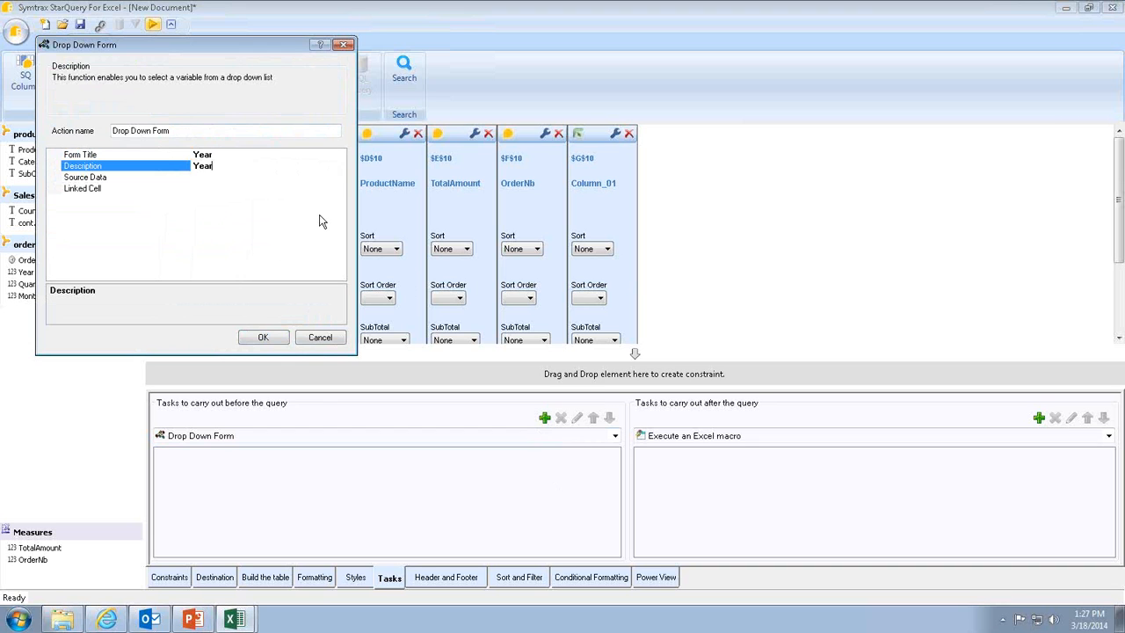
Set the Drop Down Form's source data to come from the database, using dimension order and attribute Year
{"action": "left_click", "coordinate": [286, 176]}
{"action": "left_click", "coordinate": [346, 176]}
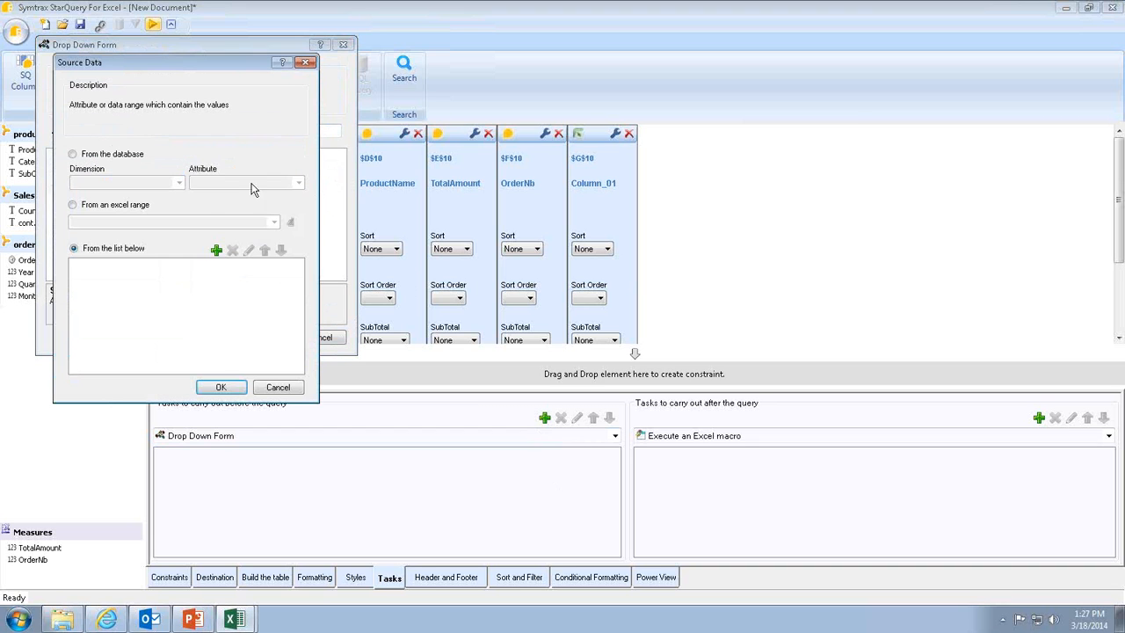
{"action": "left_click", "coordinate": [72, 155]}
{"action": "left_click", "coordinate": [178, 183]}
{"action": "left_click", "coordinate": [127, 217]}
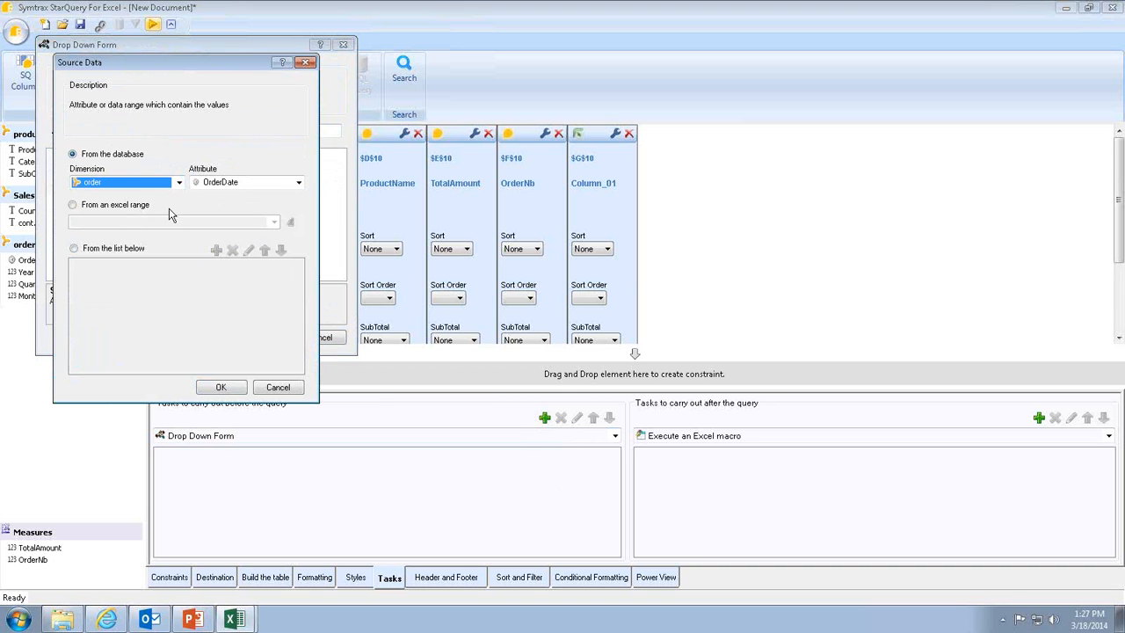
{"action": "left_click", "coordinate": [299, 183]}
{"action": "left_click", "coordinate": [268, 211]}
{"action": "left_click", "coordinate": [220, 387]}
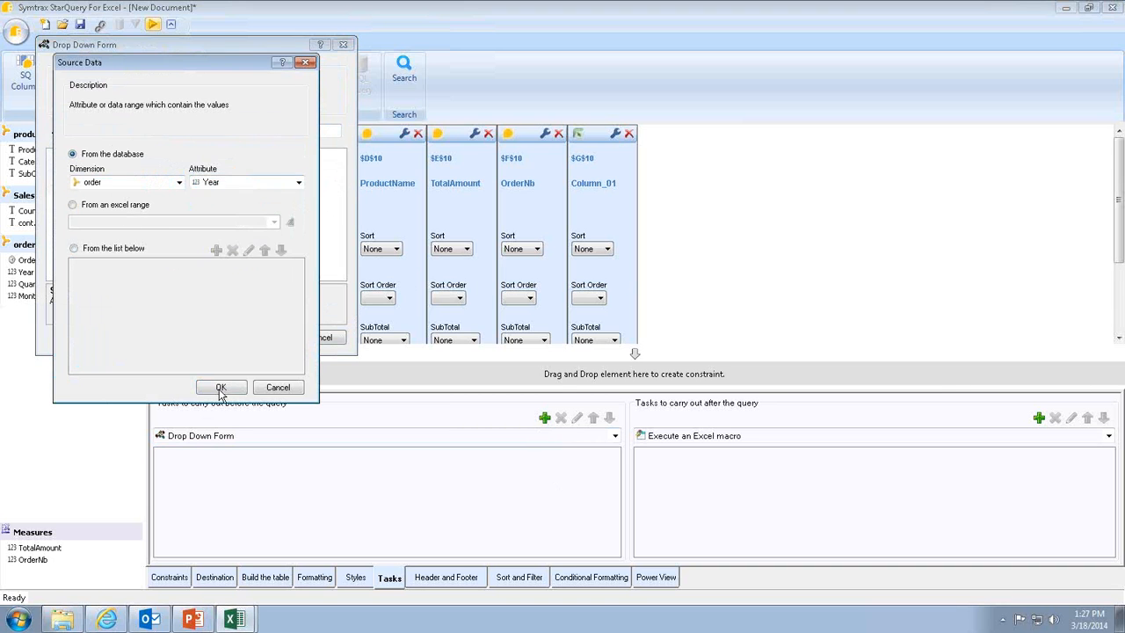
Link the Drop Down Form to cell B5 of the Data sheet and confirm the task
{"action": "left_click", "coordinate": [227, 190]}
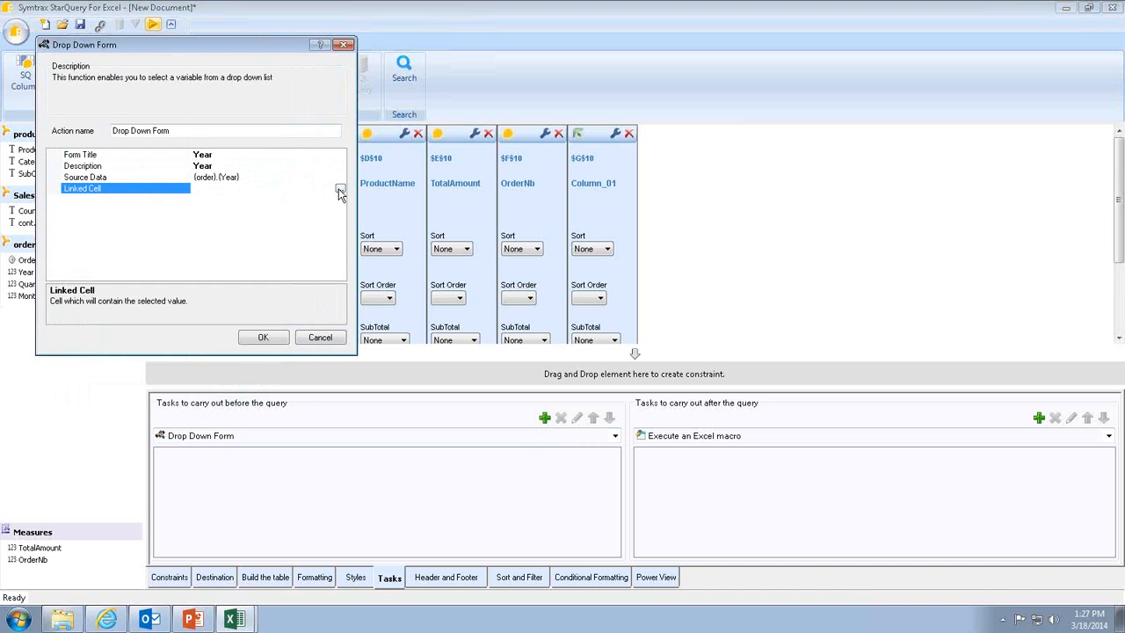
{"action": "left_click", "coordinate": [341, 191]}
{"action": "left_click", "coordinate": [313, 195]}
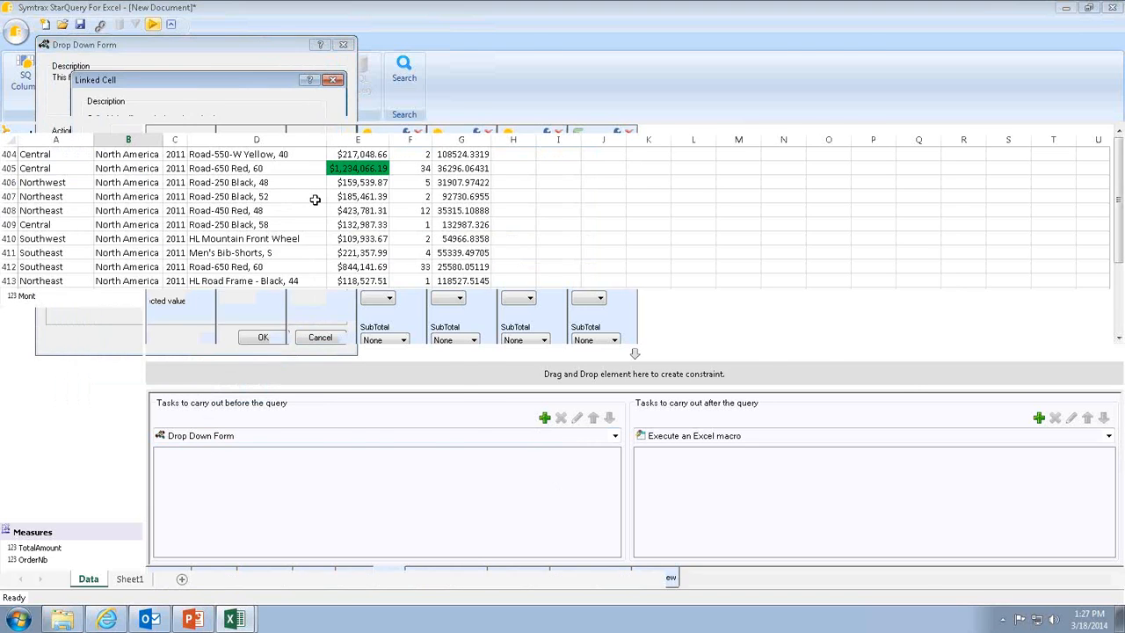
{"action": "scroll", "coordinate": [445, 296], "scroll_direction": "up", "scroll_amount": 20}
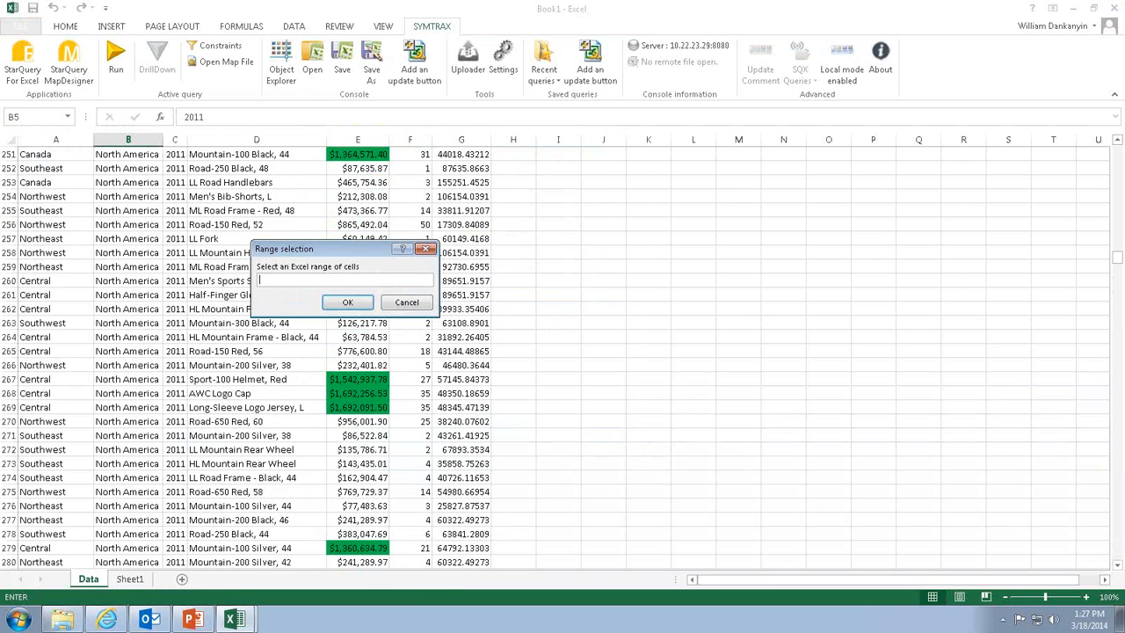
{"action": "scroll", "coordinate": [871, 254], "scroll_direction": "up", "scroll_amount": 20}
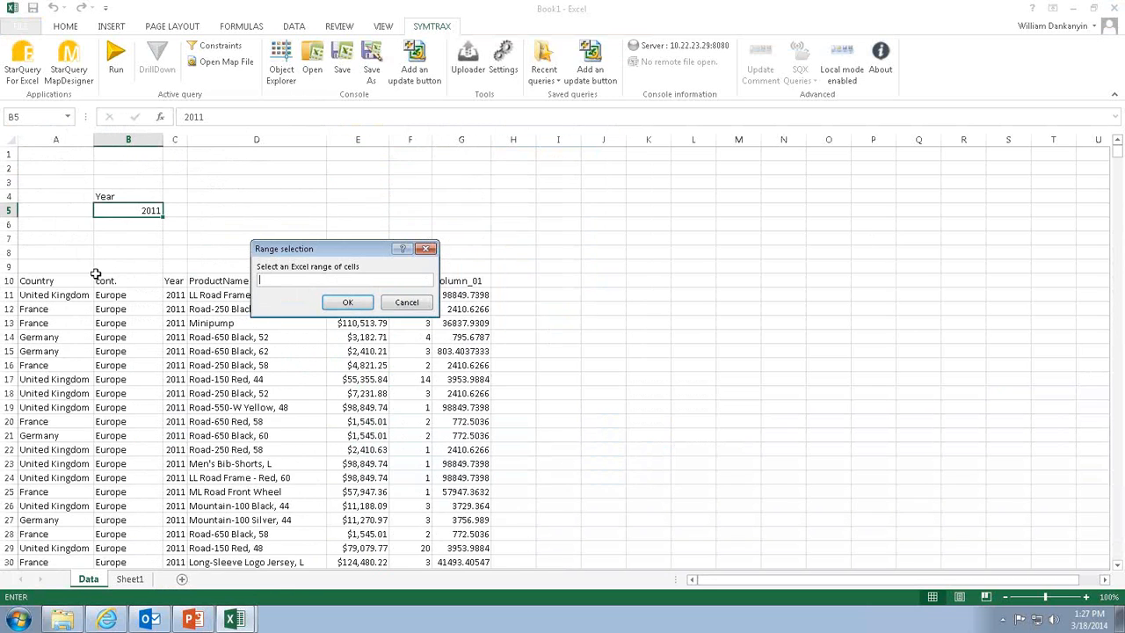
{"action": "left_click", "coordinate": [117, 211]}
{"action": "left_click", "coordinate": [352, 302]}
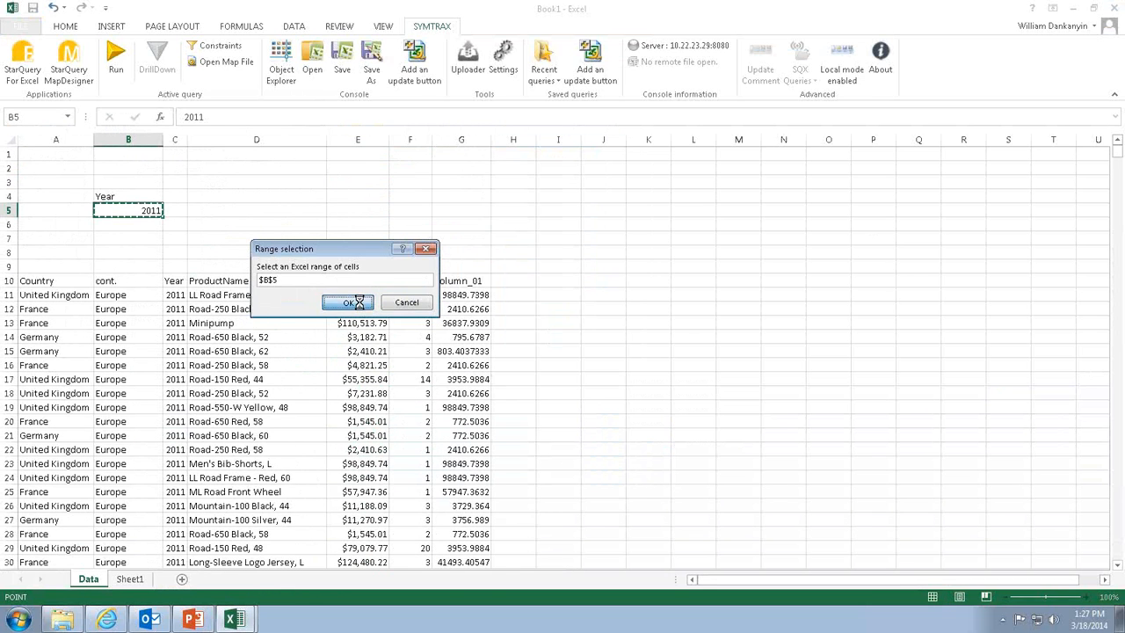
{"action": "left_click", "coordinate": [243, 236]}
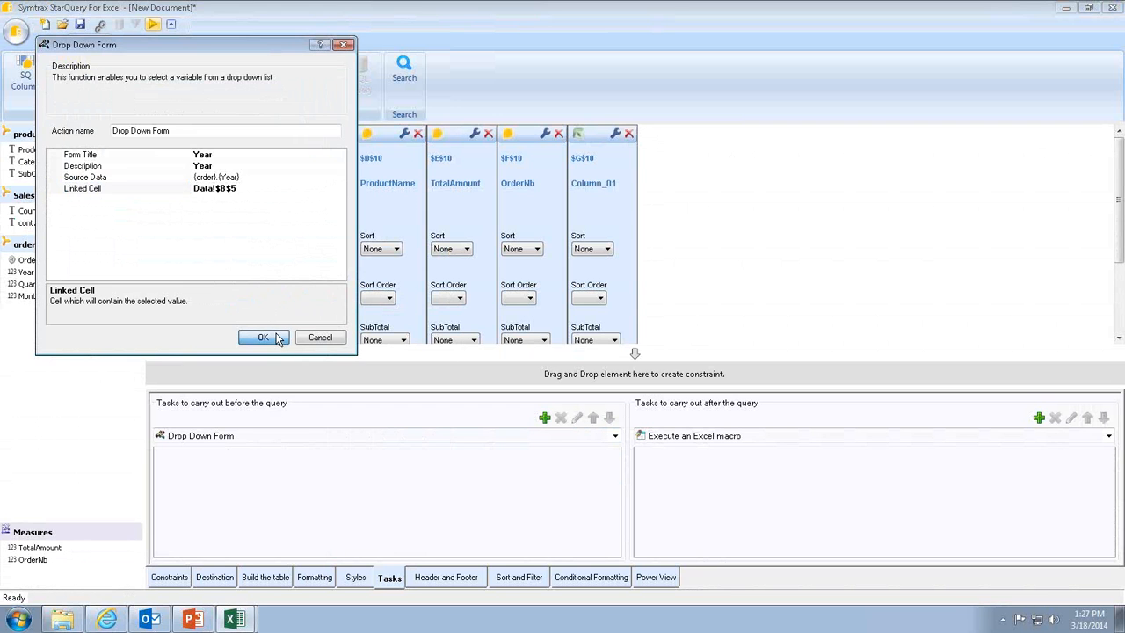
{"action": "left_click", "coordinate": [250, 337]}
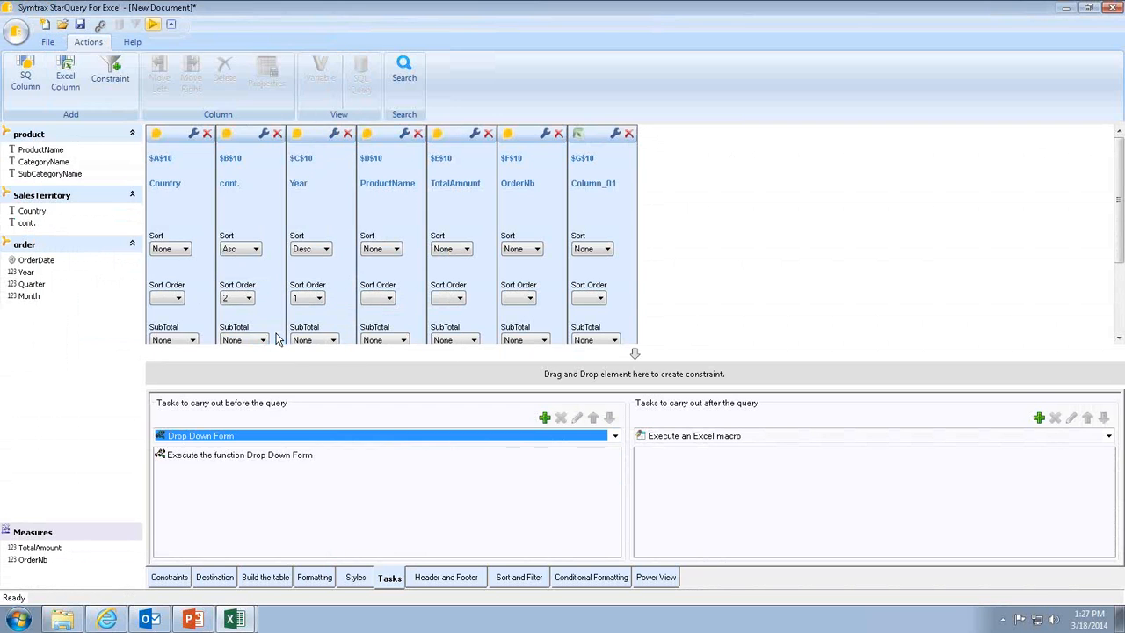
Run the query with year 2010 chosen in the drop-down form and review the returned rows on the Data sheet
{"action": "left_click", "coordinate": [152, 24]}
{"action": "left_click", "coordinate": [205, 168]}
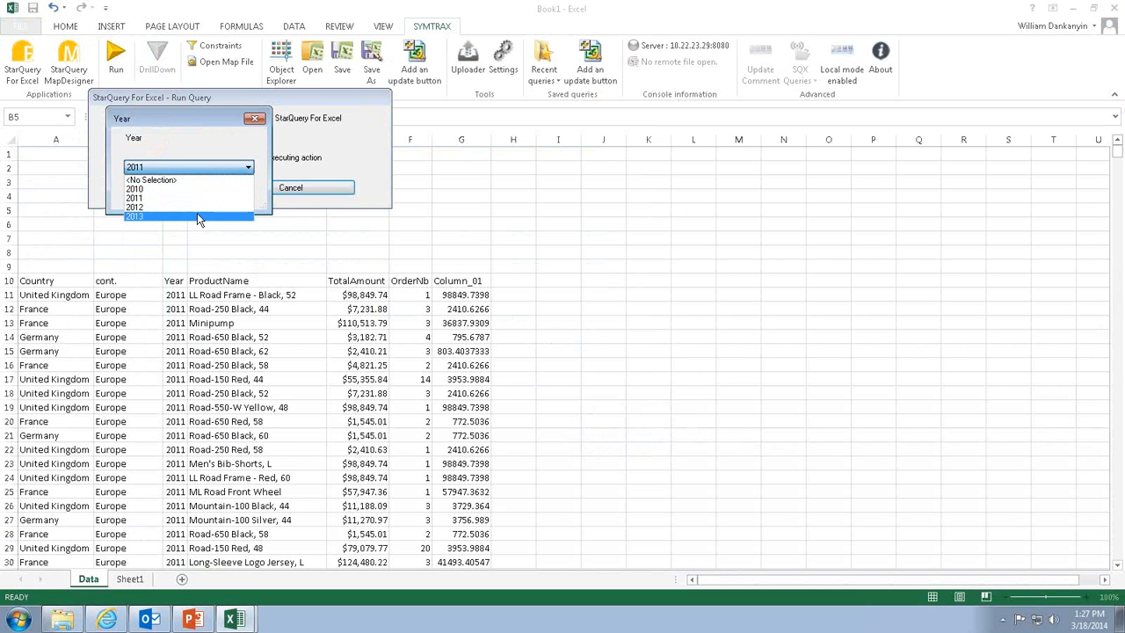
{"action": "left_click", "coordinate": [198, 188]}
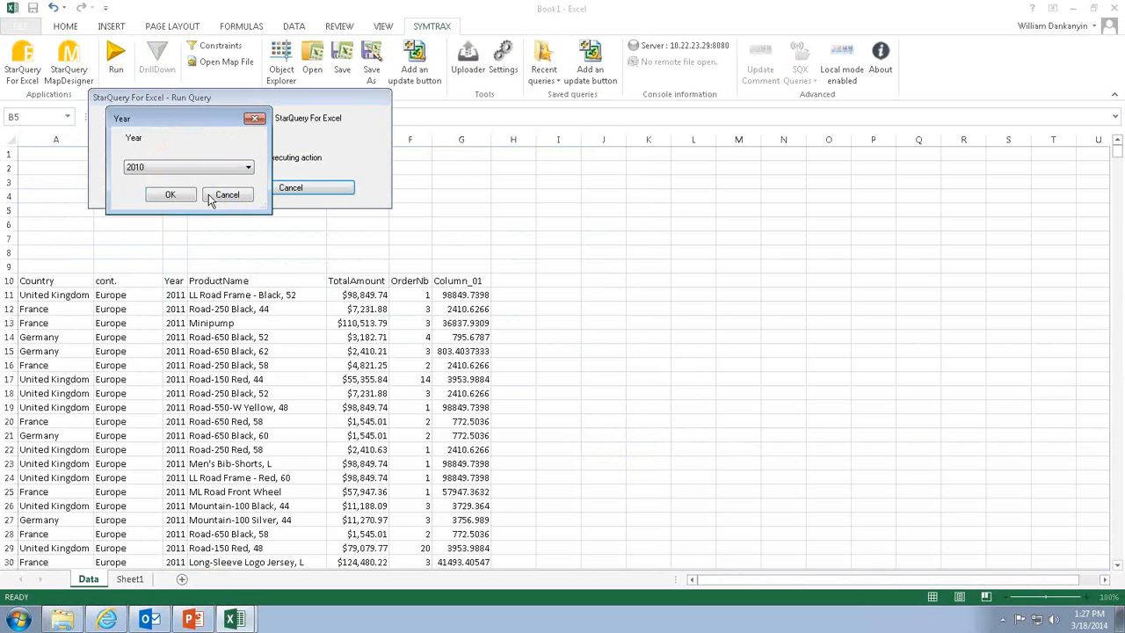
{"action": "left_click", "coordinate": [182, 196]}
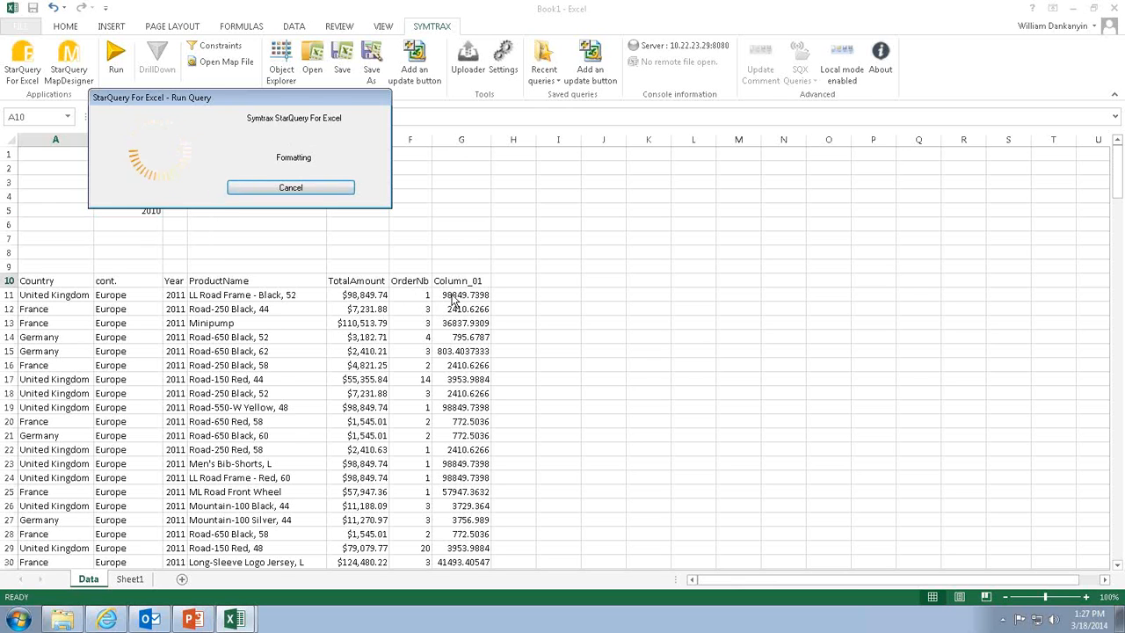
{"action": "scroll", "coordinate": [477, 317], "scroll_direction": "down", "scroll_amount": 9}
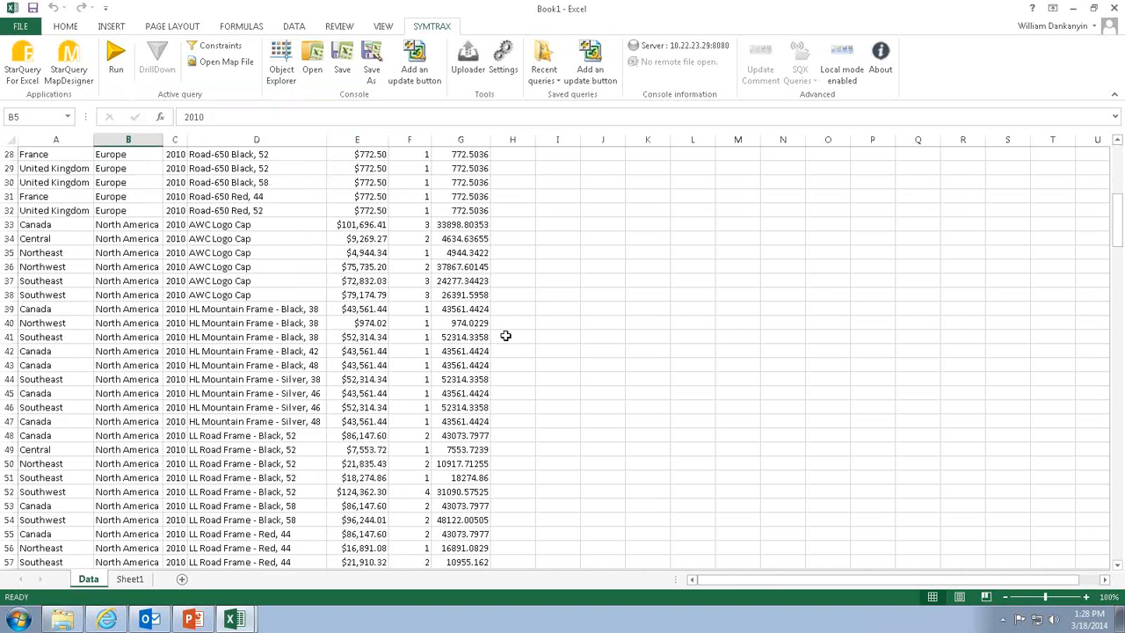
{"action": "scroll", "coordinate": [506, 335], "scroll_direction": "down", "scroll_amount": 2}
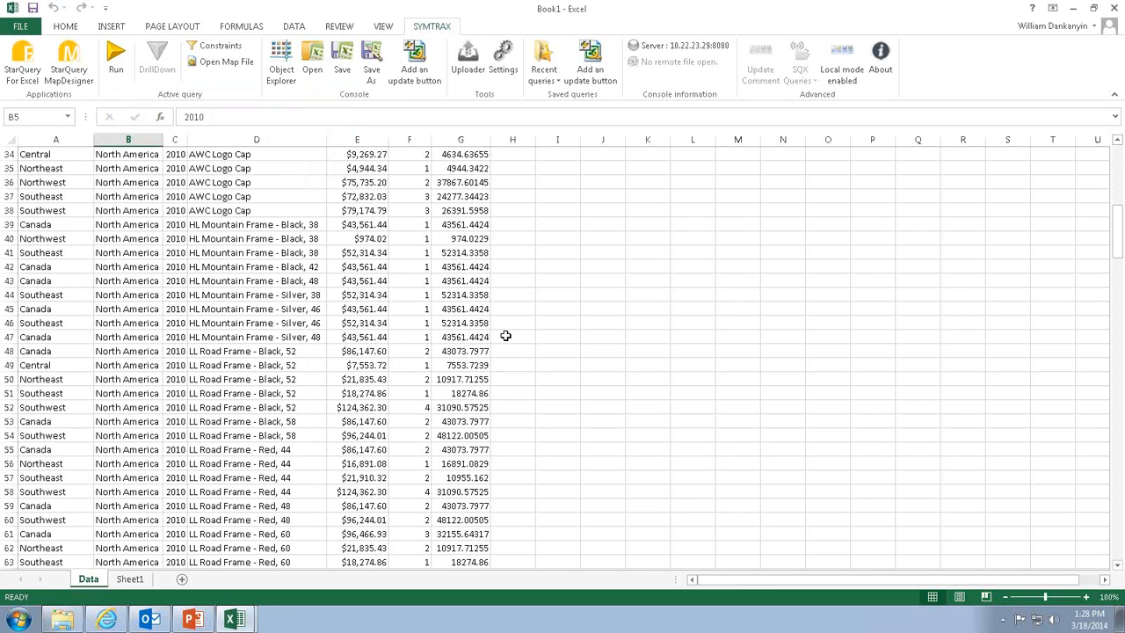
{"action": "scroll", "coordinate": [505, 336], "scroll_direction": "up", "scroll_amount": 11}
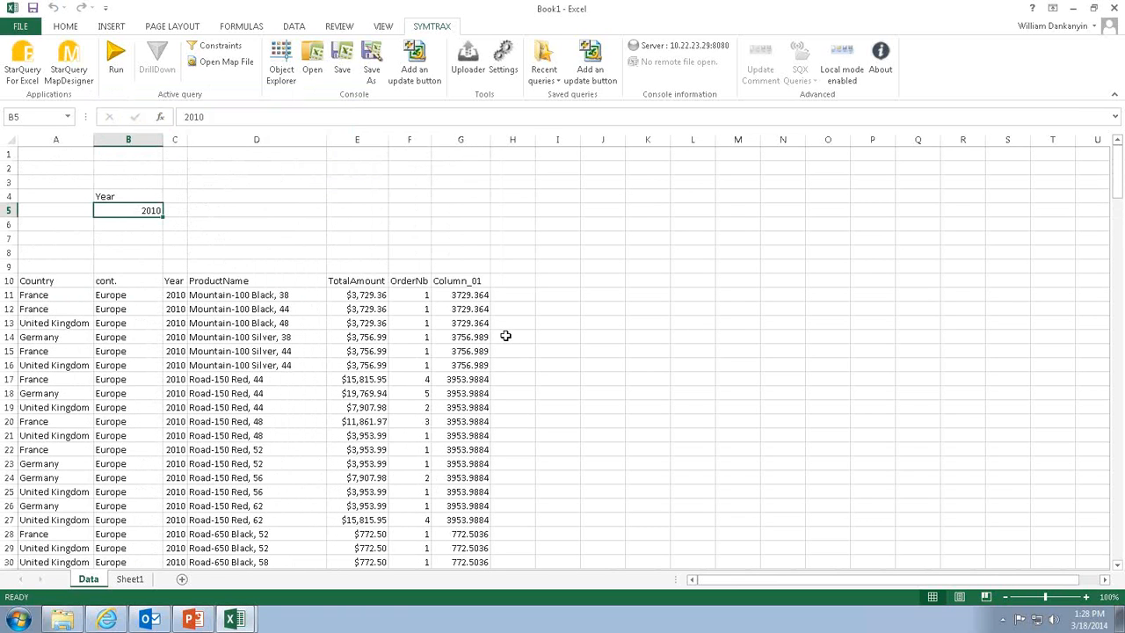
Select cell D5 on the Data sheet and save the query design to the Desktop as Webinar, replacing the existing file
{"action": "left_click", "coordinate": [234, 211]}
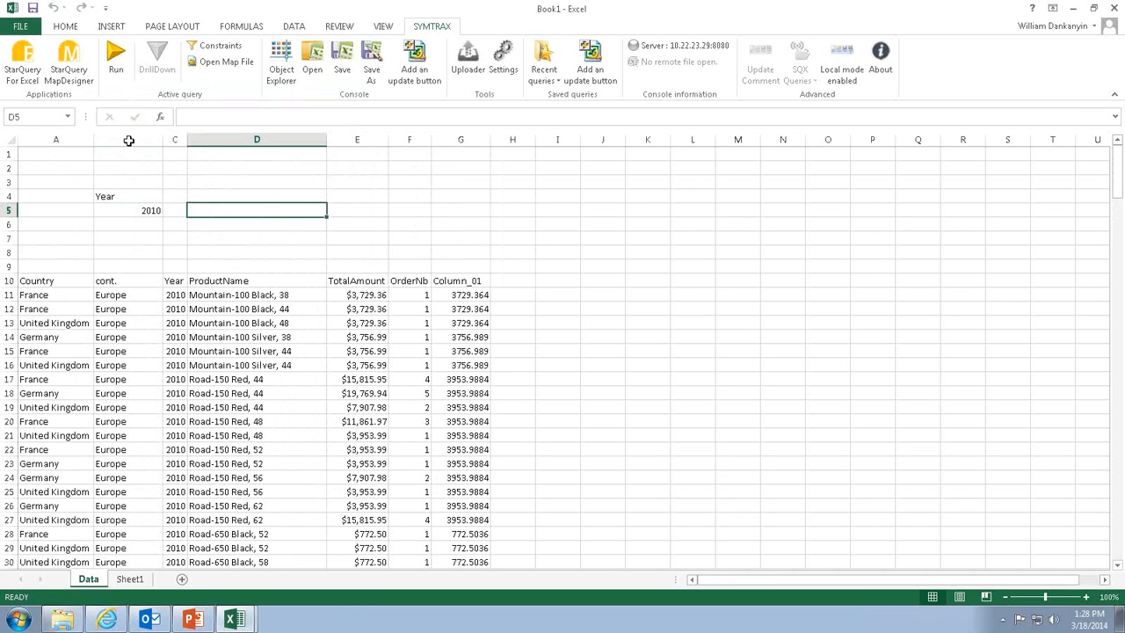
{"action": "left_click", "coordinate": [33, 70]}
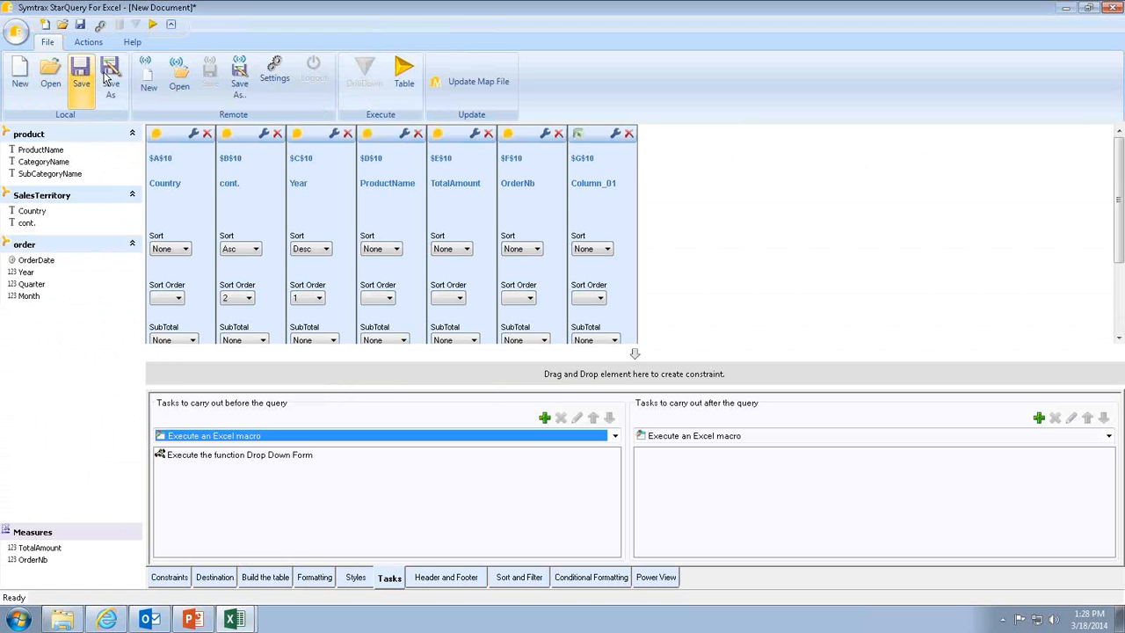
{"action": "left_click", "coordinate": [108, 77]}
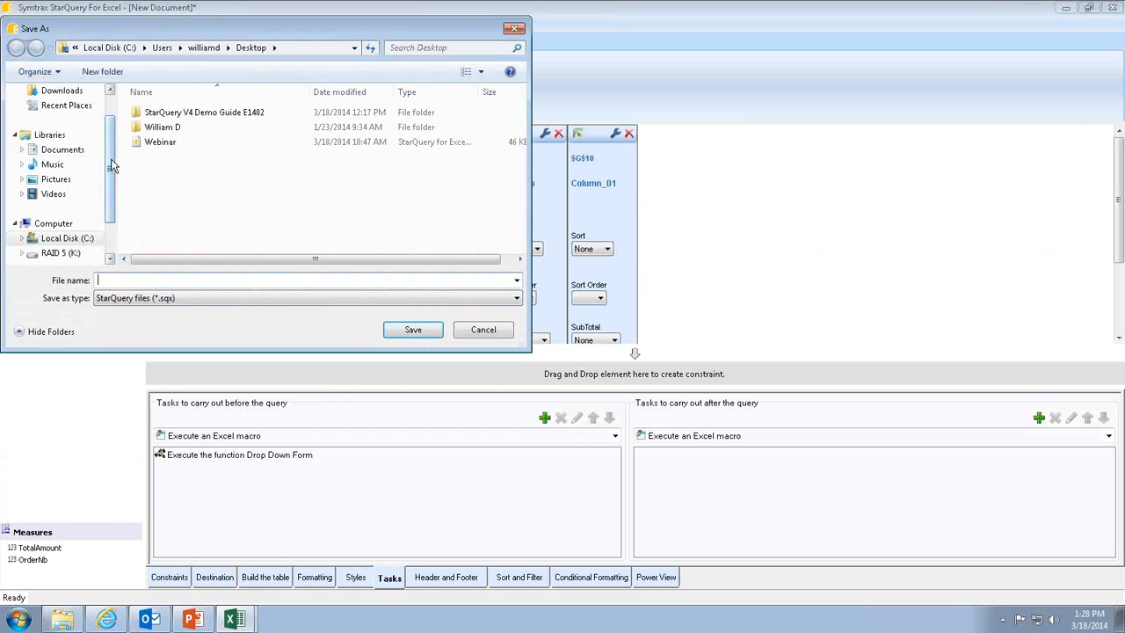
{"action": "left_click_drag", "start_coordinate": [112, 165], "coordinate": [106, 83]}
{"action": "left_click", "coordinate": [69, 113]}
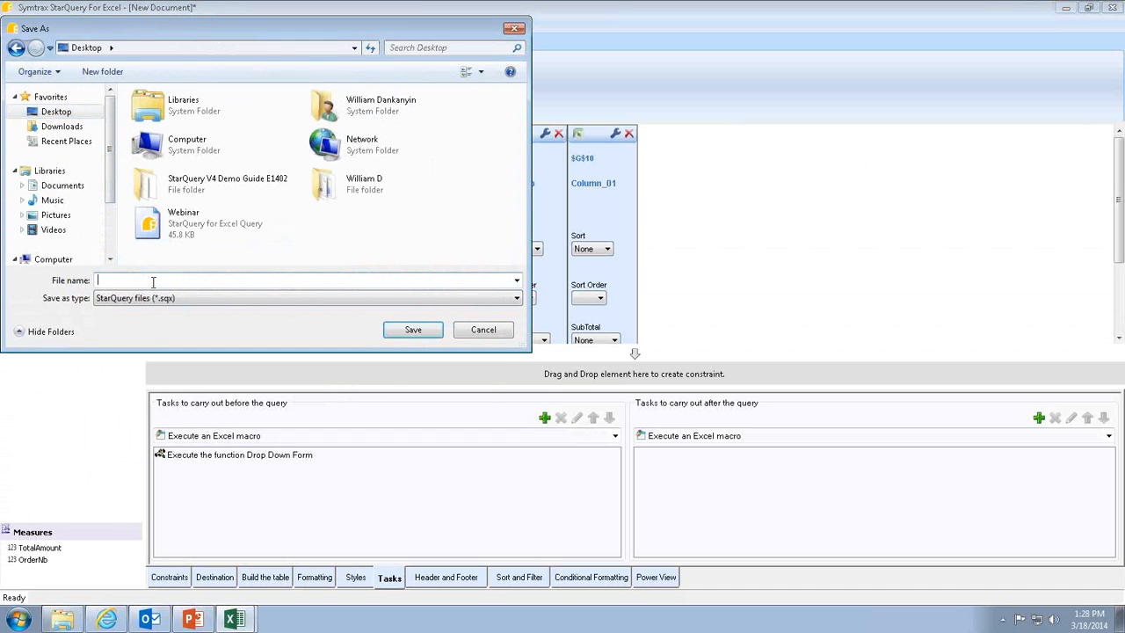
{"action": "type", "text": "Webinar"}
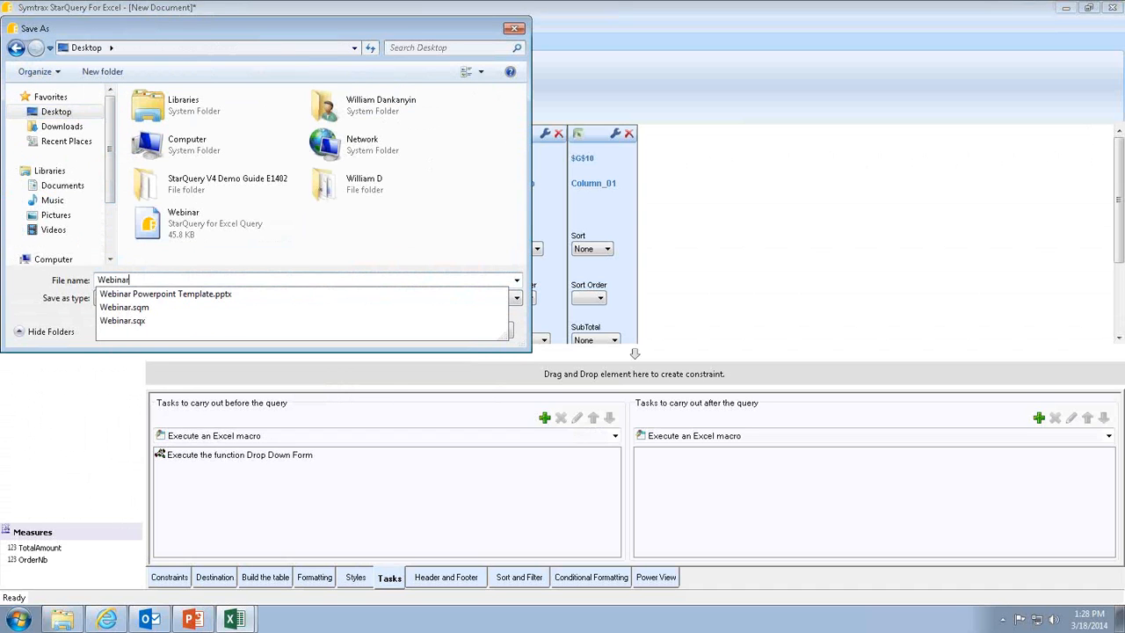
{"action": "key", "text": "Return"}
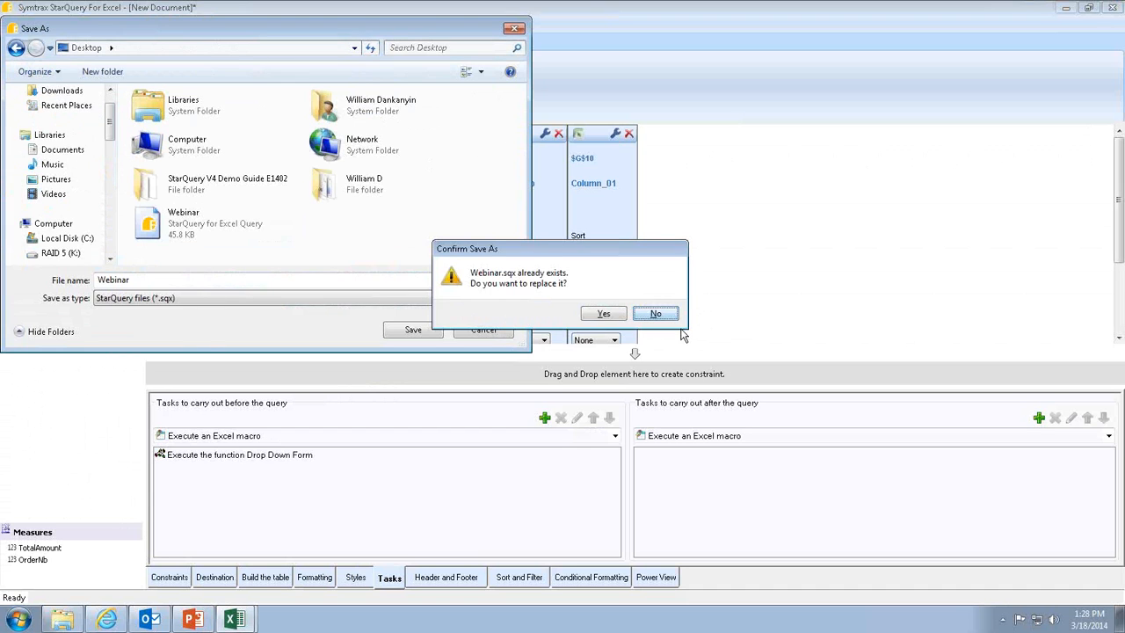
{"action": "left_click", "coordinate": [655, 313]}
{"action": "left_click", "coordinate": [425, 325]}
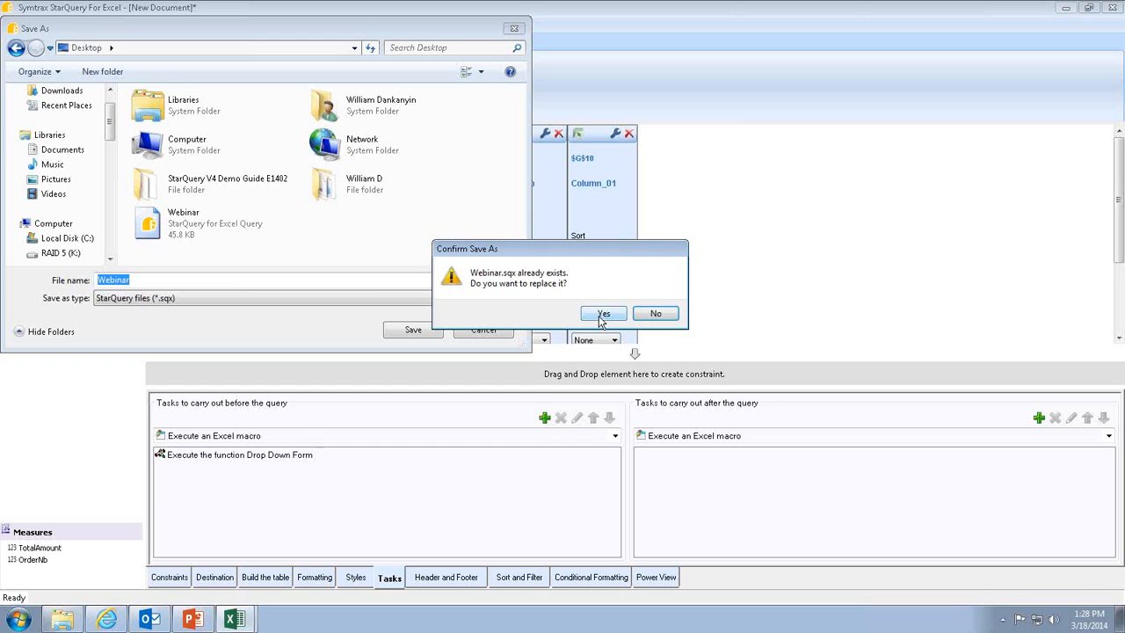
{"action": "left_click", "coordinate": [603, 314]}
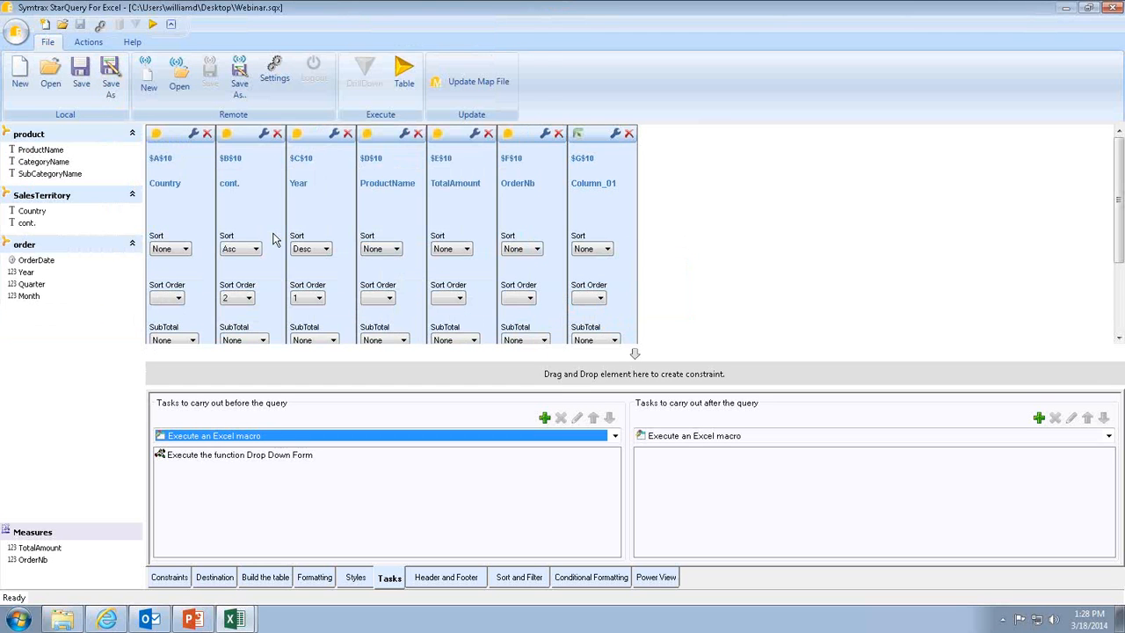
Return to the Data sheet and add an update button labelled Update that executes the Webinar query file from the Desktop
{"action": "left_click", "coordinate": [154, 29]}
{"action": "left_click", "coordinate": [98, 129]}
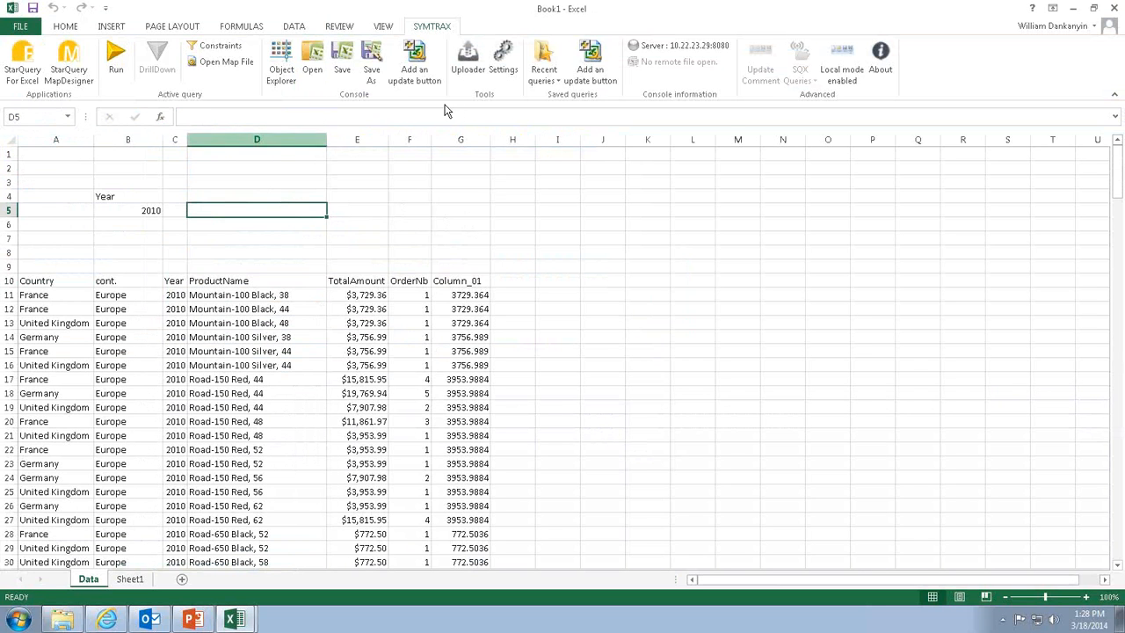
{"action": "left_click", "coordinate": [590, 62]}
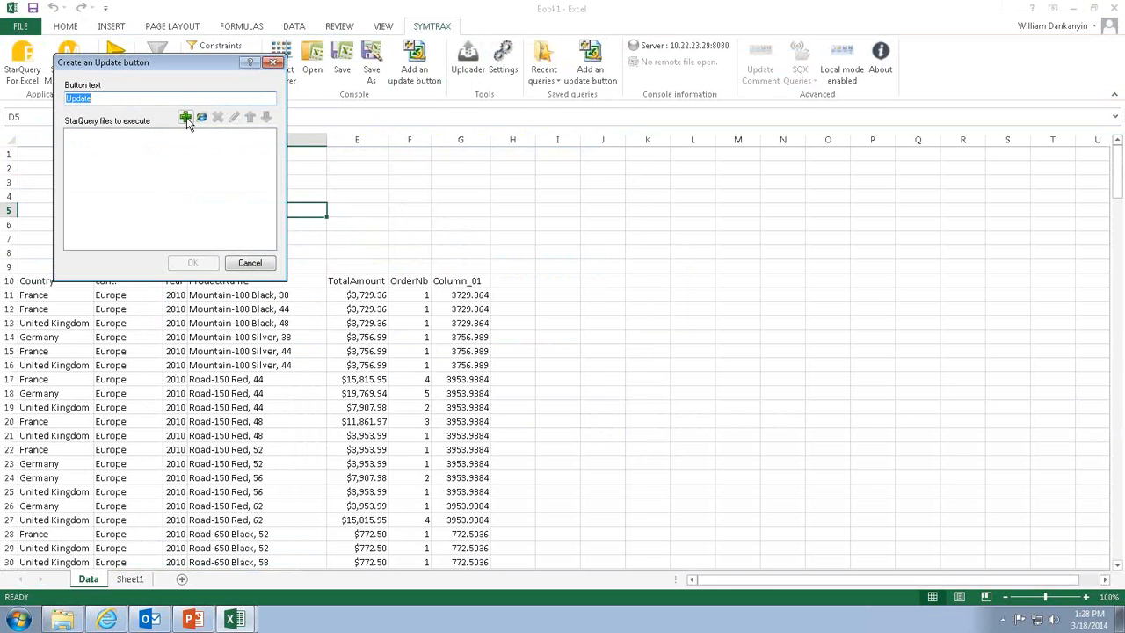
{"action": "left_click", "coordinate": [186, 117]}
{"action": "left_click", "coordinate": [113, 167]}
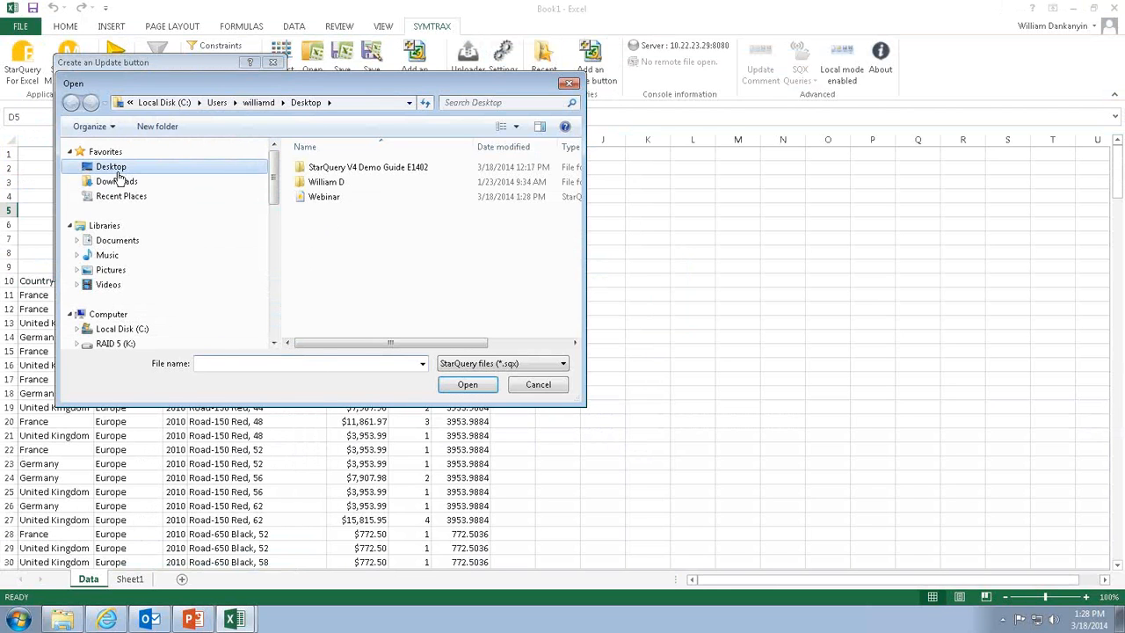
{"action": "scroll", "coordinate": [396, 299], "scroll_direction": "down", "scroll_amount": 1}
{"action": "double_click", "coordinate": [344, 325]}
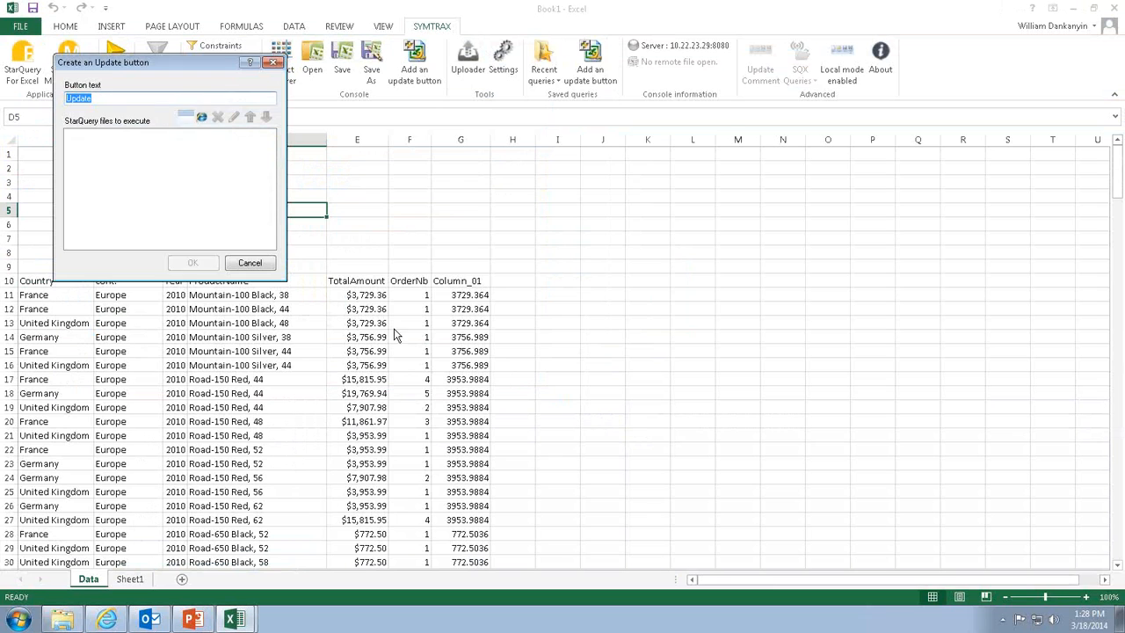
{"action": "left_click", "coordinate": [190, 263]}
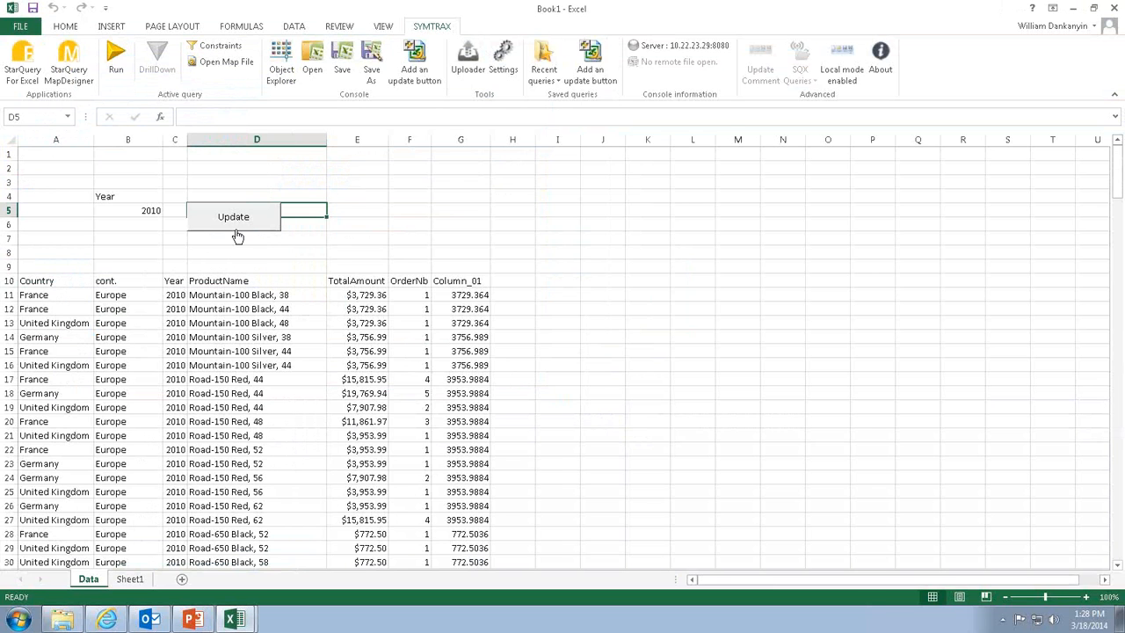
Refresh the query data with the sheet's Update button, choosing 2012 as the year
{"action": "left_click", "coordinate": [245, 214]}
{"action": "left_click", "coordinate": [228, 186]}
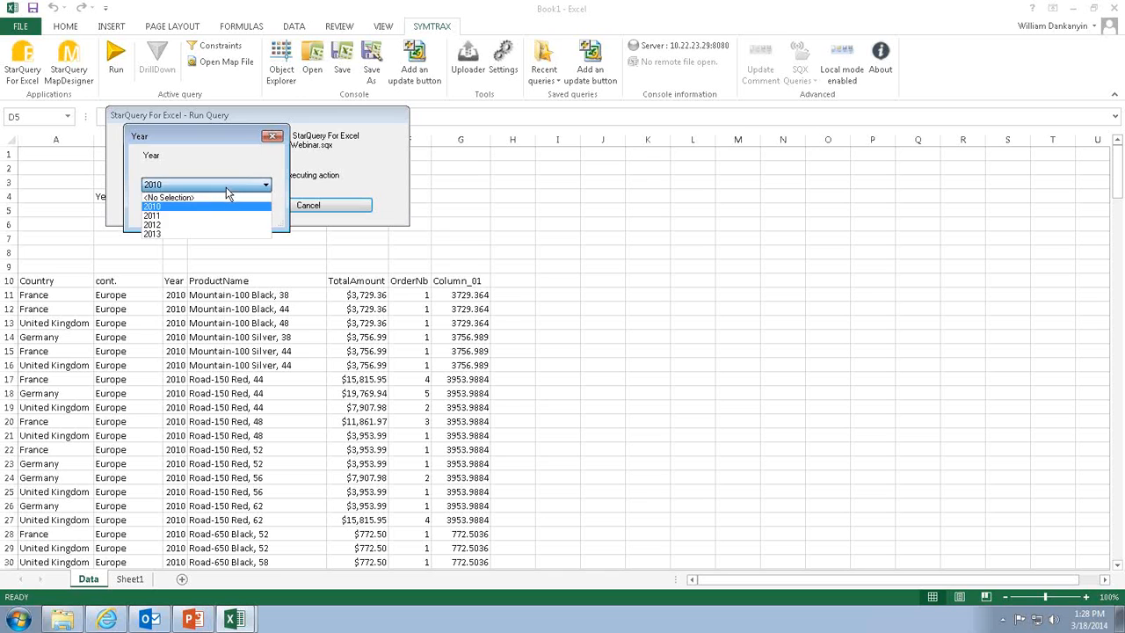
{"action": "left_click", "coordinate": [187, 223]}
{"action": "left_click", "coordinate": [186, 215]}
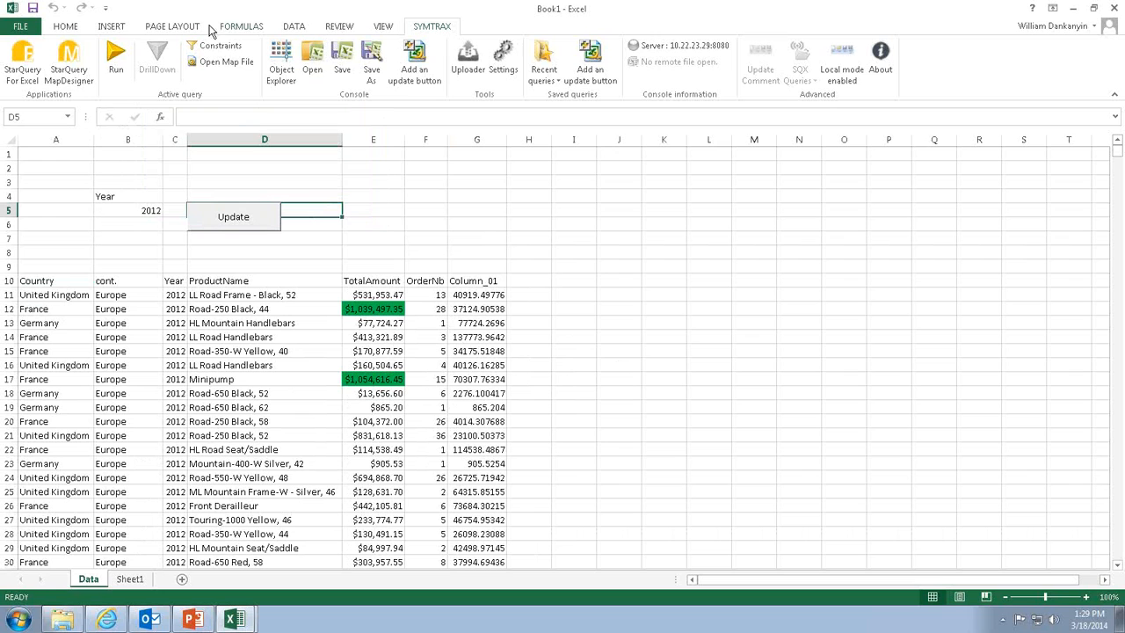
Insert a PivotChart with PivotTable based on the range Select1 and place it on a new worksheet
{"action": "left_click", "coordinate": [116, 27]}
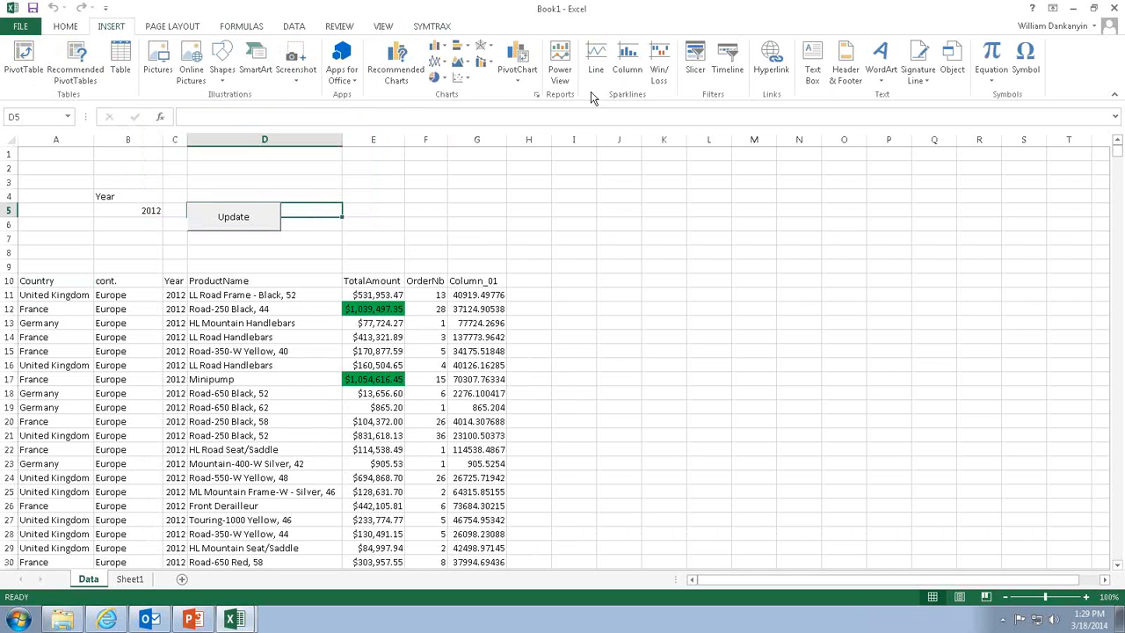
{"action": "left_click", "coordinate": [516, 77]}
{"action": "left_click", "coordinate": [518, 117]}
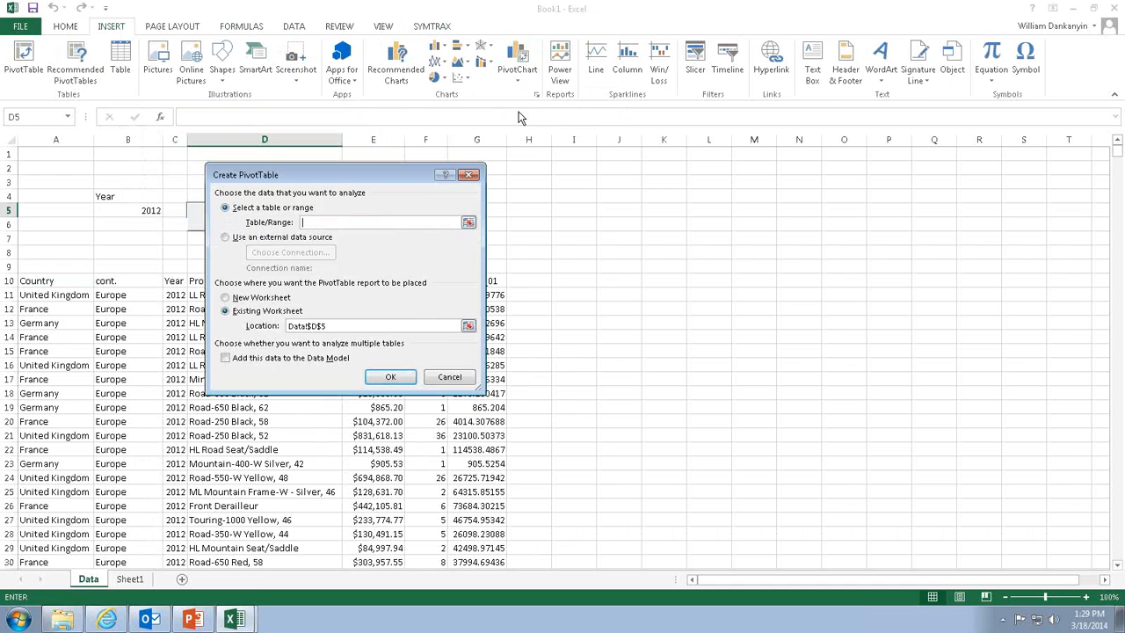
{"action": "type", "text": "Select1"}
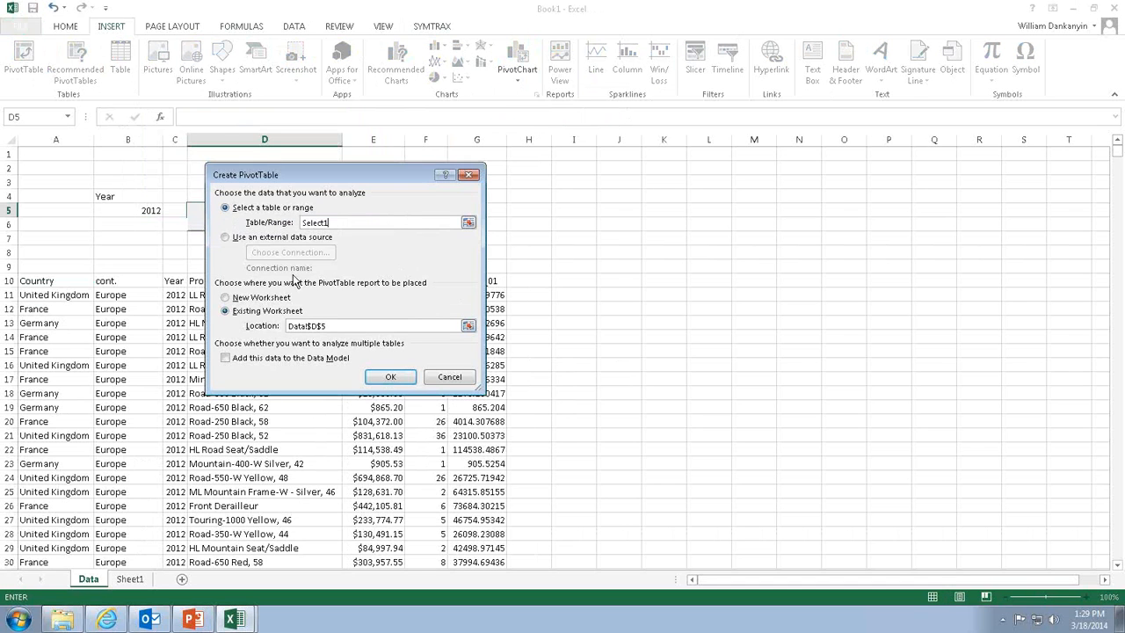
{"action": "left_click", "coordinate": [224, 299]}
{"action": "left_click", "coordinate": [390, 376]}
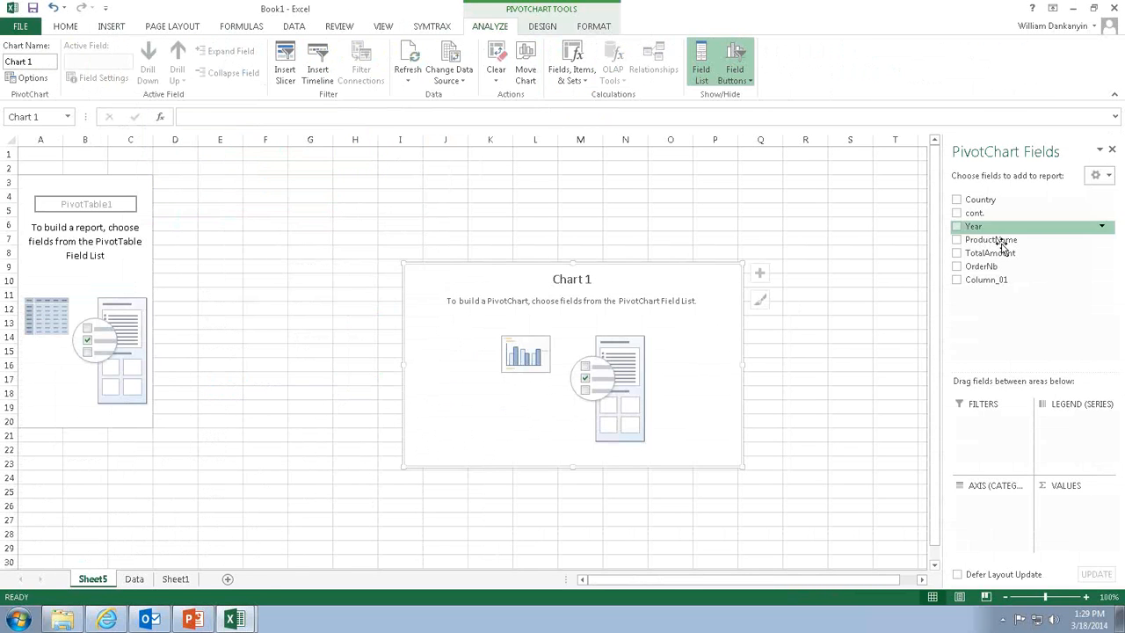
Plot TotalAmount by cont. in the PivotChart and replace cont. with Country as the axis field
{"action": "left_click", "coordinate": [957, 214]}
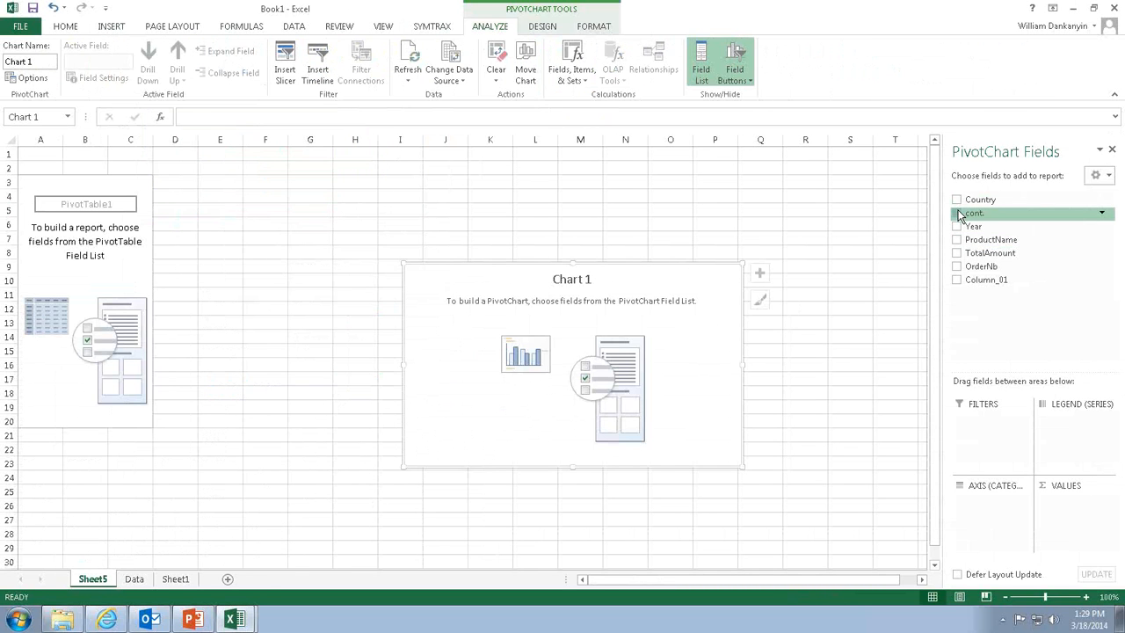
{"action": "left_click", "coordinate": [957, 253]}
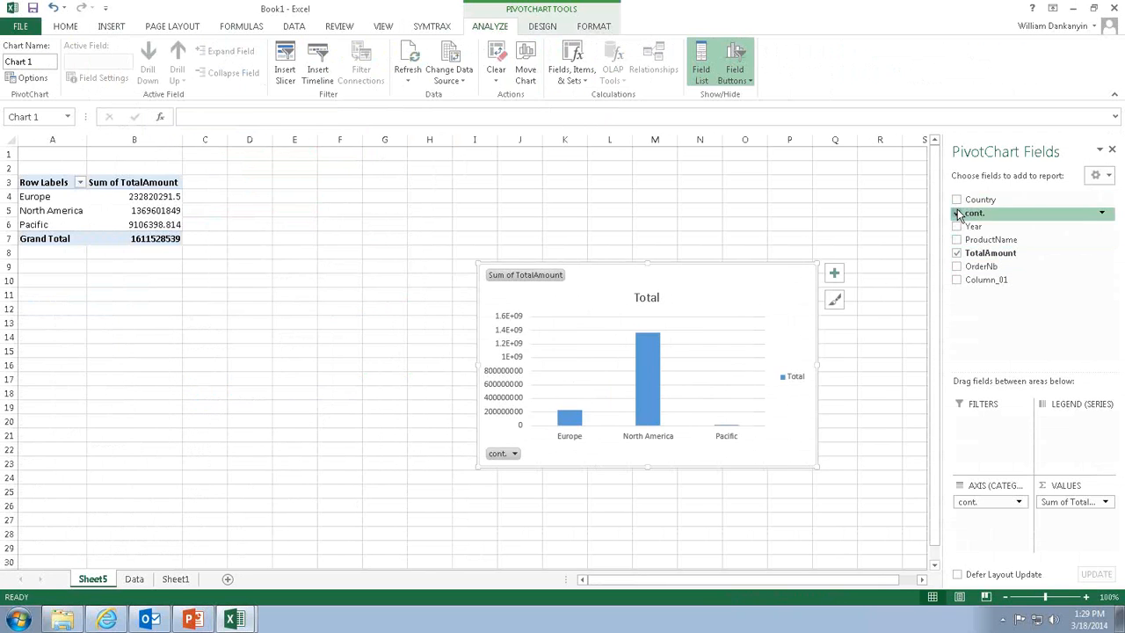
{"action": "left_click", "coordinate": [957, 214]}
{"action": "left_click", "coordinate": [957, 200]}
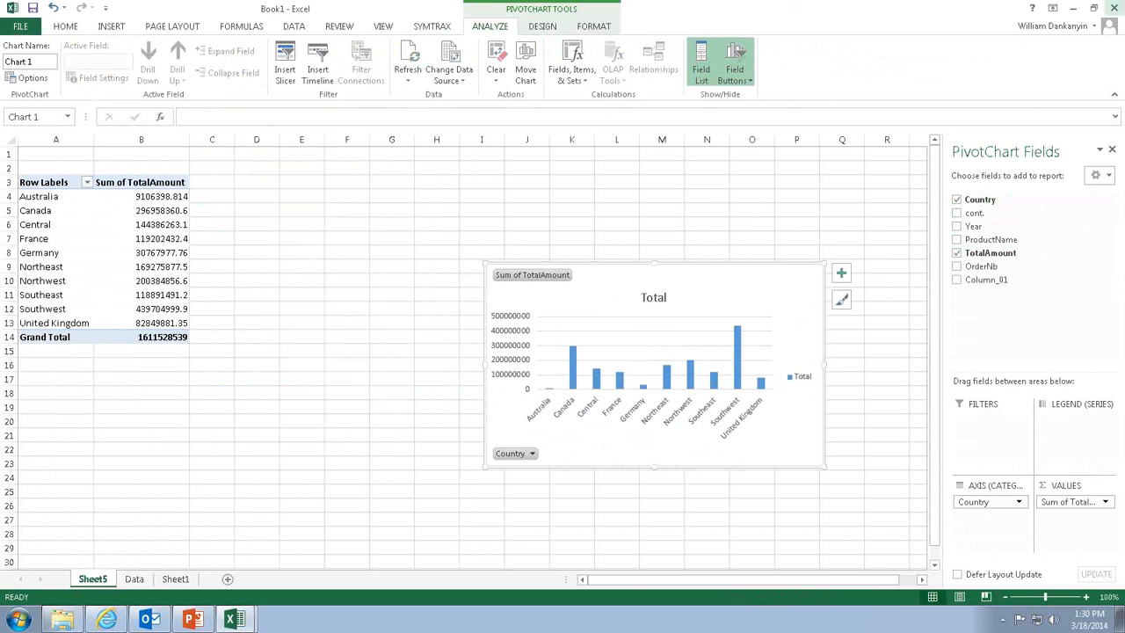
Close the workbook without saving, and open the Webinar map file from the Desktop in MapDesigner at its dimensions step
{"action": "left_click", "coordinate": [1113, 8]}
{"action": "left_click", "coordinate": [560, 326]}
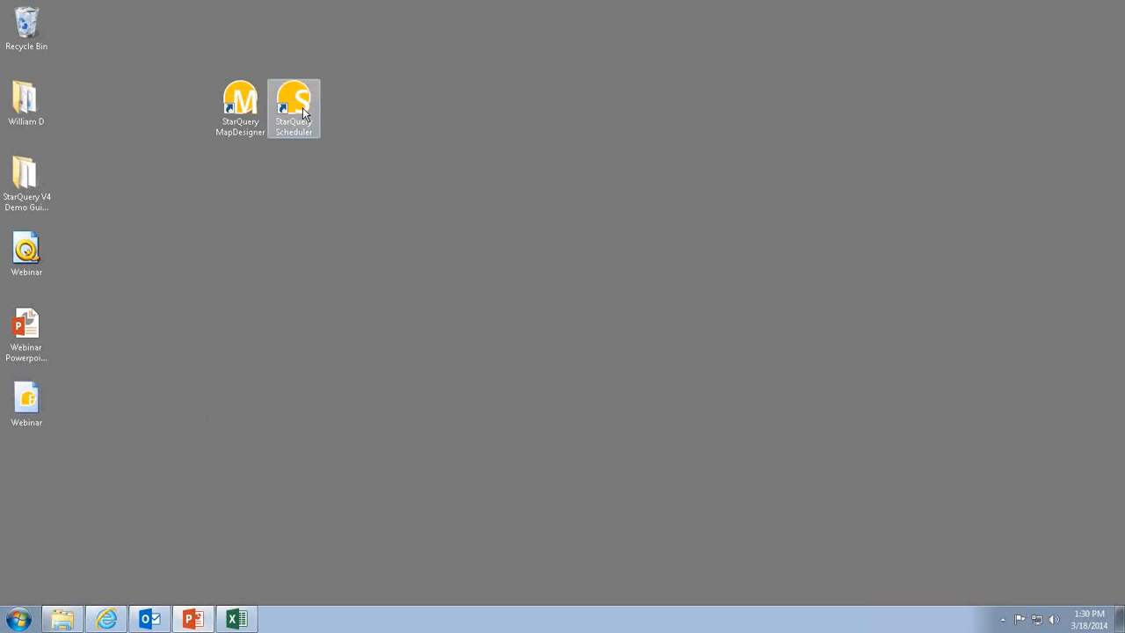
{"action": "double_click", "coordinate": [31, 262]}
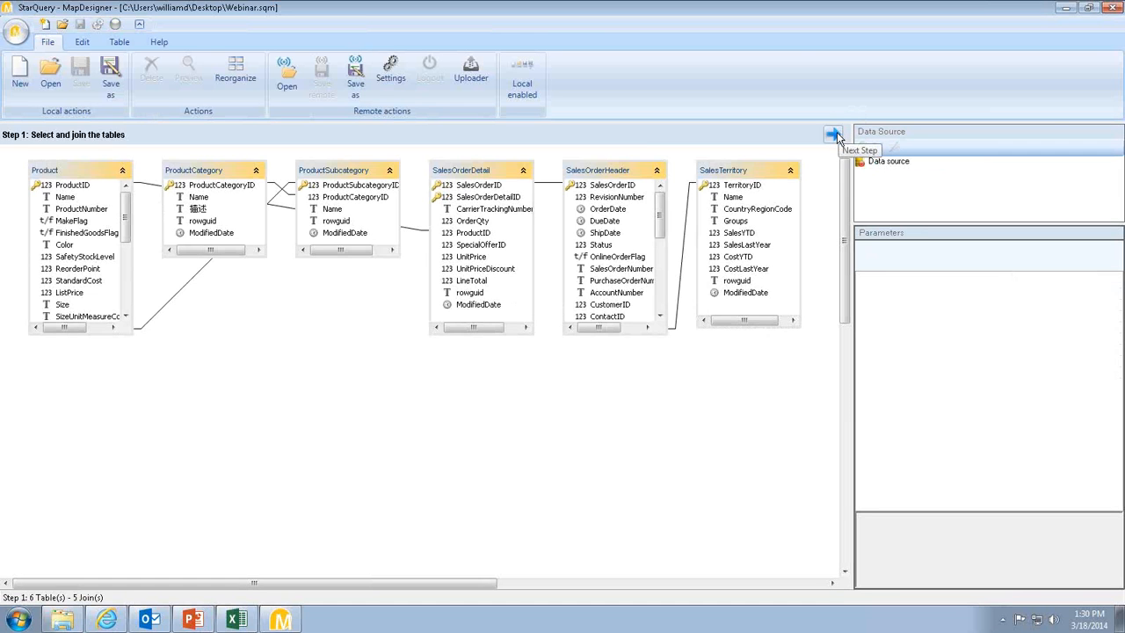
{"action": "left_click", "coordinate": [835, 135]}
Enable drill down for the order and product dimensions by setting the option to Yes
{"action": "left_click", "coordinate": [589, 233]}
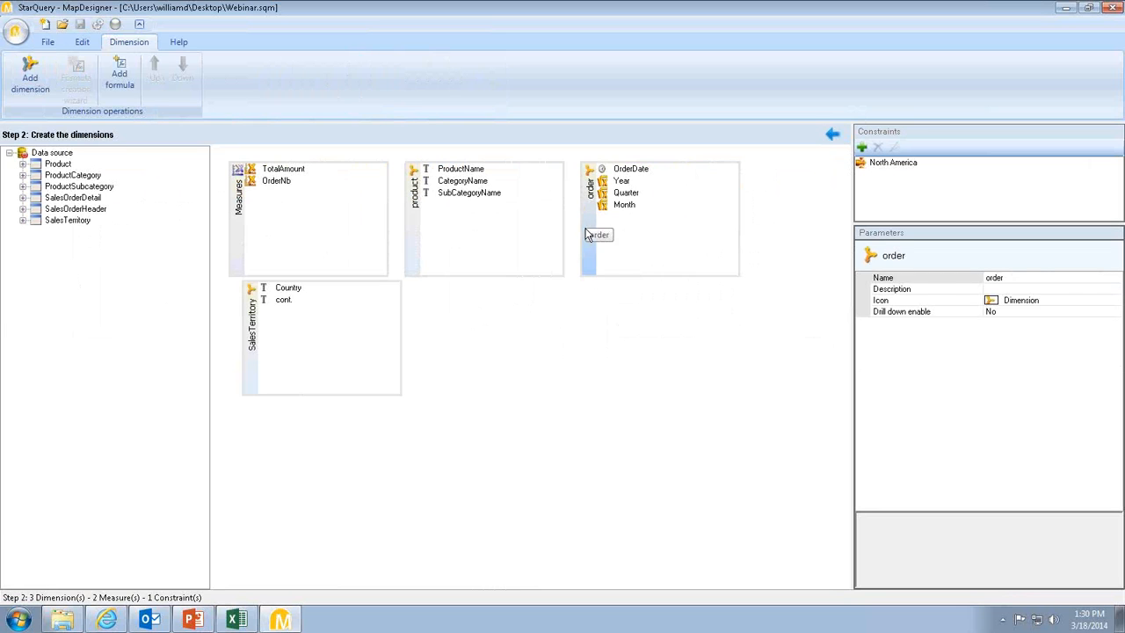
{"action": "left_click", "coordinate": [1035, 312]}
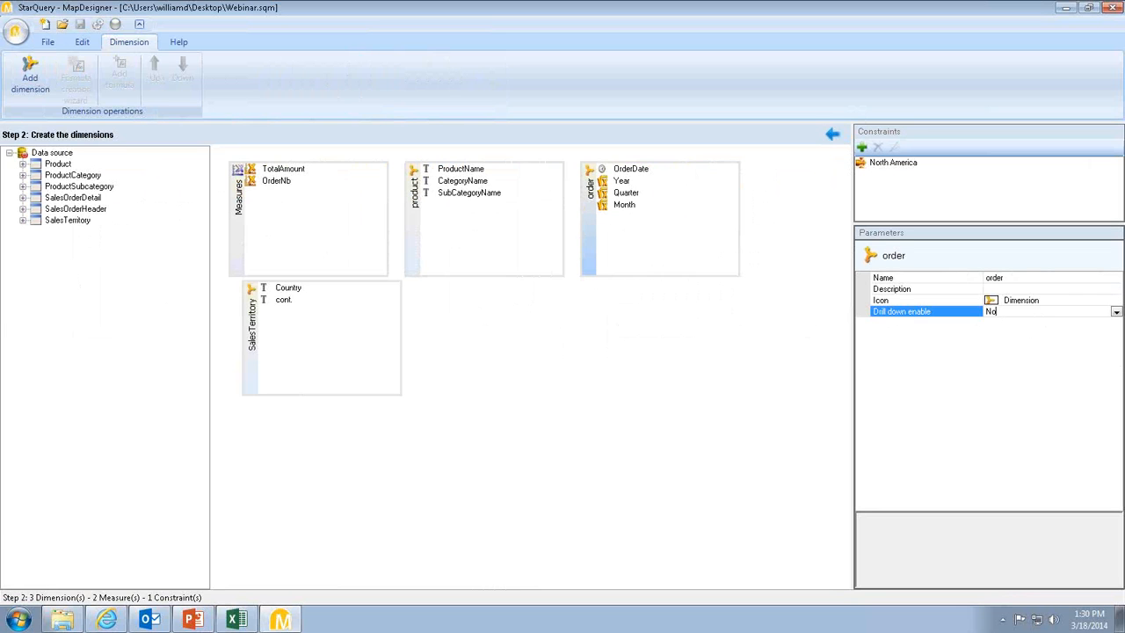
{"action": "left_click", "coordinate": [1116, 313]}
{"action": "left_click", "coordinate": [1037, 336]}
{"action": "left_click", "coordinate": [417, 240]}
{"action": "left_click", "coordinate": [1114, 315]}
{"action": "left_click", "coordinate": [1116, 313]}
{"action": "left_click", "coordinate": [1037, 334]}
Enable drill down for the SalesTerritory dimension, and save and close the map file
{"action": "left_click", "coordinate": [254, 350]}
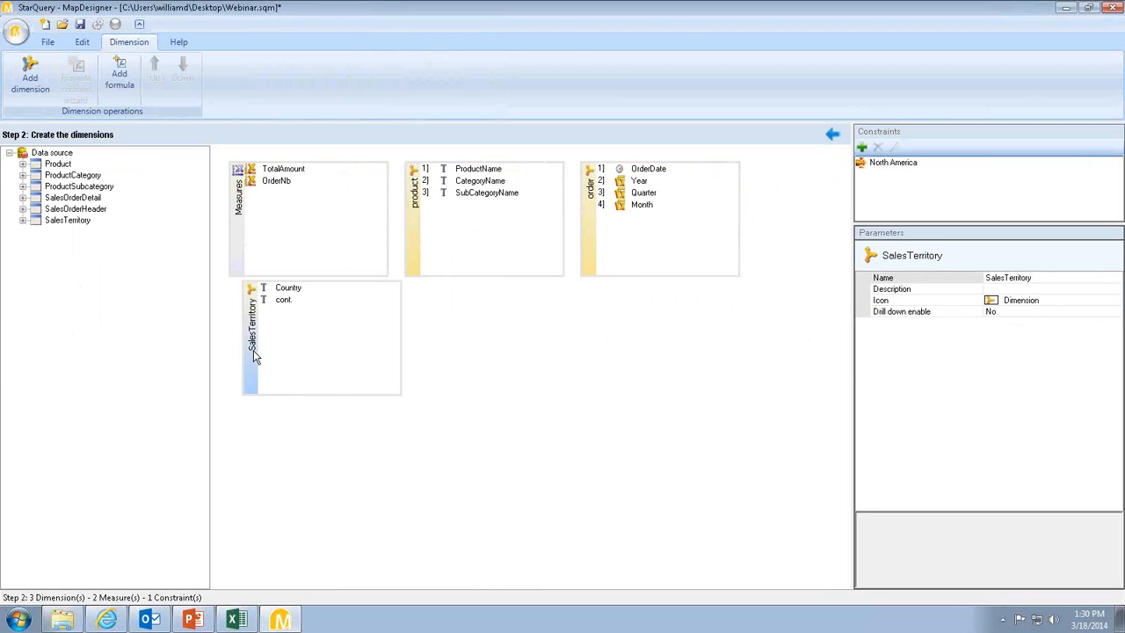
{"action": "left_click", "coordinate": [1120, 315]}
{"action": "left_click", "coordinate": [1116, 312]}
{"action": "left_click", "coordinate": [1041, 340]}
{"action": "left_click", "coordinate": [1116, 315]}
{"action": "left_click", "coordinate": [1004, 338]}
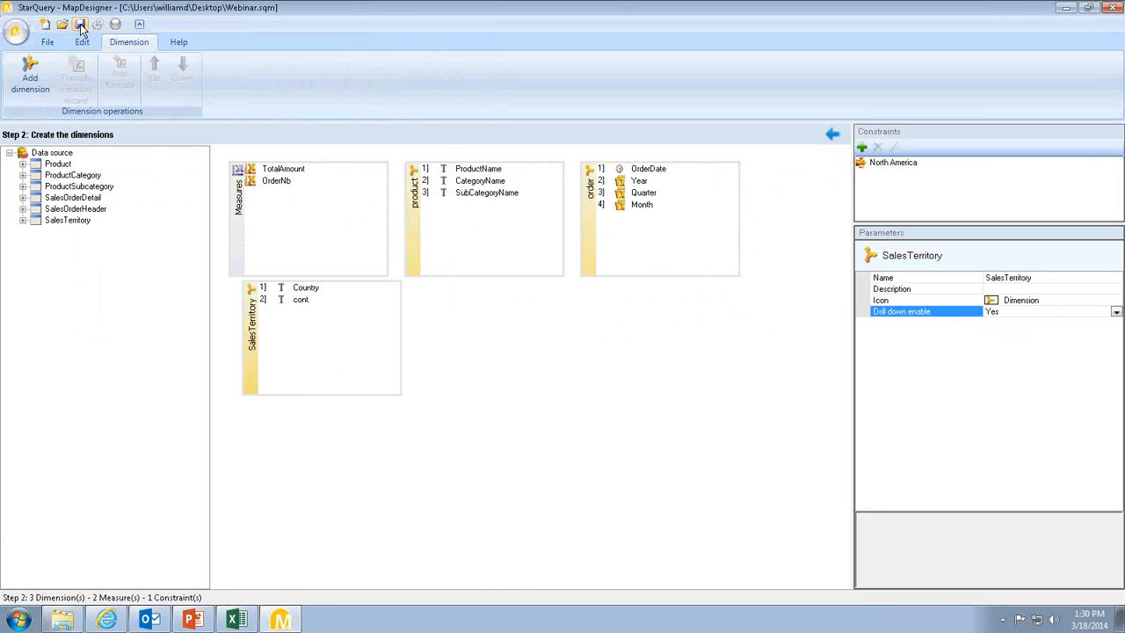
{"action": "left_click", "coordinate": [1113, 8]}
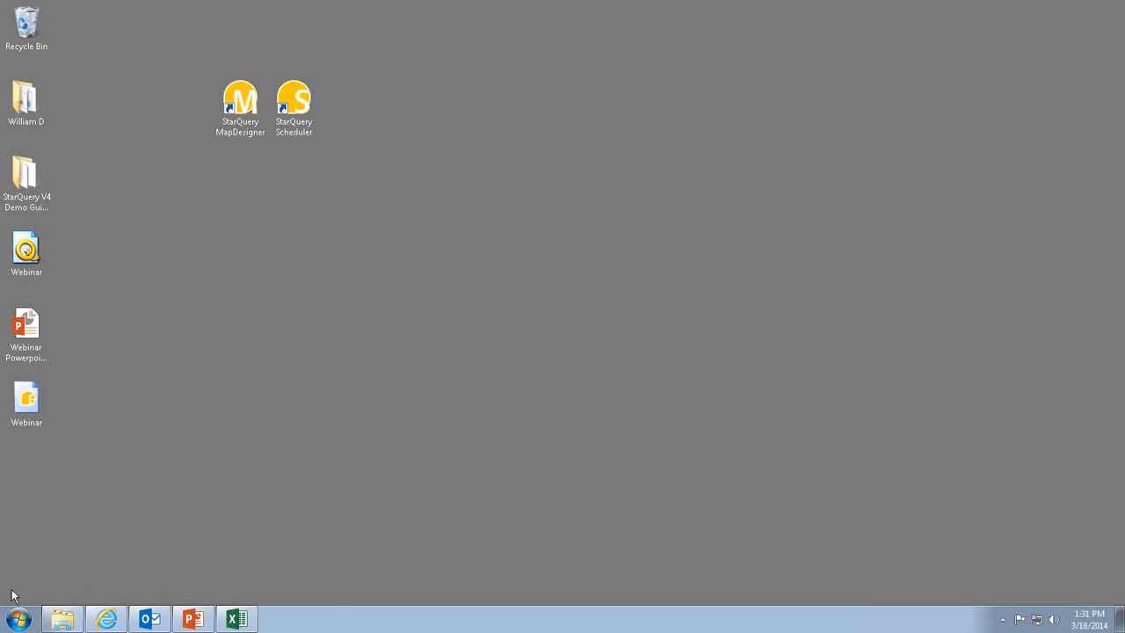
Start Excel with a blank workbook and launch StarQuery For Excel from it
{"action": "left_click", "coordinate": [19, 619]}
{"action": "left_click", "coordinate": [91, 371]}
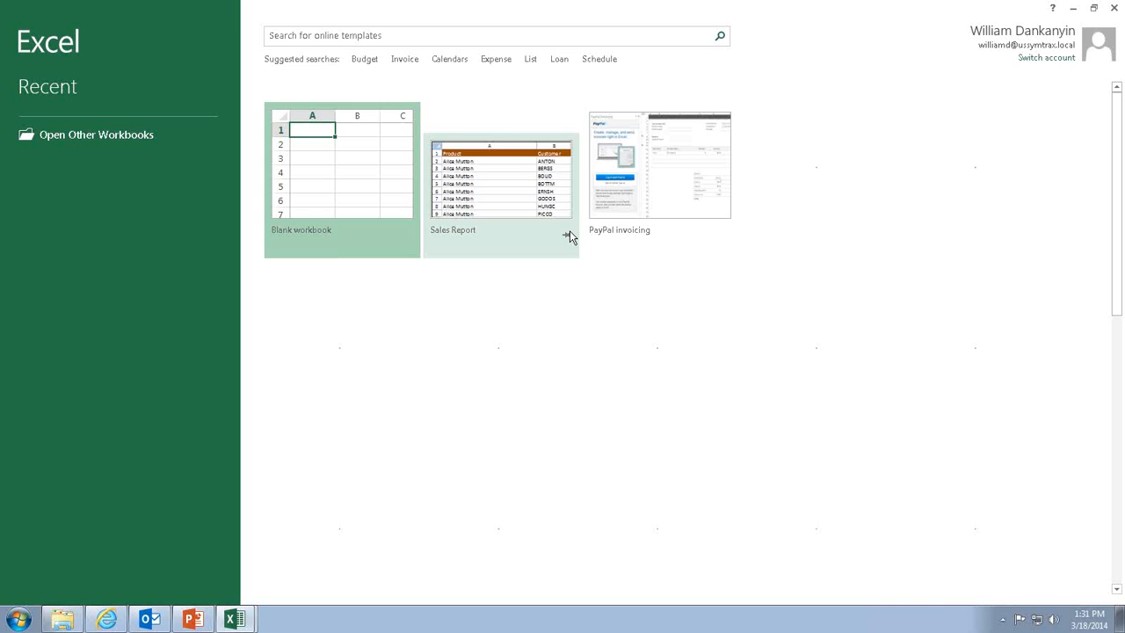
{"action": "left_click", "coordinate": [302, 184]}
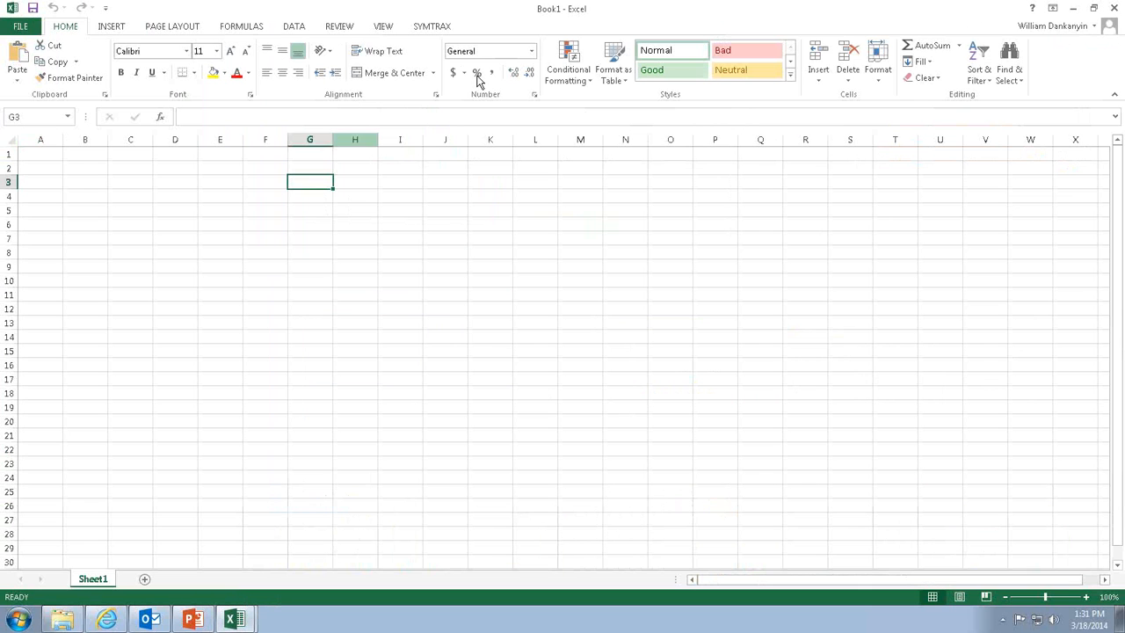
{"action": "left_click", "coordinate": [437, 28]}
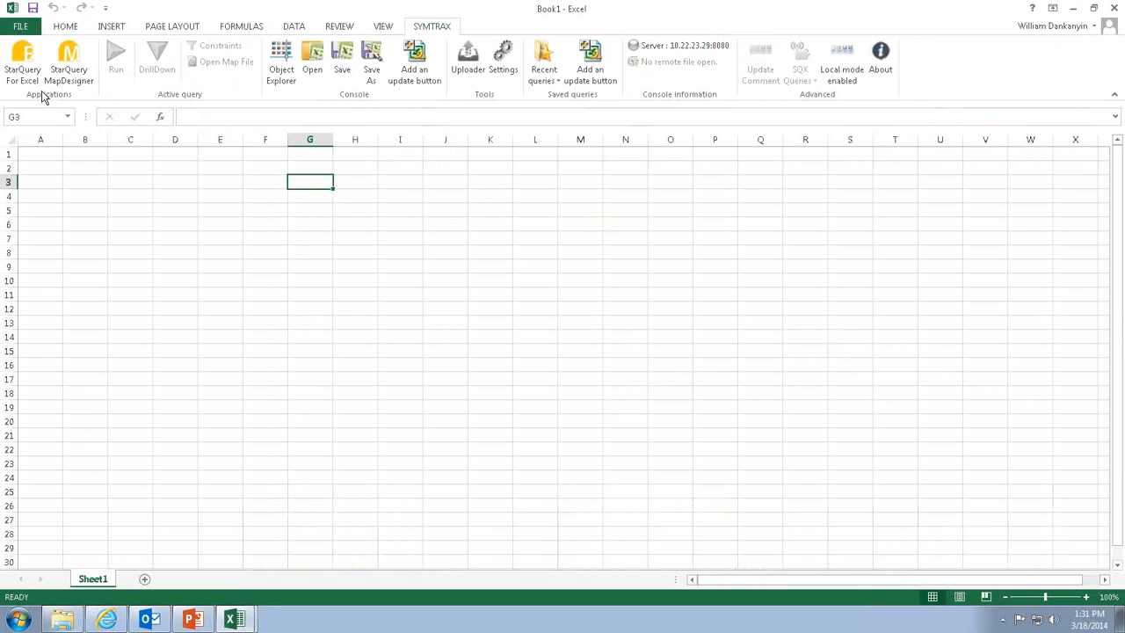
{"action": "left_click", "coordinate": [21, 68]}
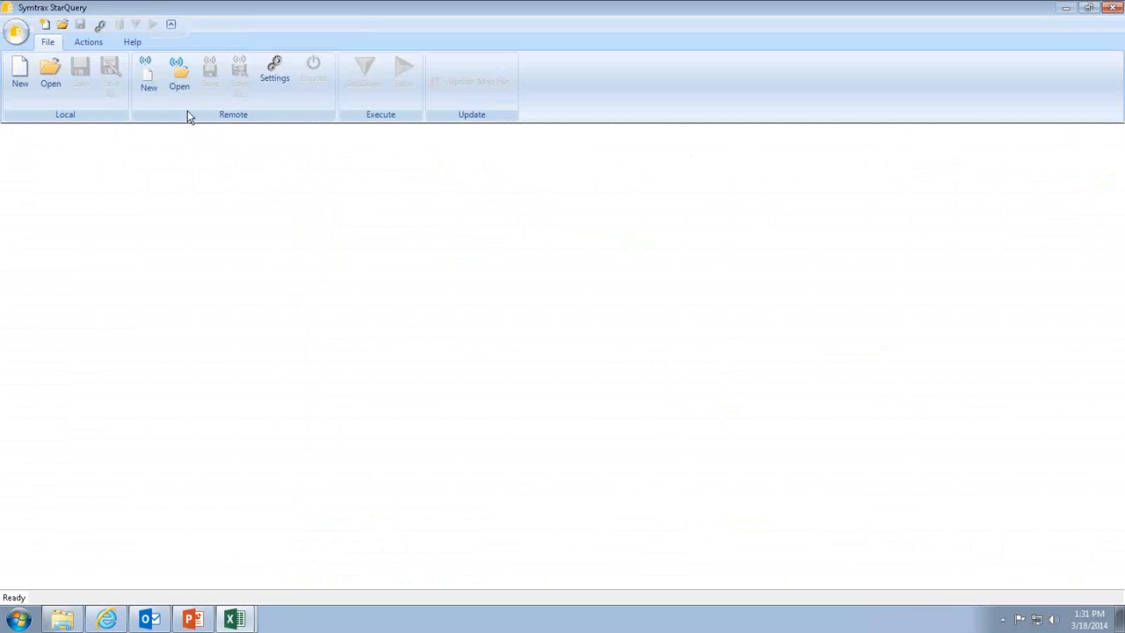
Create a new local Data Analysis report based on the Webinar.sqm map file
{"action": "left_click", "coordinate": [19, 77]}
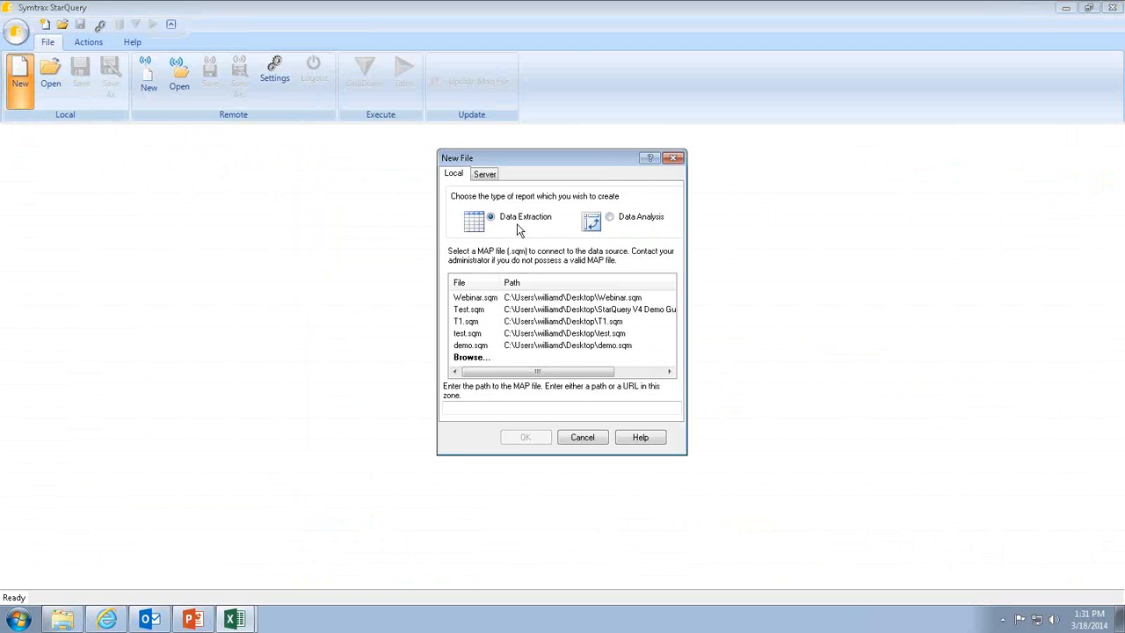
{"action": "left_click", "coordinate": [610, 218]}
{"action": "double_click", "coordinate": [479, 298]}
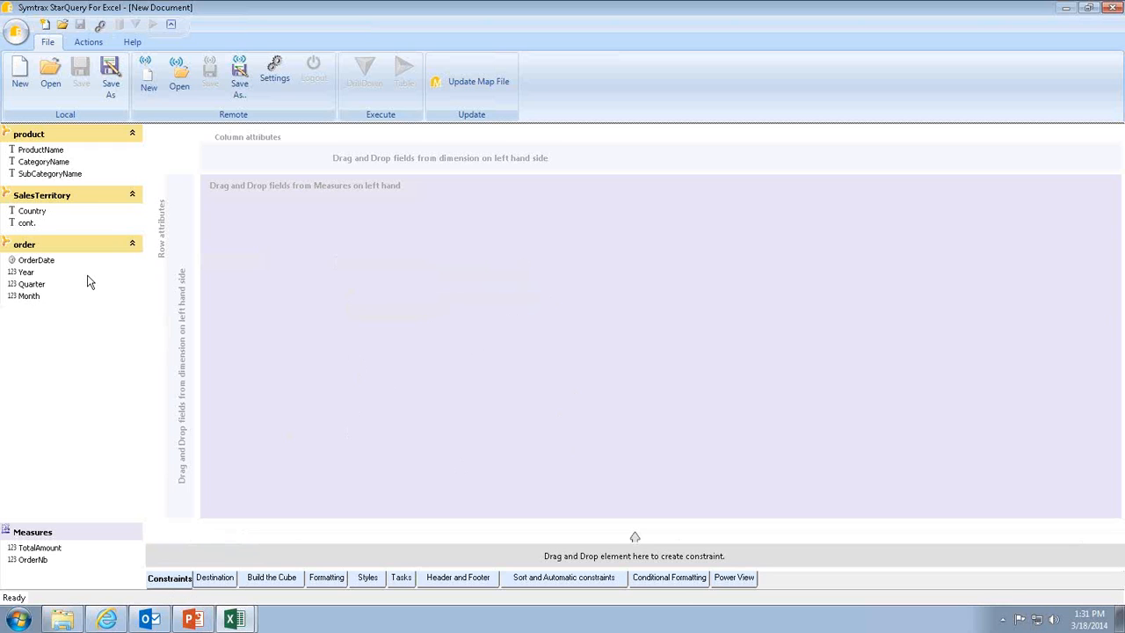
{"action": "left_click_drag", "start_coordinate": [35, 211], "coordinate": [173, 251]}
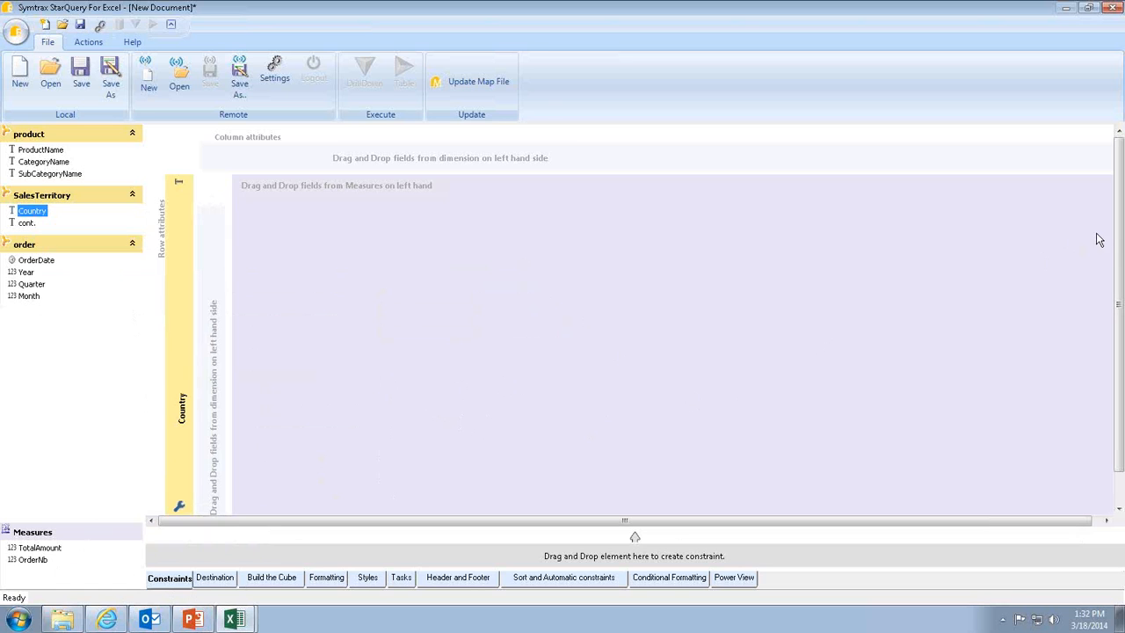
{"action": "left_click_drag", "start_coordinate": [1118, 229], "coordinate": [1119, 332]}
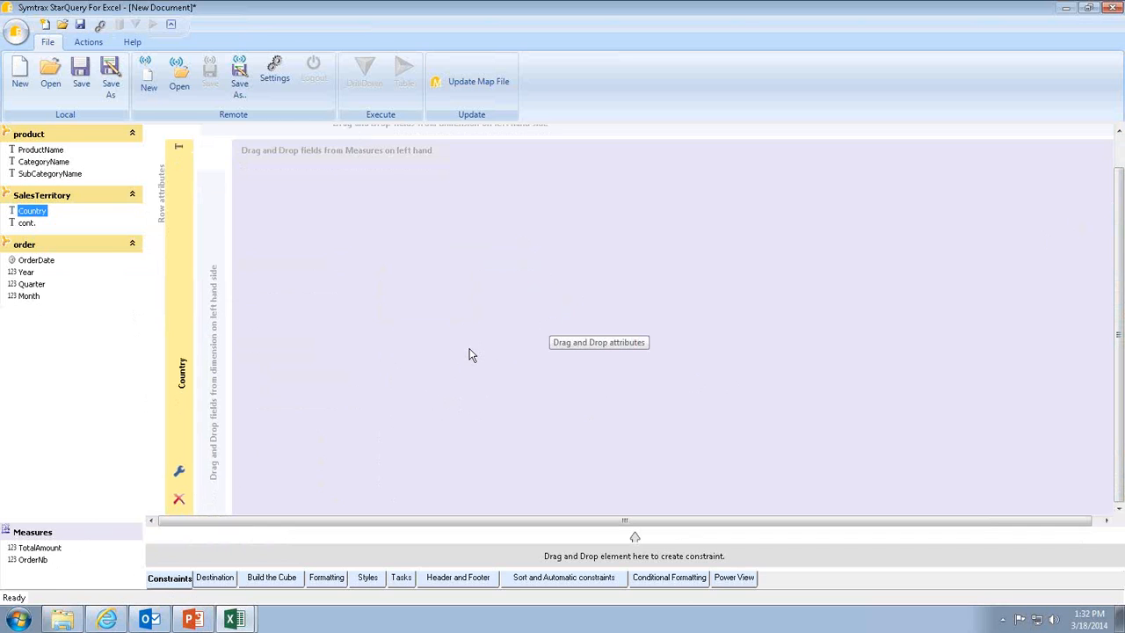
{"action": "left_click", "coordinate": [177, 502]}
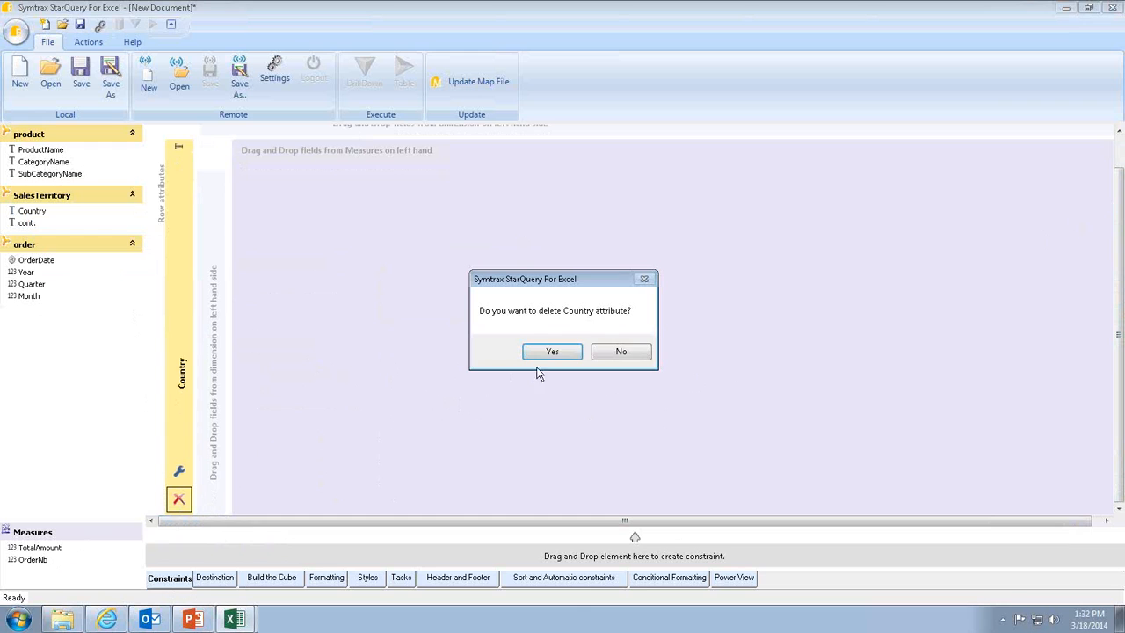
{"action": "left_click", "coordinate": [544, 356]}
Lay out the analysis with Year as column attribute, cont. as row attribute and TotalAmount as measure
{"action": "left_click", "coordinate": [23, 274]}
{"action": "left_click_drag", "start_coordinate": [24, 274], "coordinate": [259, 168]}
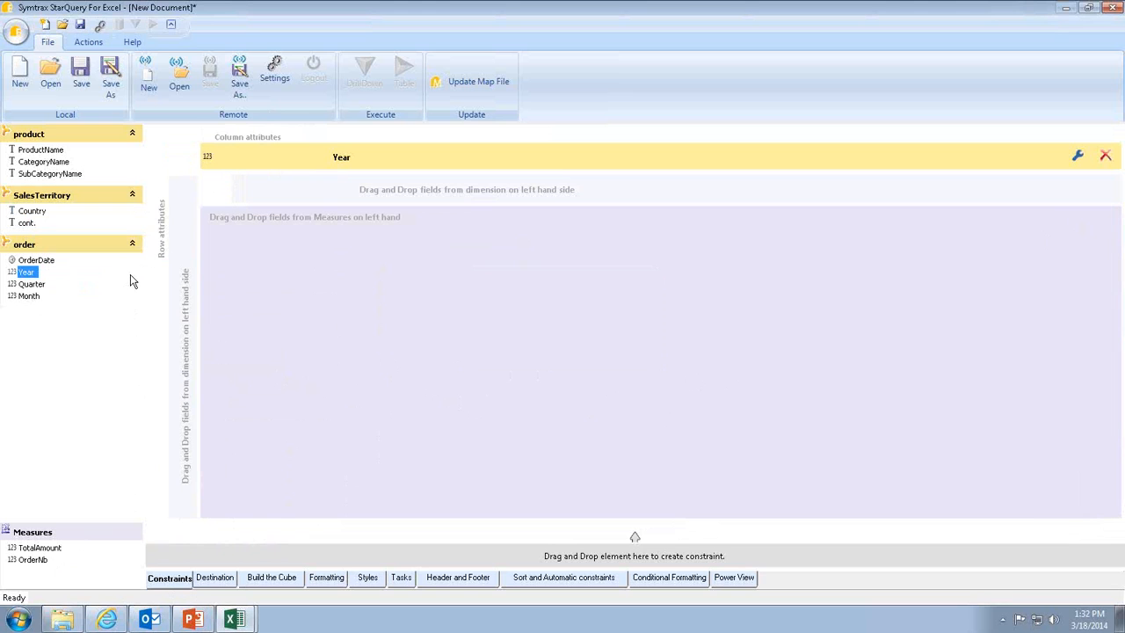
{"action": "left_click_drag", "start_coordinate": [26, 224], "coordinate": [178, 330]}
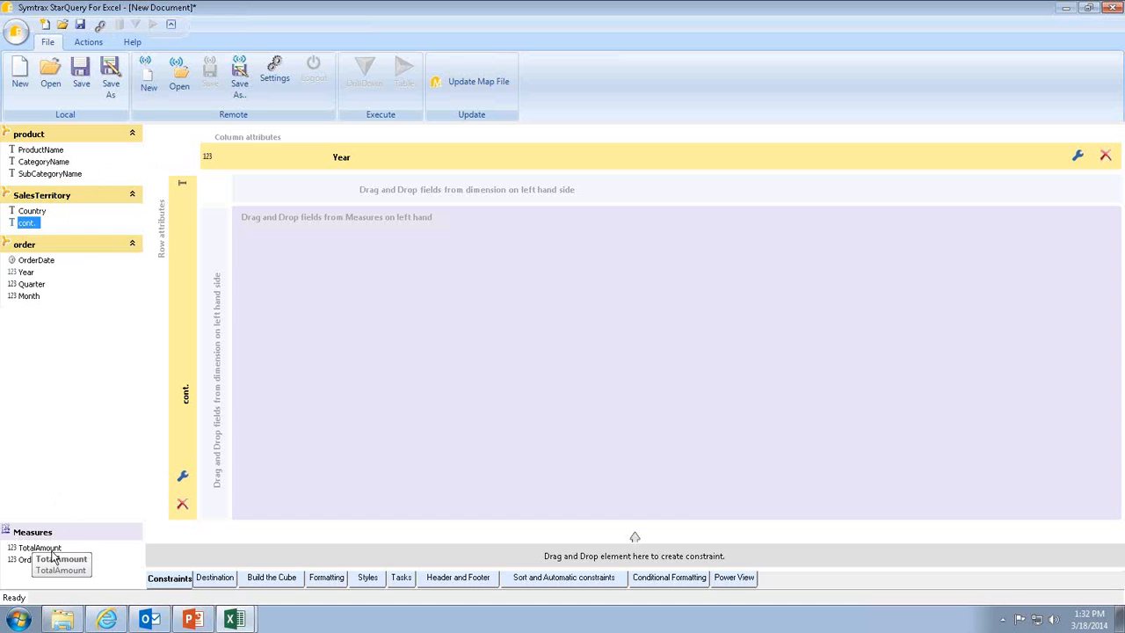
{"action": "left_click_drag", "start_coordinate": [50, 549], "coordinate": [529, 330]}
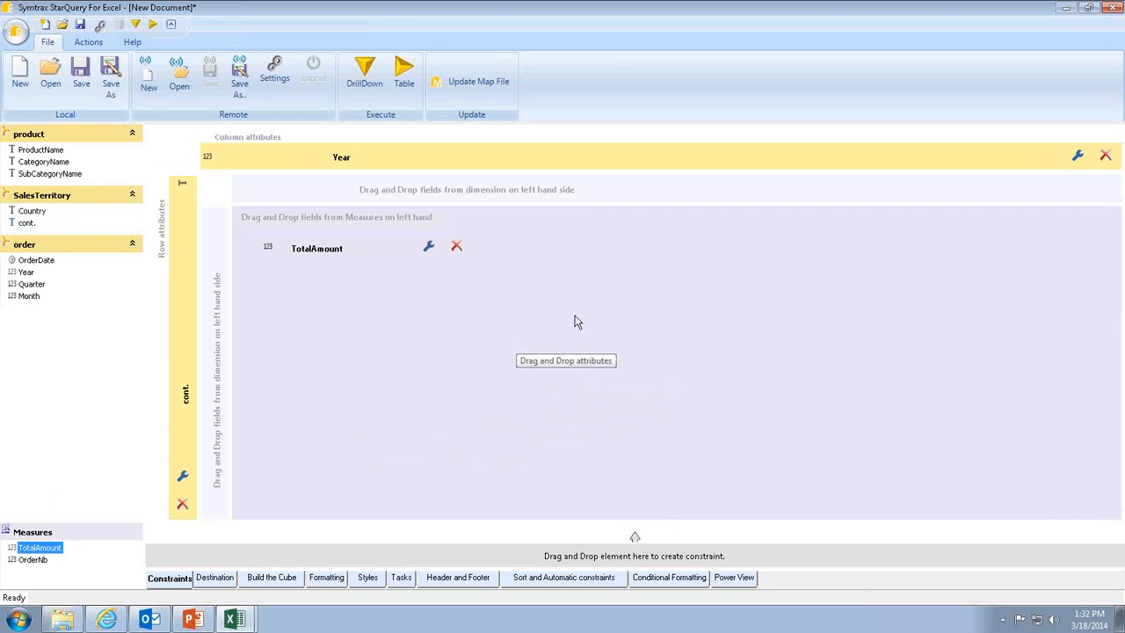
Run the query in DrillDown, drill into the year 2012, and try to drill into North America
{"action": "left_click", "coordinate": [363, 76]}
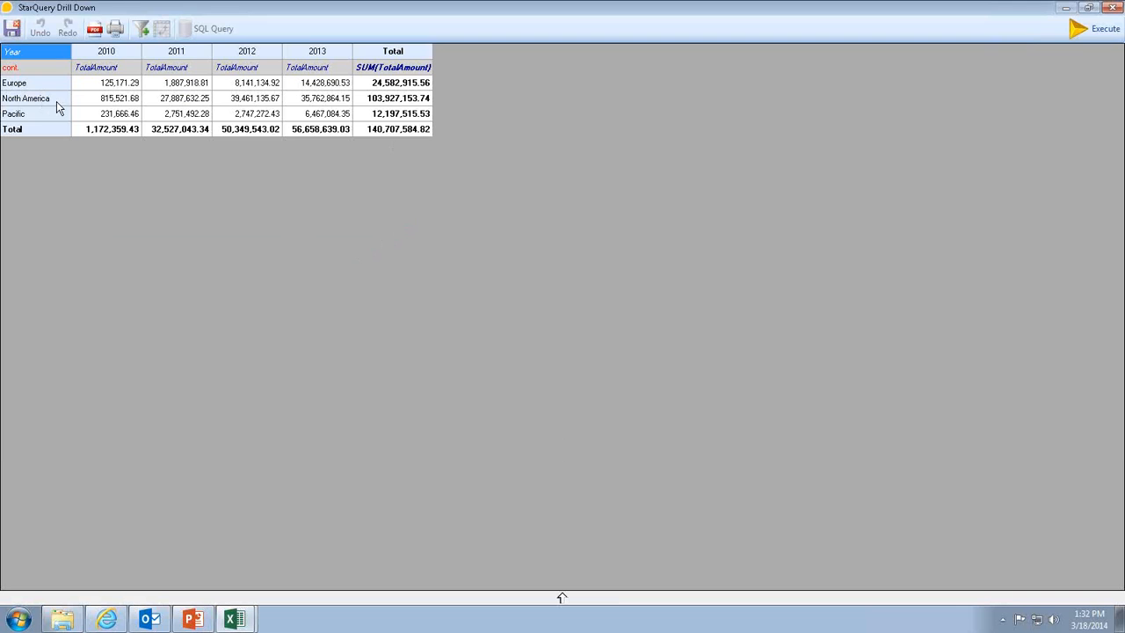
{"action": "double_click", "coordinate": [248, 51]}
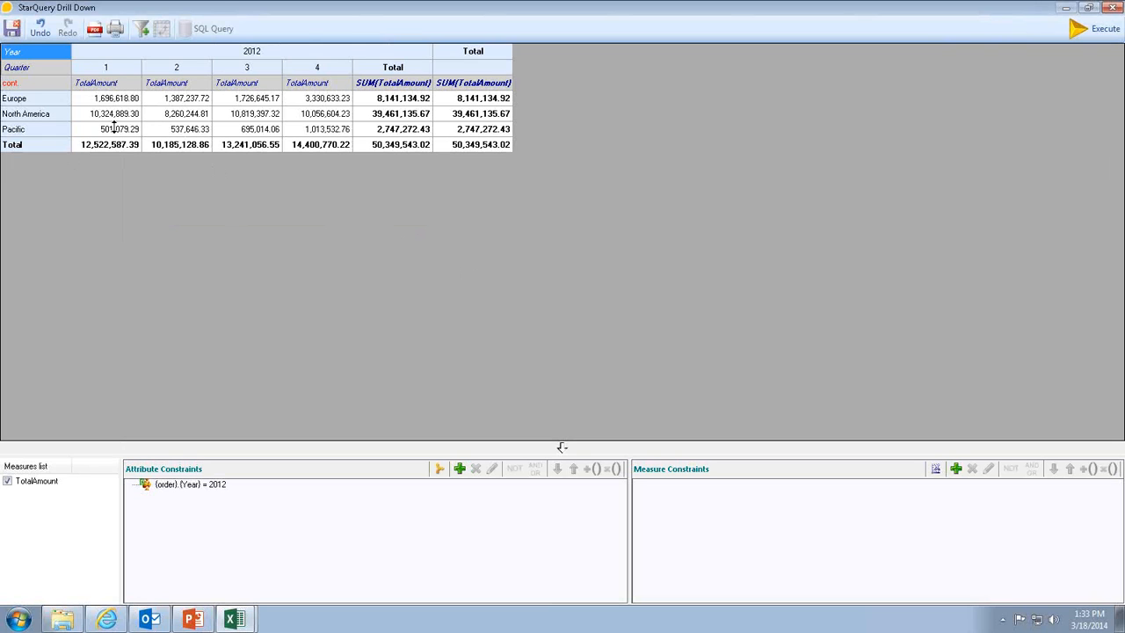
{"action": "double_click", "coordinate": [35, 123]}
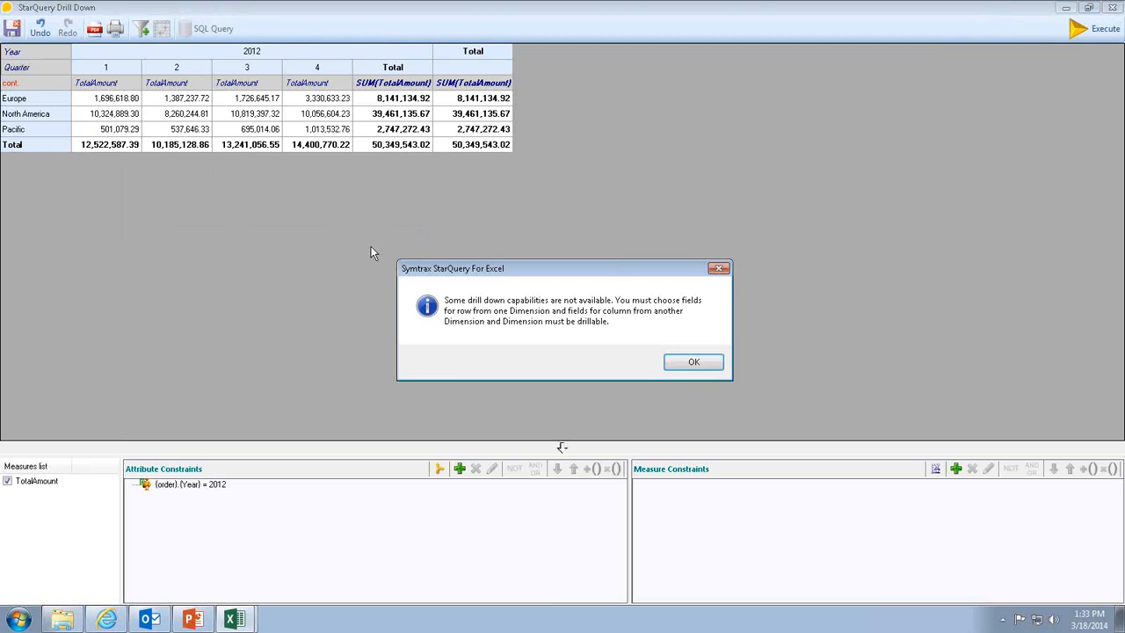
{"action": "left_click", "coordinate": [686, 366]}
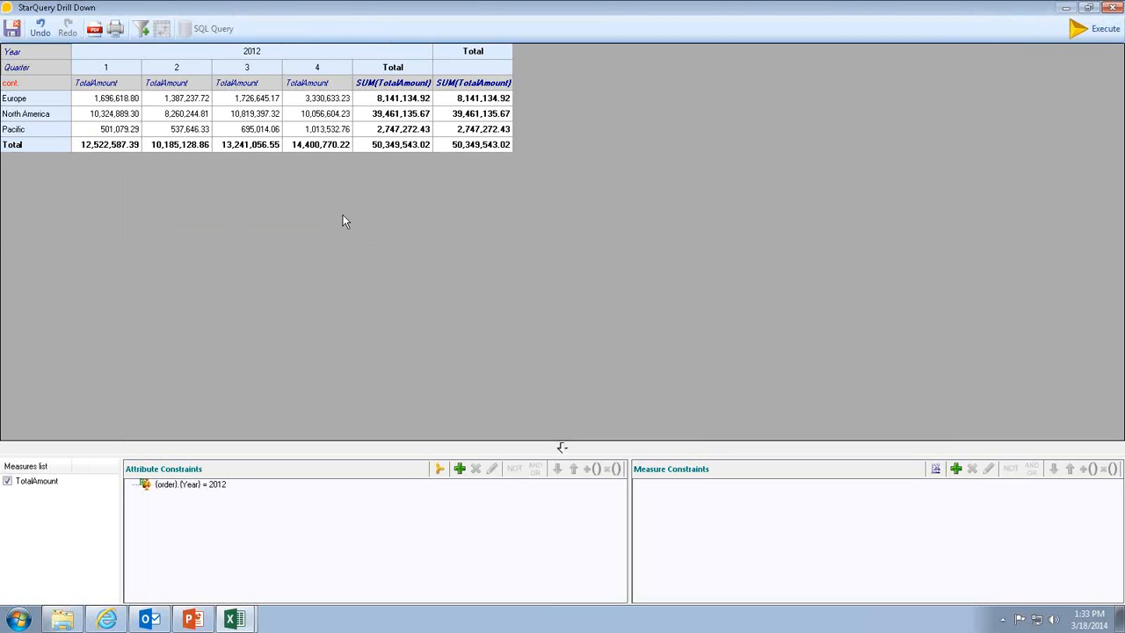
Drill into quarter 4 of 2012 and execute the query into the worksheet, applying the drill-down changes
{"action": "double_click", "coordinate": [342, 132]}
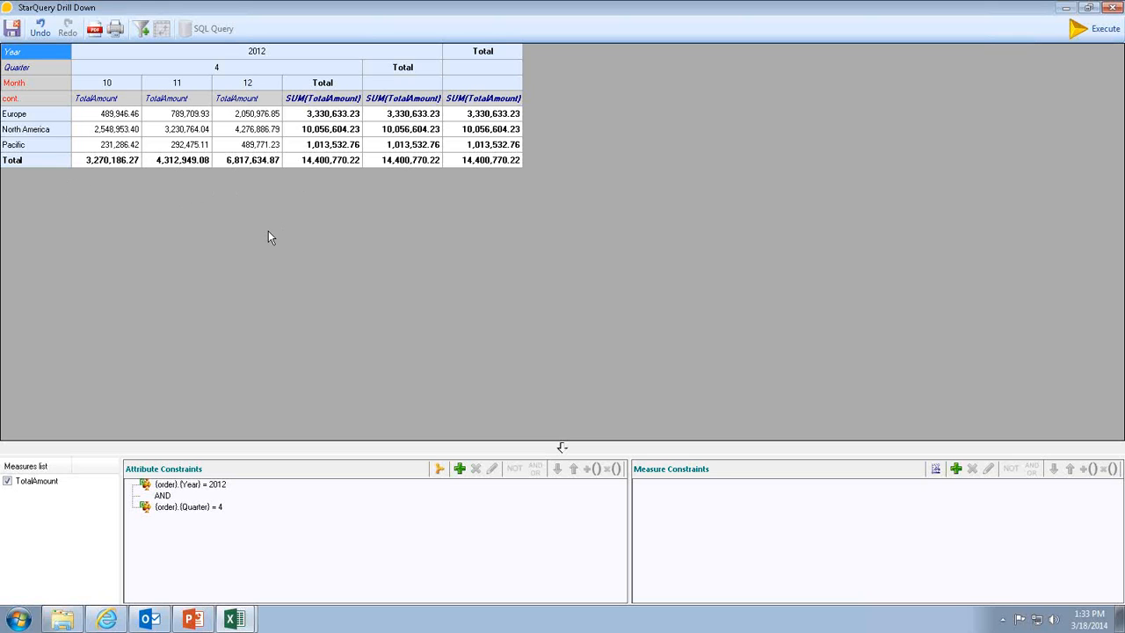
{"action": "left_click", "coordinate": [1102, 31]}
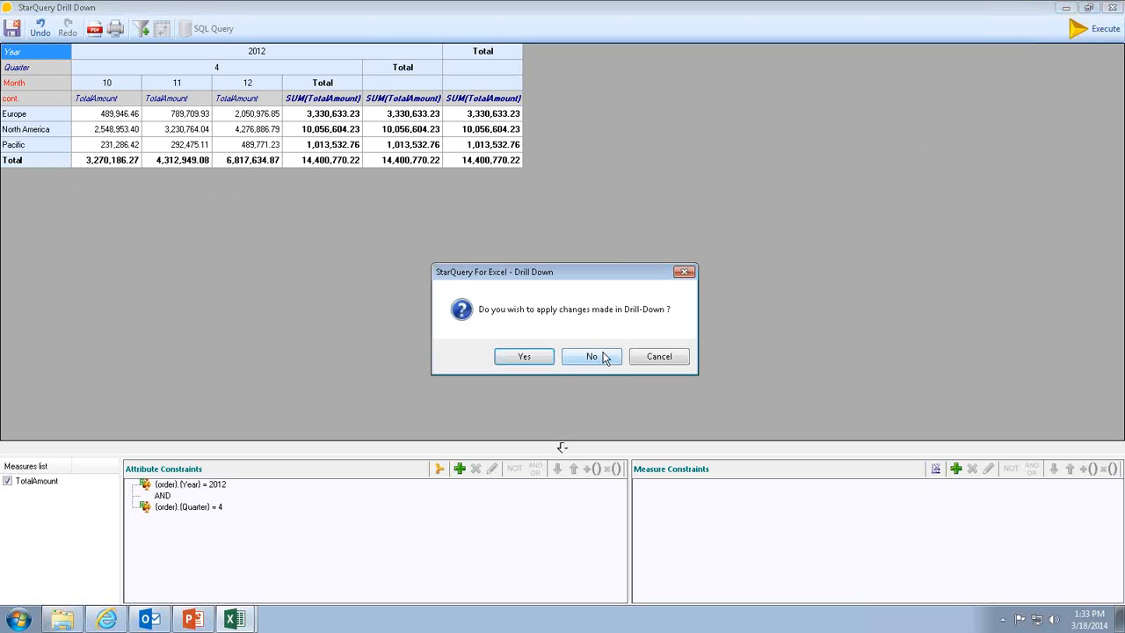
{"action": "left_click", "coordinate": [548, 359]}
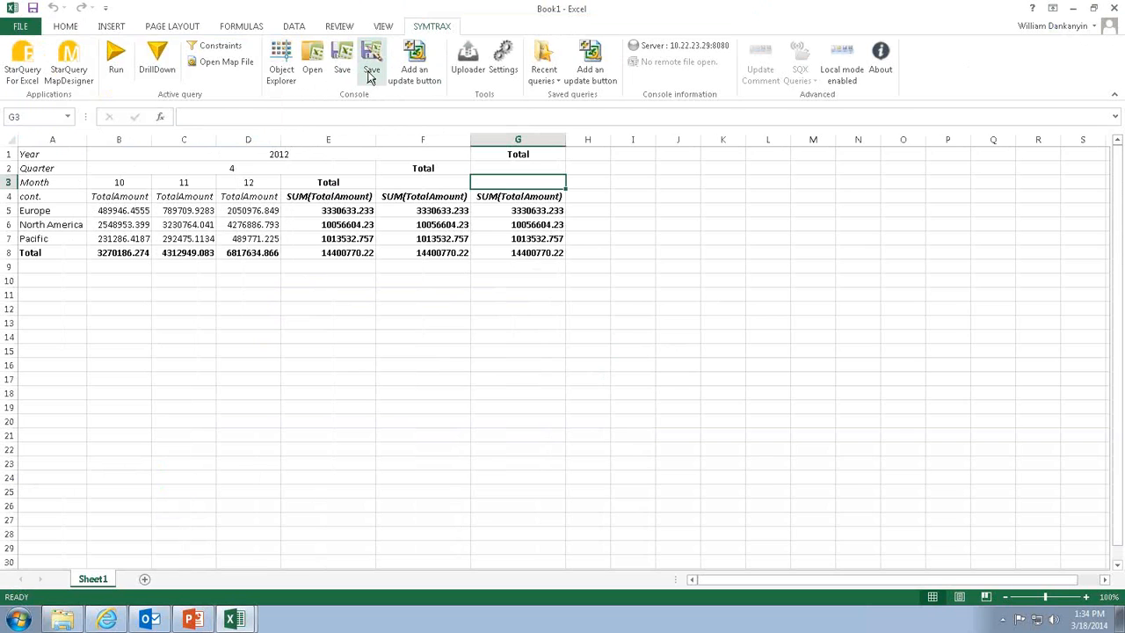
Switch to Internet Explorer and sign in to StarQuery Console with the account user name and password
{"action": "left_click", "coordinate": [113, 623]}
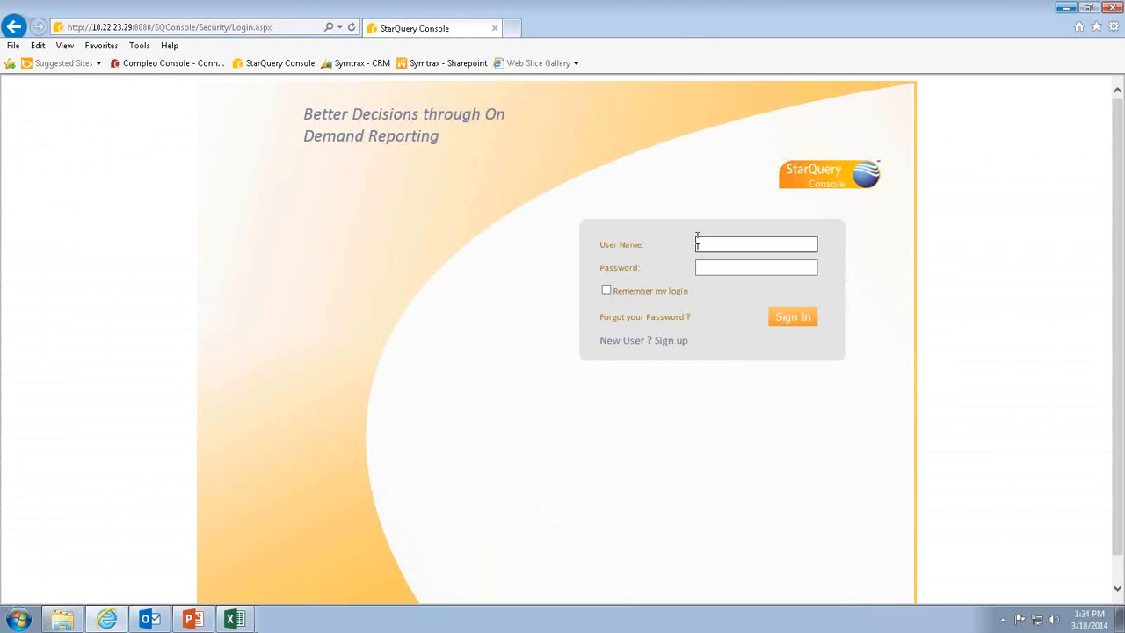
{"action": "type", "text": "william"}
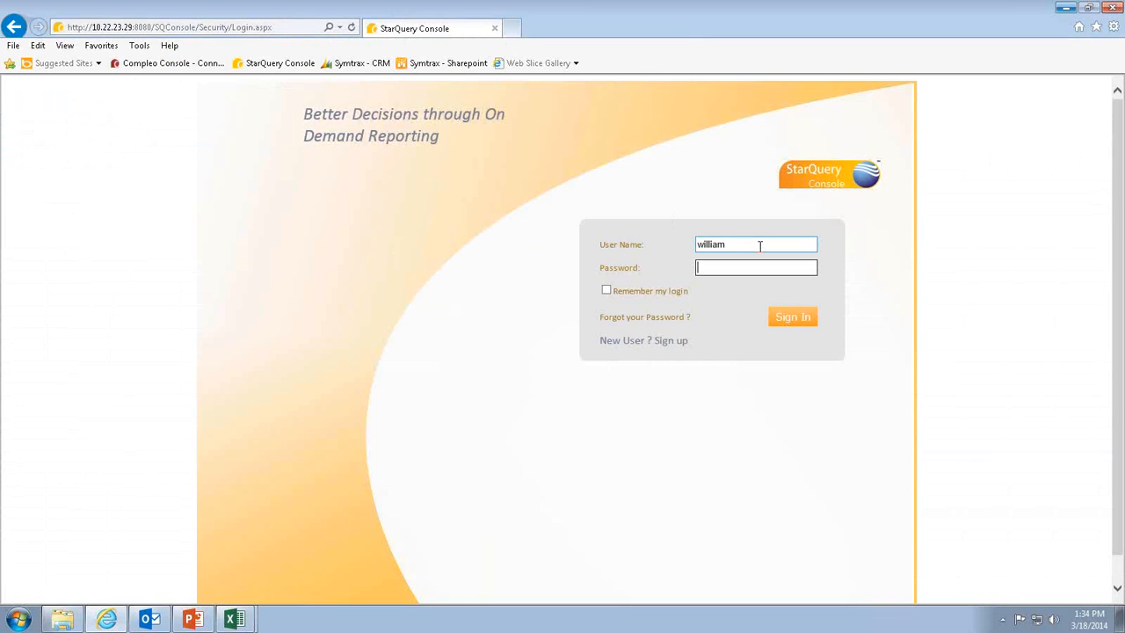
{"action": "type", "text": "d"}
{"action": "left_click", "coordinate": [745, 271]}
{"action": "type", "text": "••••••••"}
{"action": "key", "text": "Return"}
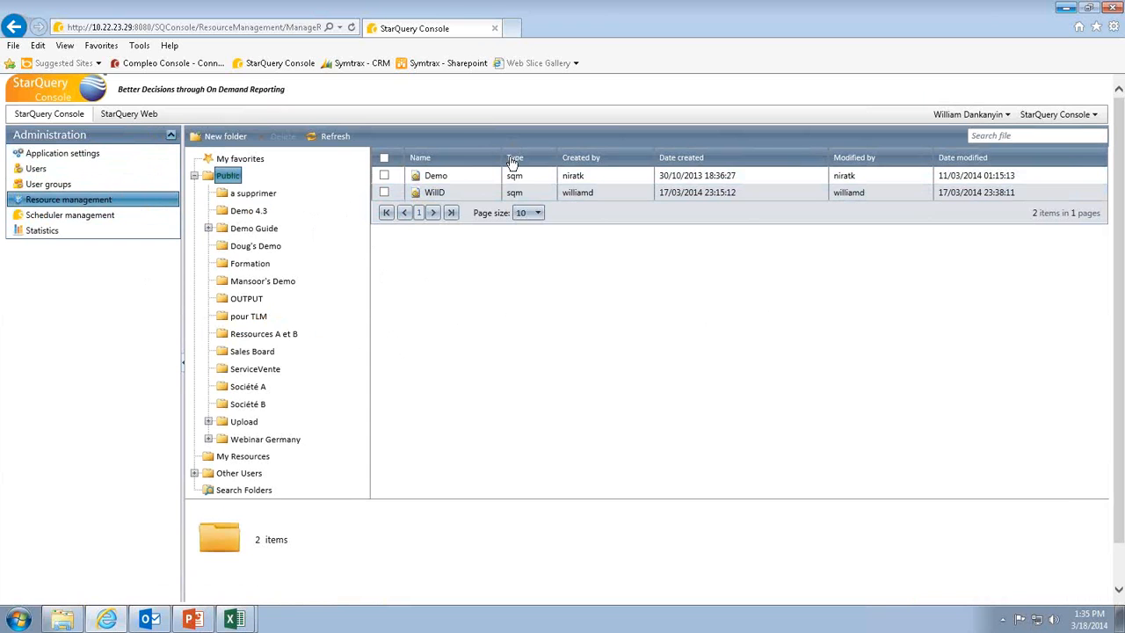
Copy the Demo map file from the Public folder into the Demo 4.3 folder
{"action": "right_click", "coordinate": [448, 179]}
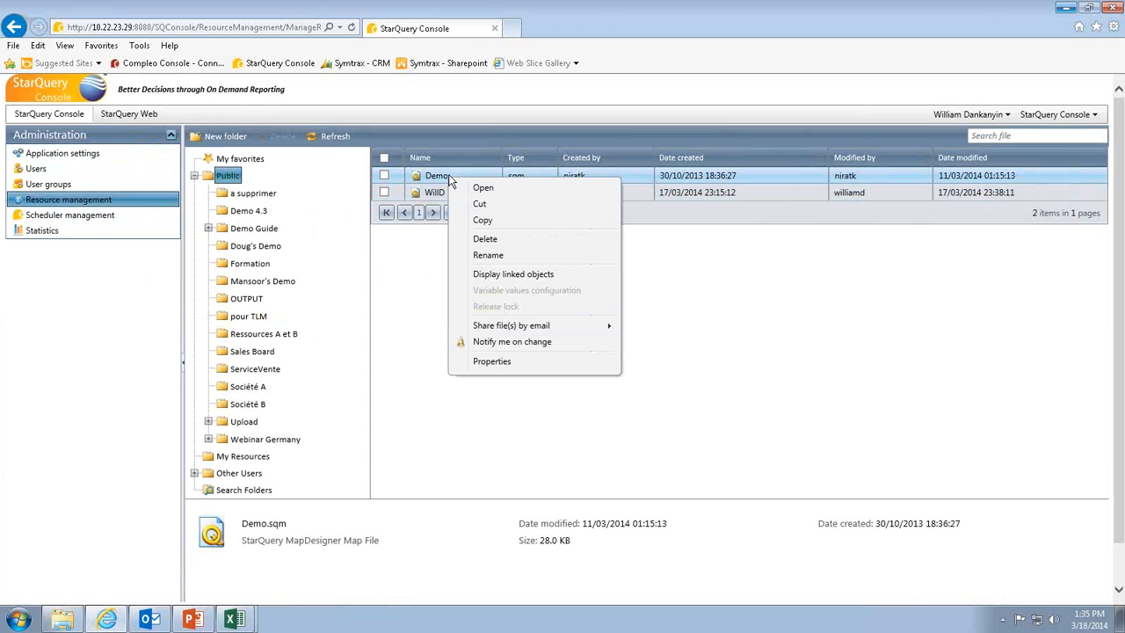
{"action": "left_click", "coordinate": [490, 220]}
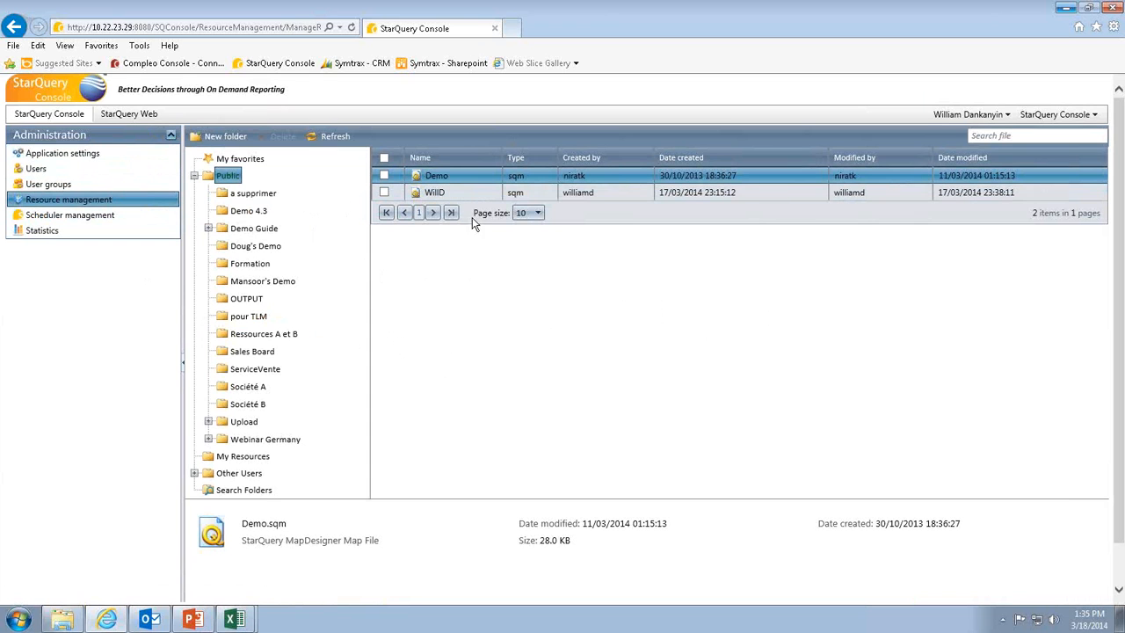
{"action": "right_click", "coordinate": [251, 211]}
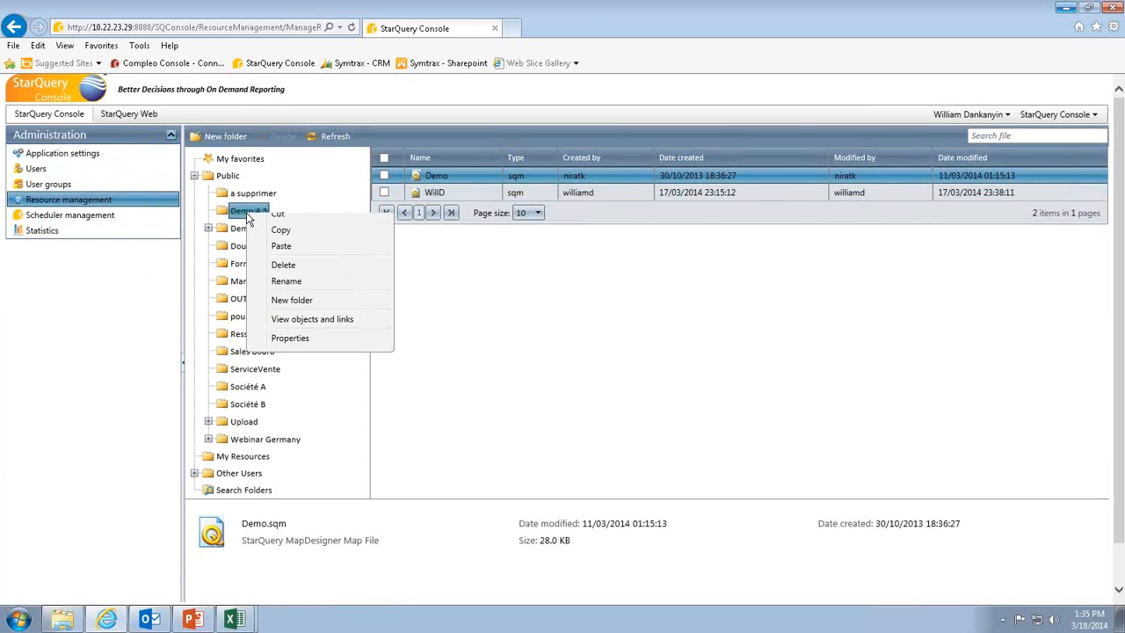
{"action": "left_click", "coordinate": [275, 258]}
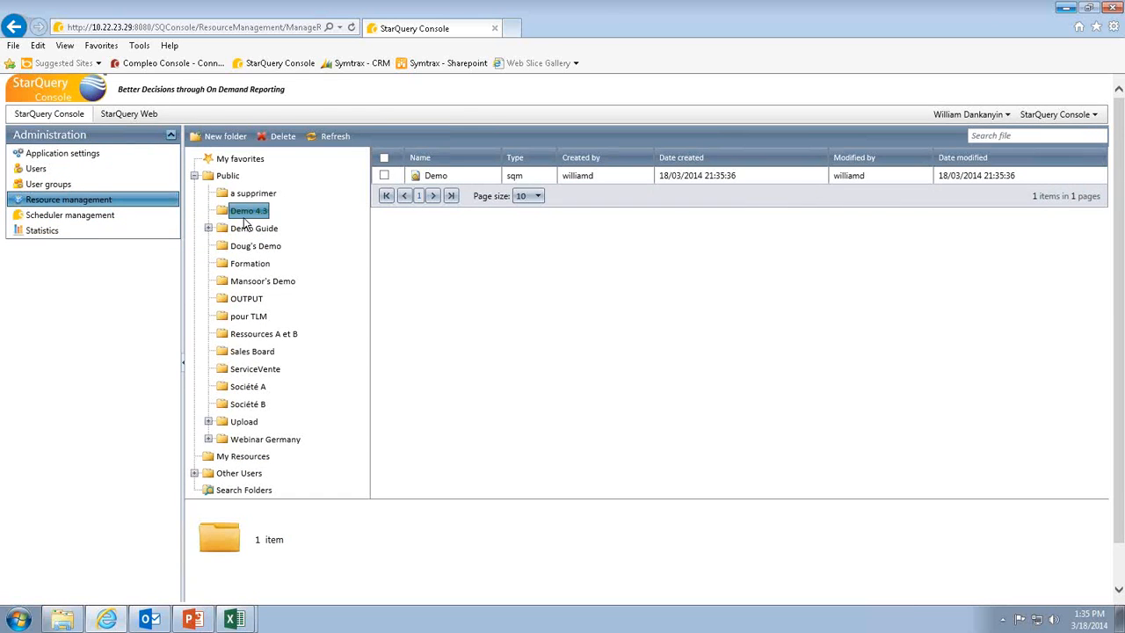
Examine the objects linked to the copied Demo map in the Demo 4.3 folder
{"action": "right_click", "coordinate": [431, 176]}
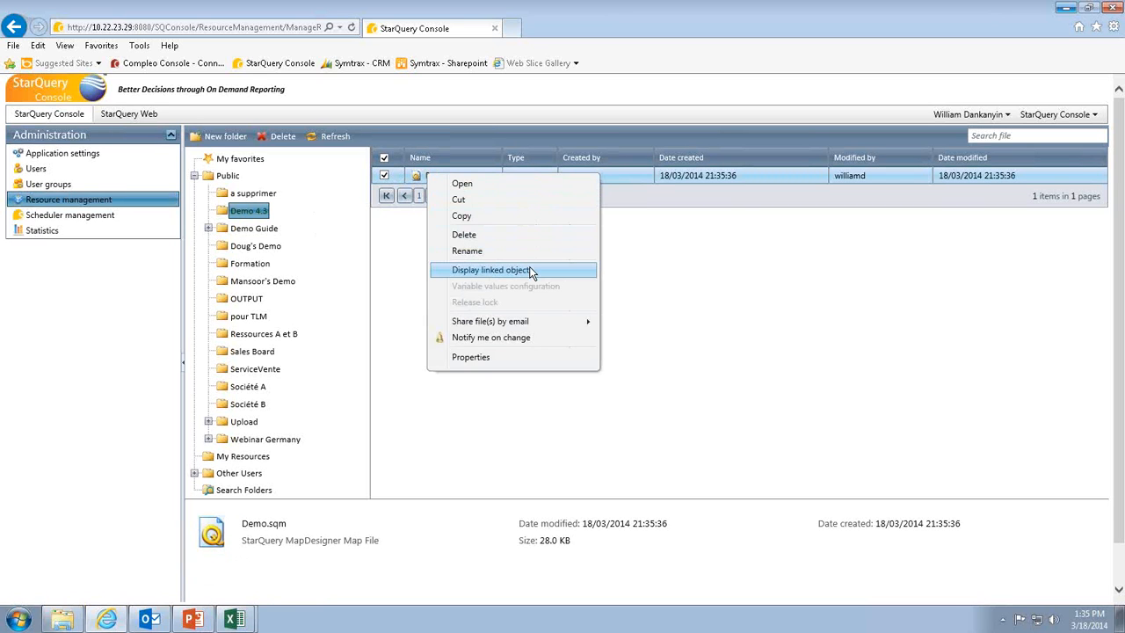
{"action": "left_click", "coordinate": [530, 272]}
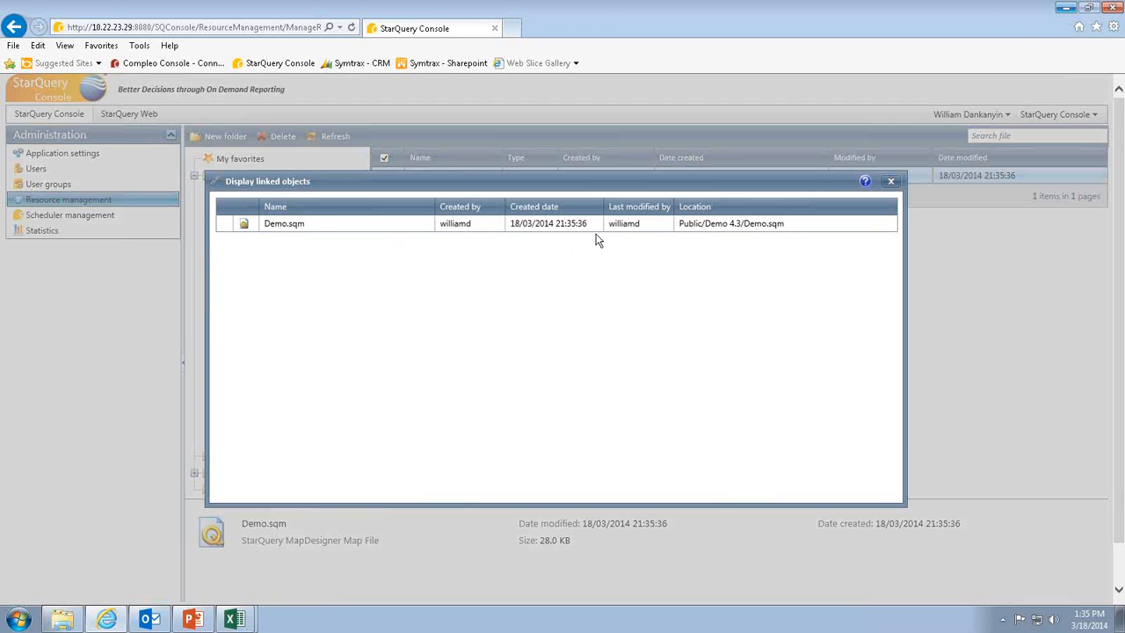
{"action": "left_click", "coordinate": [891, 181]}
Examine the objects linked to the original Demo map in the Public folder, including their locations
{"action": "left_click", "coordinate": [227, 176]}
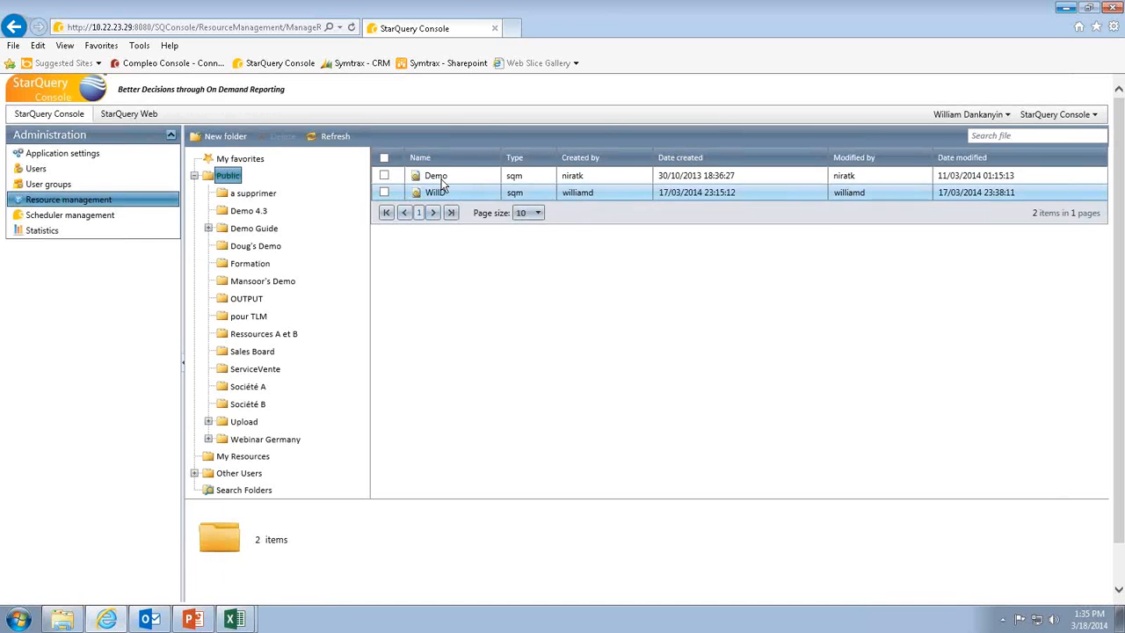
{"action": "right_click", "coordinate": [447, 181]}
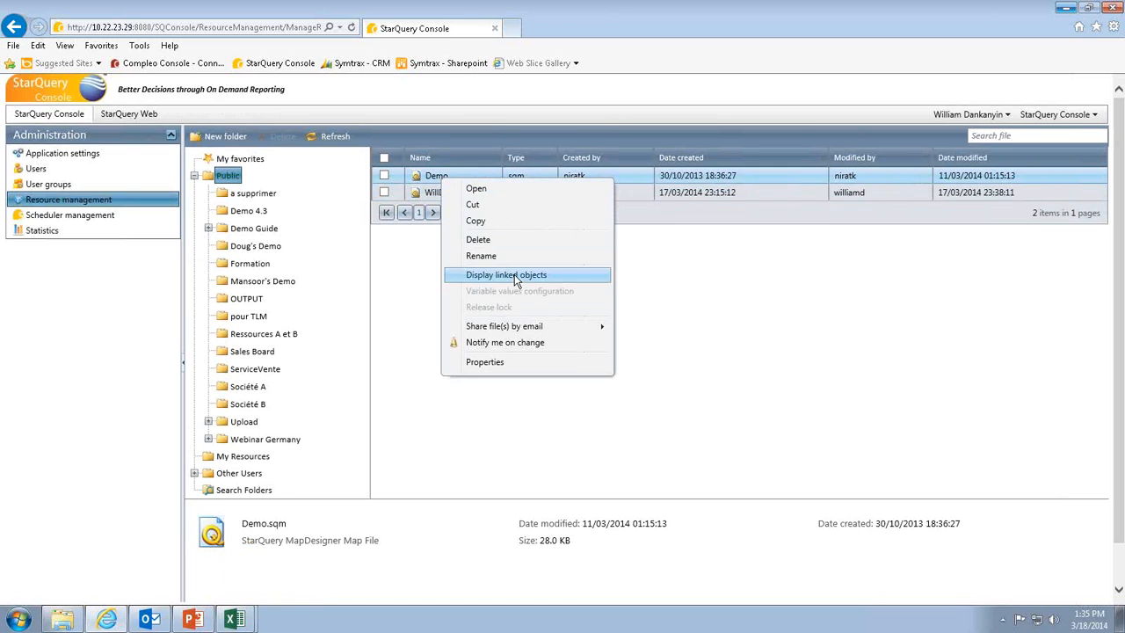
{"action": "left_click", "coordinate": [516, 278]}
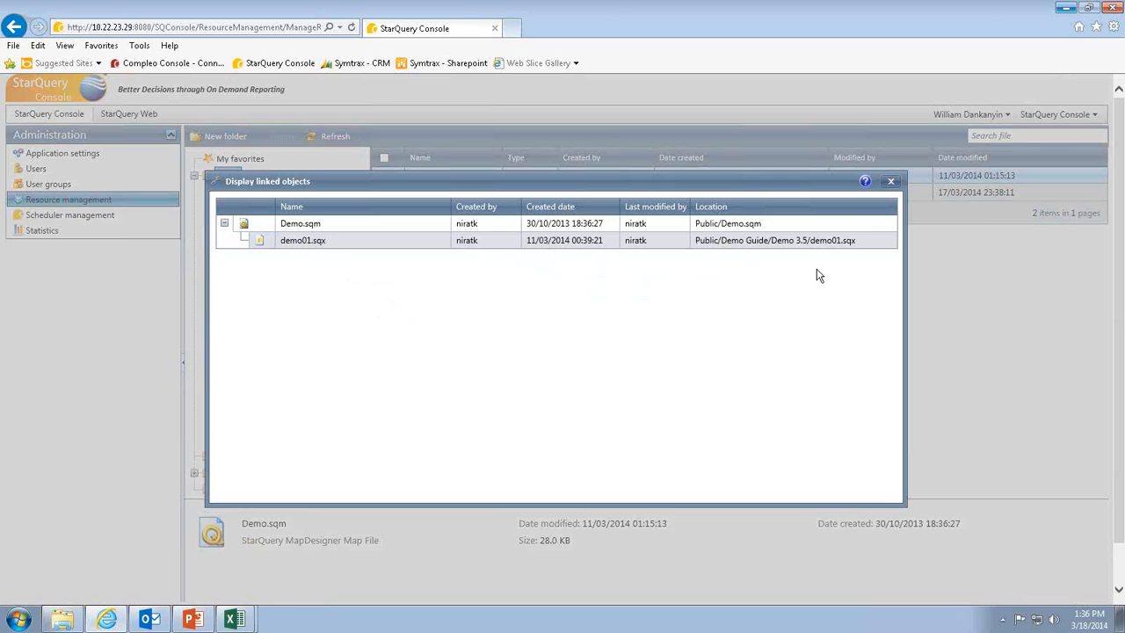
{"action": "left_click", "coordinate": [890, 181]}
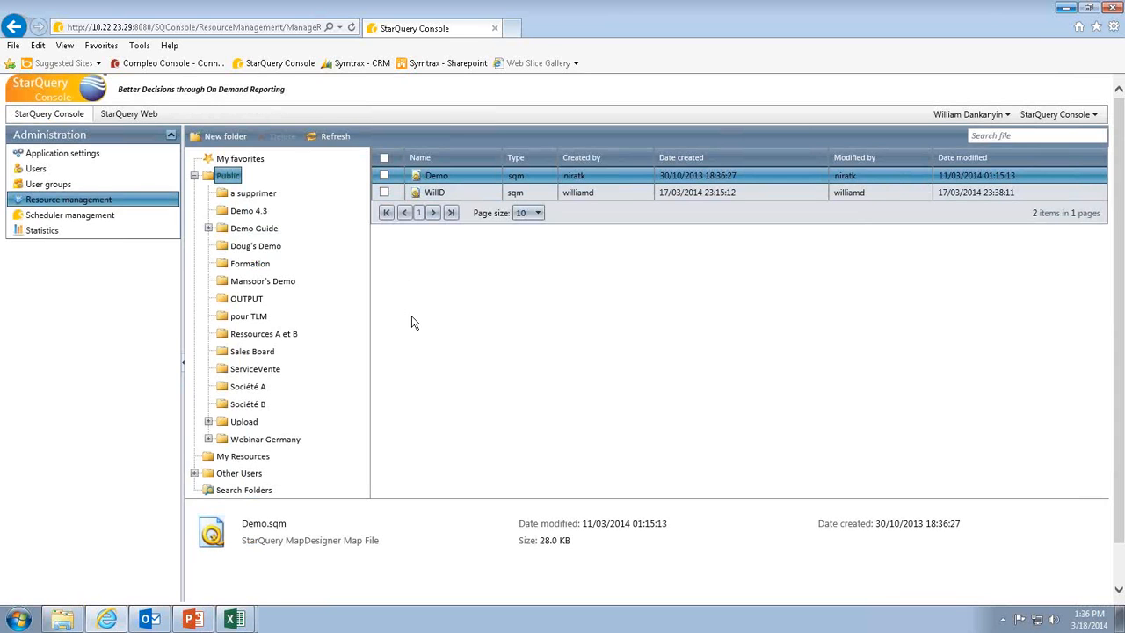
Review the console's user list with its role columns, followed by the user groups and their members
{"action": "left_click", "coordinate": [104, 167]}
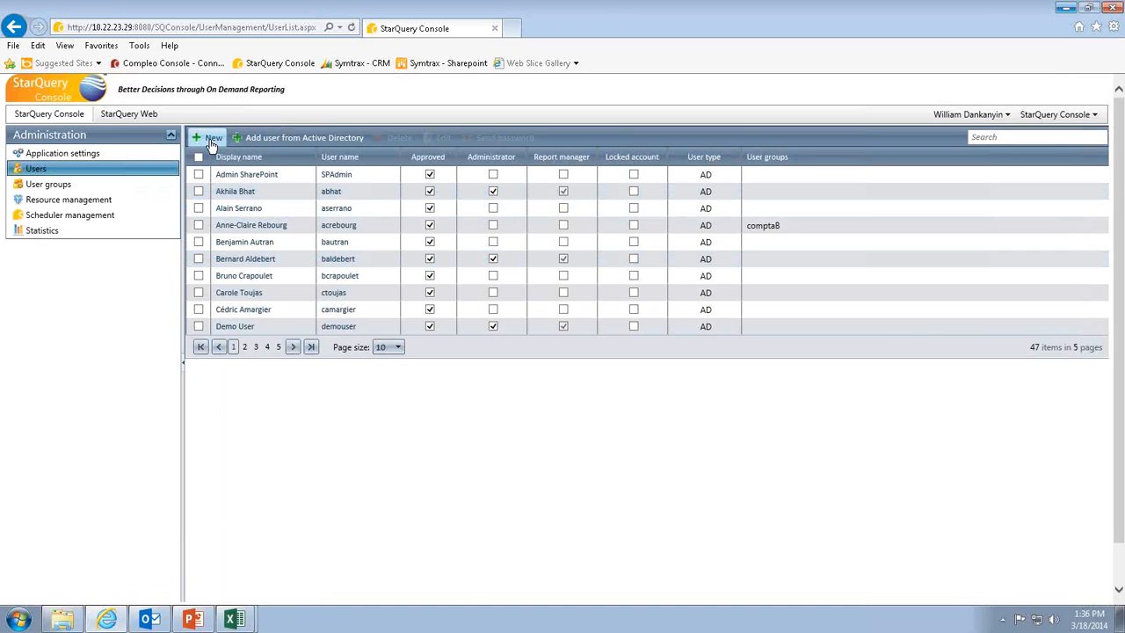
{"action": "left_click", "coordinate": [430, 264]}
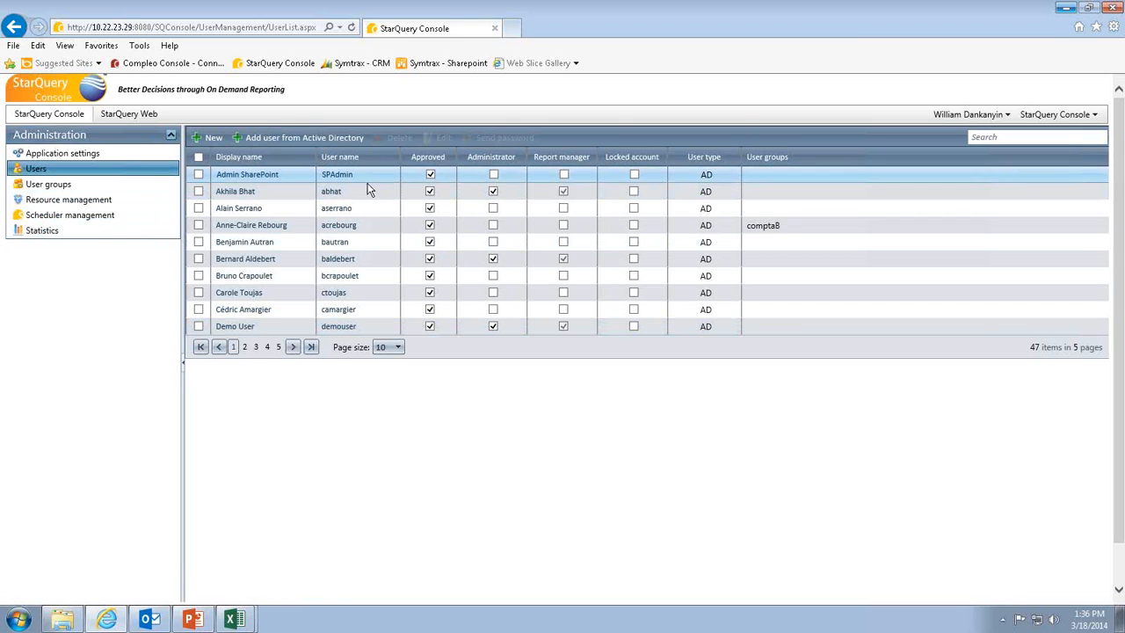
{"action": "left_click", "coordinate": [66, 187]}
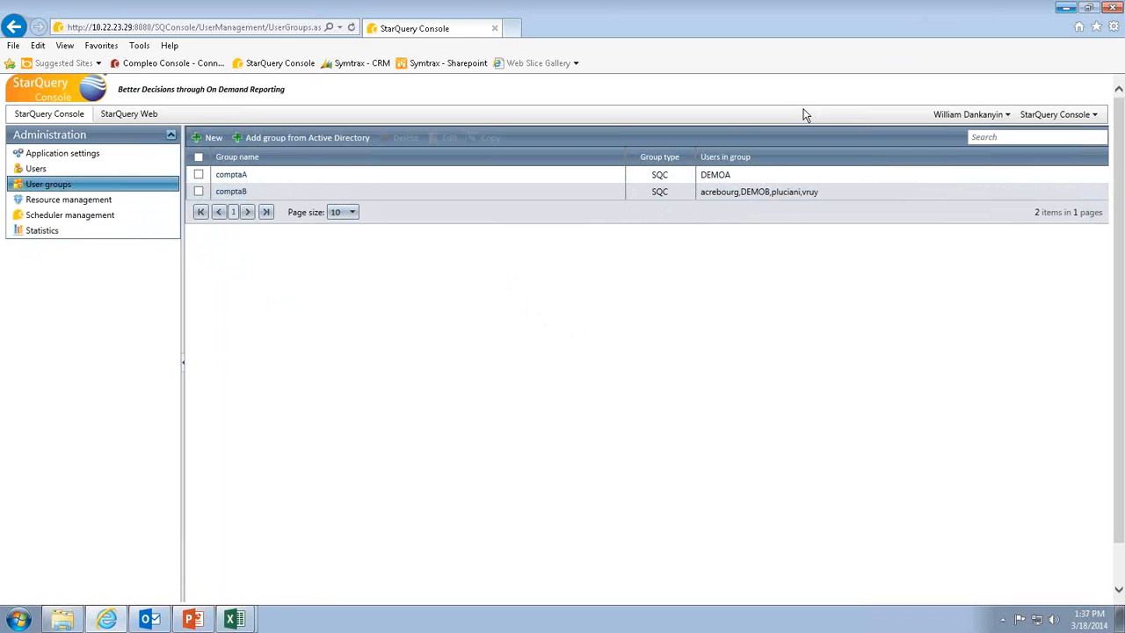
Minimize Internet Explorer and Excel and try to launch StarQuery Scheduler from the desktop
{"action": "left_click", "coordinate": [1065, 11]}
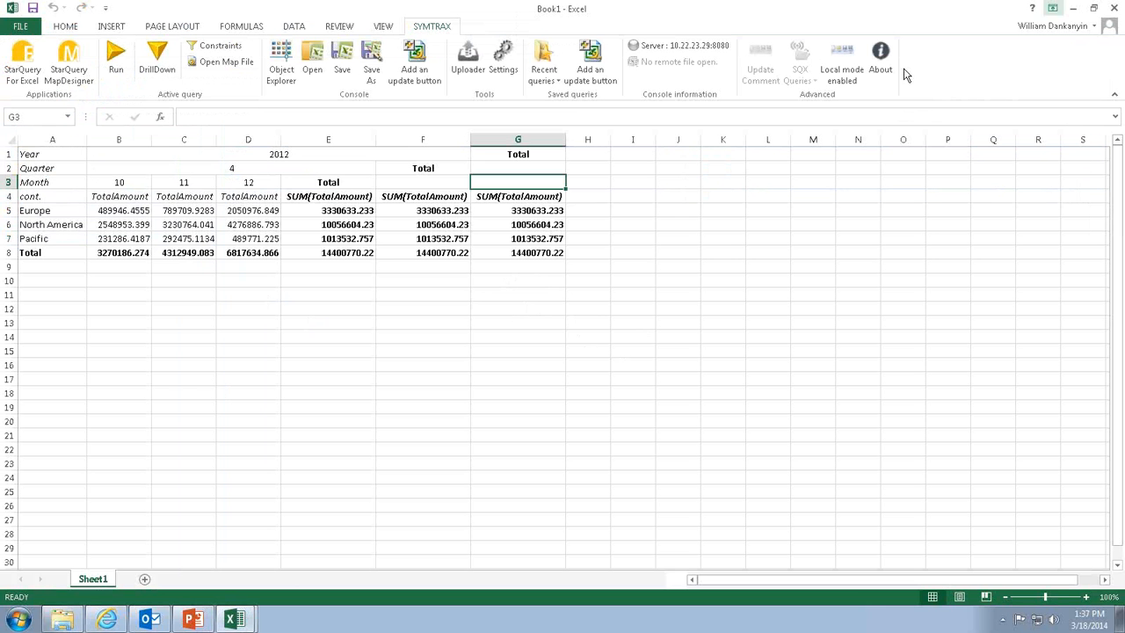
{"action": "left_click", "coordinate": [1068, 9]}
{"action": "double_click", "coordinate": [297, 103]}
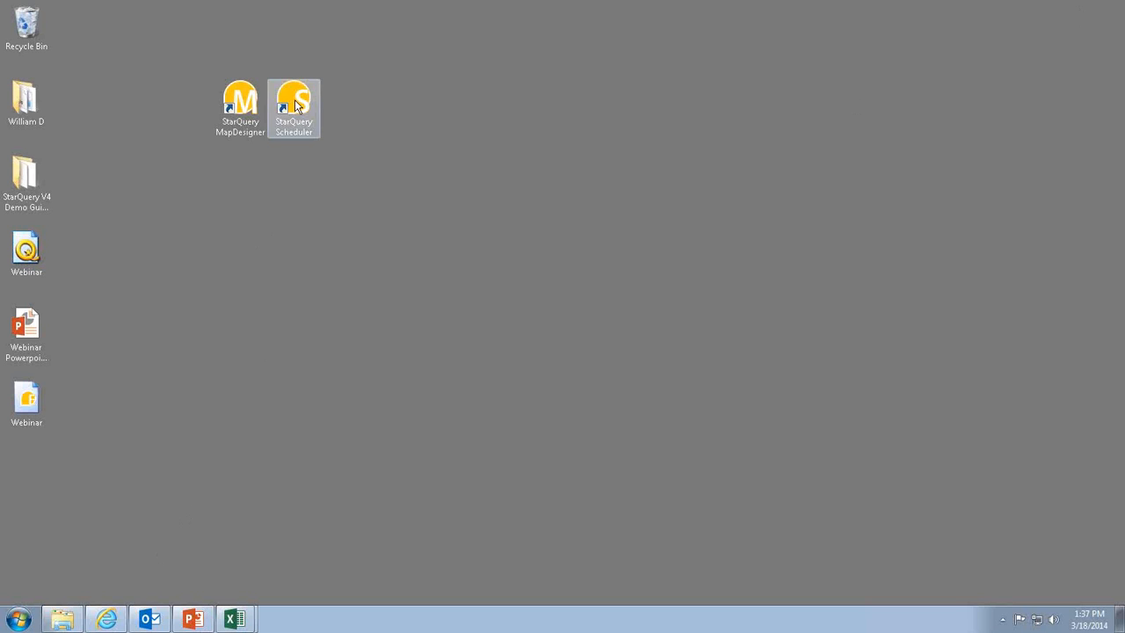
{"action": "left_click", "coordinate": [689, 357]}
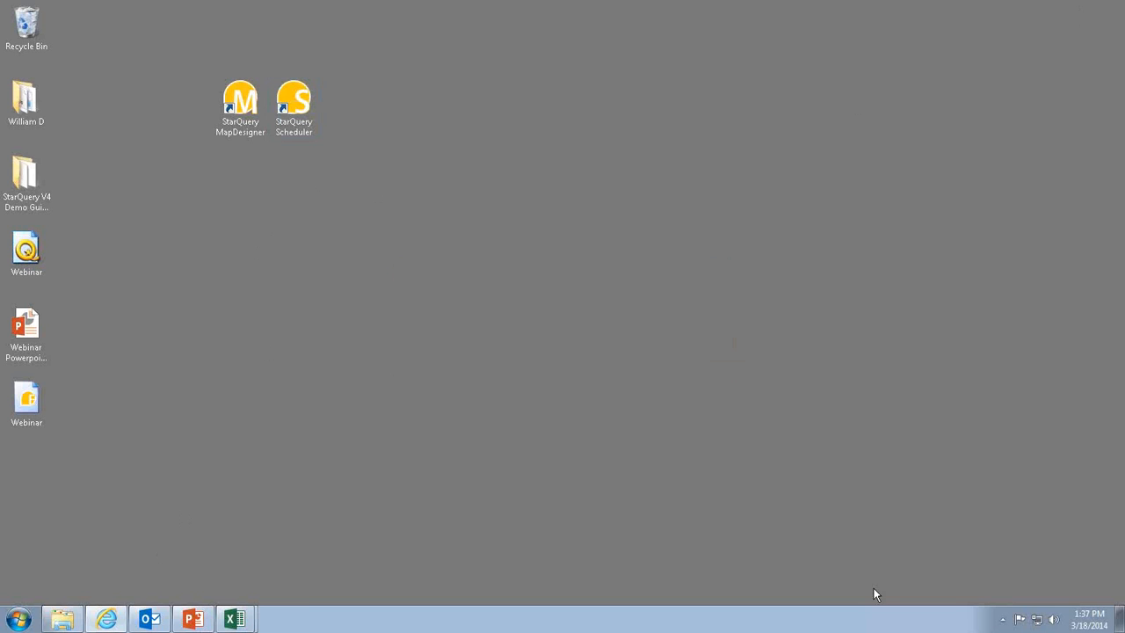
Check the hidden notification icons for StarQuery Scheduler and try to launch it again
{"action": "left_click", "coordinate": [1004, 619]}
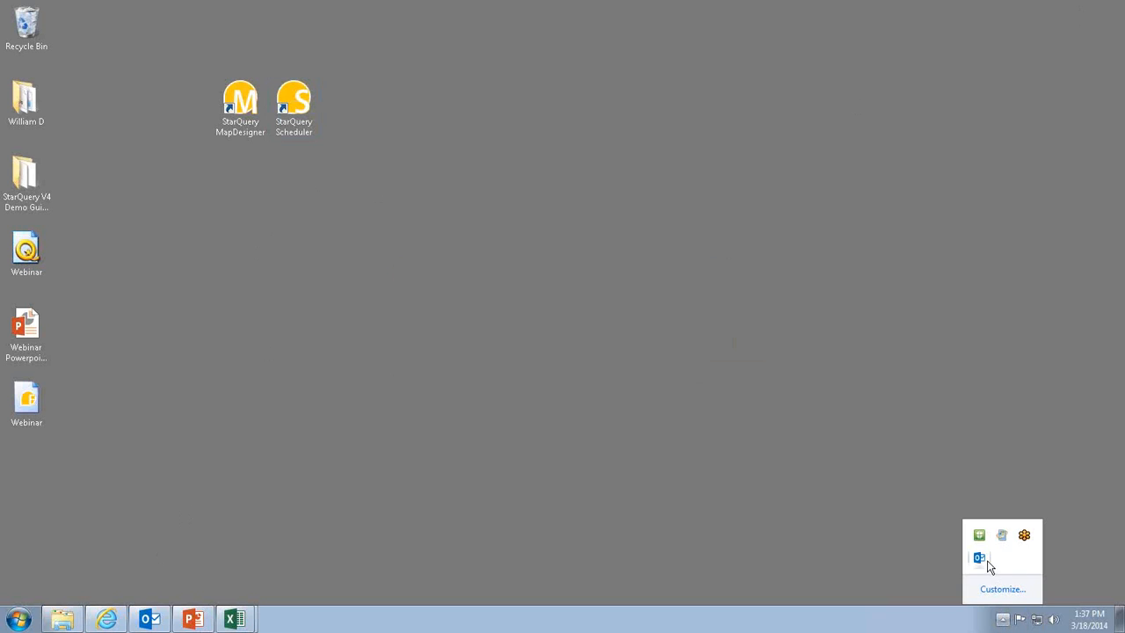
{"action": "left_click", "coordinate": [441, 508]}
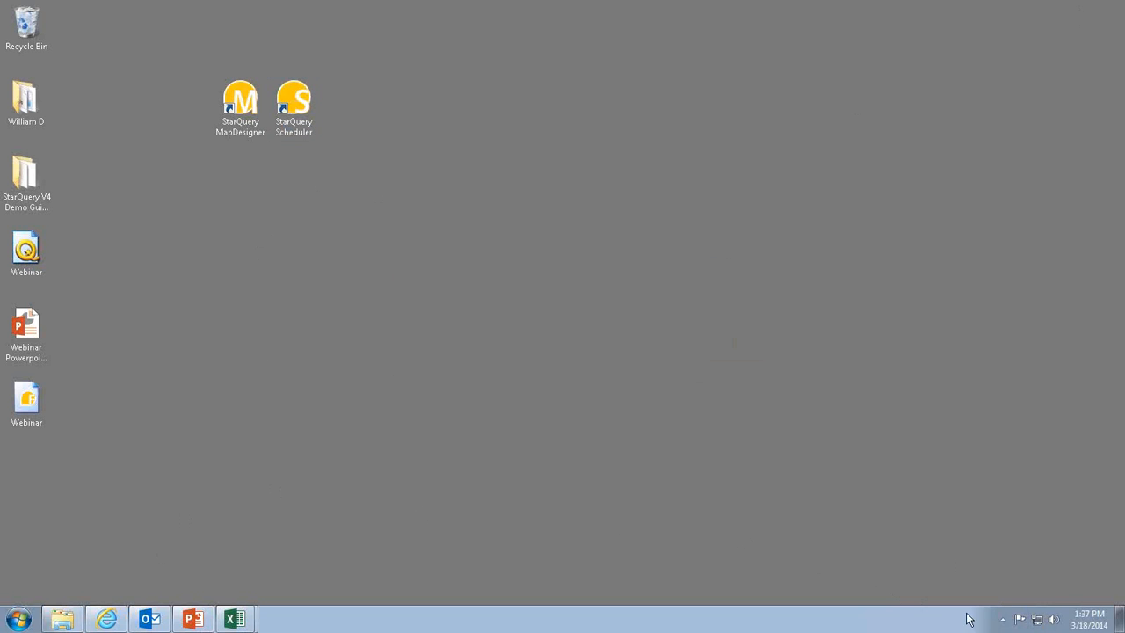
{"action": "left_click", "coordinate": [1004, 615]}
{"action": "left_click", "coordinate": [425, 439]}
{"action": "double_click", "coordinate": [293, 110]}
{"action": "left_click", "coordinate": [695, 357]}
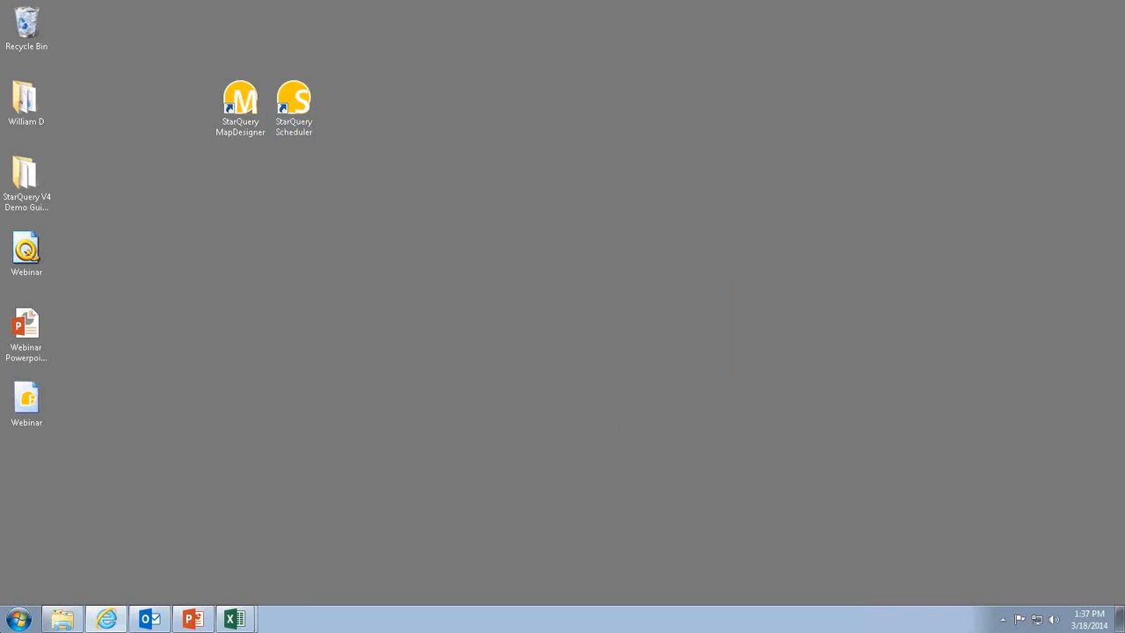
{"action": "left_click", "coordinate": [19, 620]}
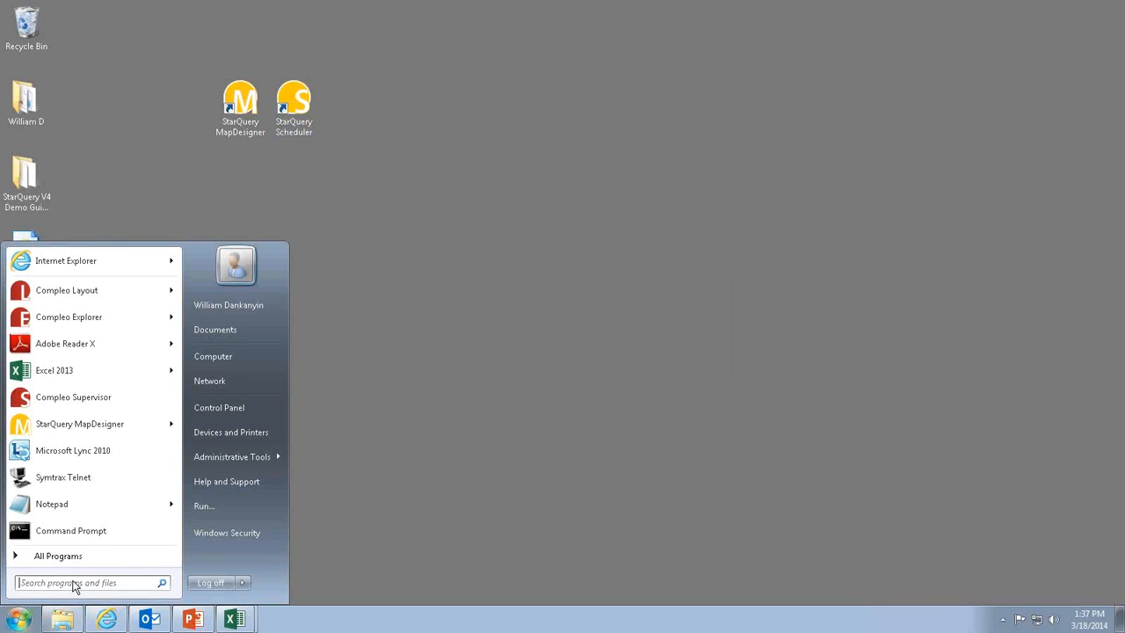
{"action": "left_click", "coordinate": [124, 584]}
{"action": "type", "text": "taskmanager"}
{"action": "key", "text": "Return"}
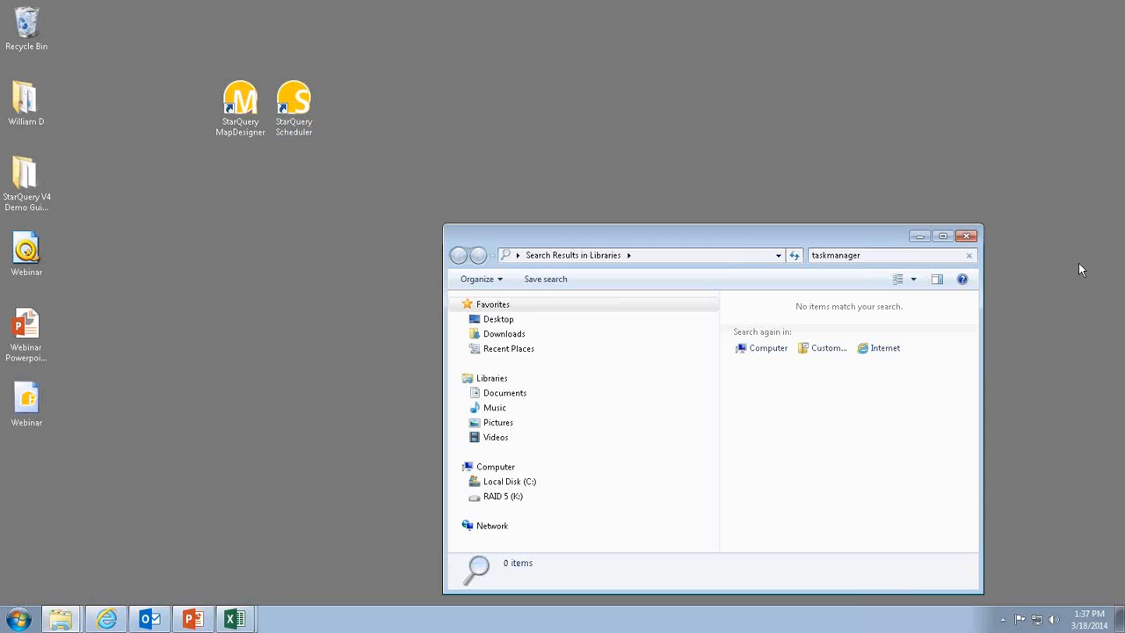
{"action": "left_click", "coordinate": [966, 236]}
{"action": "left_click", "coordinate": [18, 619]}
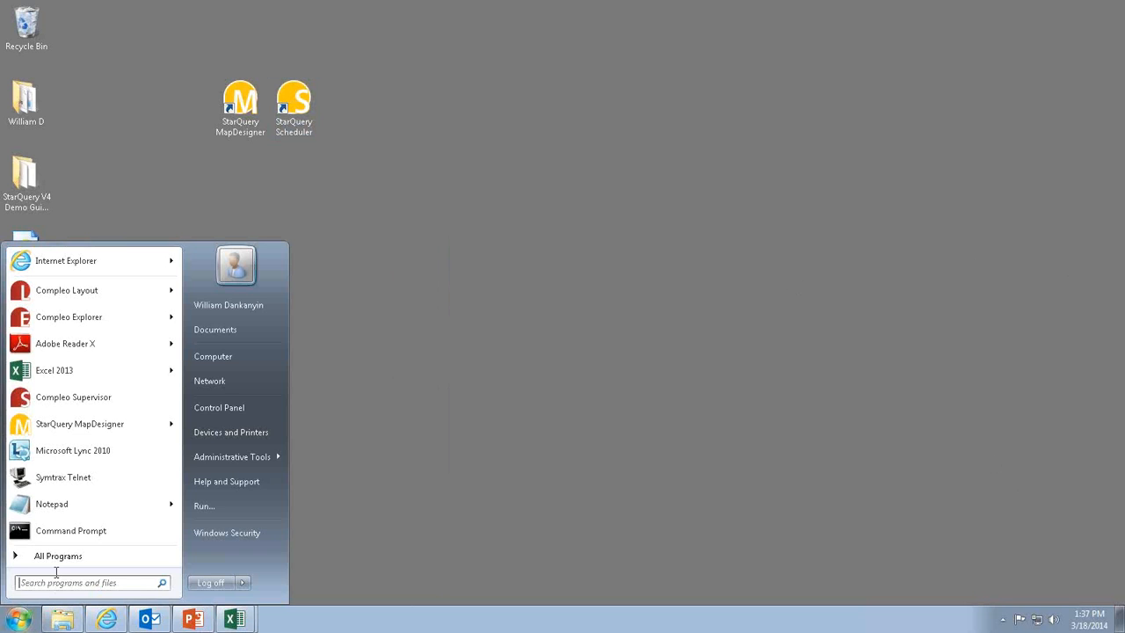
{"action": "type", "text": "taskman"}
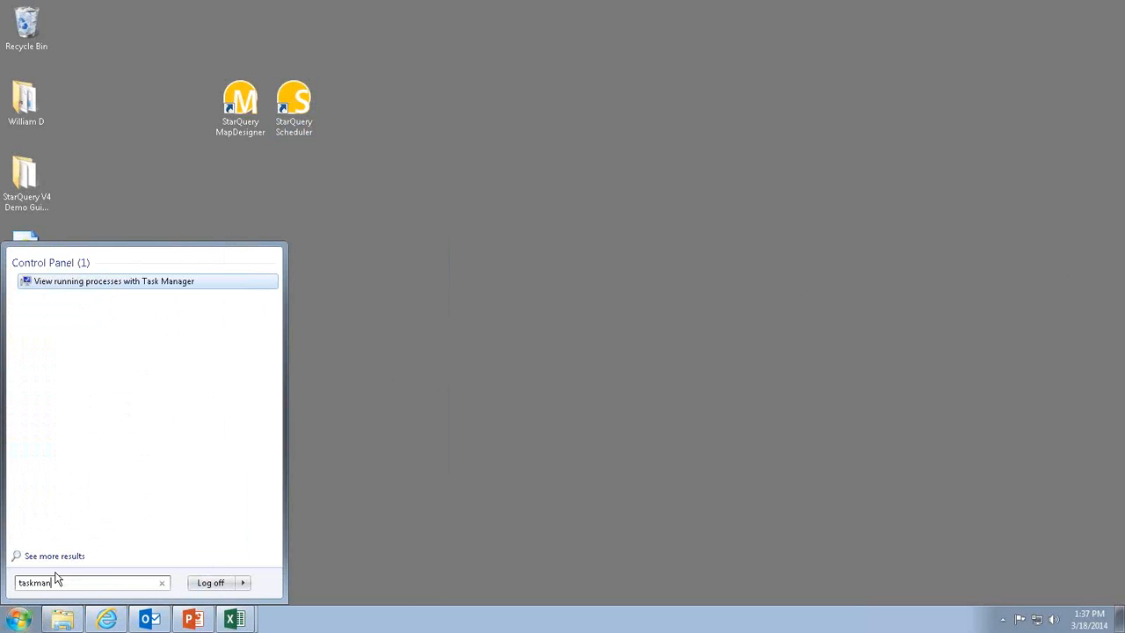
{"action": "left_click", "coordinate": [55, 557]}
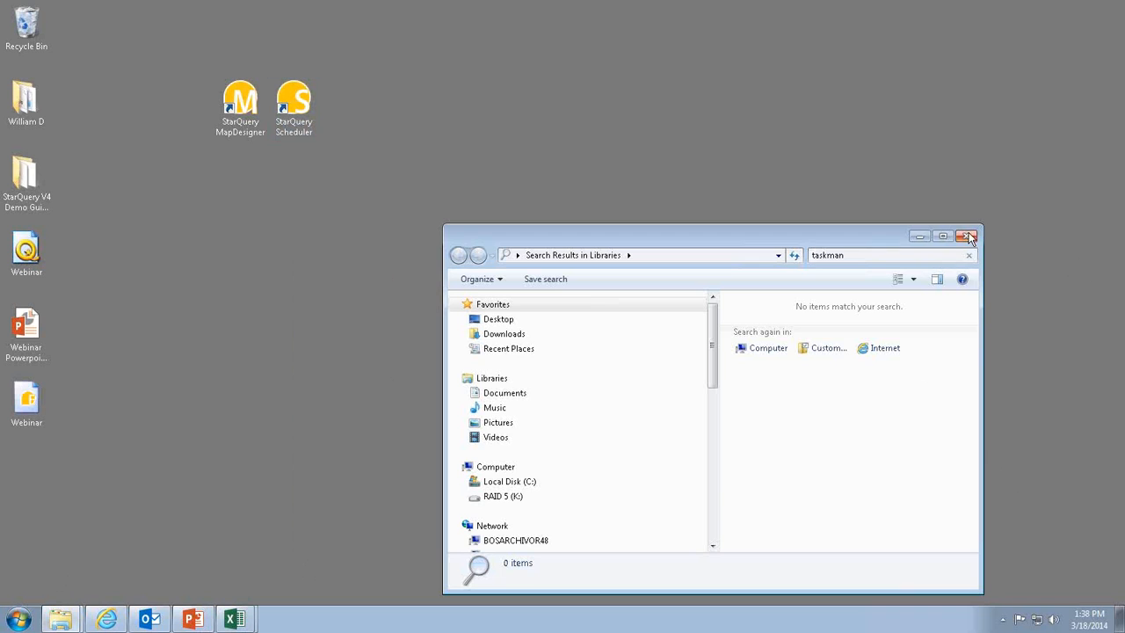
{"action": "left_click", "coordinate": [966, 237]}
Search Windows for "taskman" and open Windows Task Manager
{"action": "left_click", "coordinate": [18, 620]}
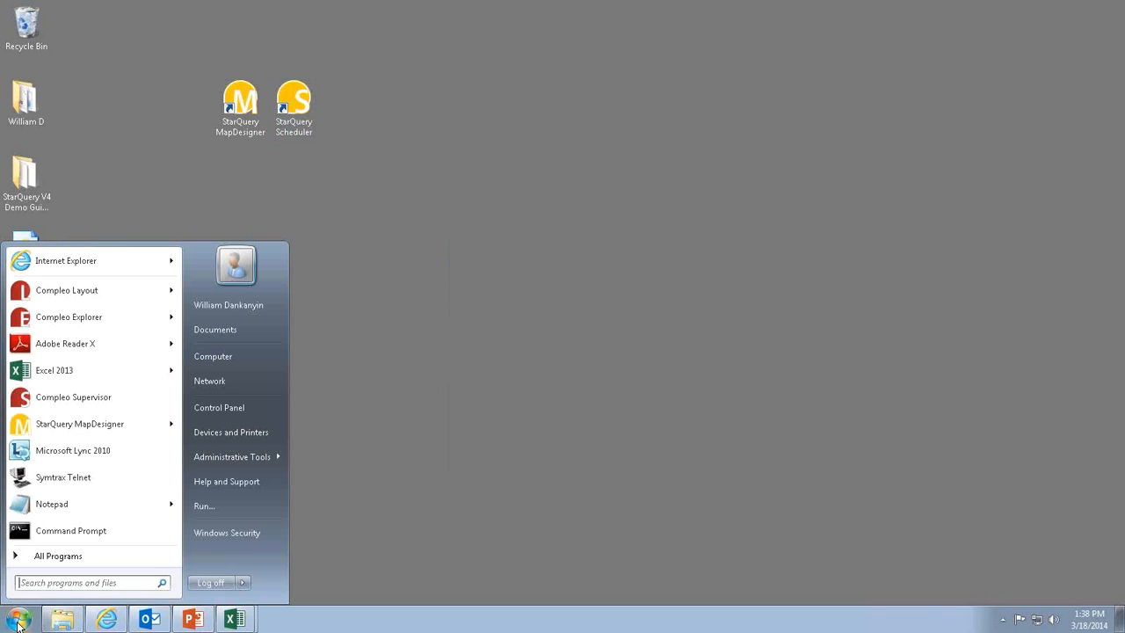
{"action": "type", "text": "taskman"}
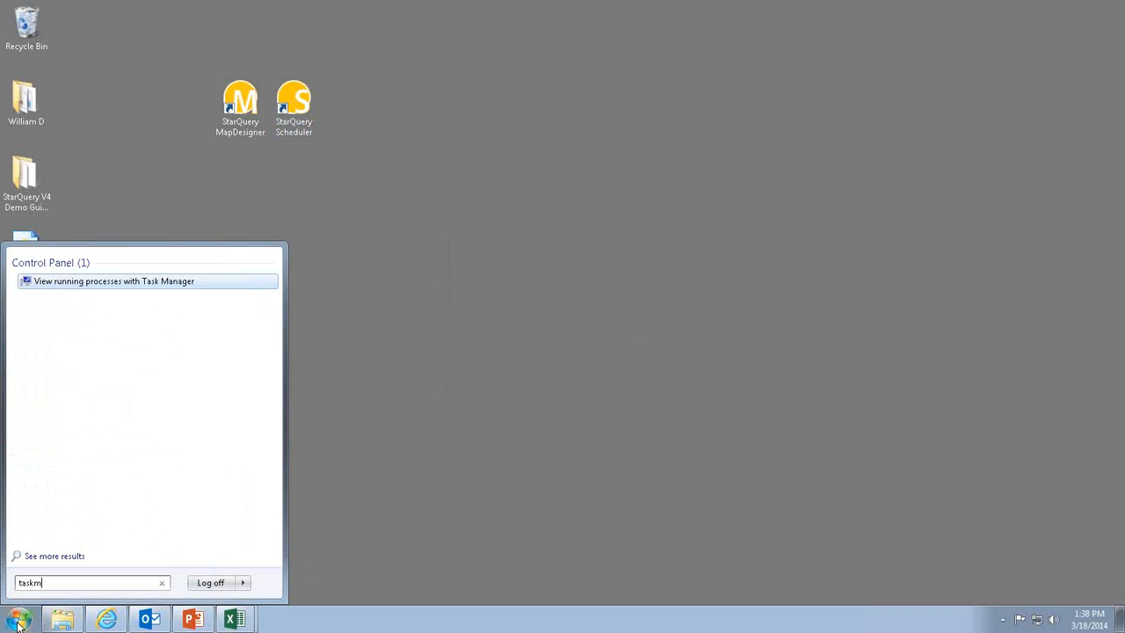
{"action": "key", "text": "Return"}
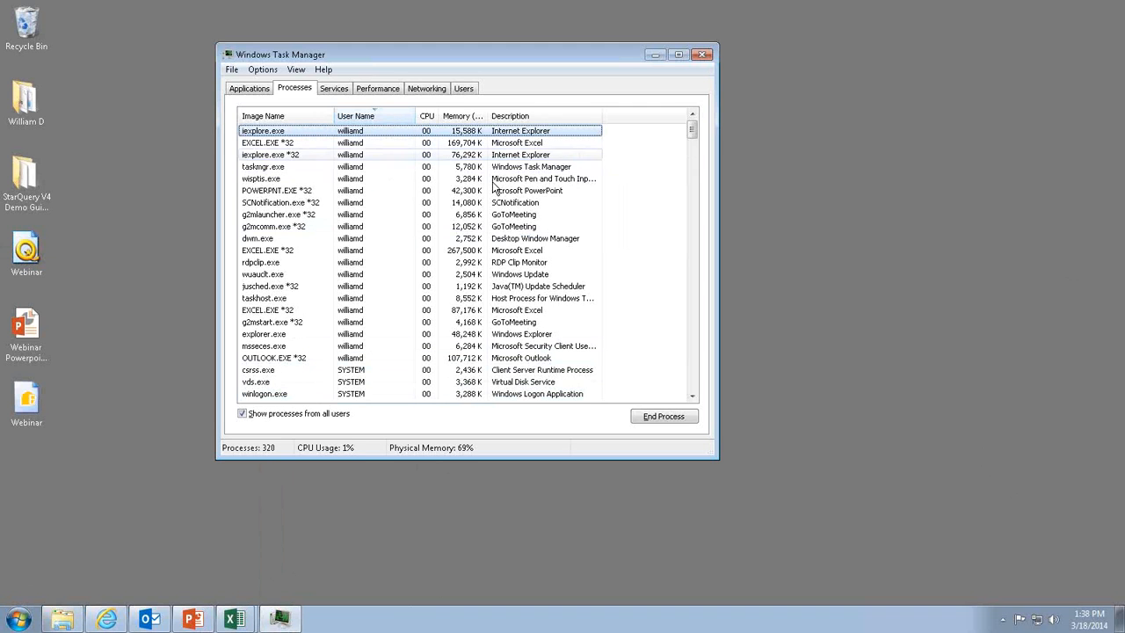
Sort the processes by image name, end the SQScheduler.exe process and close Task Manager
{"action": "scroll", "coordinate": [370, 215], "scroll_direction": "down", "scroll_amount": 1}
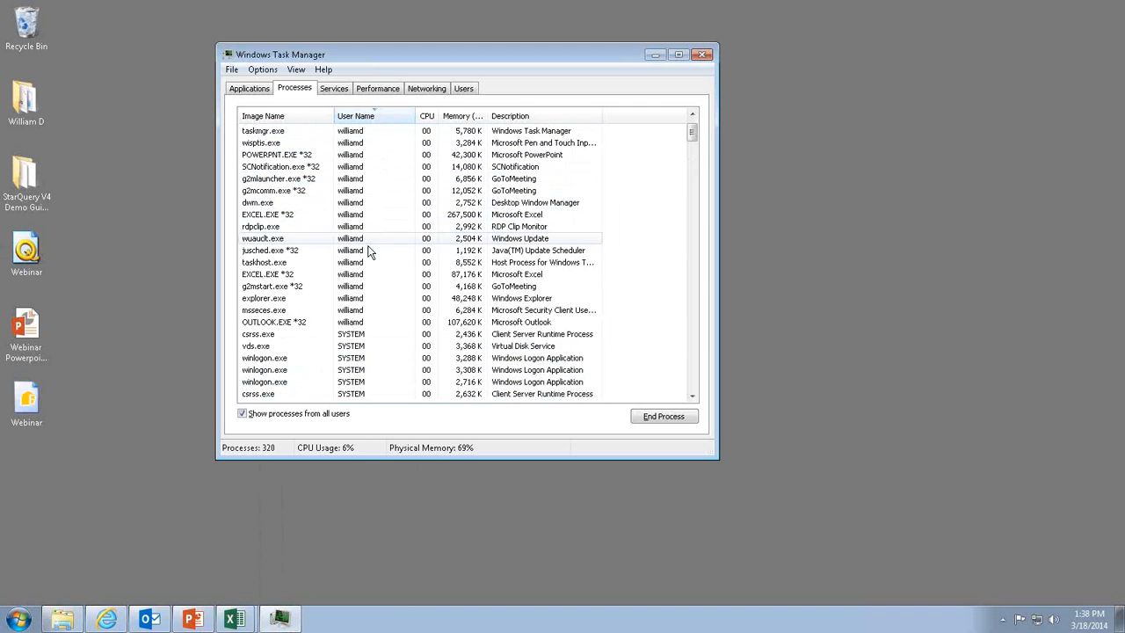
{"action": "scroll", "coordinate": [379, 271], "scroll_direction": "down", "scroll_amount": 4}
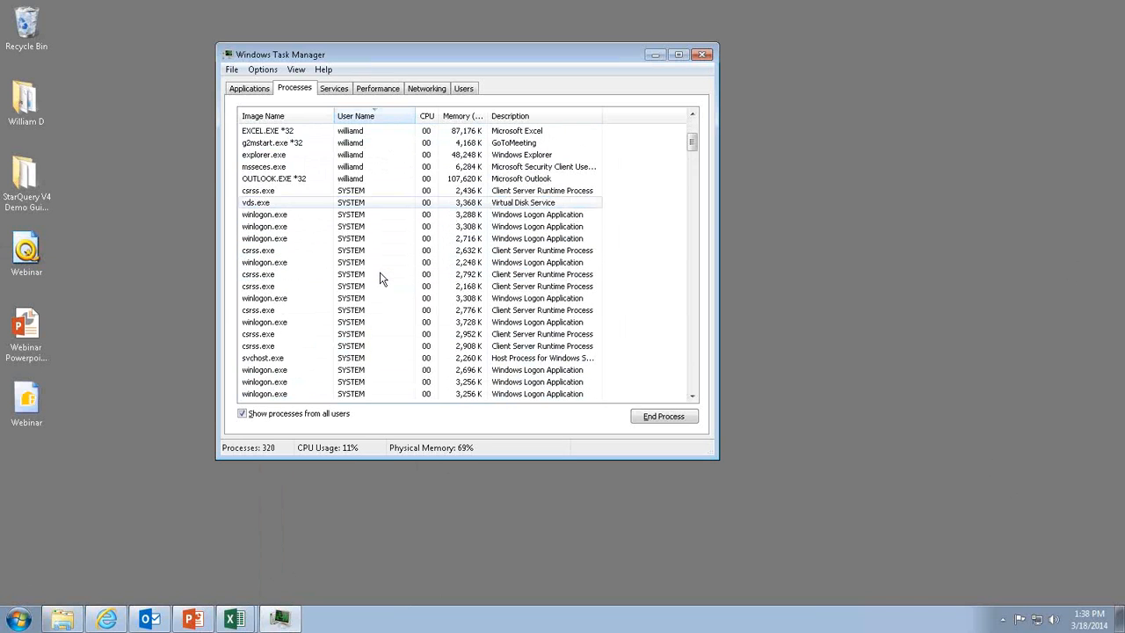
{"action": "left_click", "coordinate": [279, 117]}
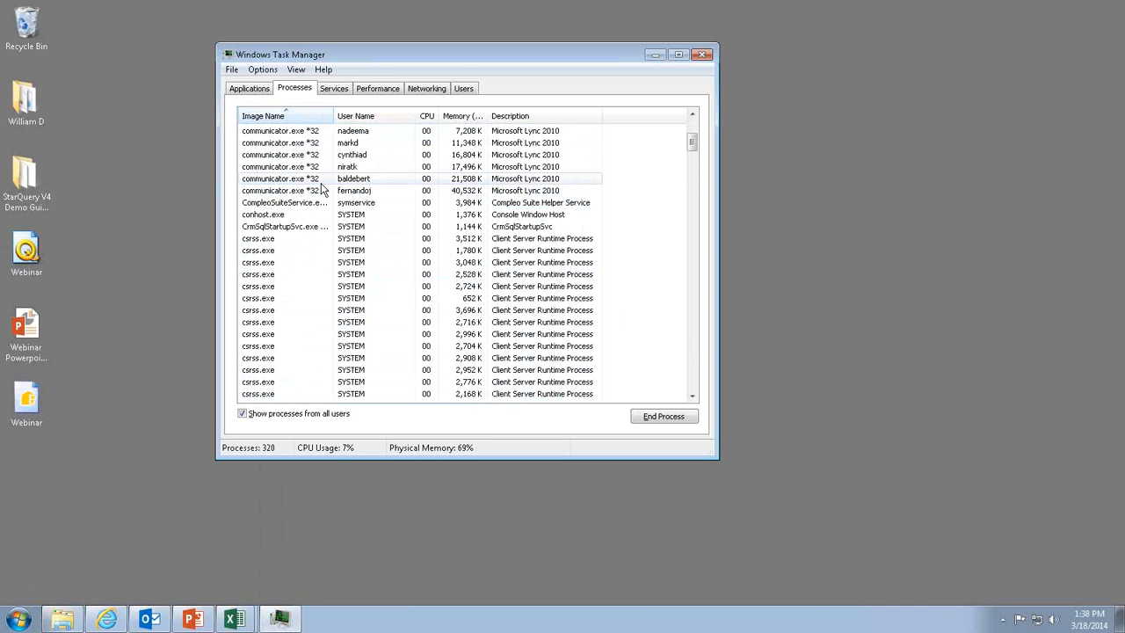
{"action": "scroll", "coordinate": [322, 190], "scroll_direction": "up", "scroll_amount": 3}
{"action": "scroll", "coordinate": [325, 207], "scroll_direction": "down", "scroll_amount": 13}
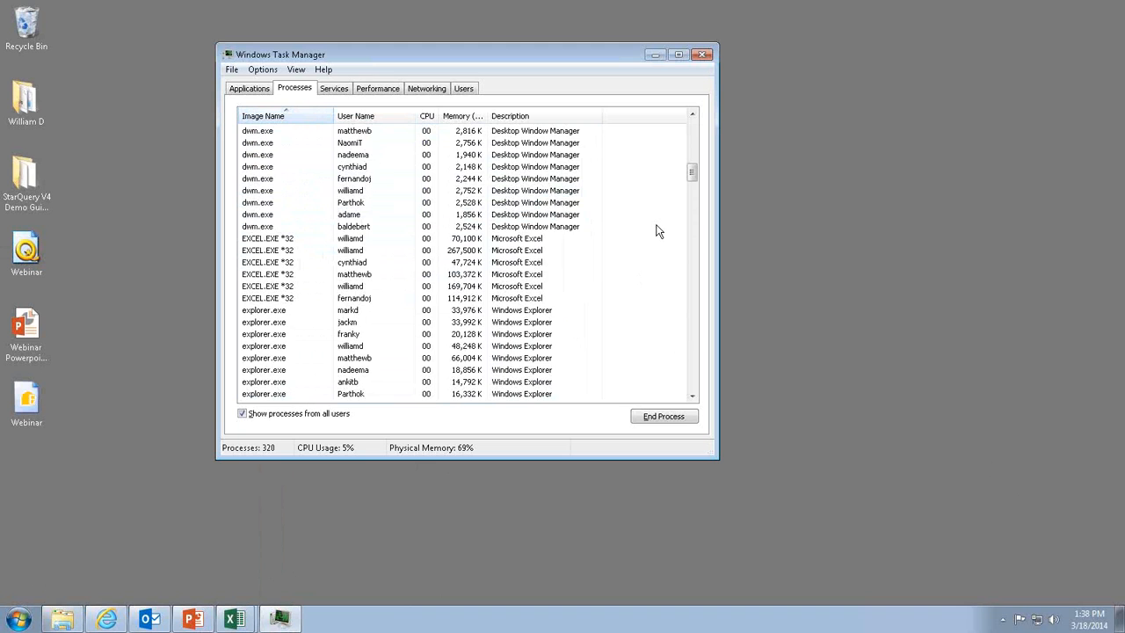
{"action": "left_click_drag", "start_coordinate": [694, 176], "coordinate": [692, 368]}
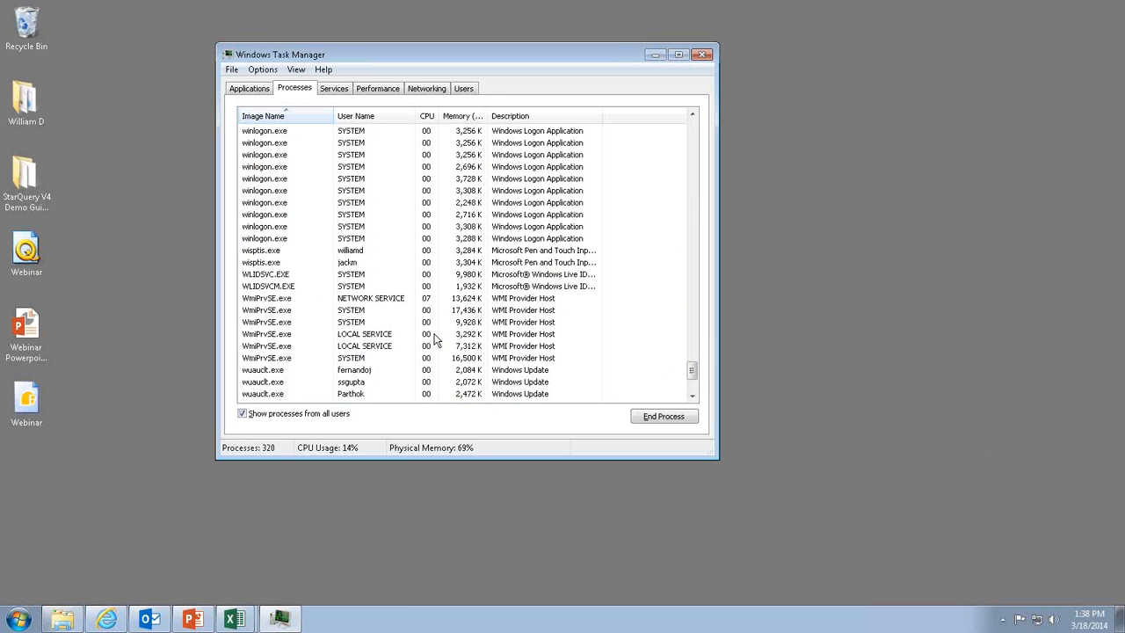
{"action": "scroll", "coordinate": [429, 335], "scroll_direction": "up", "scroll_amount": 15}
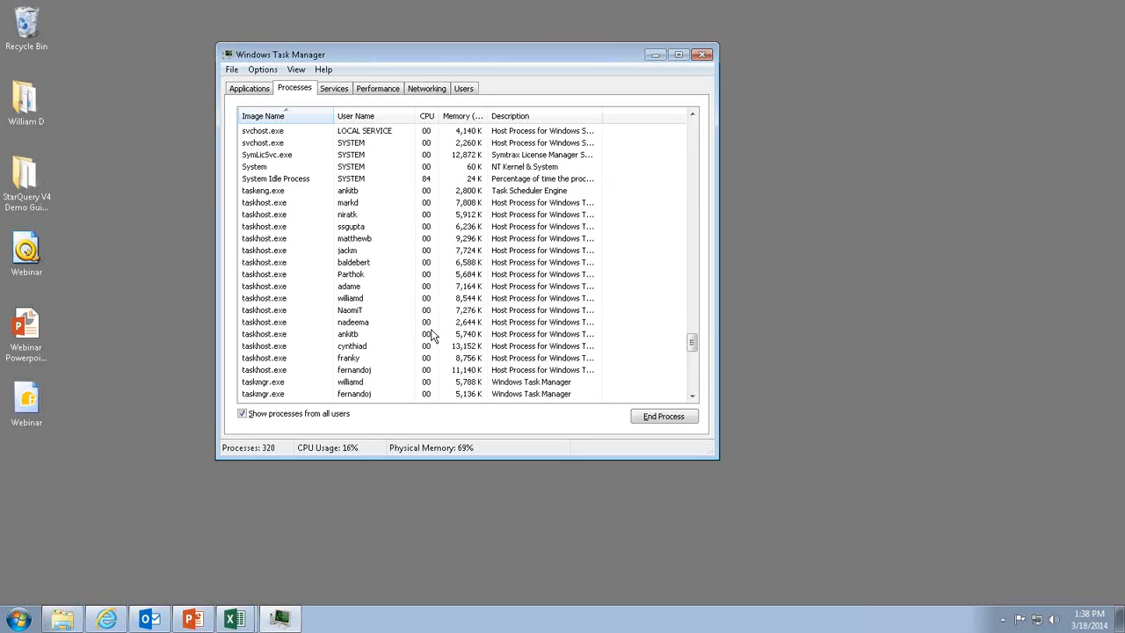
{"action": "scroll", "coordinate": [416, 314], "scroll_direction": "up", "scroll_amount": 7}
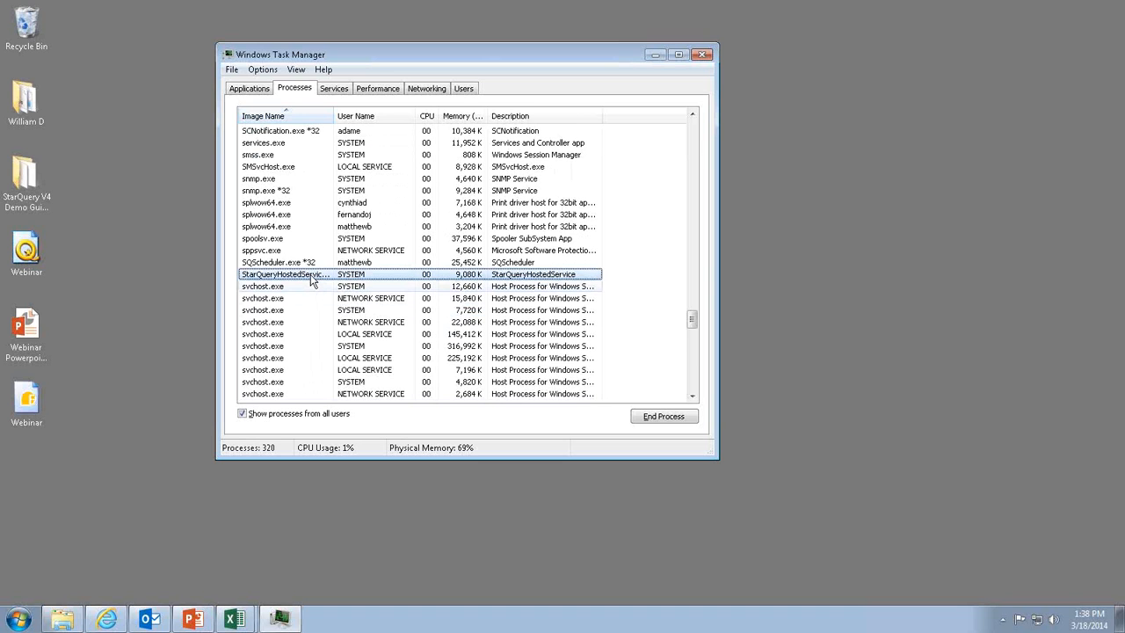
{"action": "left_click", "coordinate": [310, 266]}
{"action": "left_click", "coordinate": [650, 415]}
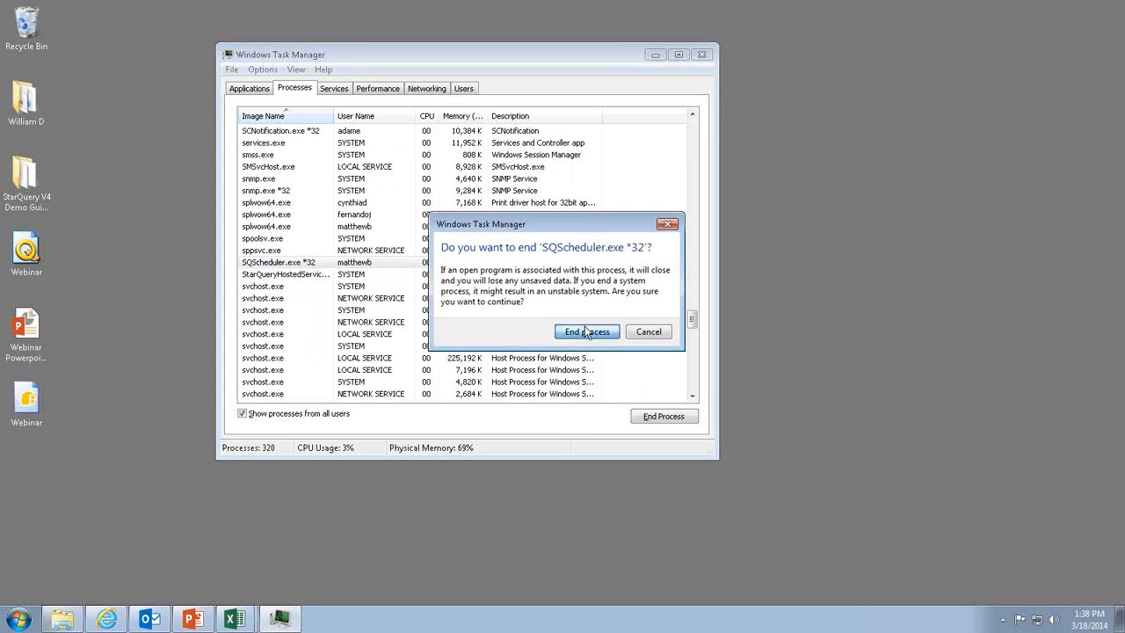
{"action": "left_click", "coordinate": [585, 330]}
{"action": "left_click", "coordinate": [702, 55]}
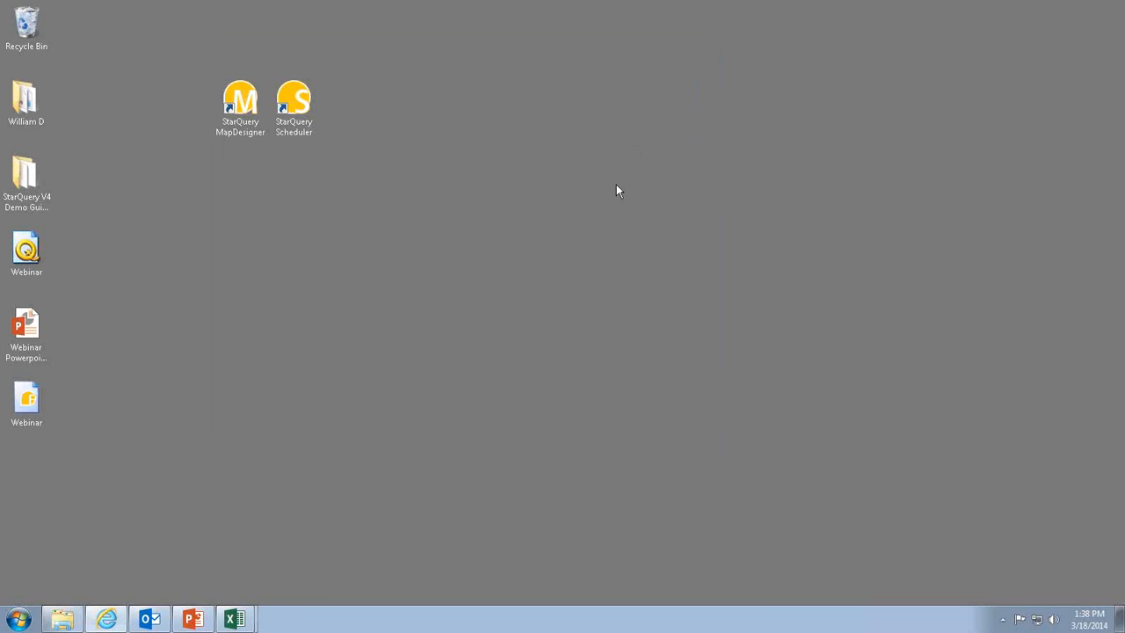
Launch StarQuery Scheduler and open the run parameters of the Sales territory report scenario in the SQ Demo folder
{"action": "double_click", "coordinate": [293, 101]}
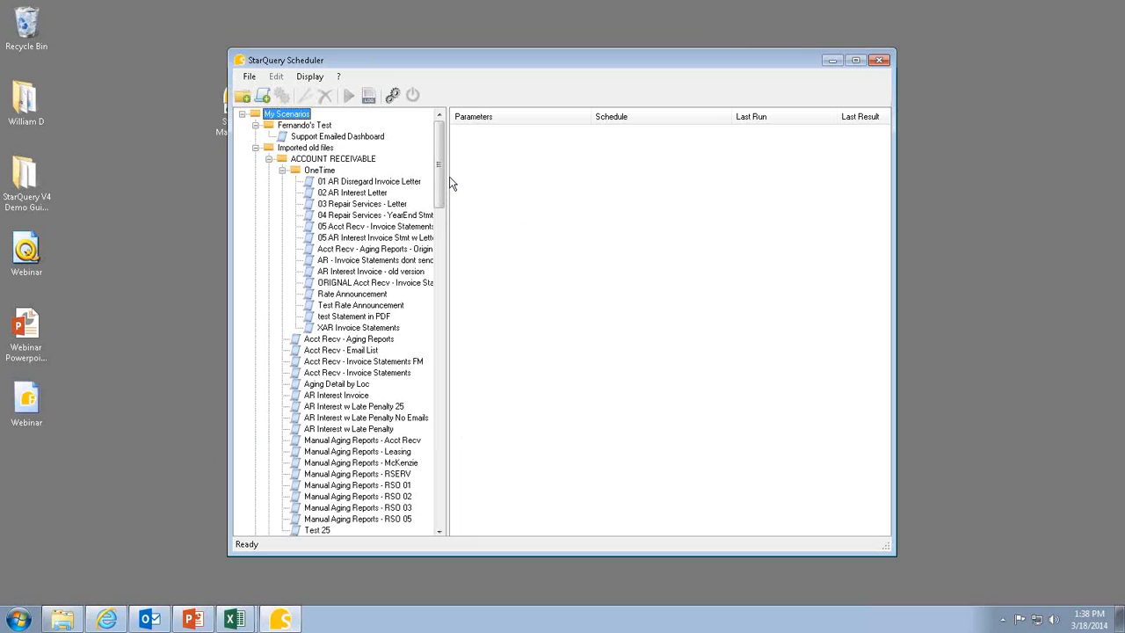
{"action": "left_click_drag", "start_coordinate": [443, 174], "coordinate": [443, 517]}
{"action": "scroll", "coordinate": [439, 517], "scroll_direction": "down", "scroll_amount": 1}
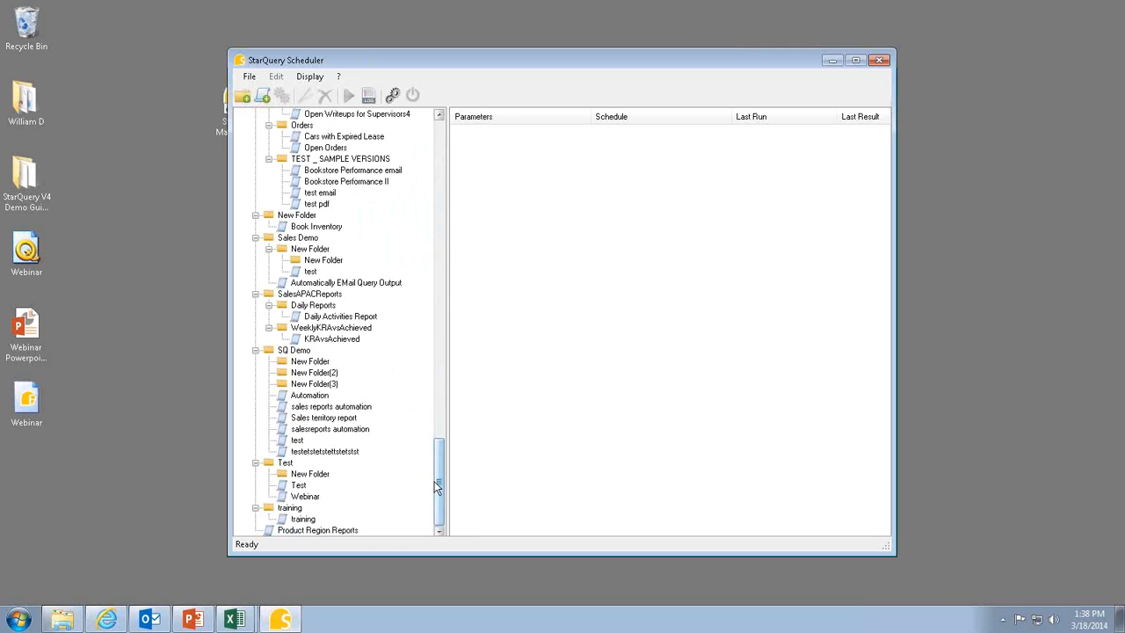
{"action": "left_click", "coordinate": [345, 418]}
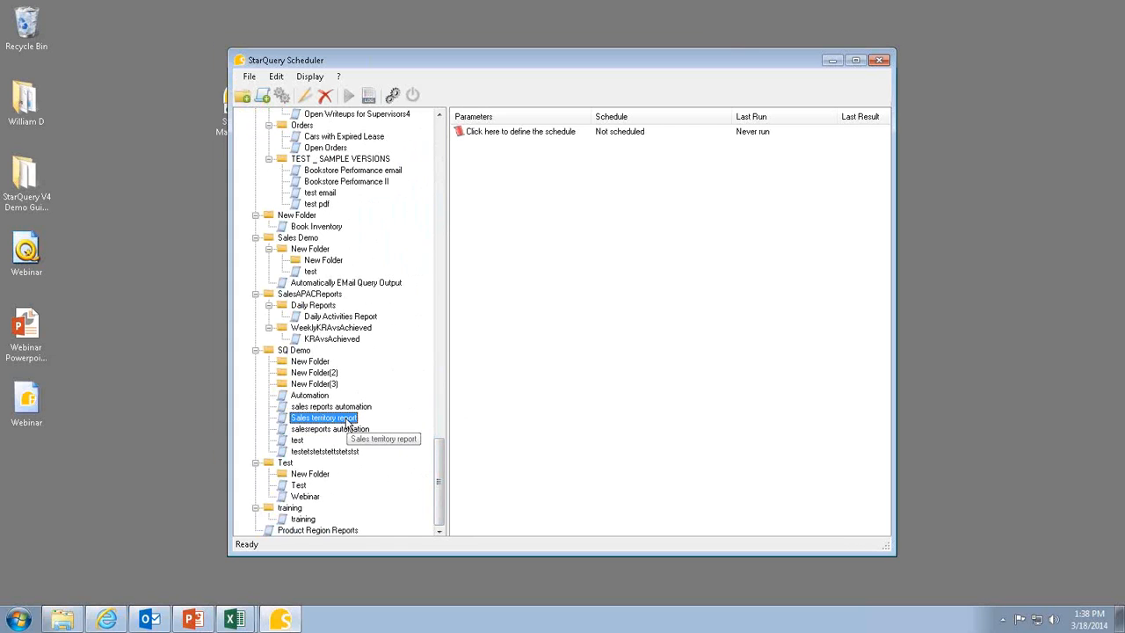
{"action": "left_click", "coordinate": [515, 133]}
{"action": "double_click", "coordinate": [516, 134]}
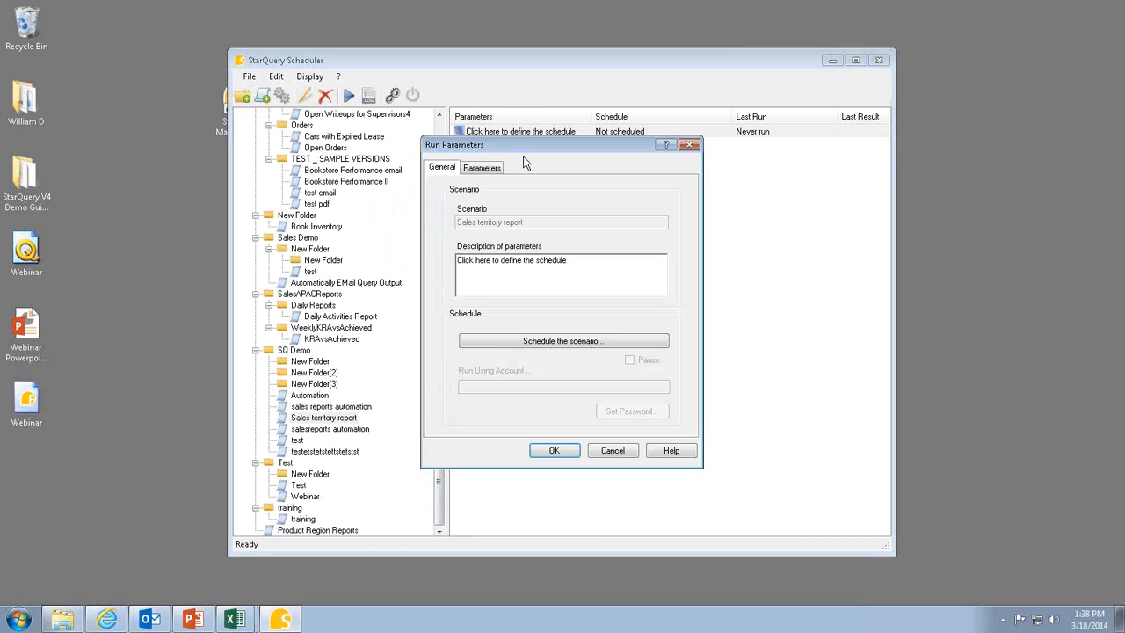
Start scheduling the scenario, entering and confirming the user account password
{"action": "left_click", "coordinate": [562, 345]}
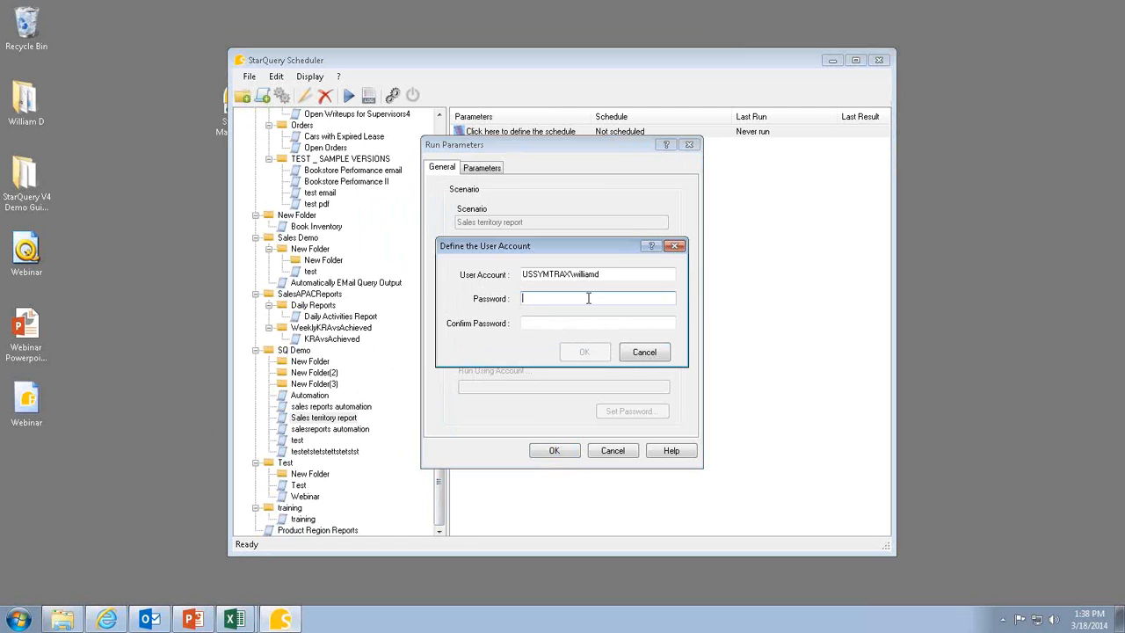
{"action": "type", "text": "•••••••"}
{"action": "key", "text": "Tab"}
{"action": "type", "text": "•••••••"}
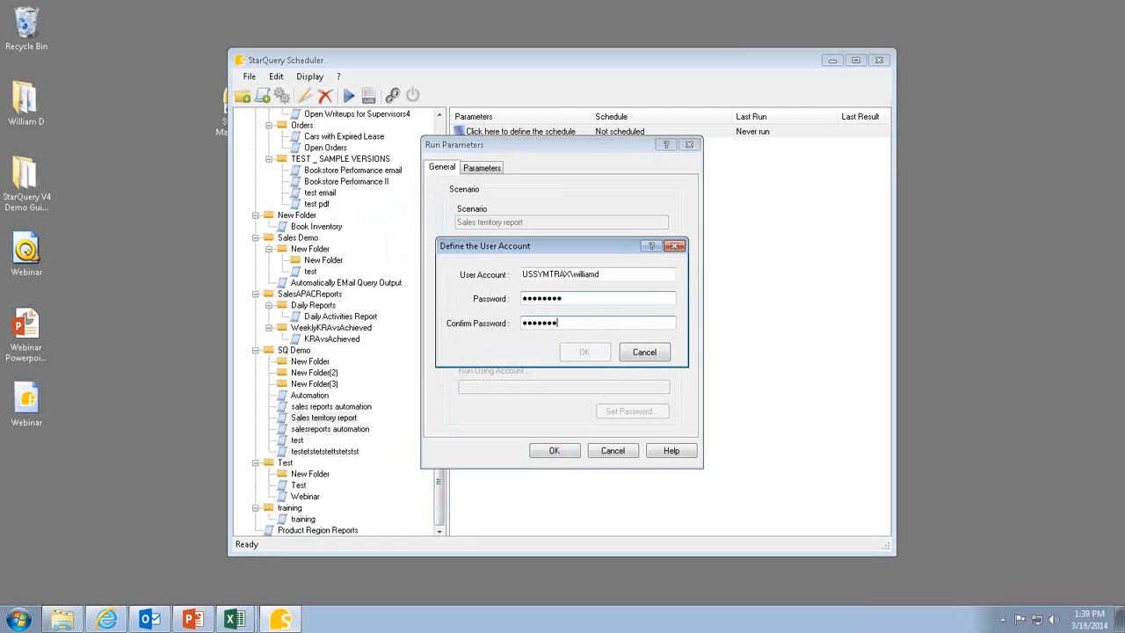
{"action": "double_click", "coordinate": [587, 292]}
{"action": "type", "text": "•••••••"}
{"action": "key", "text": "Tab"}
{"action": "key", "text": "BackSpace"}
{"action": "key", "text": "BackSpace"}
{"action": "key", "text": "BackSpace"}
{"action": "key", "text": "BackSpace"}
{"action": "key", "text": "BackSpace"}
{"action": "key", "text": "BackSpace"}
{"action": "type", "text": "•••••"}
{"action": "key", "text": "Return"}
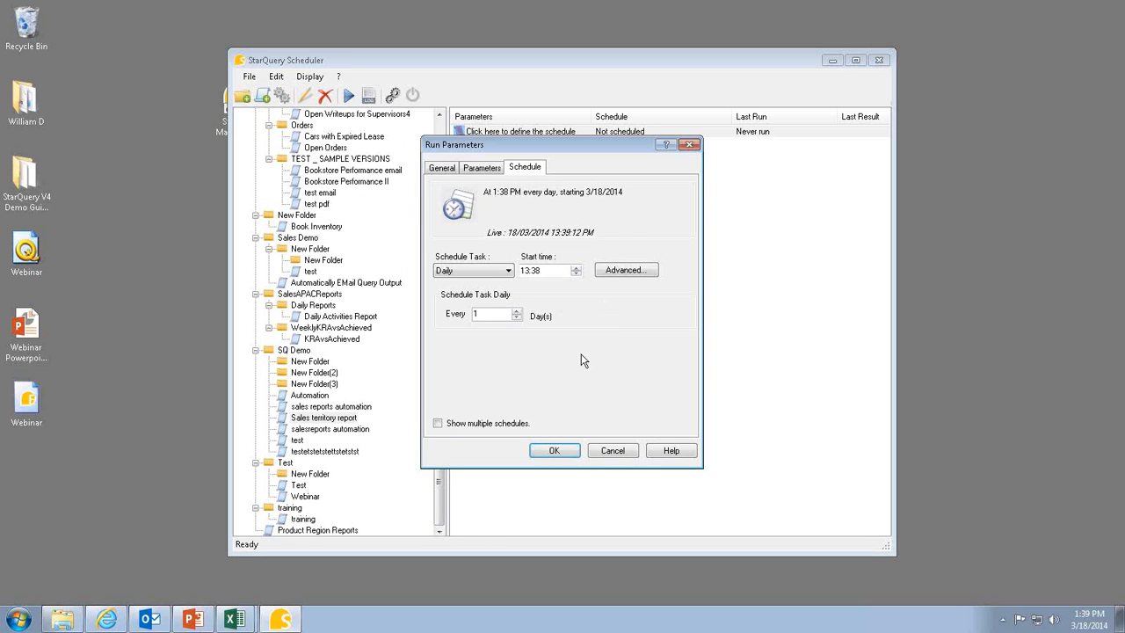
Examine the schedule frequency choices and advanced options, and cancel the run parameters without saving a schedule
{"action": "left_click", "coordinate": [502, 272]}
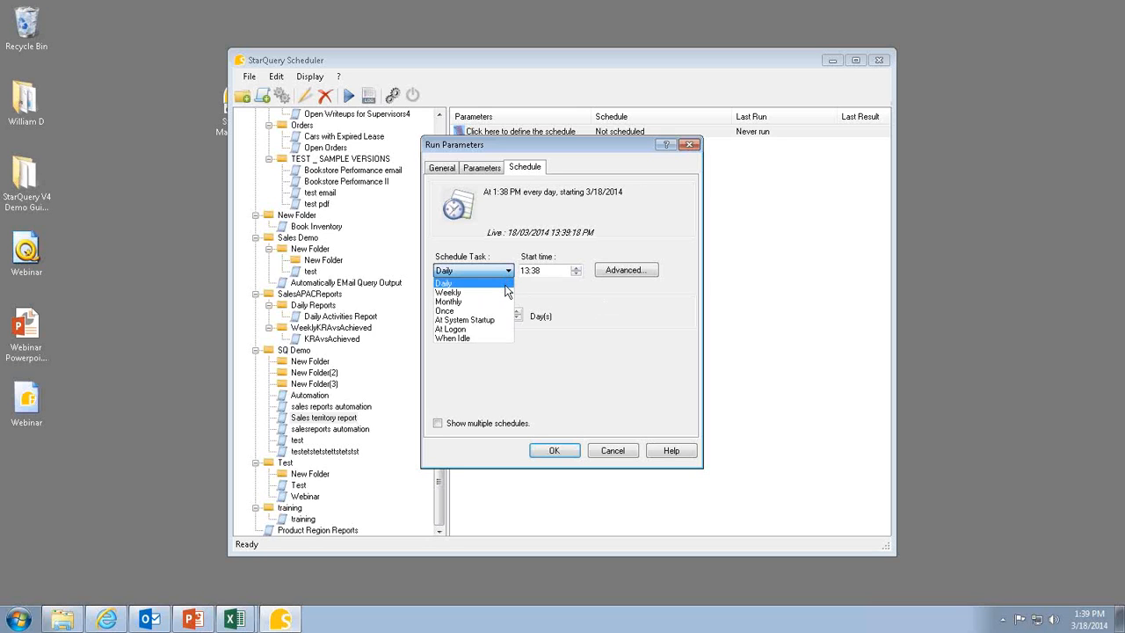
{"action": "left_click", "coordinate": [612, 305]}
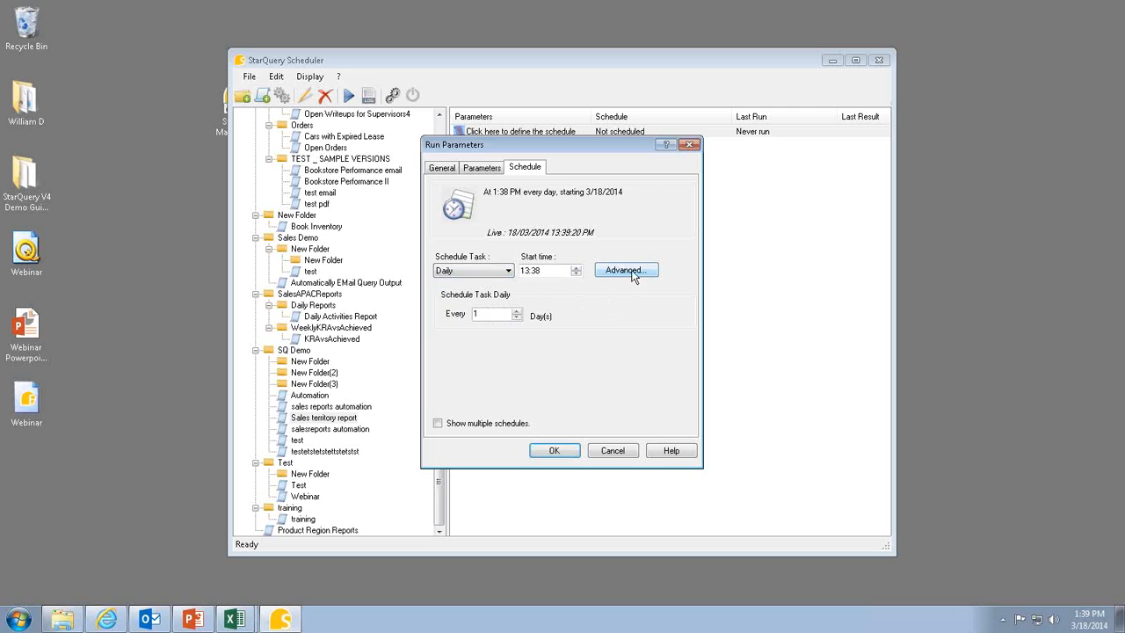
{"action": "left_click", "coordinate": [625, 270]}
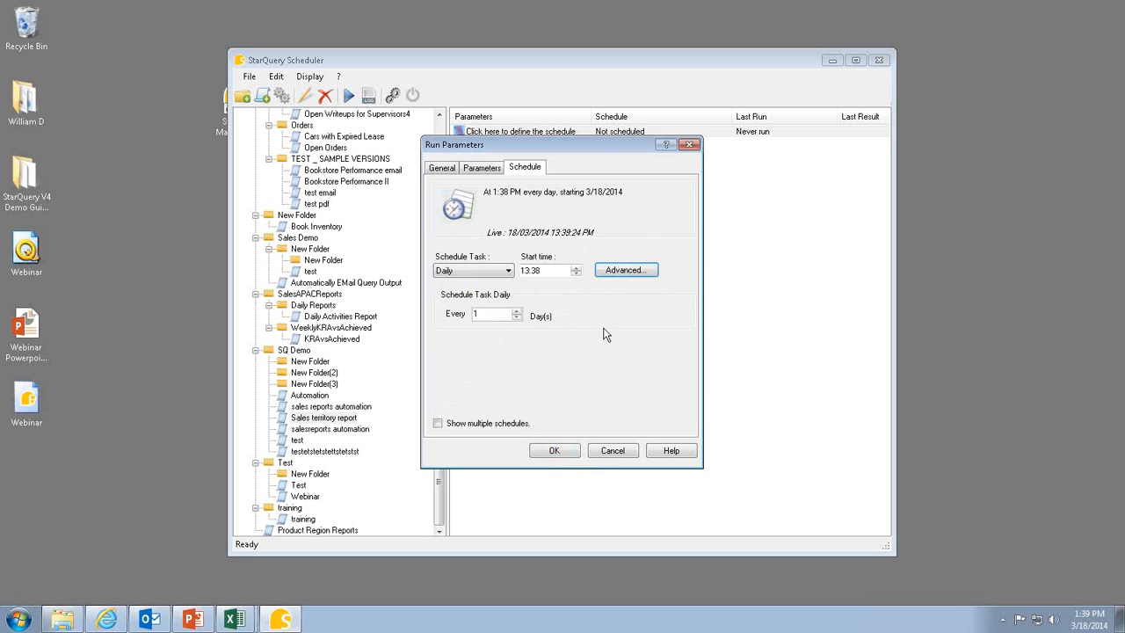
{"action": "left_click", "coordinate": [616, 452]}
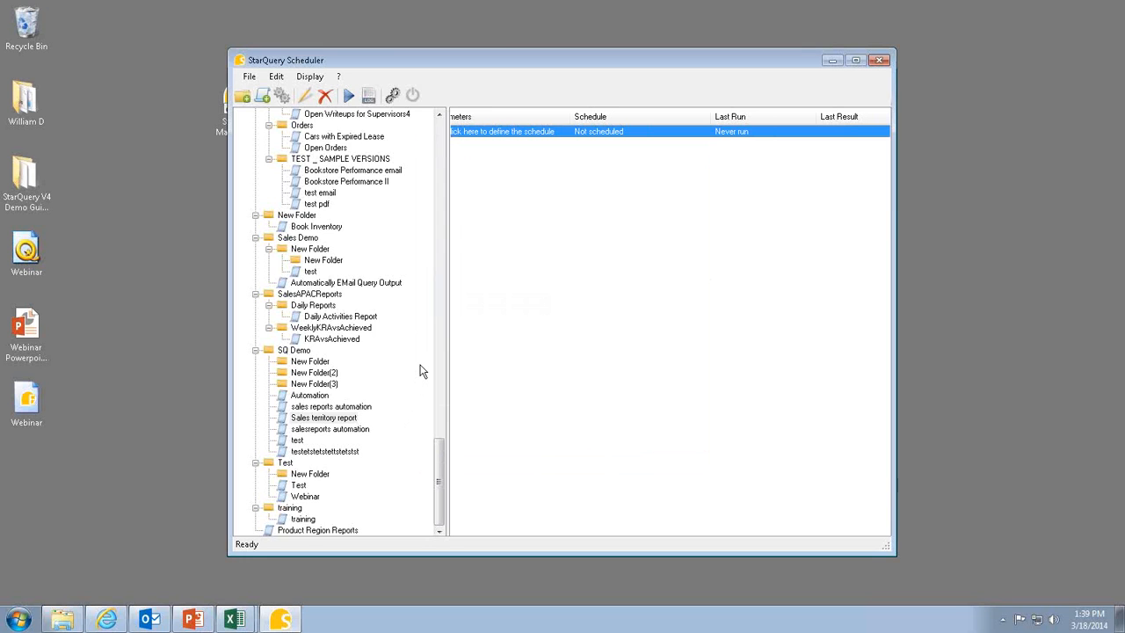
Open the Sales territory report scenario for editing and review its variable definition and three query tasks
{"action": "double_click", "coordinate": [339, 422]}
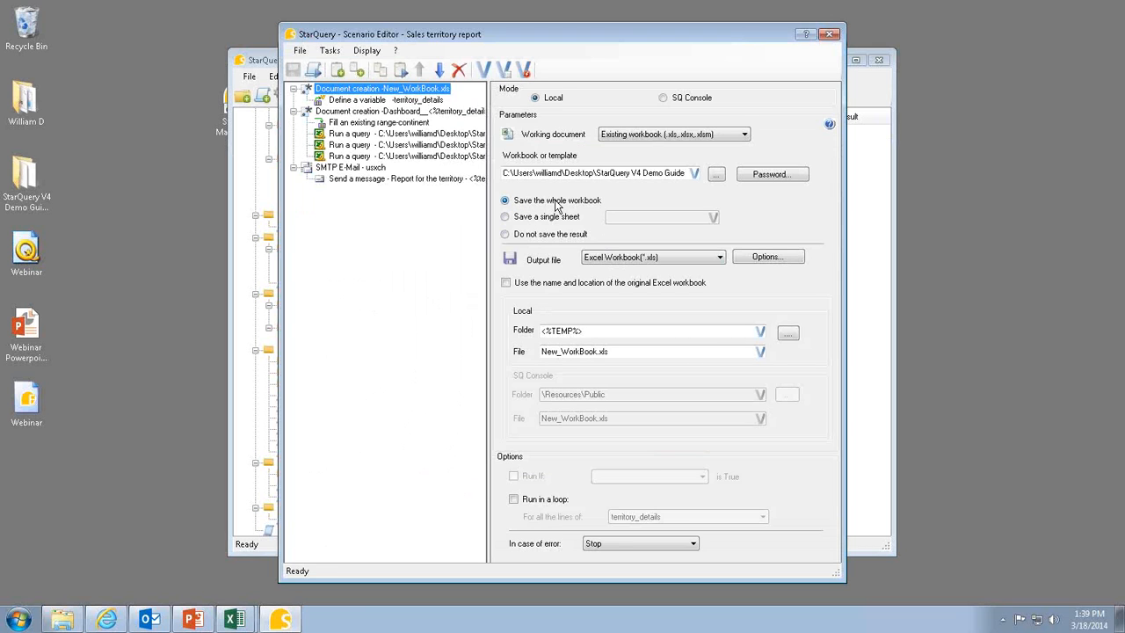
{"action": "left_click", "coordinate": [357, 102]}
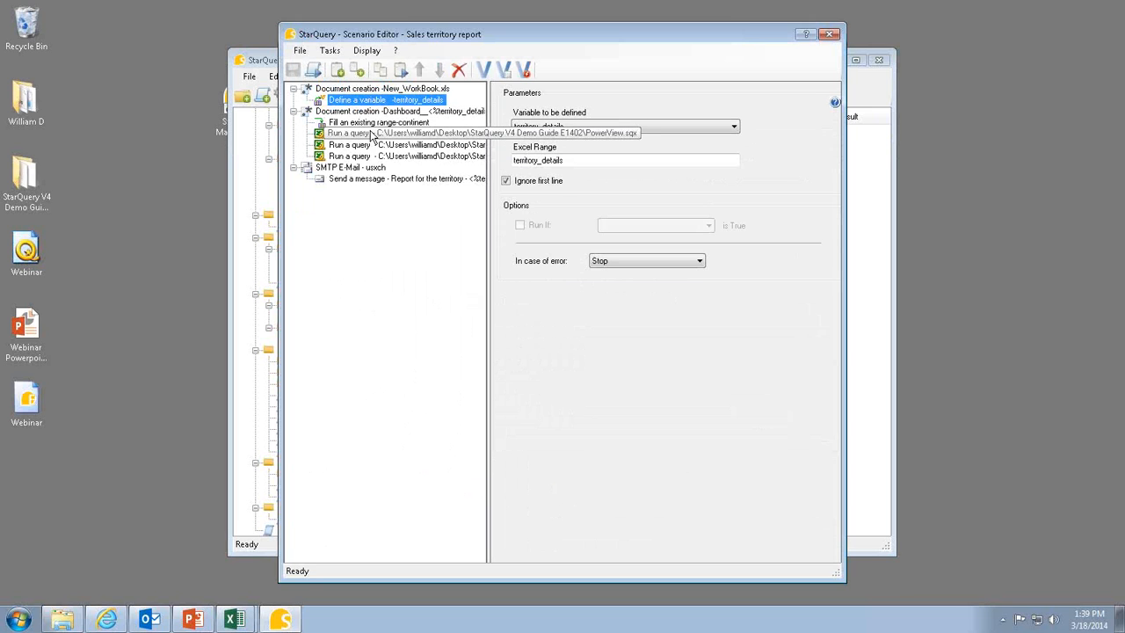
{"action": "left_click", "coordinate": [371, 138]}
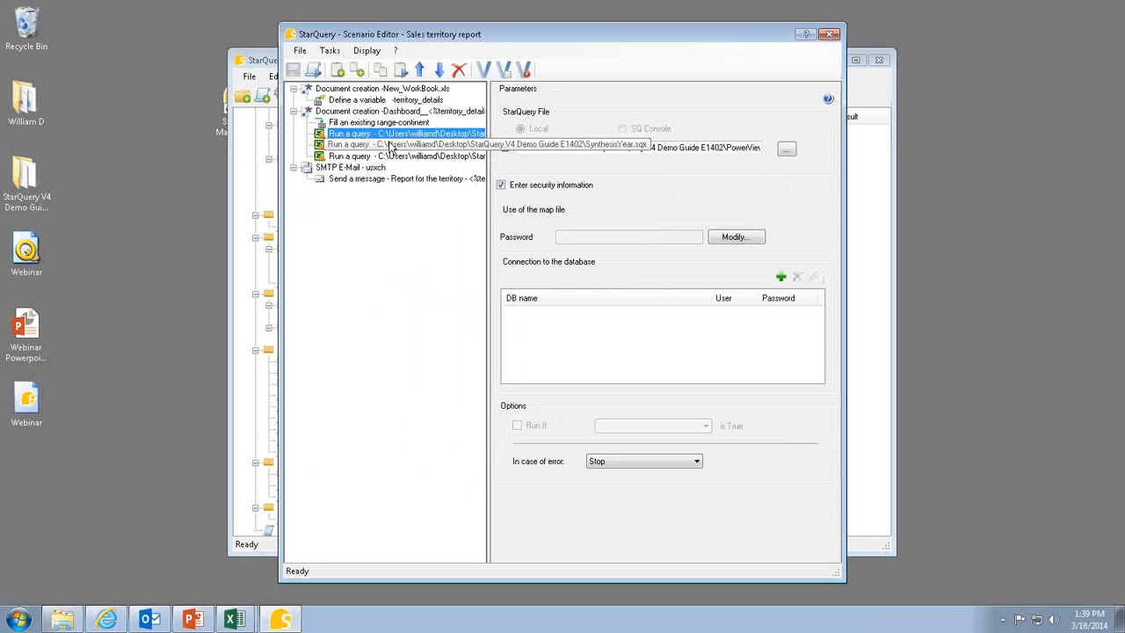
{"action": "left_click", "coordinate": [391, 145]}
{"action": "left_click", "coordinate": [387, 157]}
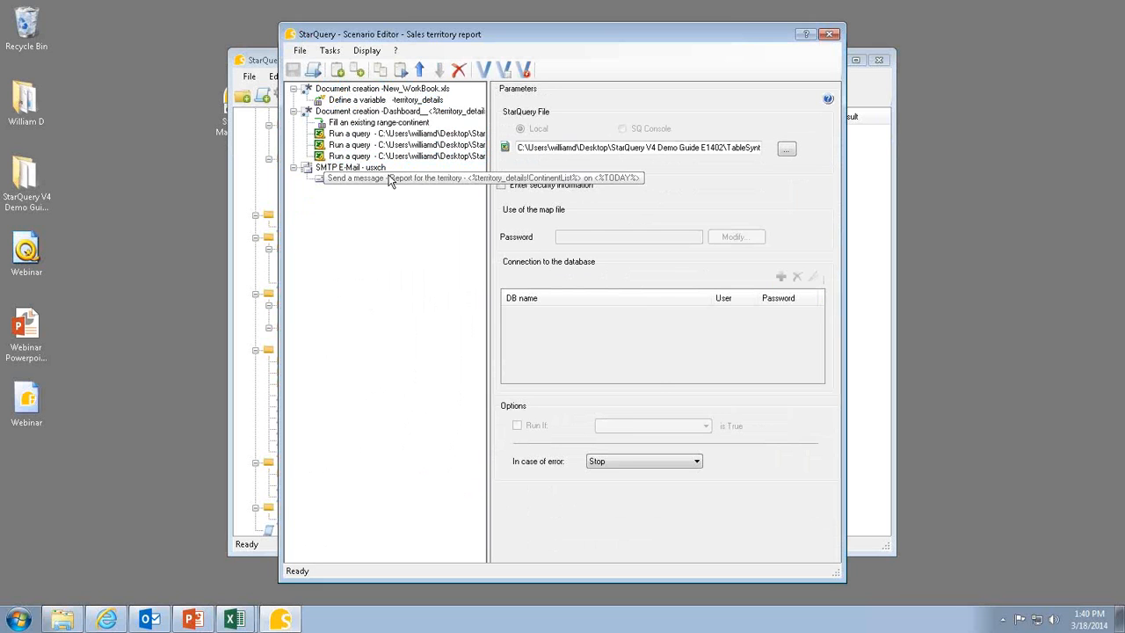
Try to run the Send a message task for the territory report and dismiss the resulting dialog
{"action": "left_click", "coordinate": [391, 178]}
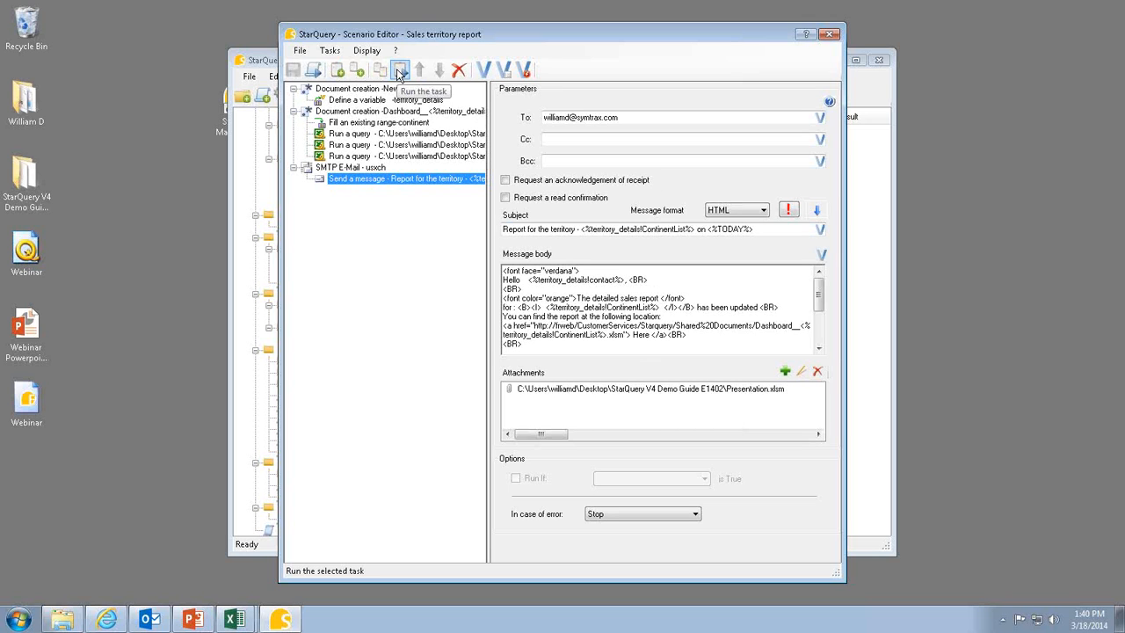
{"action": "left_click", "coordinate": [400, 71]}
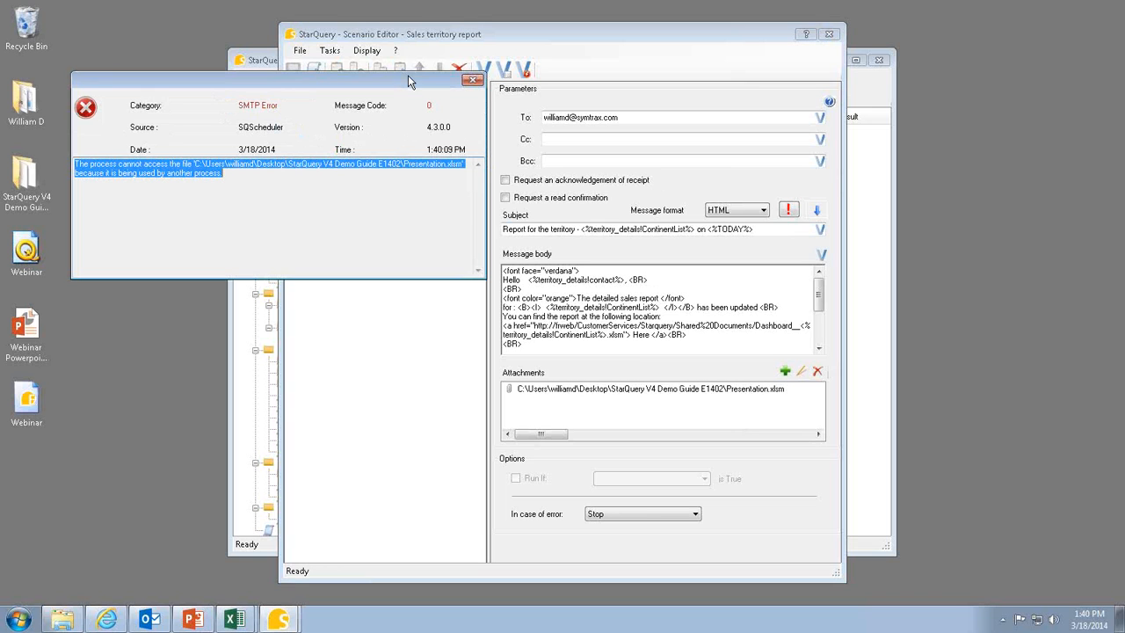
{"action": "left_click", "coordinate": [473, 80]}
Close the Presentation workbook in Excel without saving its changes, and run the scenario's Send a message task again
{"action": "mouse_move", "coordinate": [236, 619]}
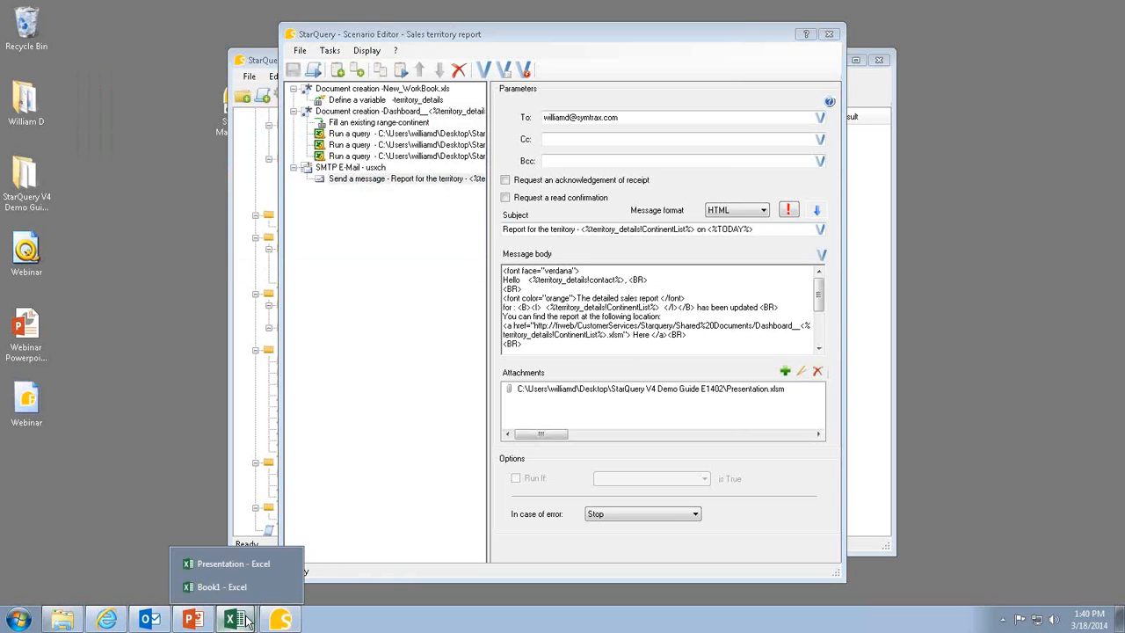
{"action": "left_click", "coordinate": [245, 584]}
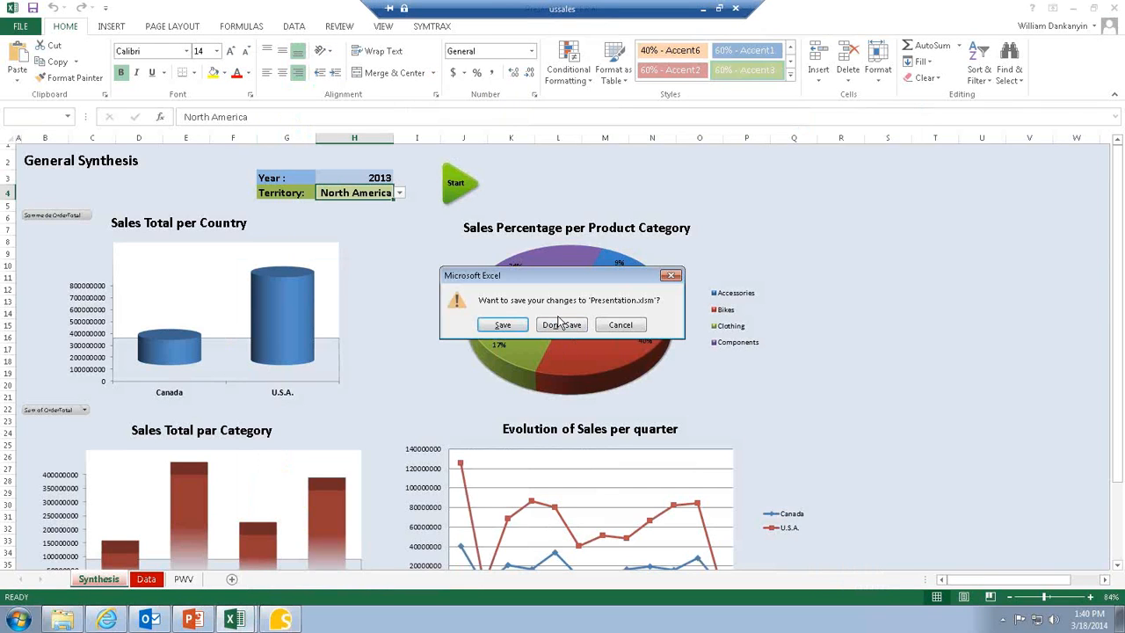
{"action": "left_click", "coordinate": [559, 324]}
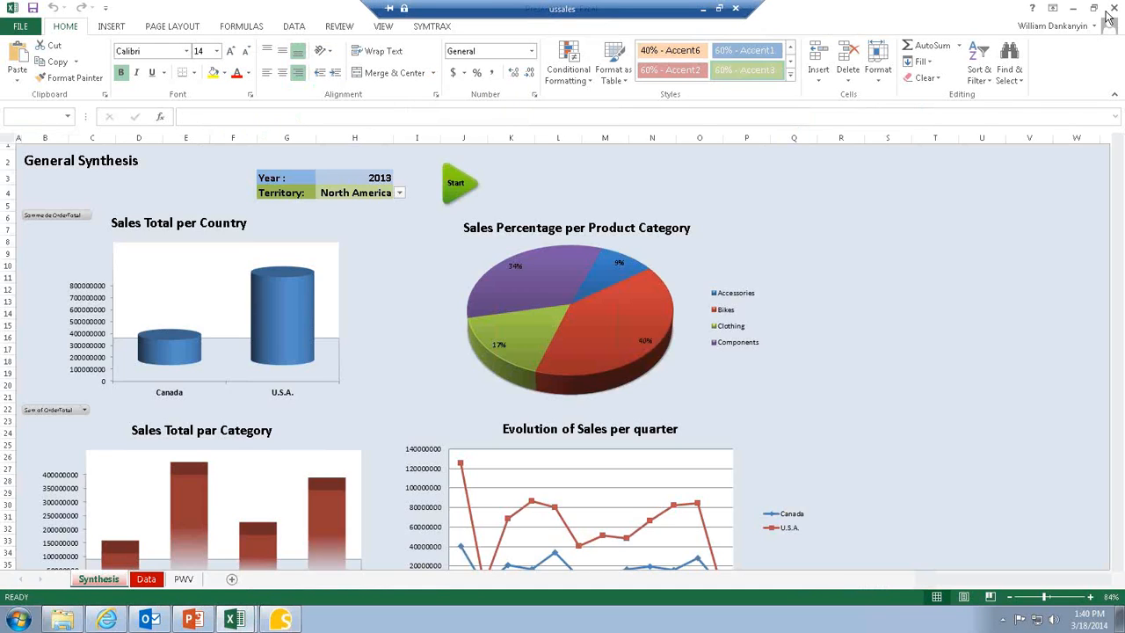
{"action": "left_click", "coordinate": [1111, 10]}
{"action": "left_click", "coordinate": [402, 71]}
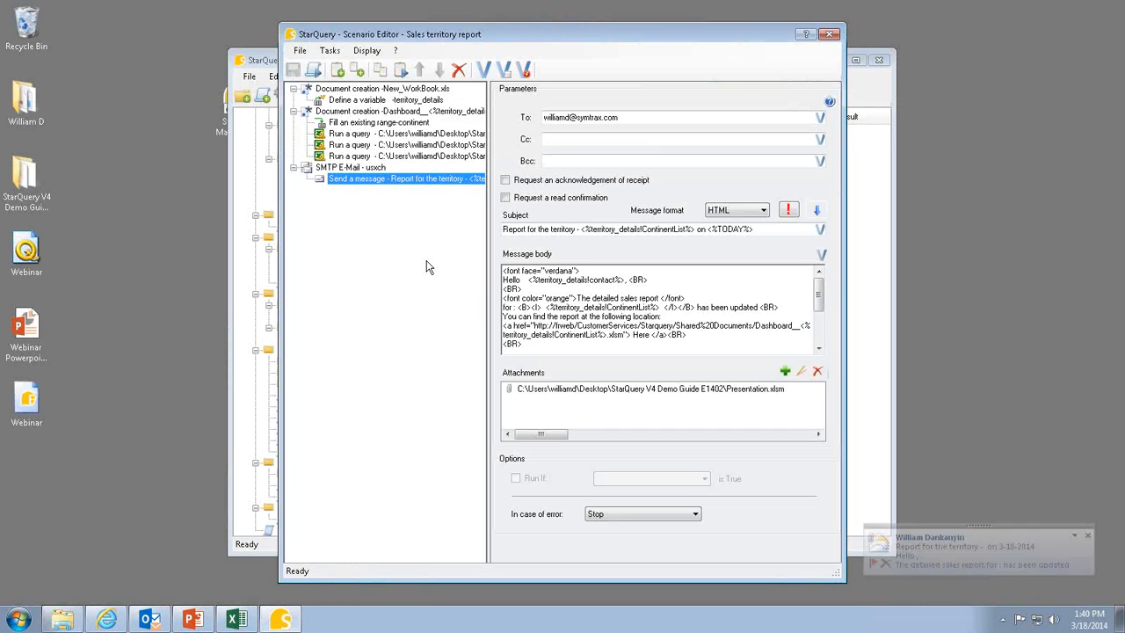
Open the received territory report e-mail in Outlook and preview its Presentation.xlsm attachment in a maximized window
{"action": "left_click", "coordinate": [950, 552]}
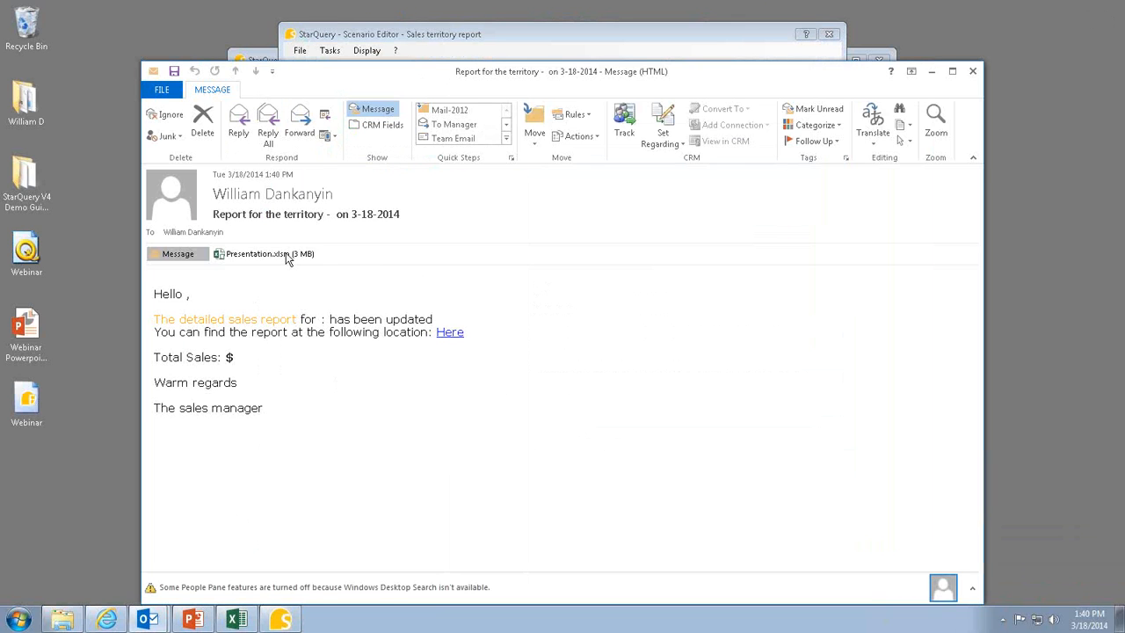
{"action": "left_click", "coordinate": [286, 253]}
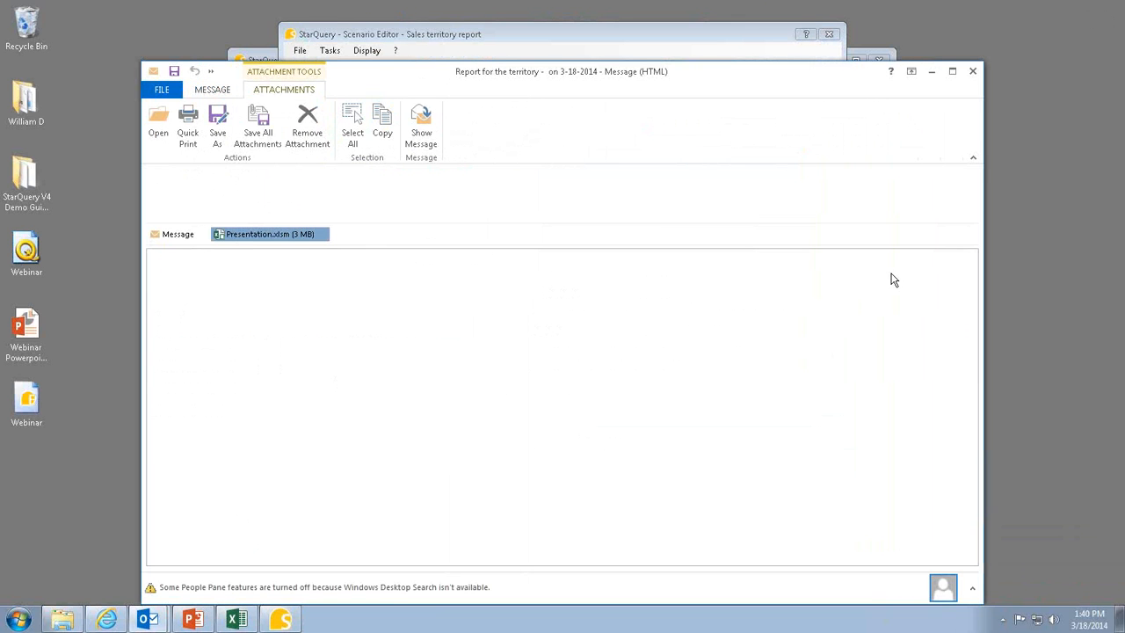
{"action": "left_click", "coordinate": [952, 72]}
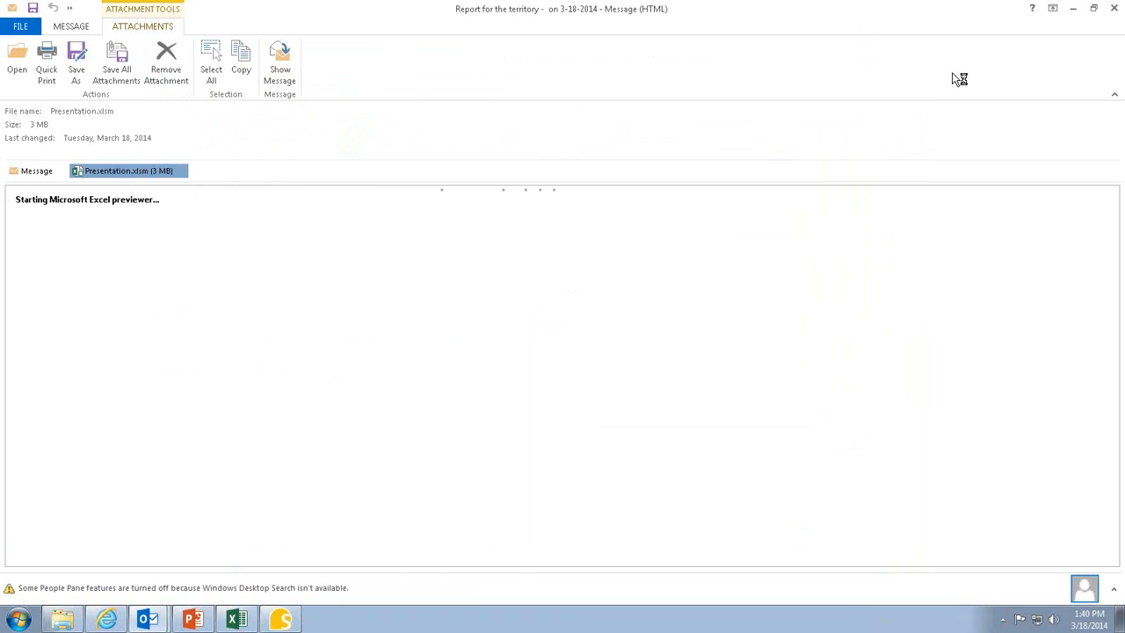